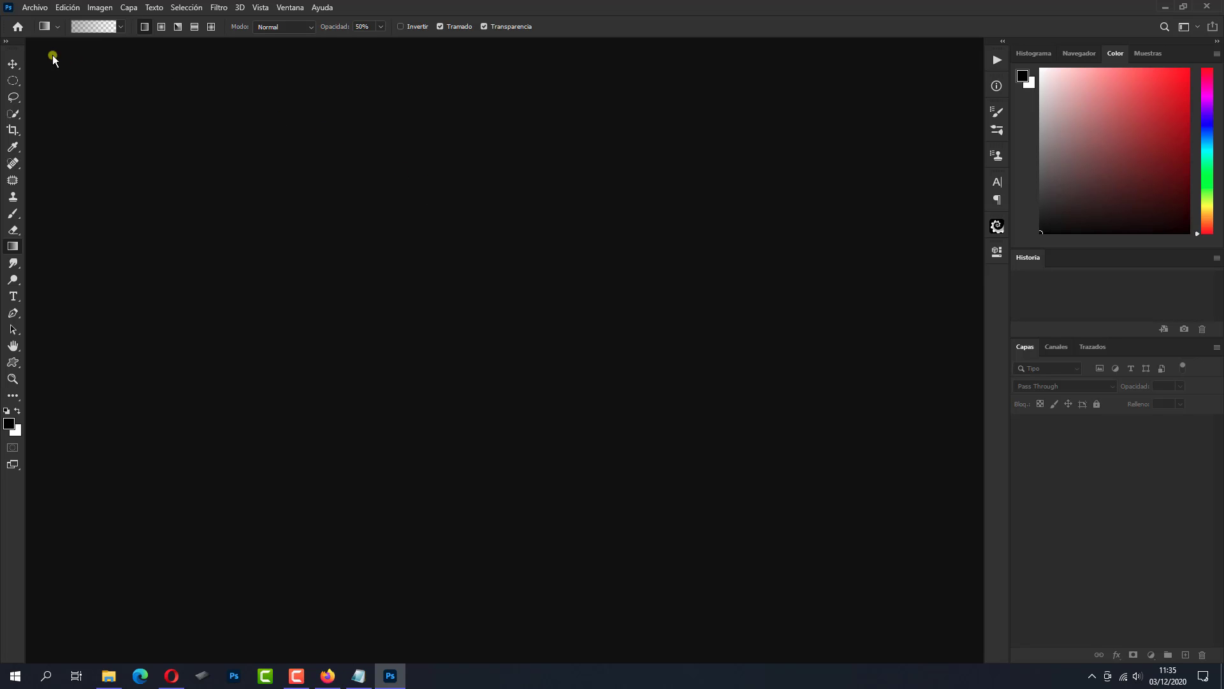
# Create a new blank 1920 × 1280 document and open the Recursos resource folder.
pyautogui.click(33, 7)
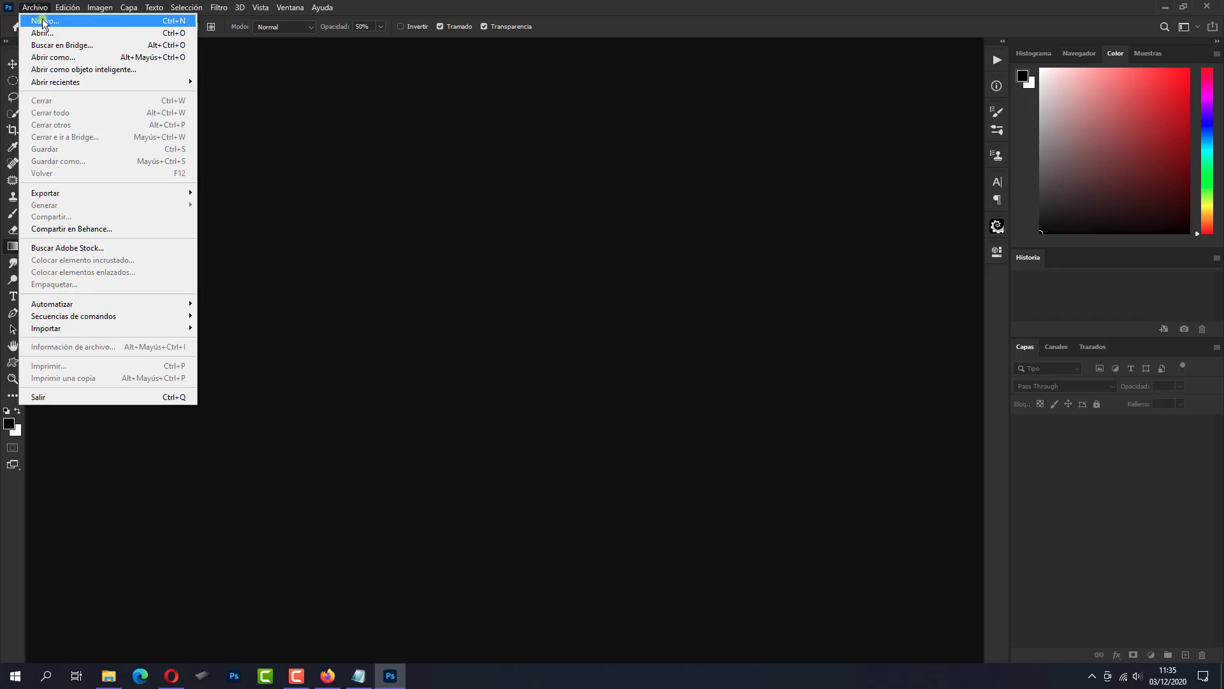
pyautogui.click(43, 21)
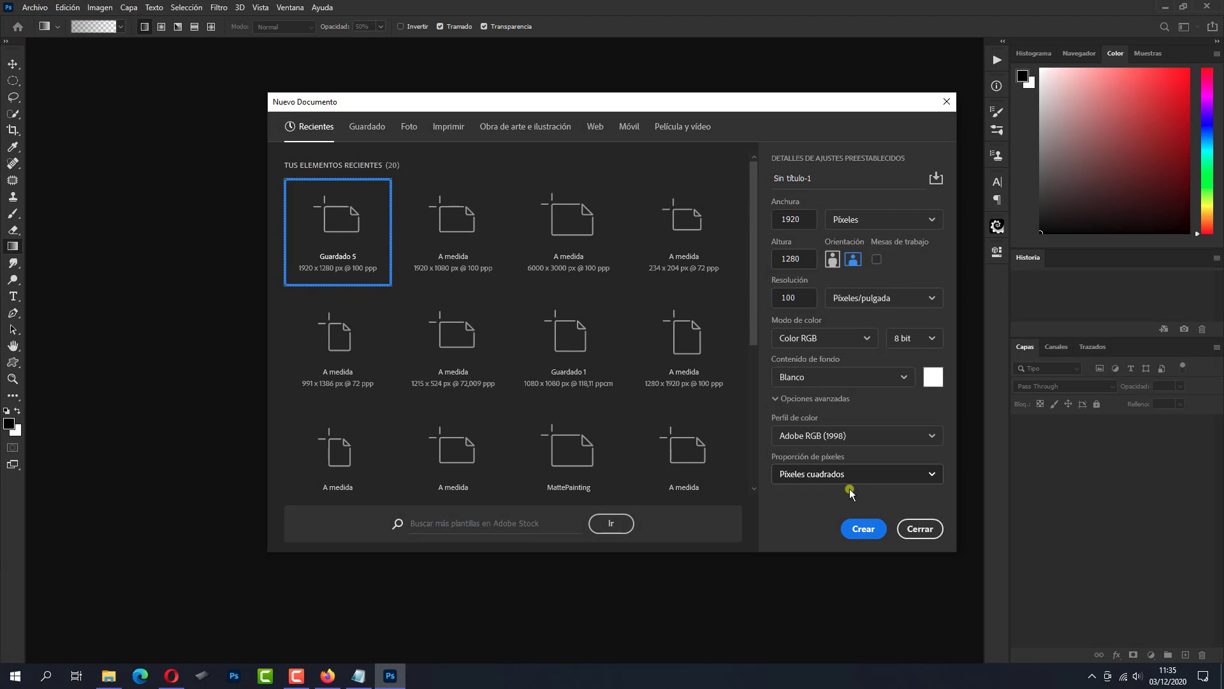
pyautogui.click(859, 524)
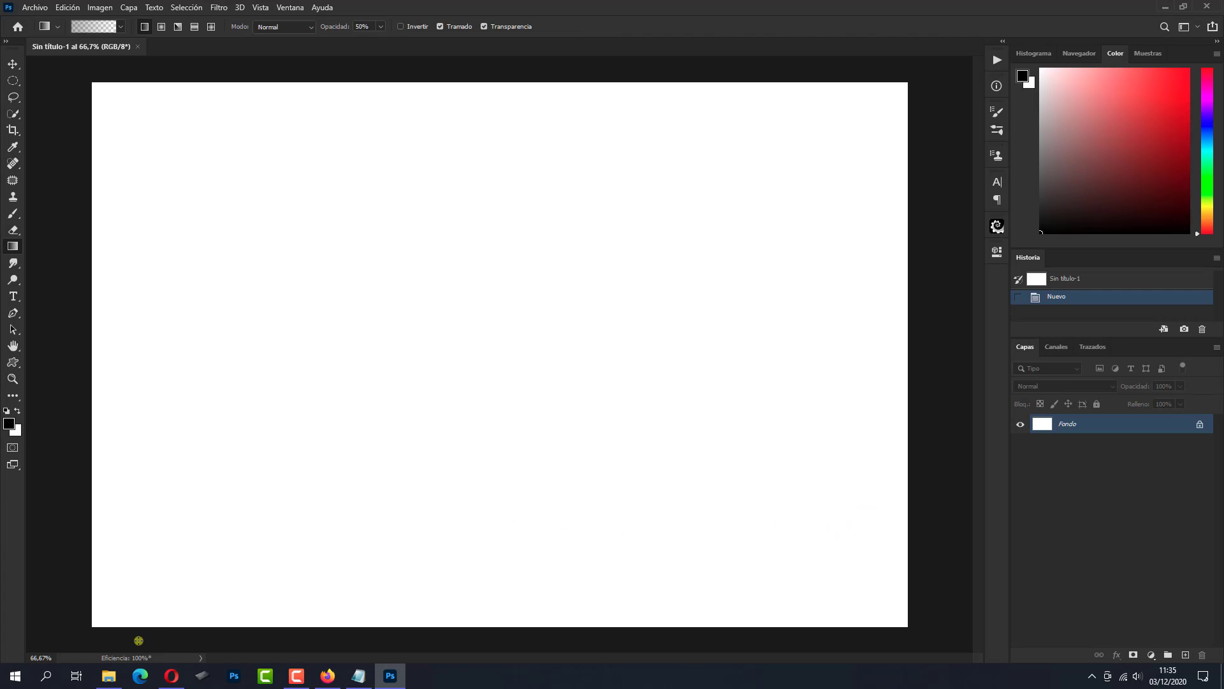
pyautogui.click(109, 675)
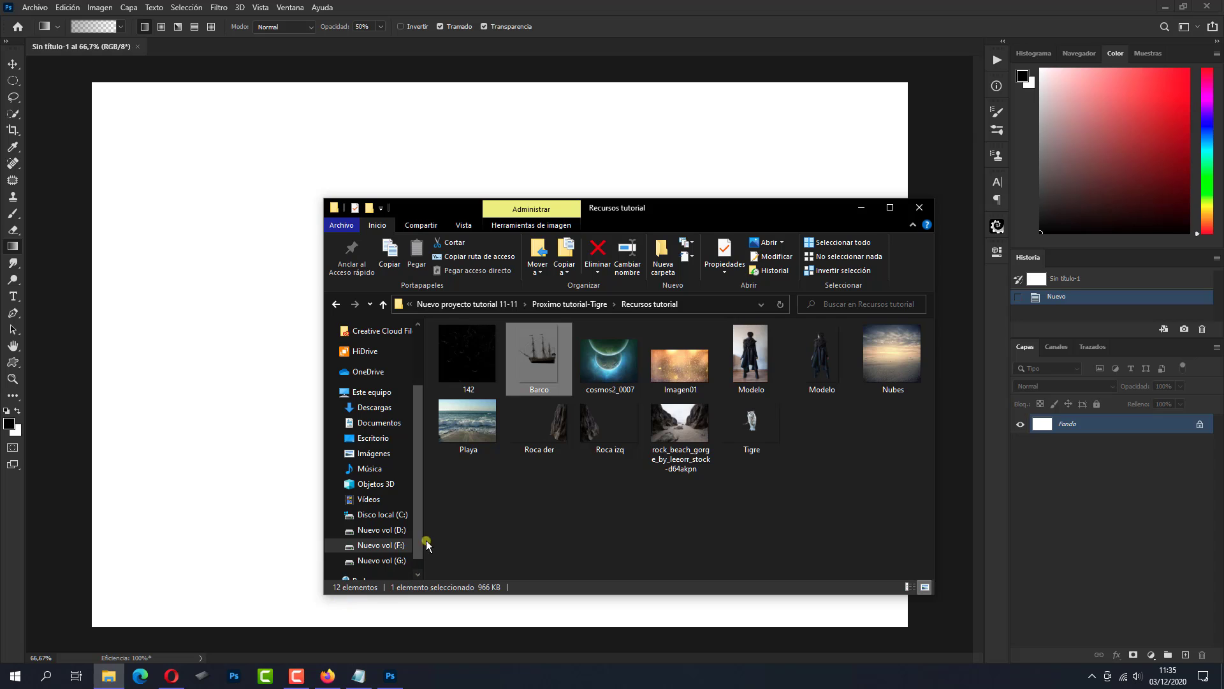
# Place the Playa photo stretched to the full canvas width and add a layer mask.
pyautogui.moveTo(469, 428); pyautogui.dragTo(441, 618)
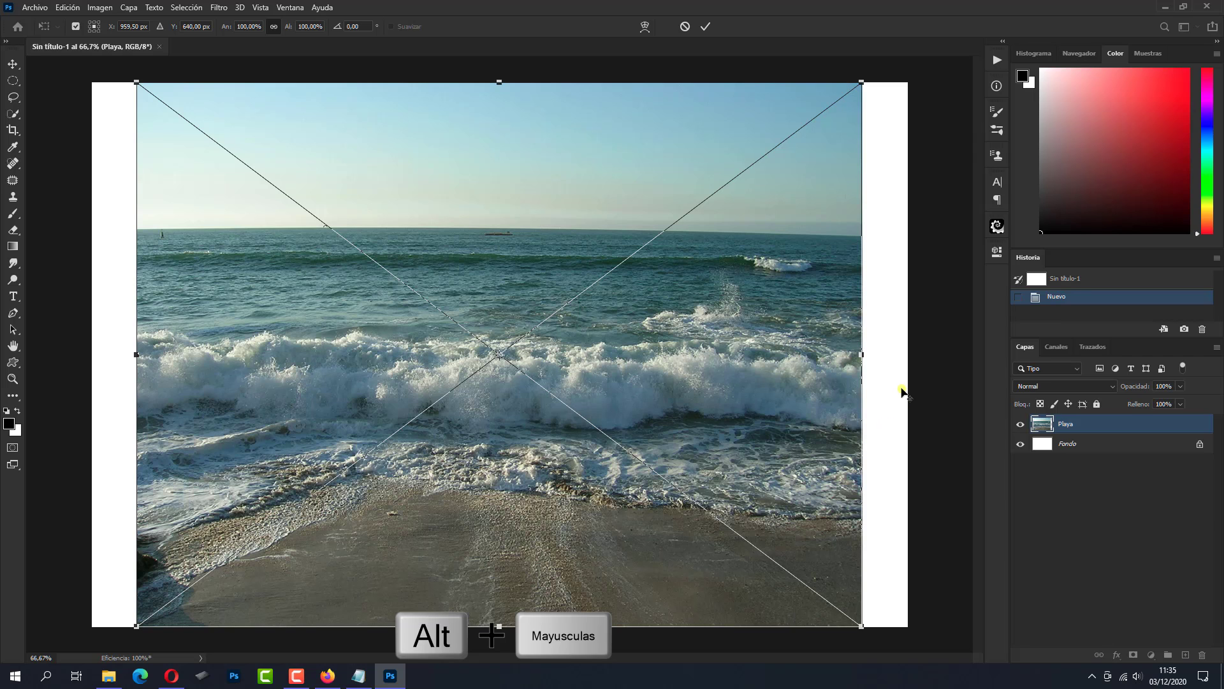
pyautogui.moveTo(863, 356); pyautogui.dragTo(914, 354)
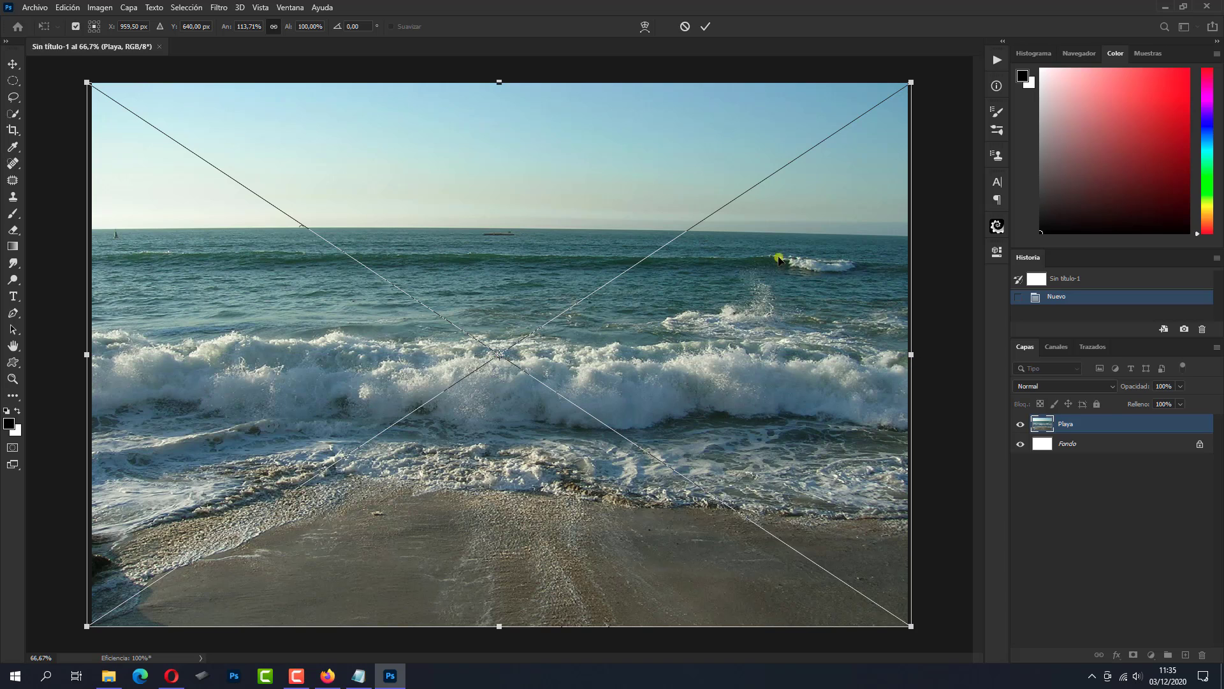
pyautogui.press('Return')
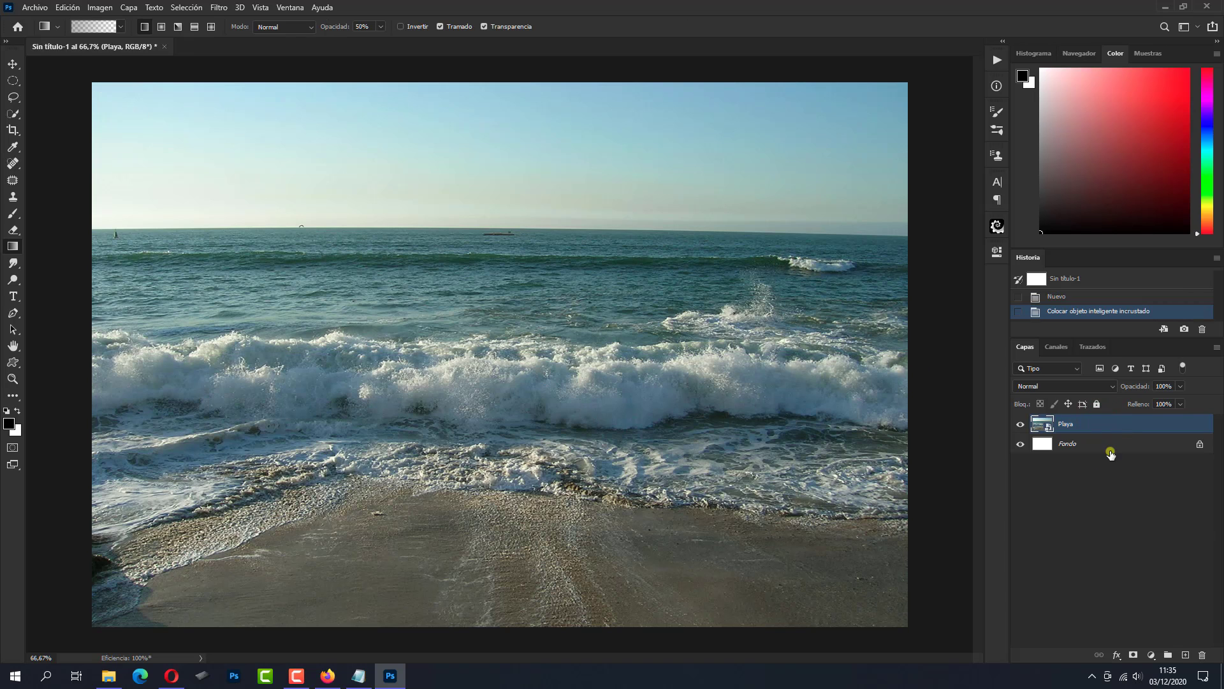
pyautogui.click(1135, 653)
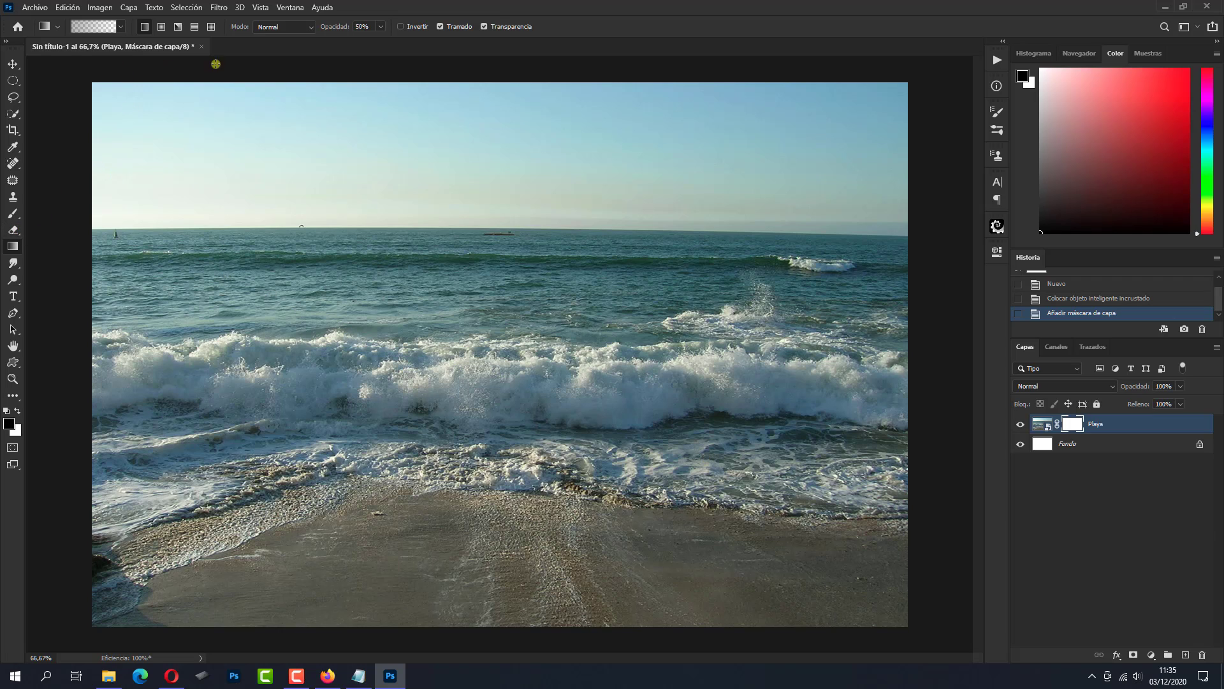
# Set gradient opacity to 100% and draw a vertical black-to-white gradient on the Playa mask.
pyautogui.click(379, 28)
pyautogui.moveTo(380, 40); pyautogui.dragTo(420, 43)
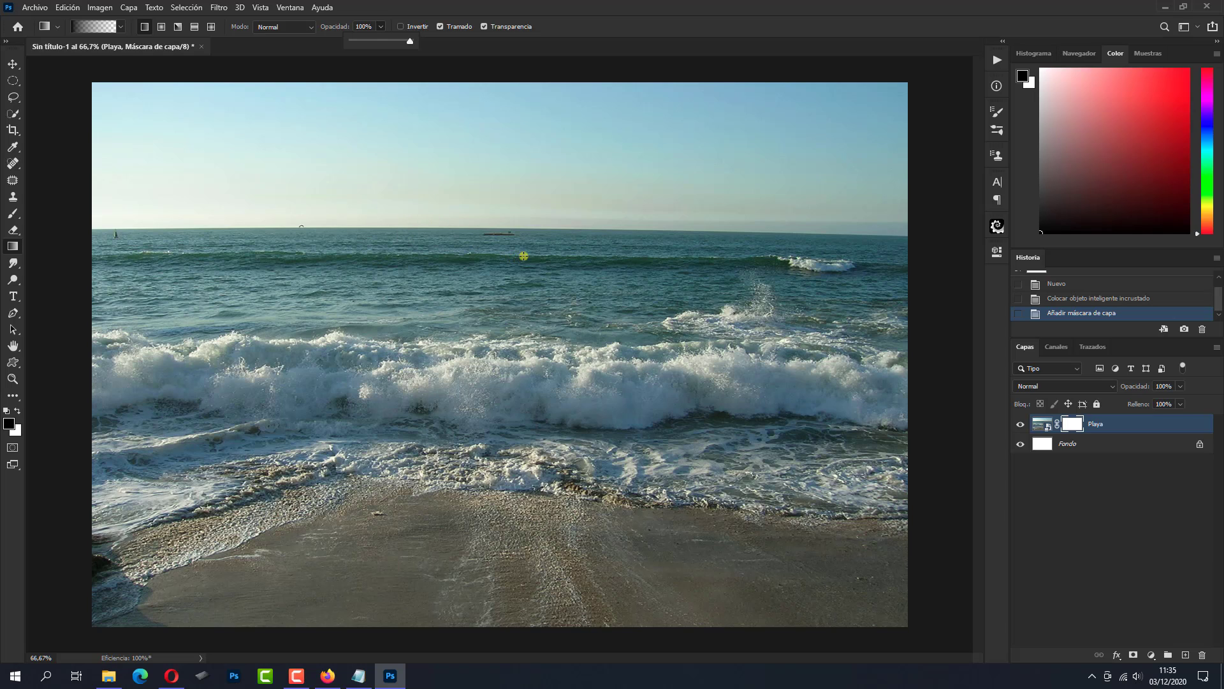
pyautogui.moveTo(526, 248); pyautogui.dragTo(525, 265)
pyautogui.press('shift')
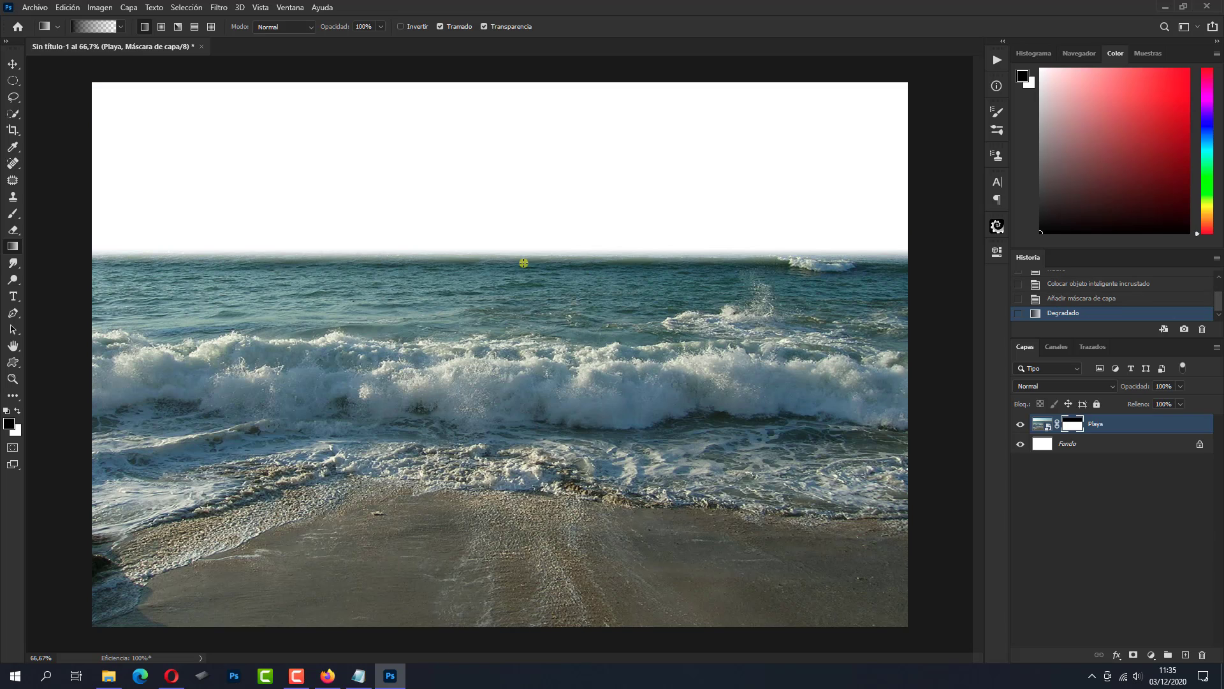
# Squash the beach layer down from the top so the horizon sits lower.
pyautogui.hotkey('ctrl', 'i')
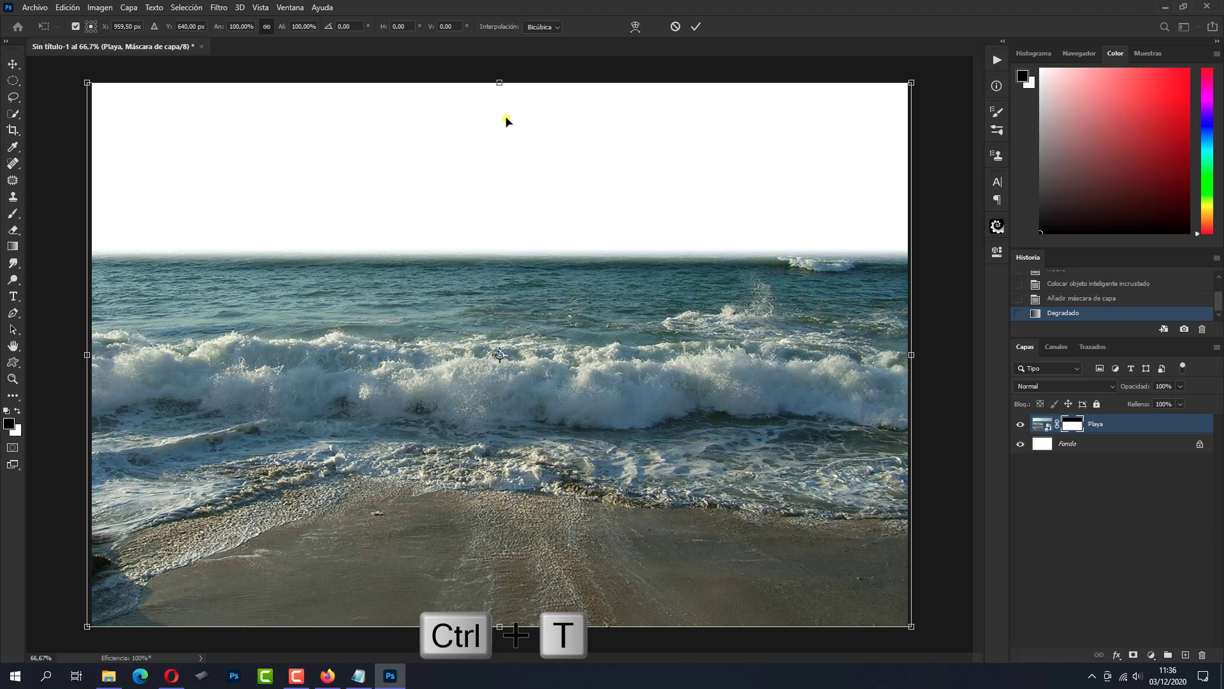
pyautogui.moveTo(500, 81); pyautogui.dragTo(511, 275)
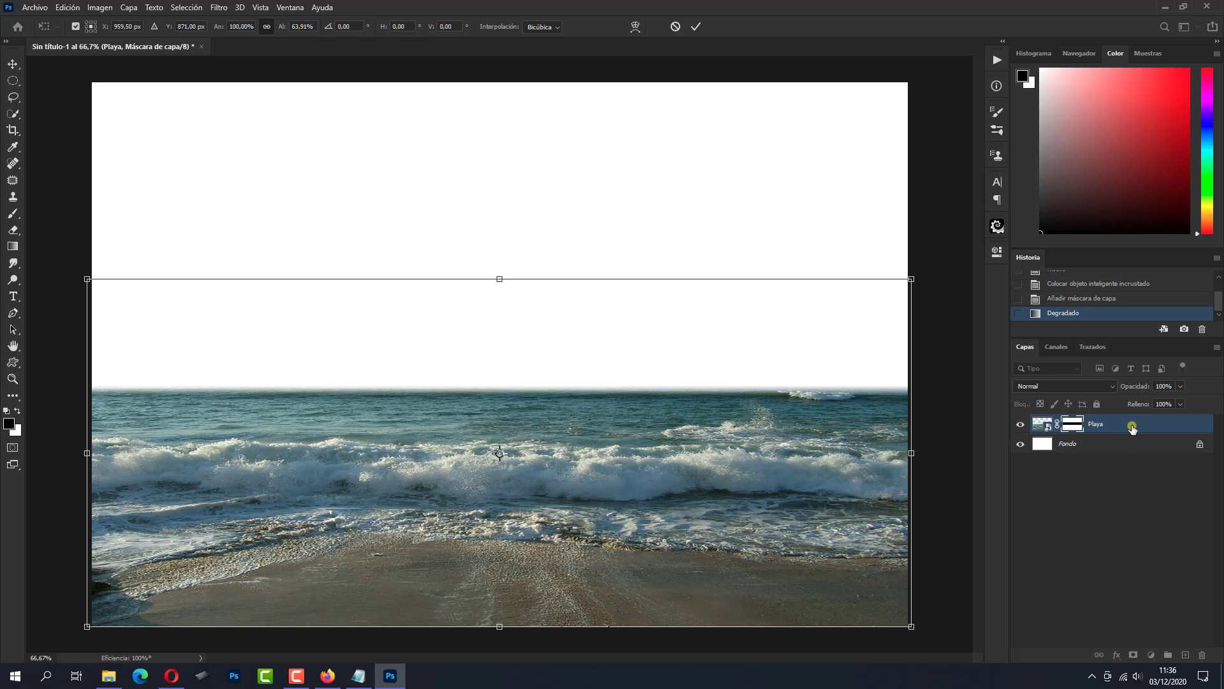
pyautogui.press('Return')
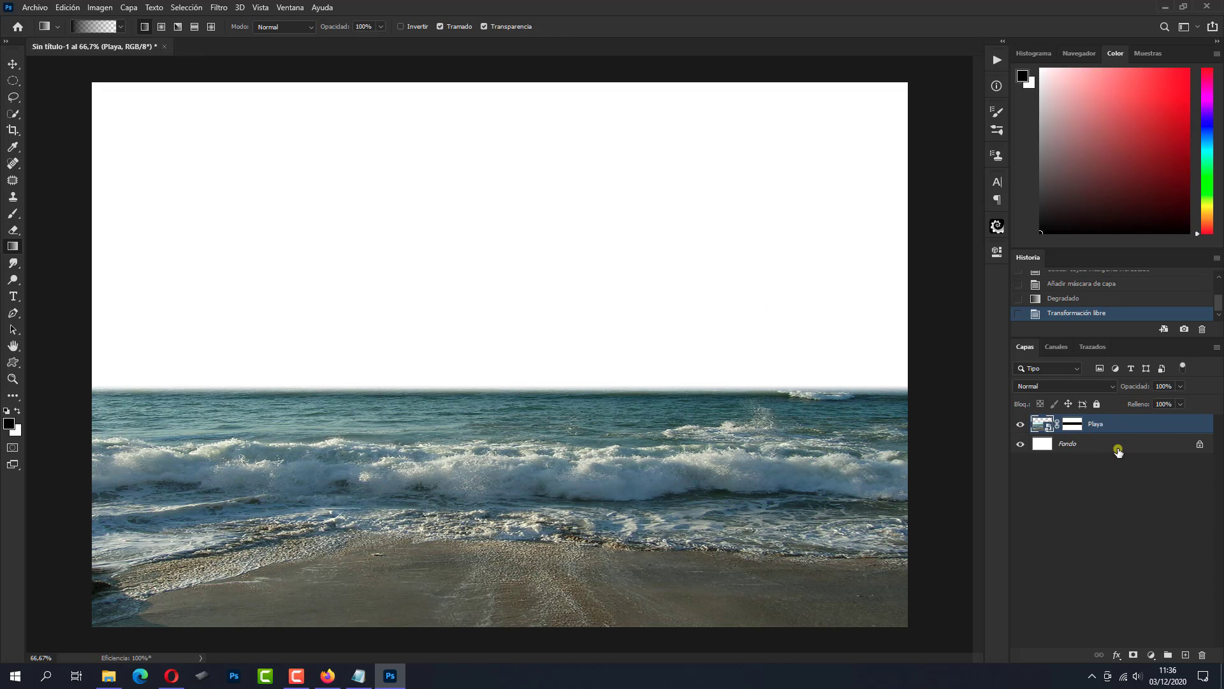
pyautogui.click(1112, 449)
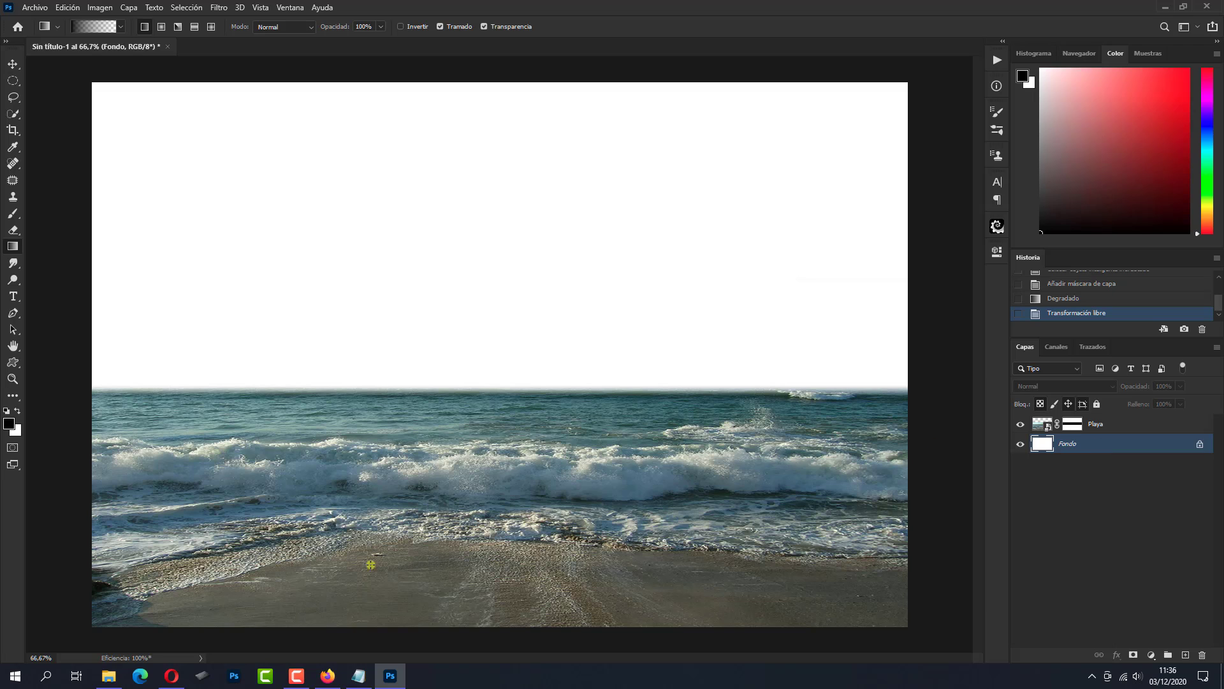
# Place the Nubes cloud photo below the beach, enlarged to cover the canvas and moved down.
pyautogui.click(109, 674)
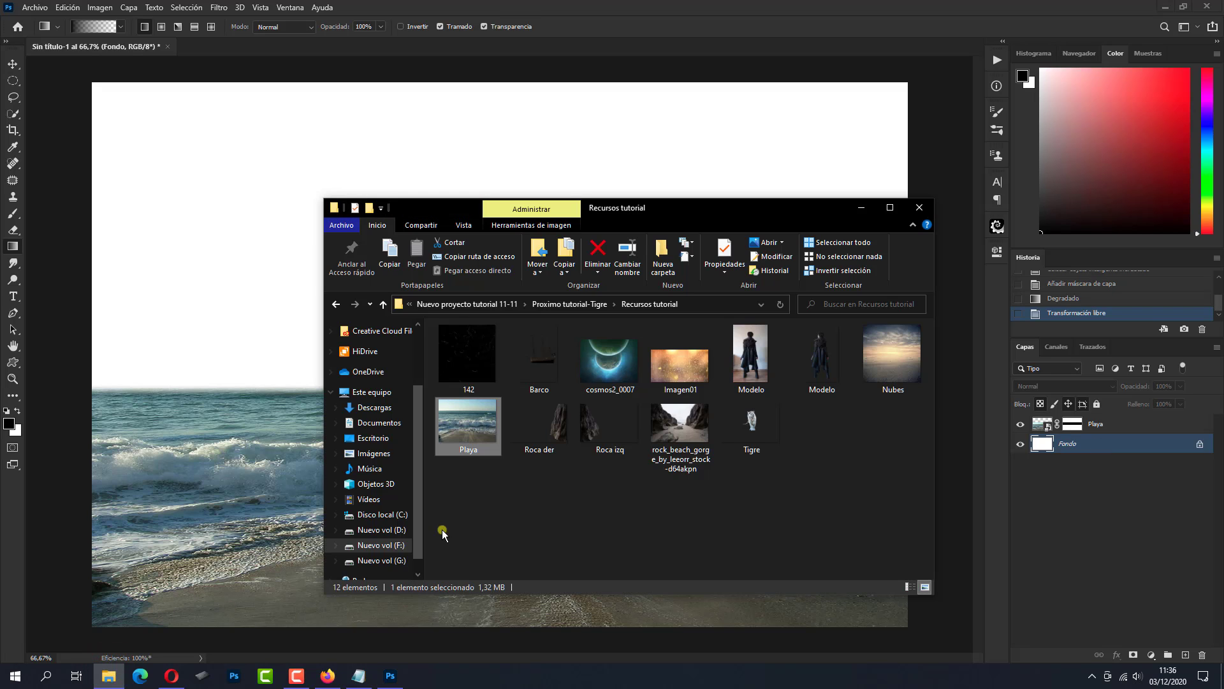
pyautogui.moveTo(891, 377); pyautogui.dragTo(609, 603)
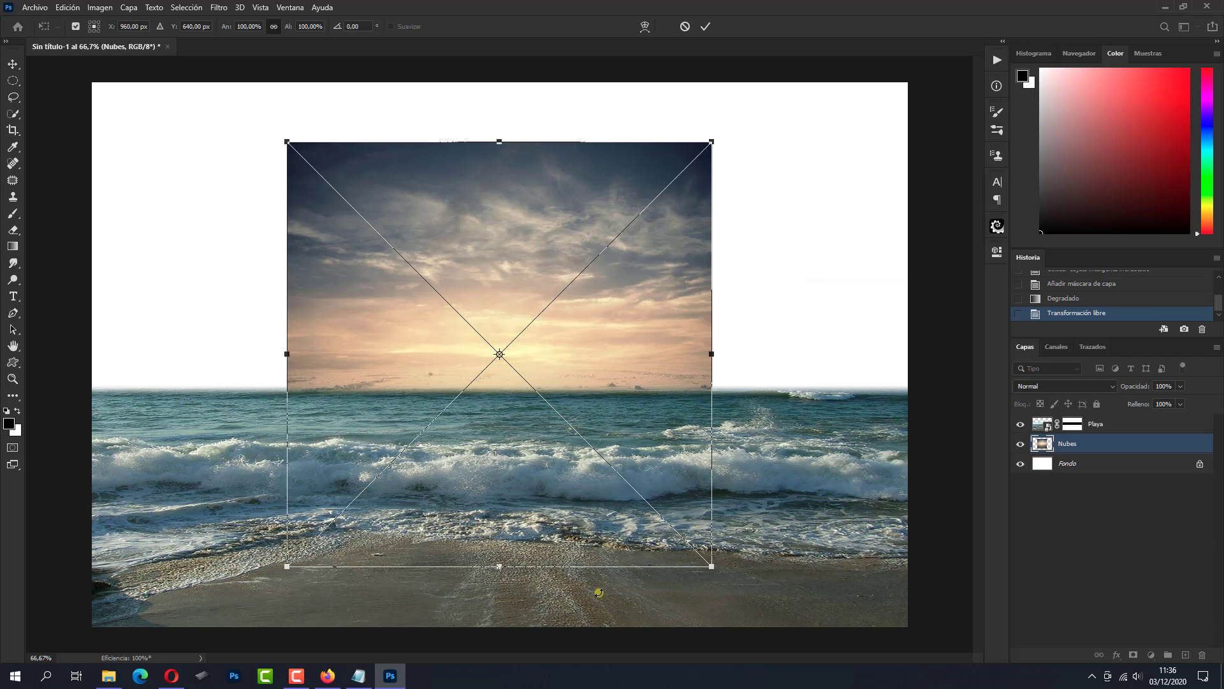
pyautogui.moveTo(712, 355); pyautogui.dragTo(910, 367)
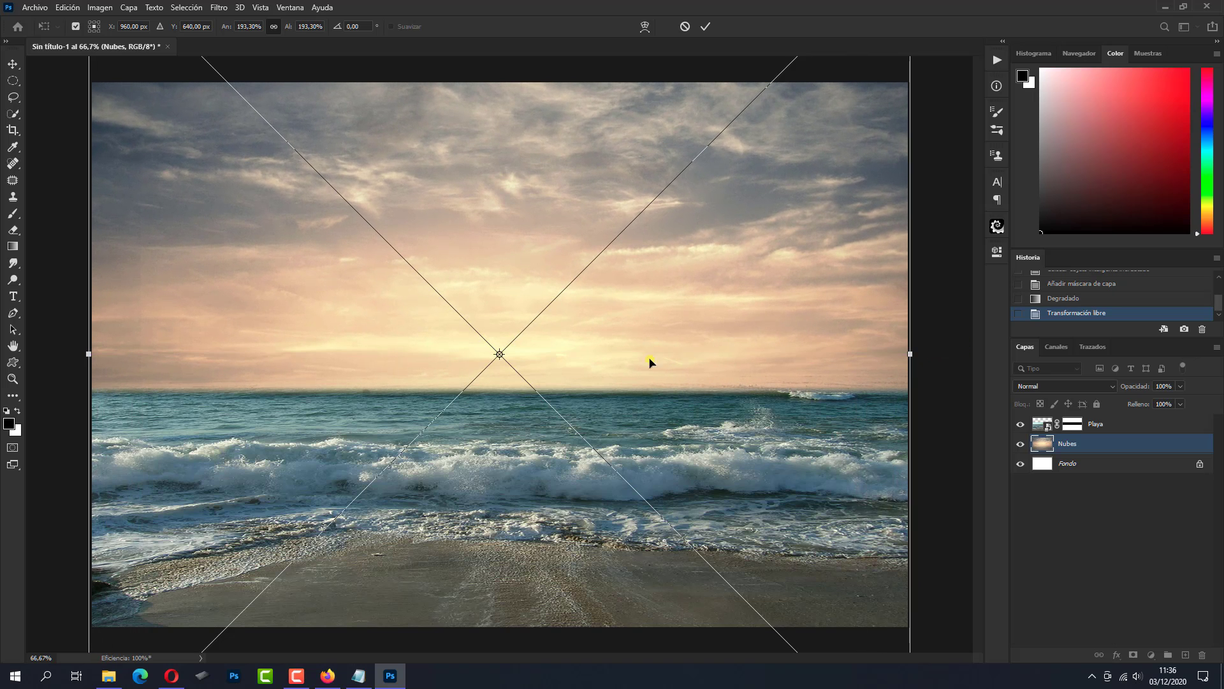
pyautogui.moveTo(607, 327); pyautogui.dragTo(608, 364)
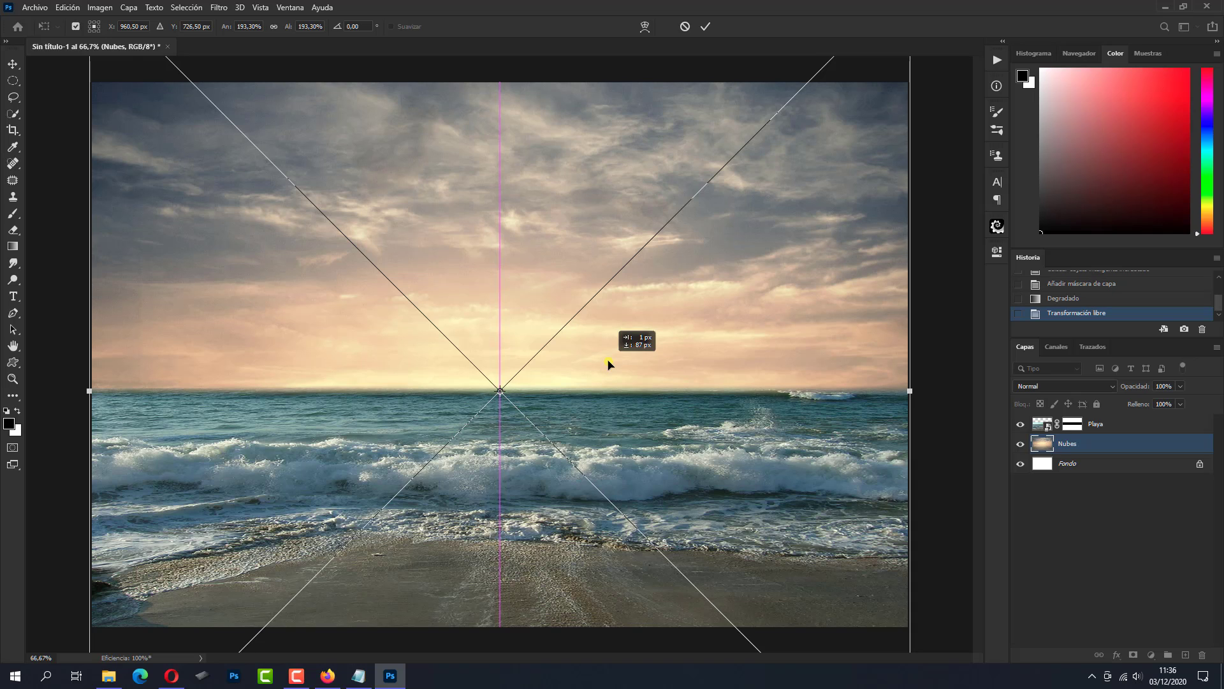
pyautogui.click(706, 26)
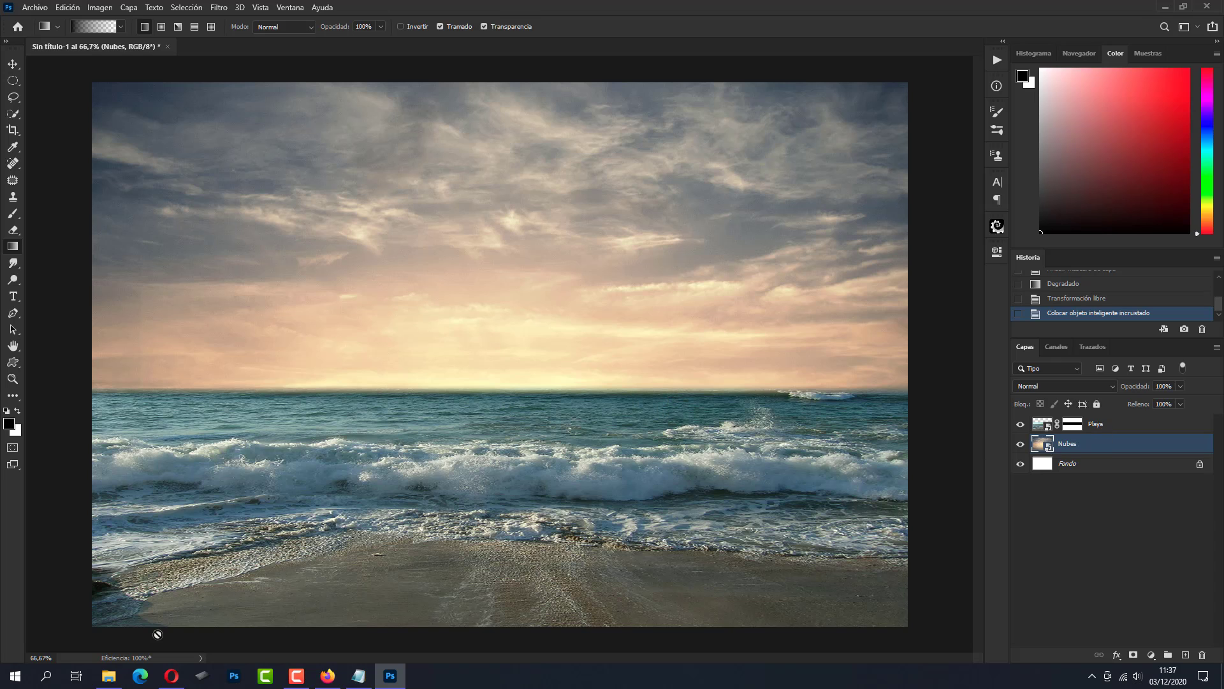
pyautogui.click(108, 675)
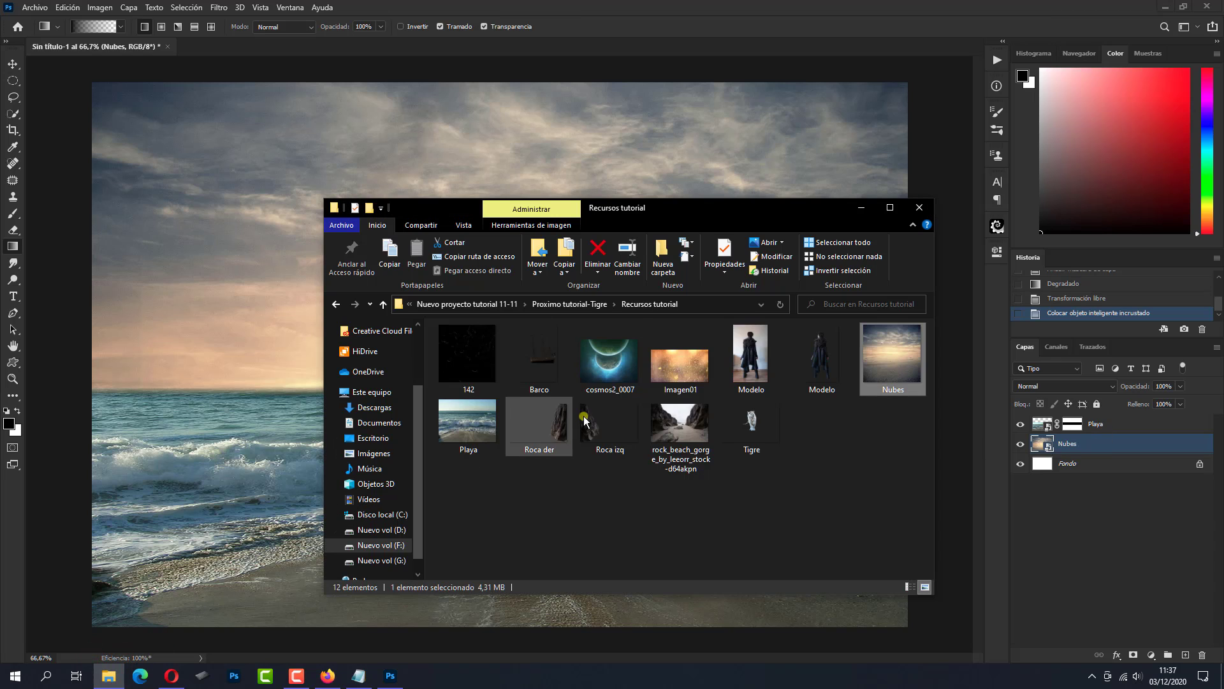
# Place cosmos2_0007 flipped vertically, shrunk, and raised so the planets rest on the horizon.
pyautogui.moveTo(584, 421); pyautogui.dragTo(565, 610)
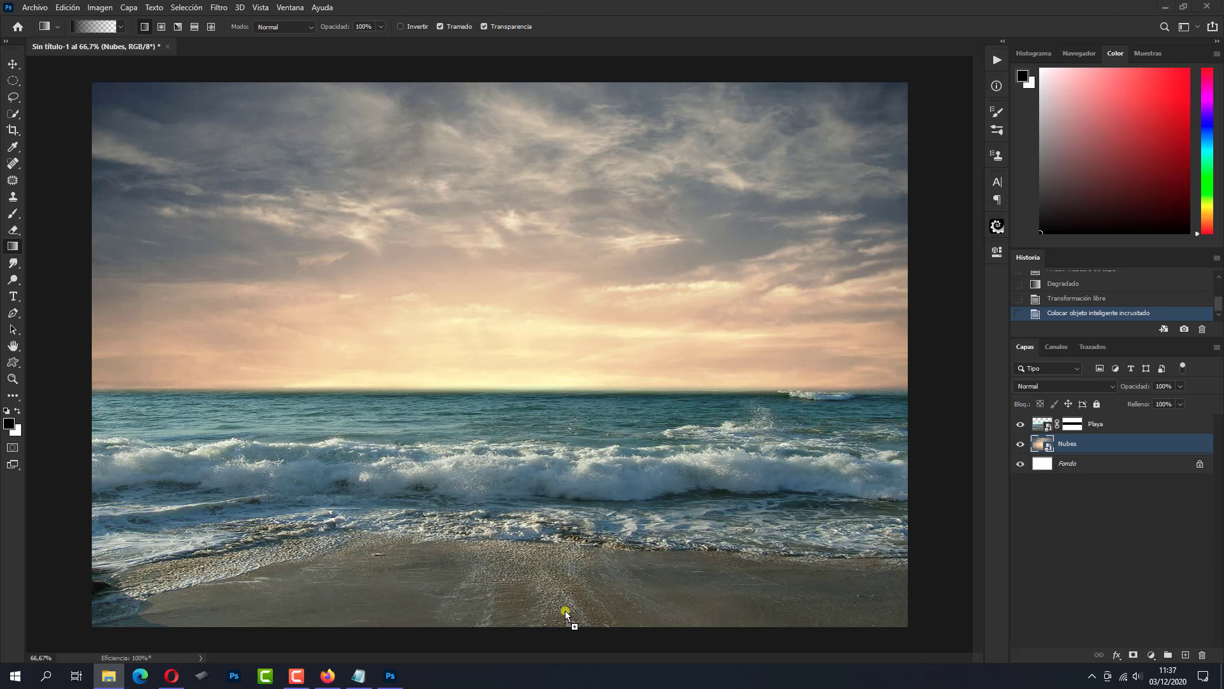
pyautogui.rightClick(605, 338)
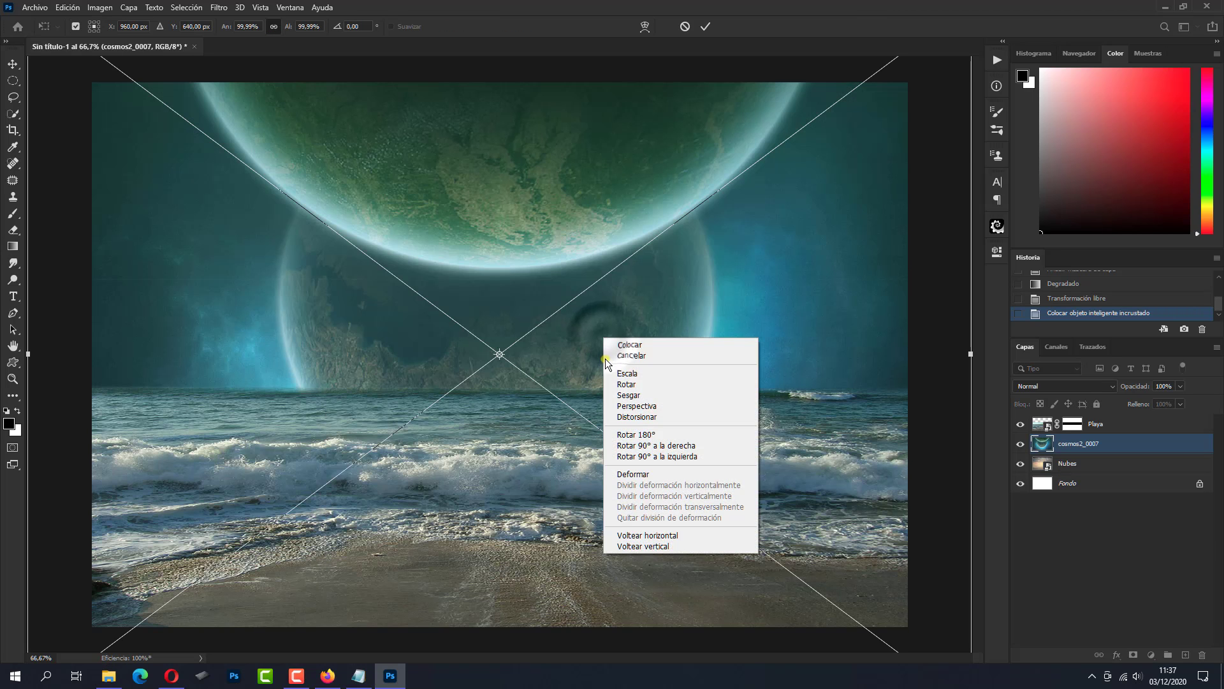
pyautogui.click(663, 546)
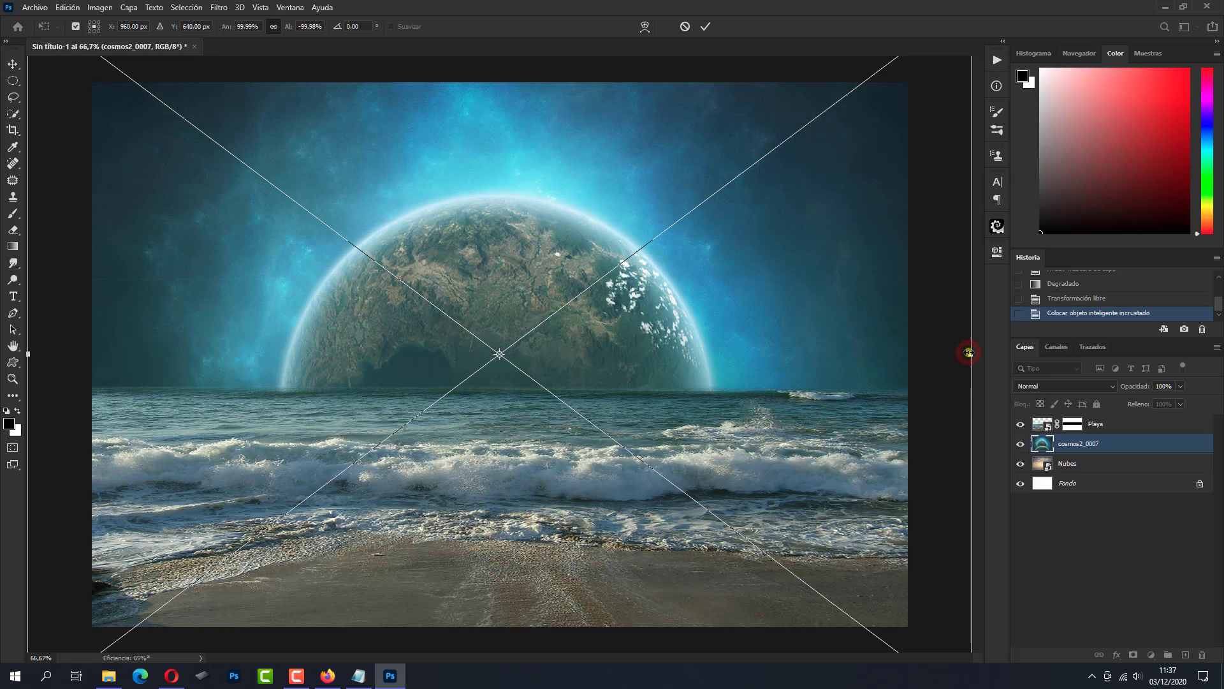
pyautogui.moveTo(968, 353)
pyautogui.mouseDown()
pyautogui.moveTo(865, 359)
pyautogui.moveTo(827, 376)
pyautogui.mouseUp()
pyautogui.moveTo(598, 489); pyautogui.dragTo(609, 339)
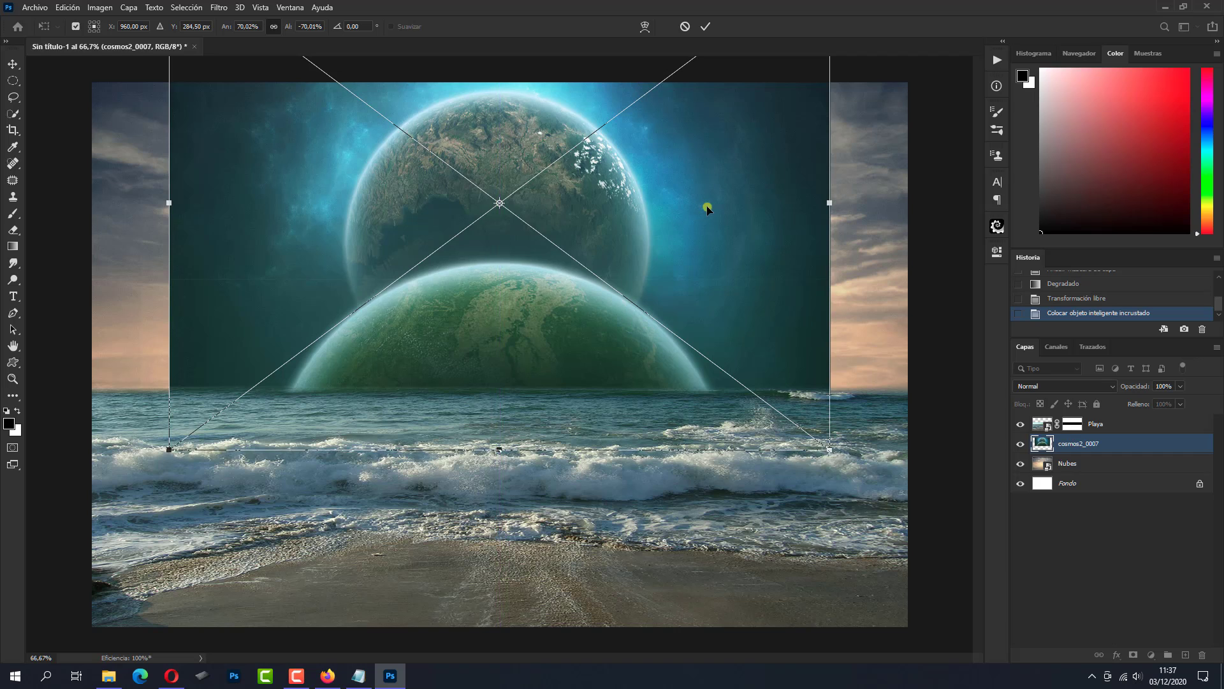
pyautogui.click(705, 26)
# Set the cosmos2_0007 layer to Superponer blend mode and add a layer mask.
pyautogui.click(1043, 386)
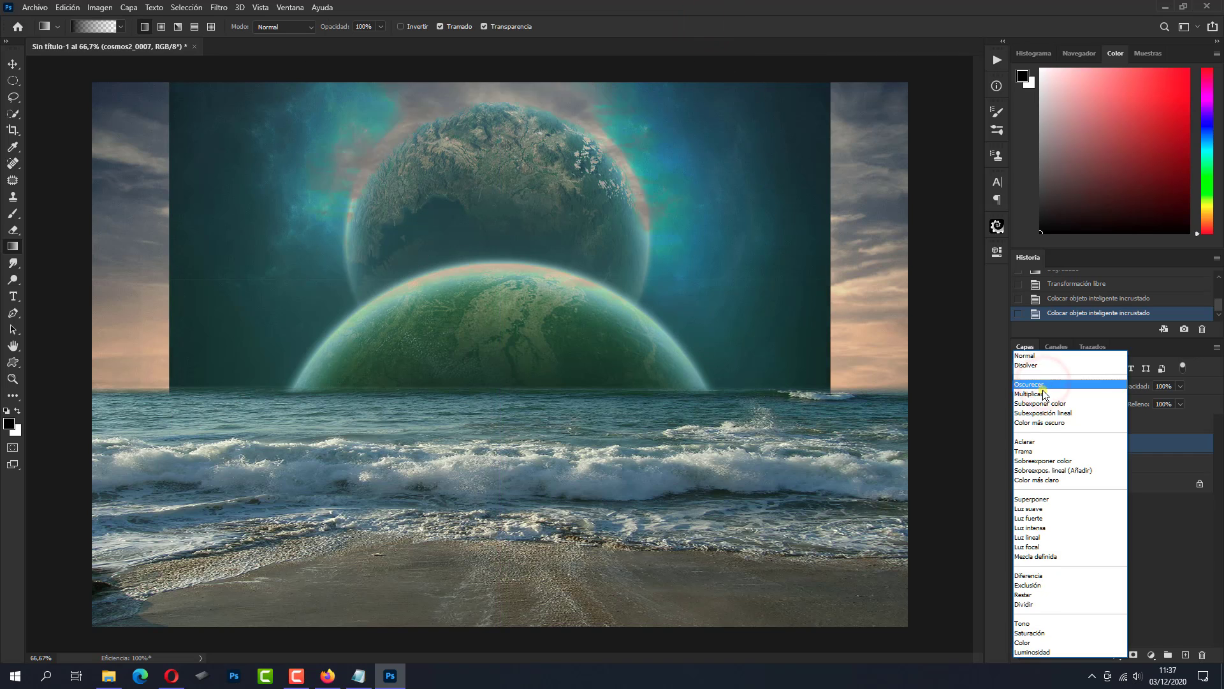
pyautogui.click(1042, 501)
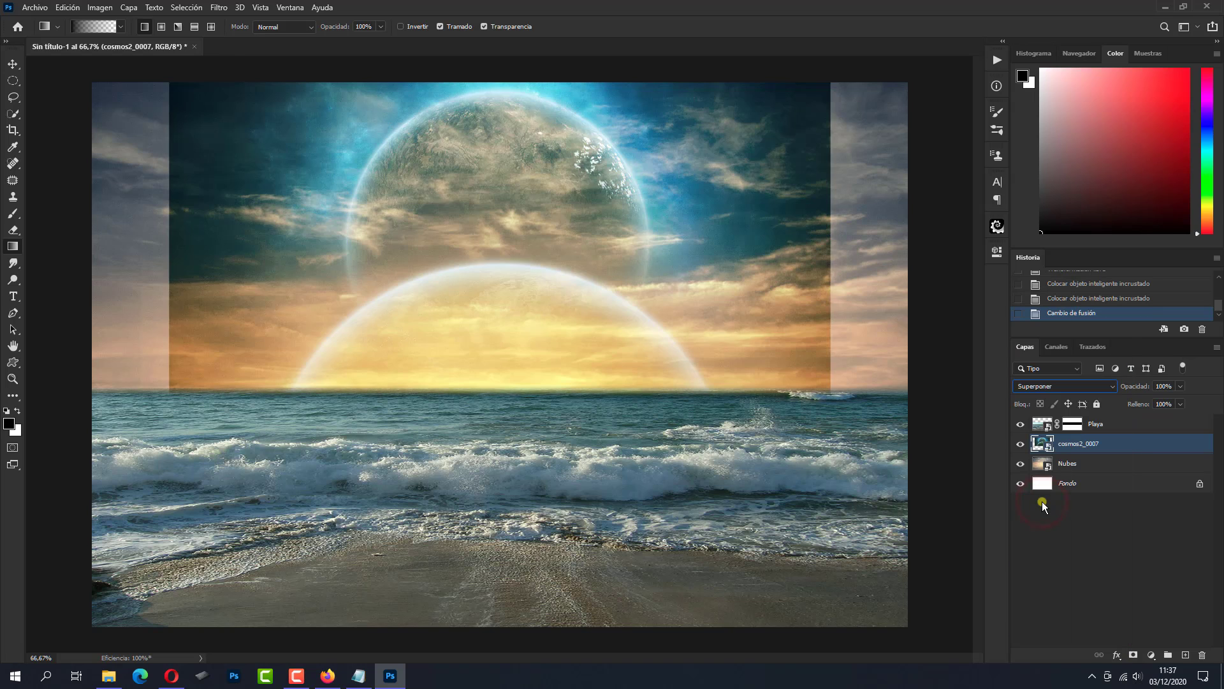
pyautogui.click(1134, 651)
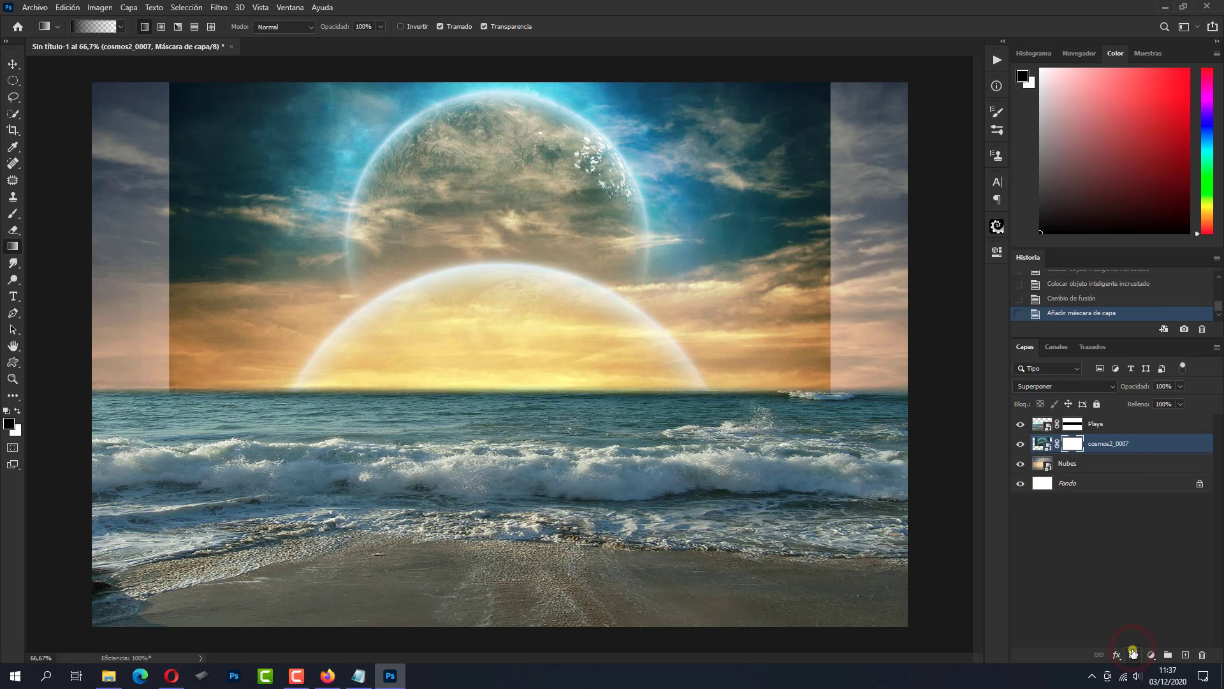
# Select the Brush tool with a soft round brush preset.
pyautogui.click(12, 214)
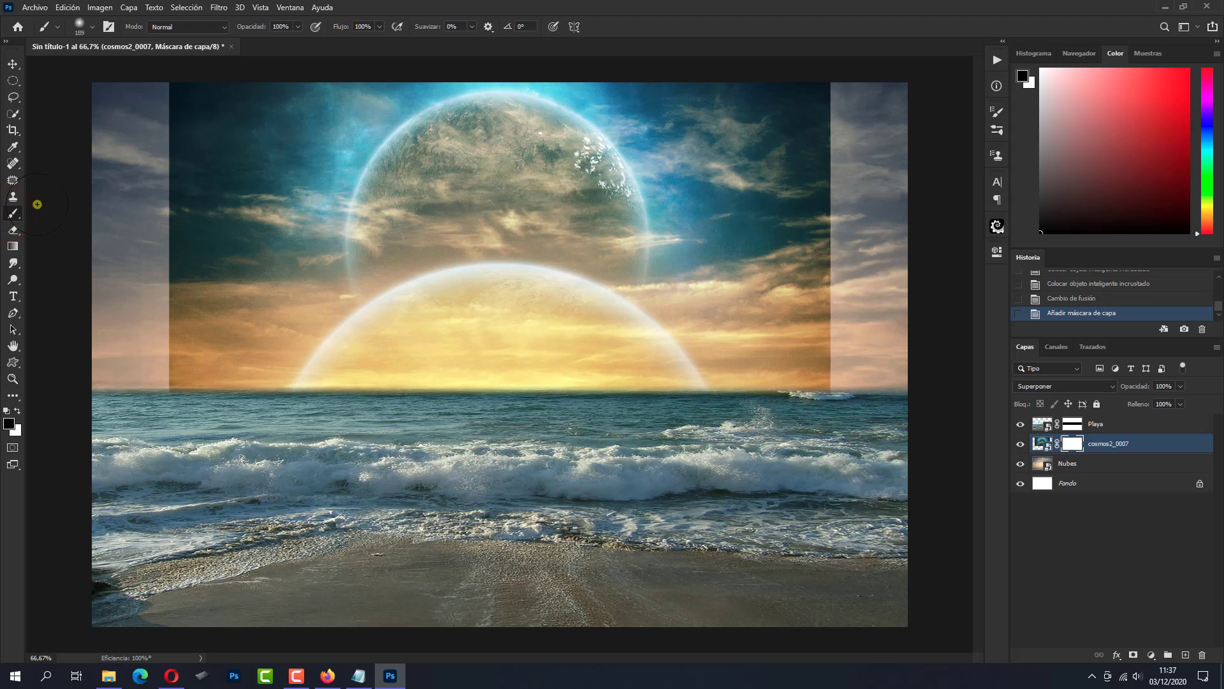
pyautogui.click(80, 25)
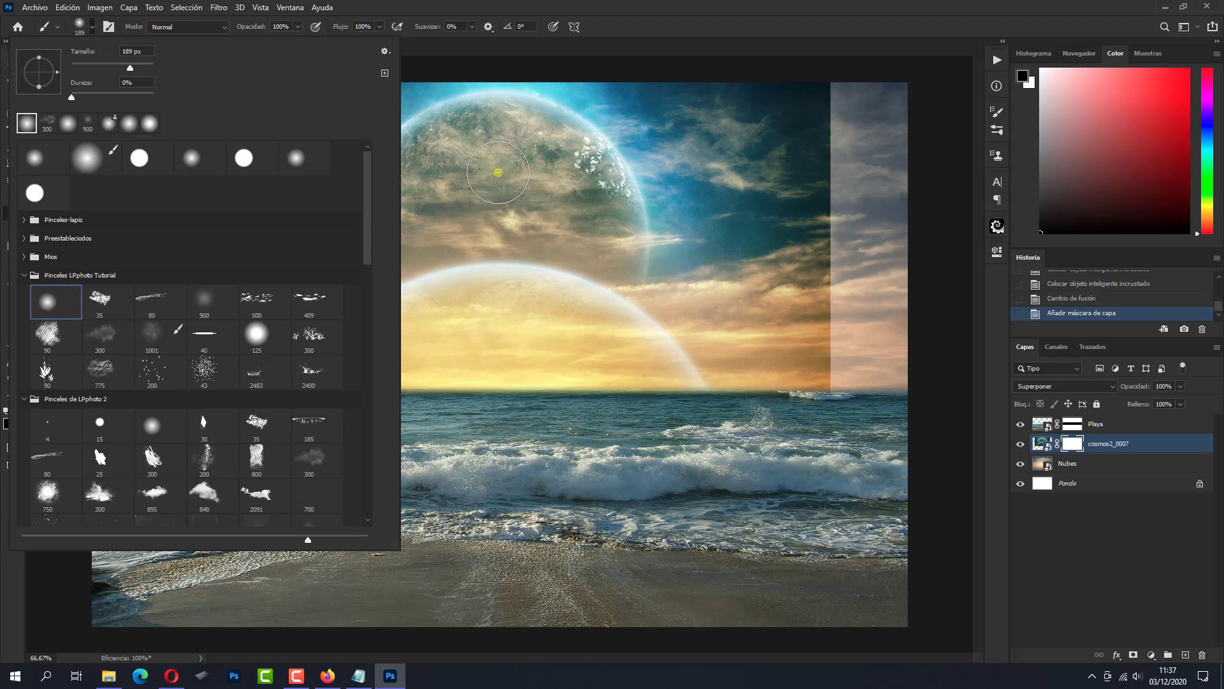
pyautogui.click(704, 35)
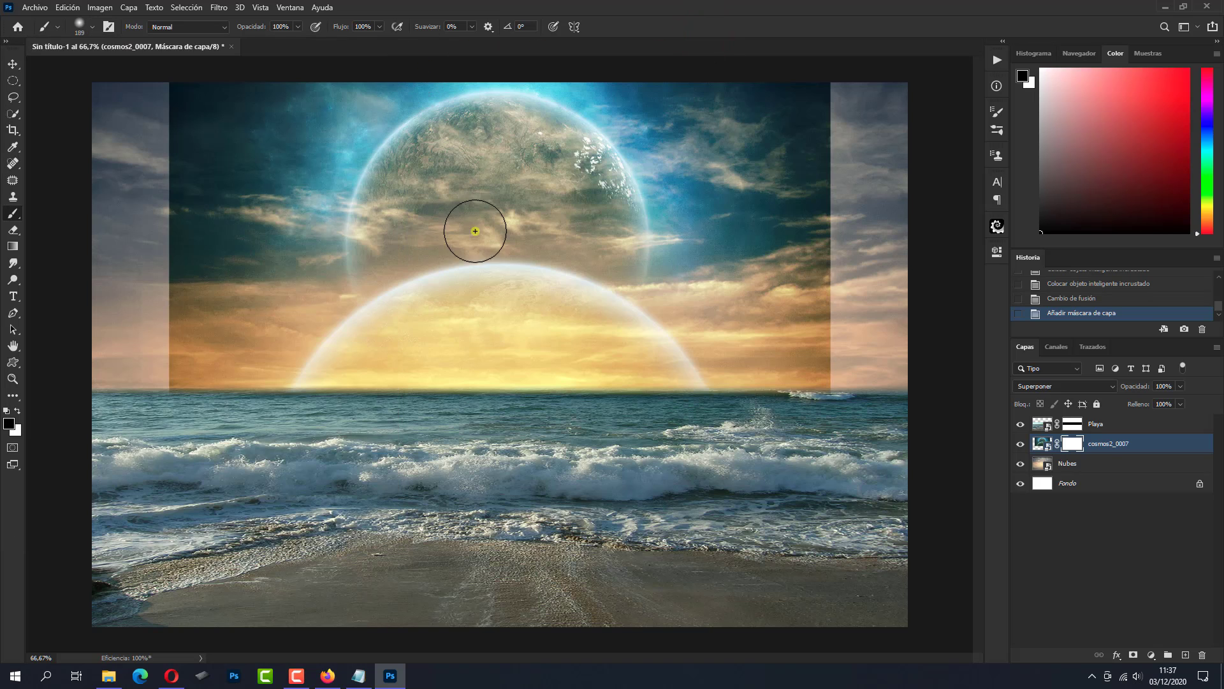
# Paint black on the cosmos2_0007 mask to hide its edges, blue sky and yellow arc glow.
pyautogui.moveTo(802, 348)
pyautogui.mouseDown()
pyautogui.moveTo(811, 177)
pyautogui.moveTo(748, 315)
pyautogui.mouseUp()
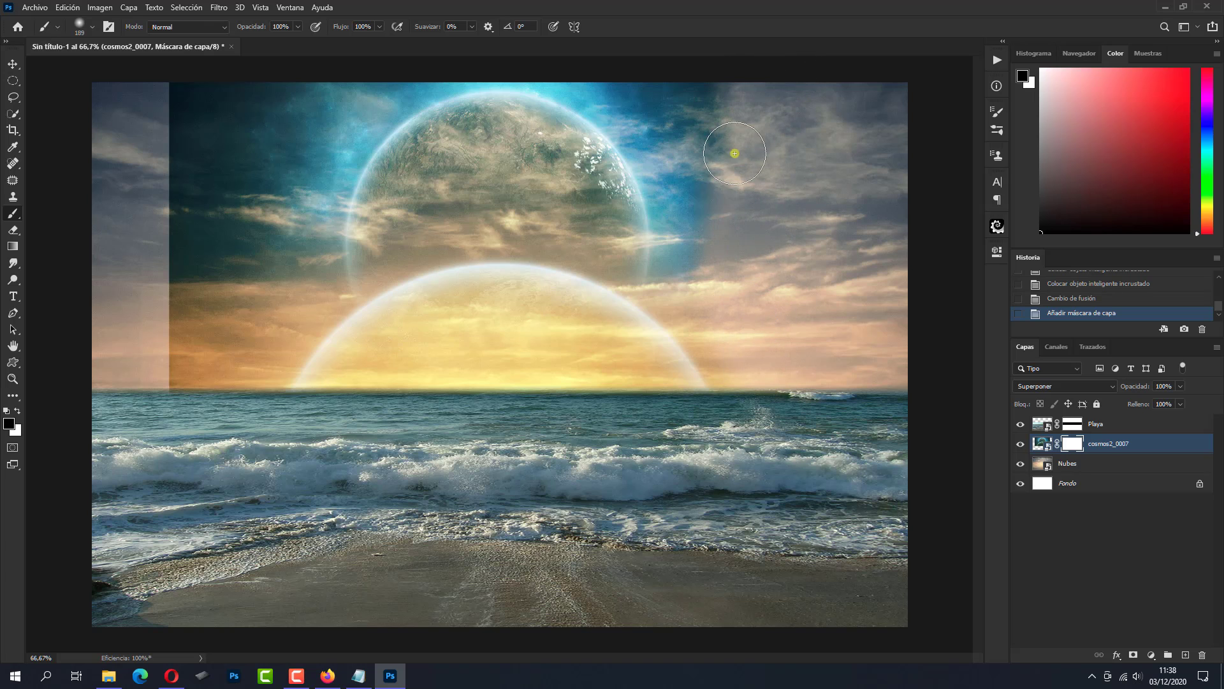
pyautogui.moveTo(747, 315); pyautogui.dragTo(720, 205)
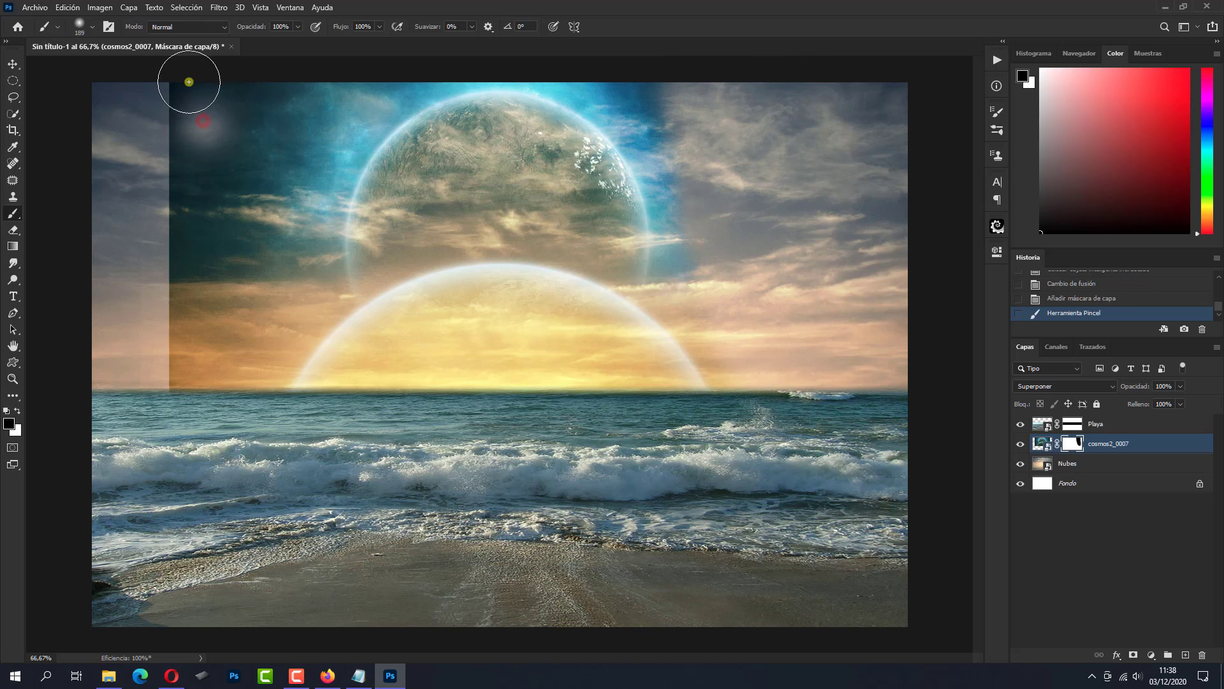
pyautogui.moveTo(186, 82)
pyautogui.mouseDown()
pyautogui.moveTo(215, 307)
pyautogui.moveTo(284, 331)
pyautogui.moveTo(312, 278)
pyautogui.mouseUp()
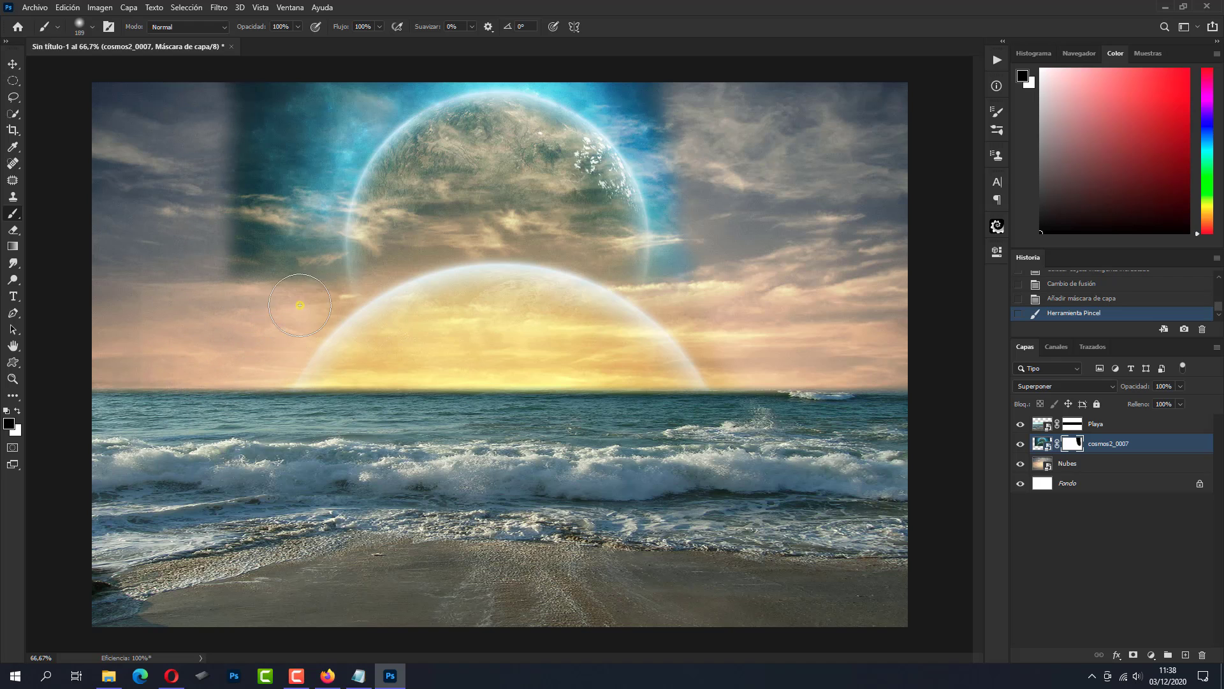
pyautogui.moveTo(309, 234)
pyautogui.mouseDown()
pyautogui.moveTo(303, 185)
pyautogui.moveTo(319, 137)
pyautogui.moveTo(354, 104)
pyautogui.moveTo(251, 104)
pyautogui.moveTo(262, 93)
pyautogui.moveTo(247, 137)
pyautogui.moveTo(252, 268)
pyautogui.mouseUp()
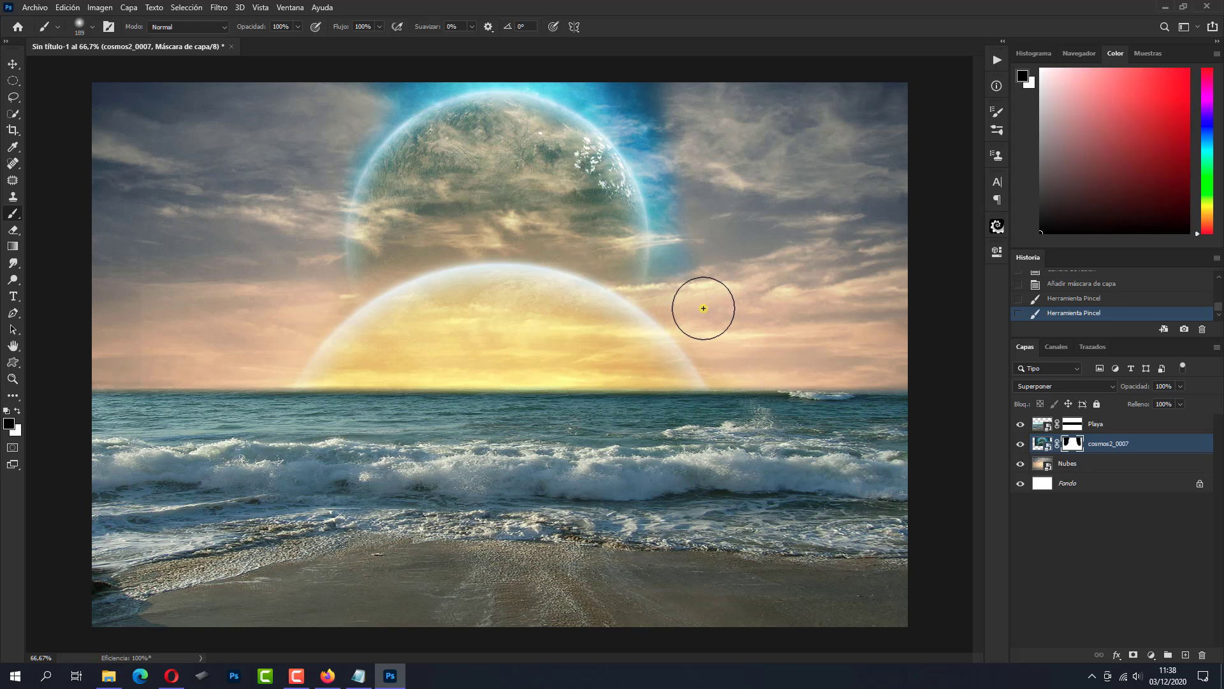
pyautogui.moveTo(666, 159)
pyautogui.mouseDown()
pyautogui.moveTo(485, 53)
pyautogui.moveTo(366, 86)
pyautogui.moveTo(357, 105)
pyautogui.mouseUp()
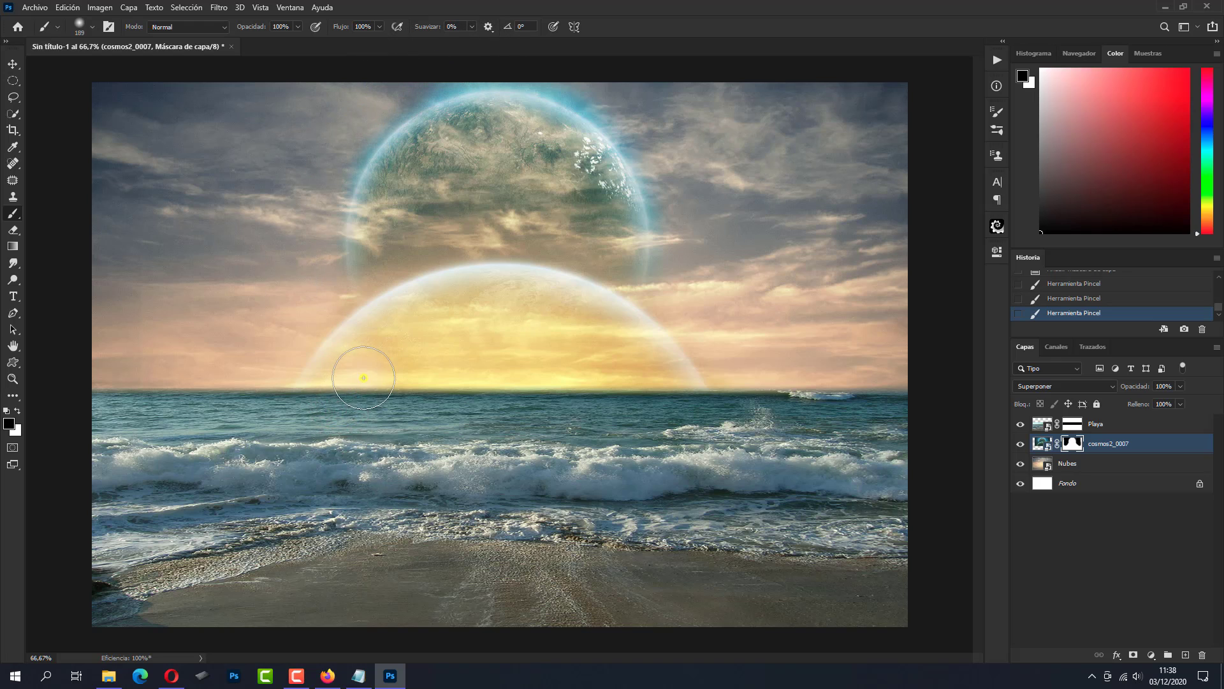
pyautogui.moveTo(363, 378)
pyautogui.mouseDown()
pyautogui.moveTo(549, 317)
pyautogui.moveTo(587, 364)
pyautogui.moveTo(423, 368)
pyautogui.moveTo(497, 364)
pyautogui.mouseUp()
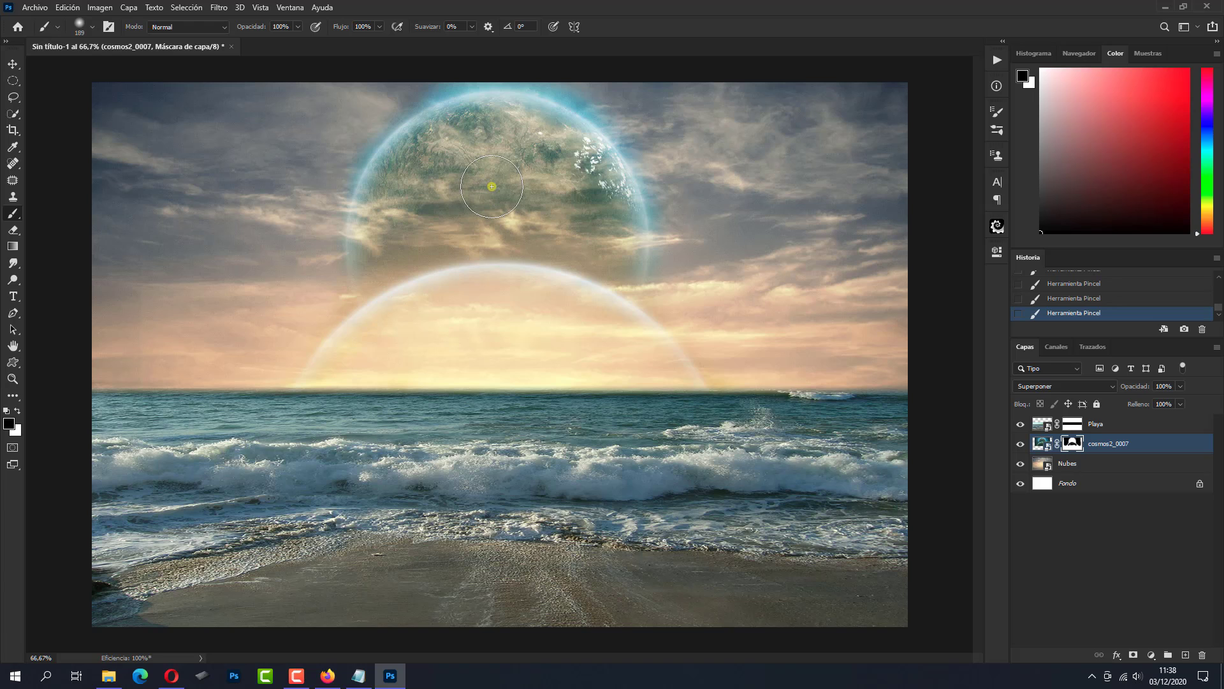
# Draw a circular elliptical-marquee selection positioned over the planet.
pyautogui.click(14, 80)
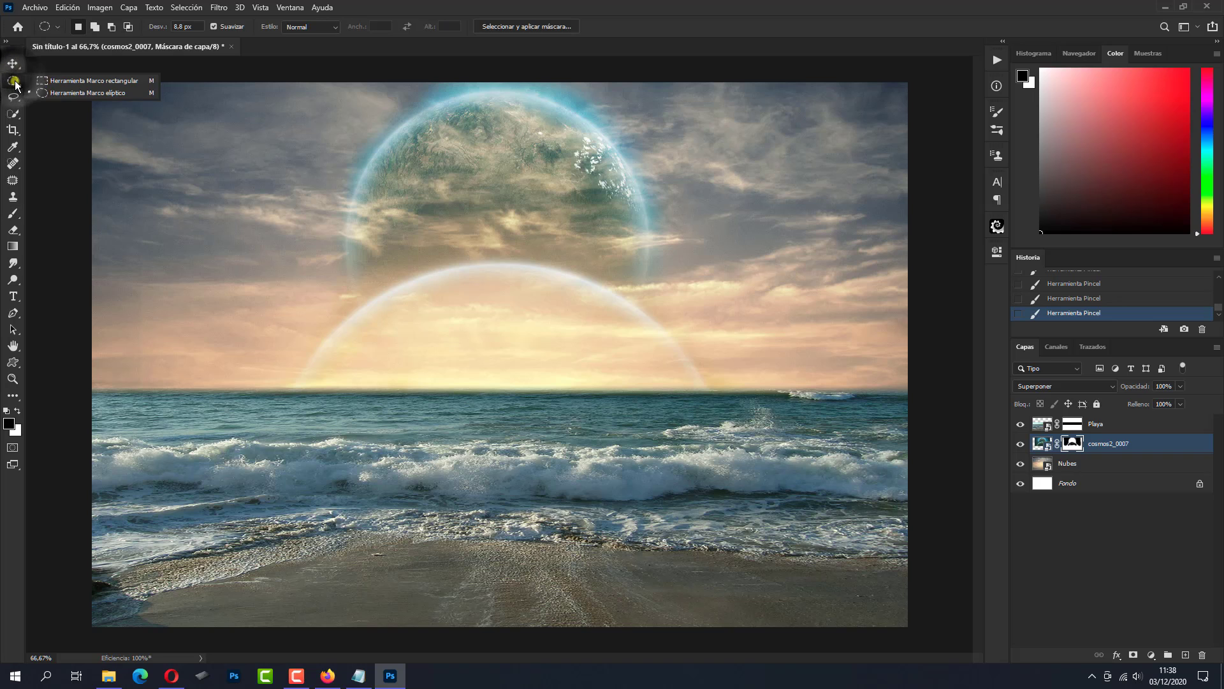
pyautogui.click(65, 94)
pyautogui.press('shift')
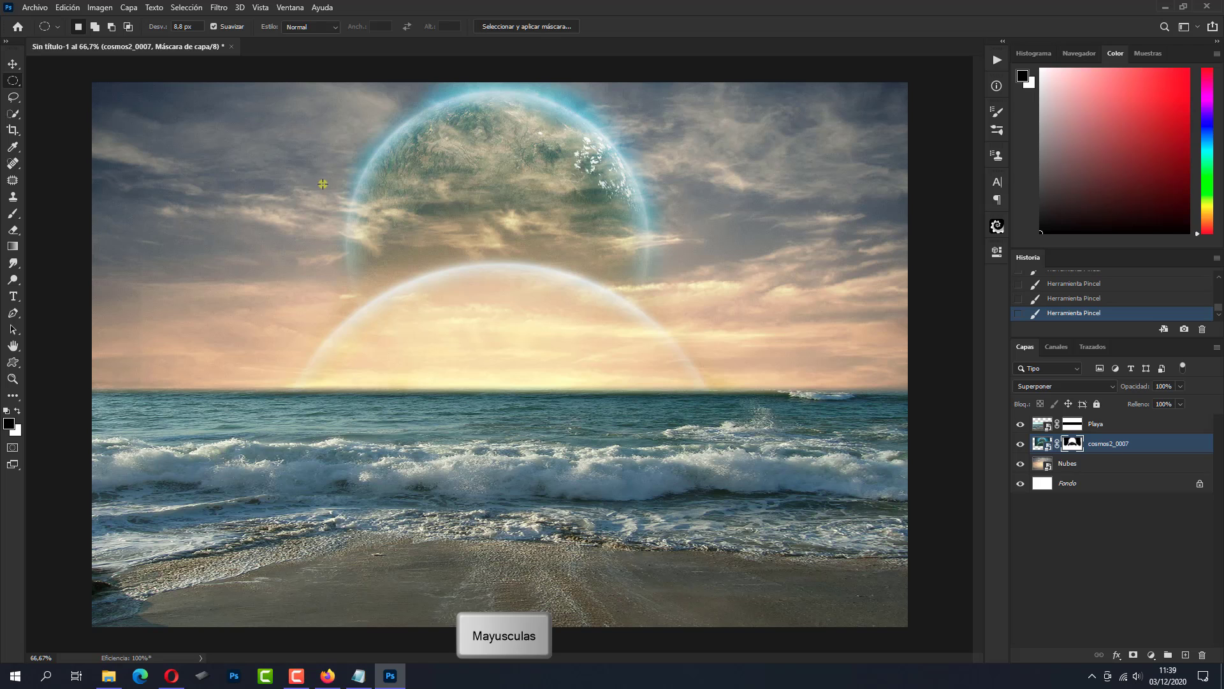
pyautogui.moveTo(309, 155); pyautogui.dragTo(836, 380)
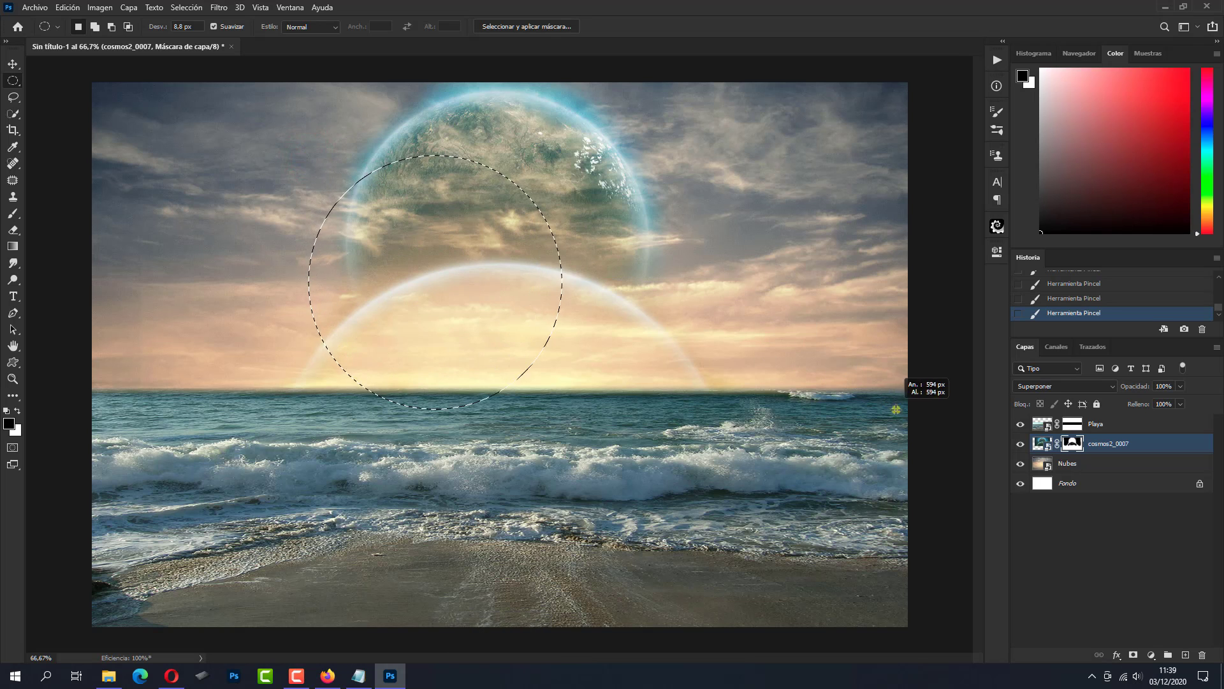
pyautogui.moveTo(837, 380); pyautogui.dragTo(926, 423)
pyautogui.moveTo(383, 257); pyautogui.dragTo(434, 201)
# Transform the circle to fit the planet exactly, then paint out its interior on the mask.
pyautogui.hotkey('ctrl', 't')
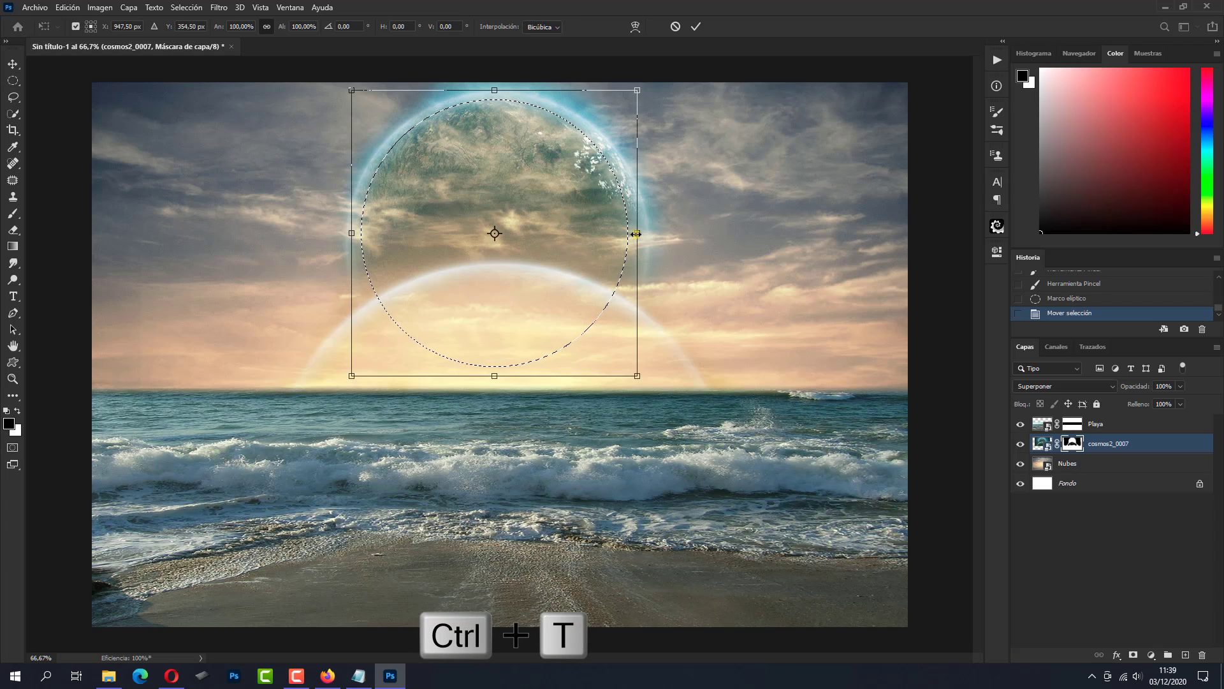
pyautogui.moveTo(637, 235); pyautogui.dragTo(642, 234)
pyautogui.moveTo(345, 234); pyautogui.dragTo(343, 234)
pyautogui.moveTo(474, 195); pyautogui.dragTo(476, 203)
pyautogui.moveTo(642, 241); pyautogui.dragTo(589, 237)
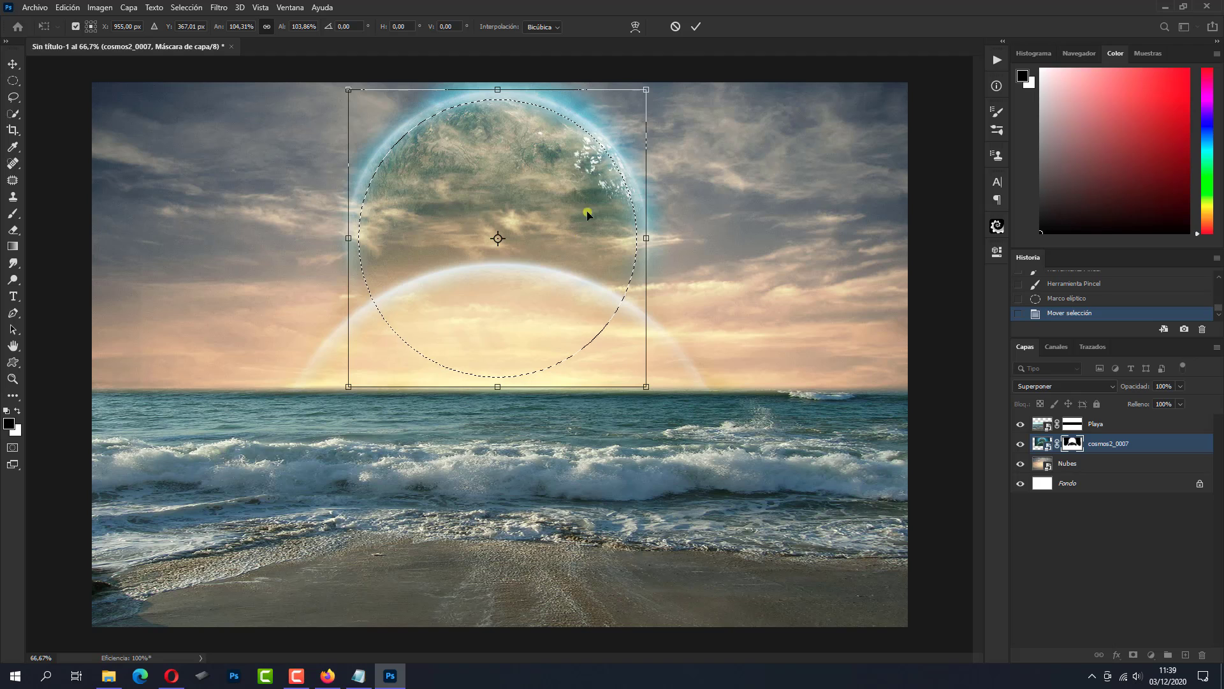
pyautogui.click(697, 27)
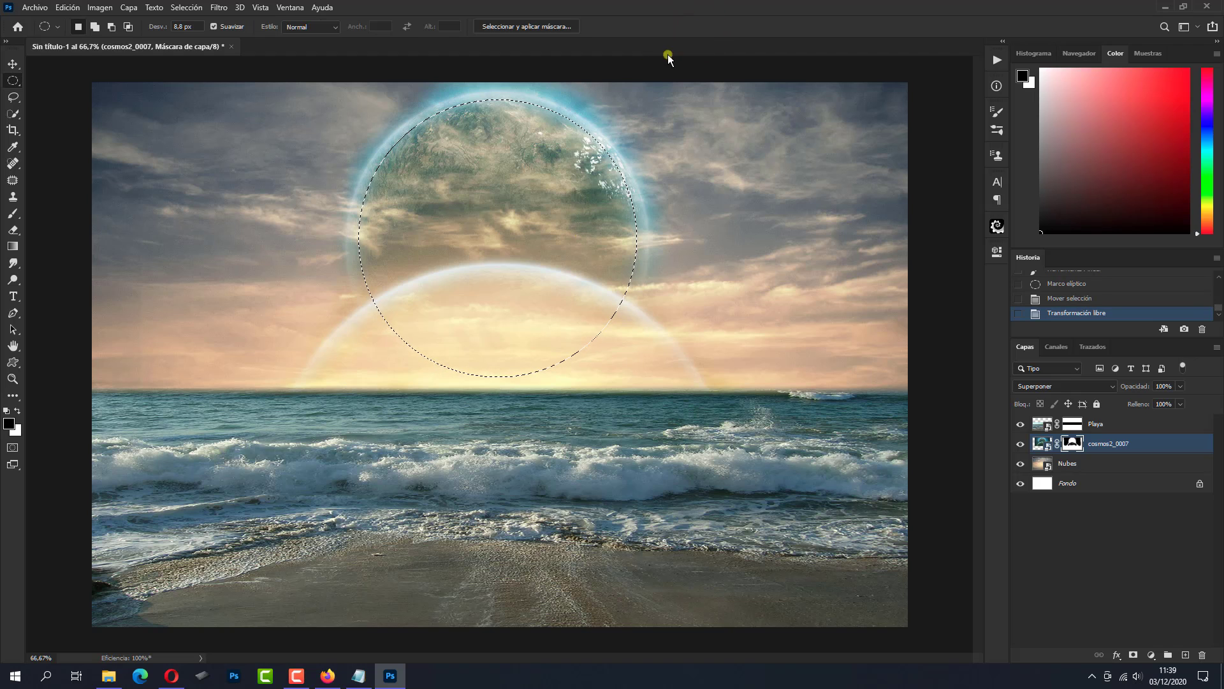
pyautogui.press('b')
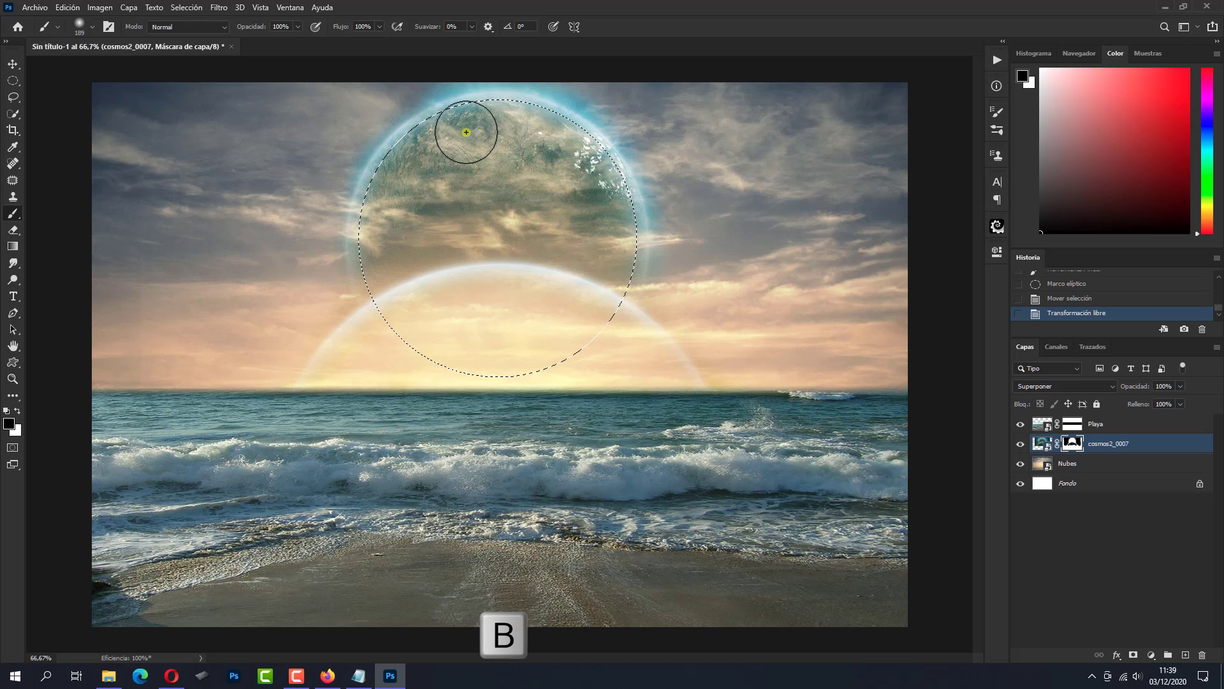
pyautogui.moveTo(466, 132)
pyautogui.mouseDown()
pyautogui.moveTo(451, 129)
pyautogui.moveTo(504, 128)
pyautogui.moveTo(409, 163)
pyautogui.moveTo(377, 213)
pyautogui.moveTo(374, 250)
pyautogui.moveTo(418, 227)
pyautogui.moveTo(536, 219)
pyautogui.moveTo(618, 251)
pyautogui.moveTo(619, 205)
pyautogui.moveTo(508, 115)
pyautogui.moveTo(470, 170)
pyautogui.moveTo(487, 130)
pyautogui.moveTo(367, 208)
pyautogui.moveTo(388, 191)
pyautogui.mouseUp()
# Deselect, use a smaller brush, and mask away remaining planet texture around the ring.
pyautogui.hotkey('ctrl', 'd')
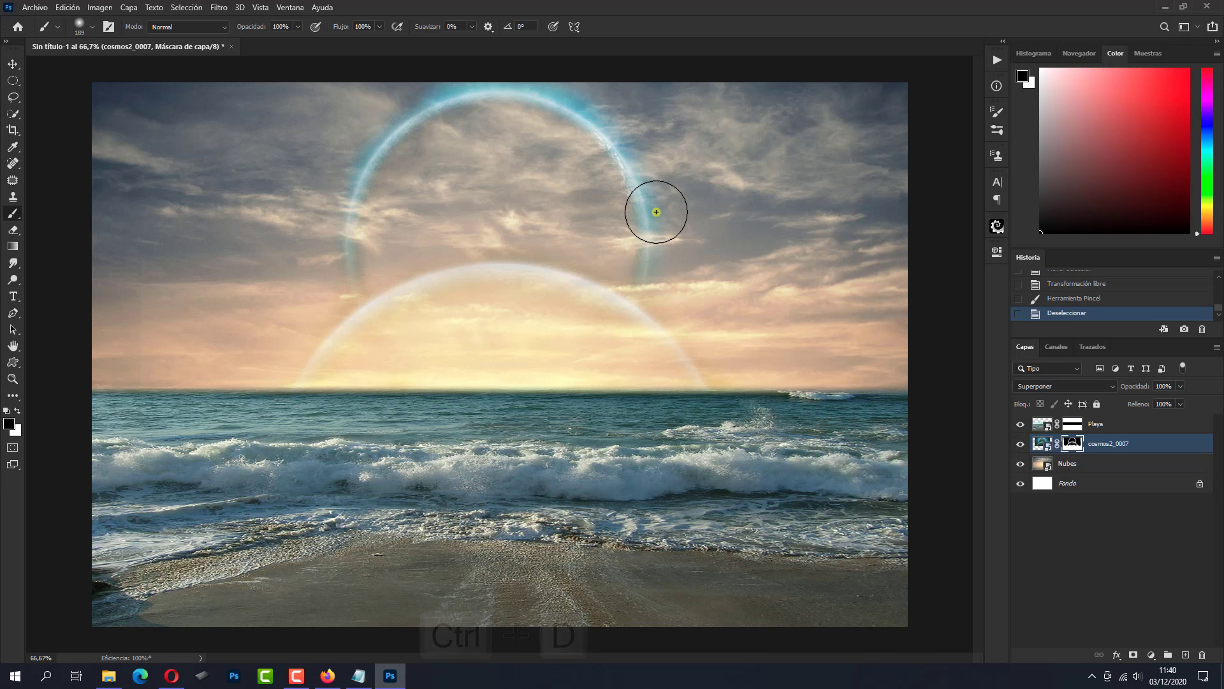
pyautogui.keyDown('alt'); pyautogui.rightClick(716, 235); pyautogui.keyUp('alt')
pyautogui.moveTo(706, 231); pyautogui.dragTo(696, 228)
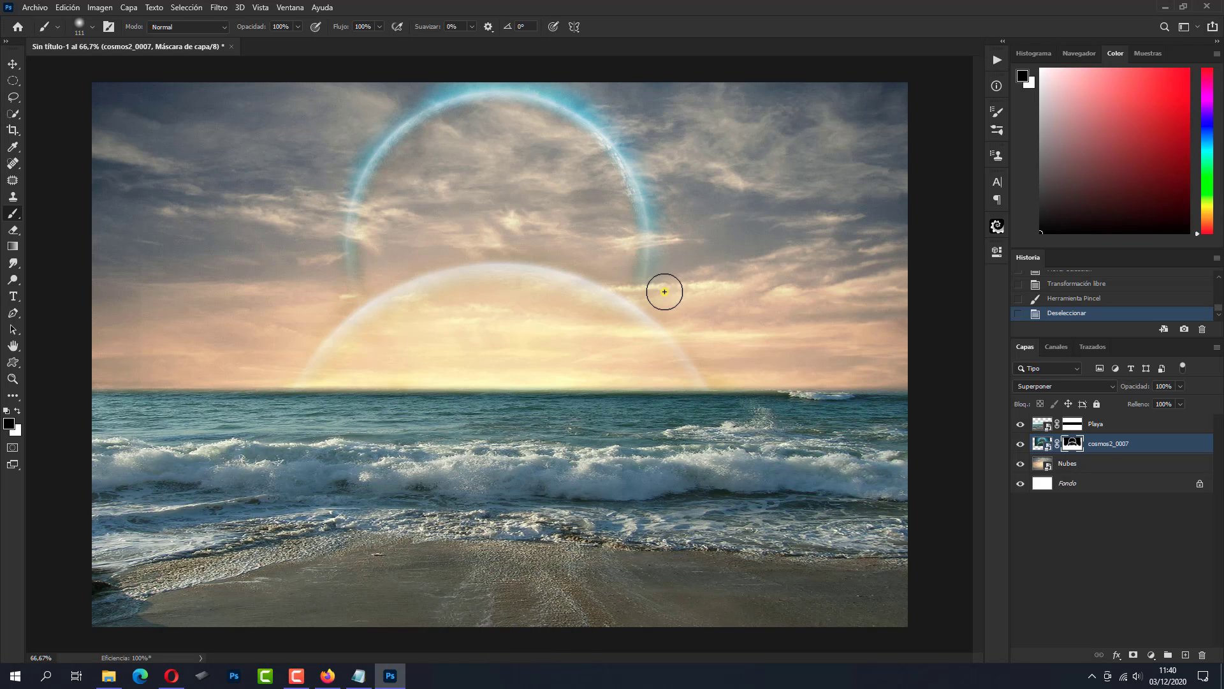
pyautogui.moveTo(680, 306); pyautogui.dragTo(733, 383)
pyautogui.moveTo(686, 220); pyautogui.dragTo(572, 75)
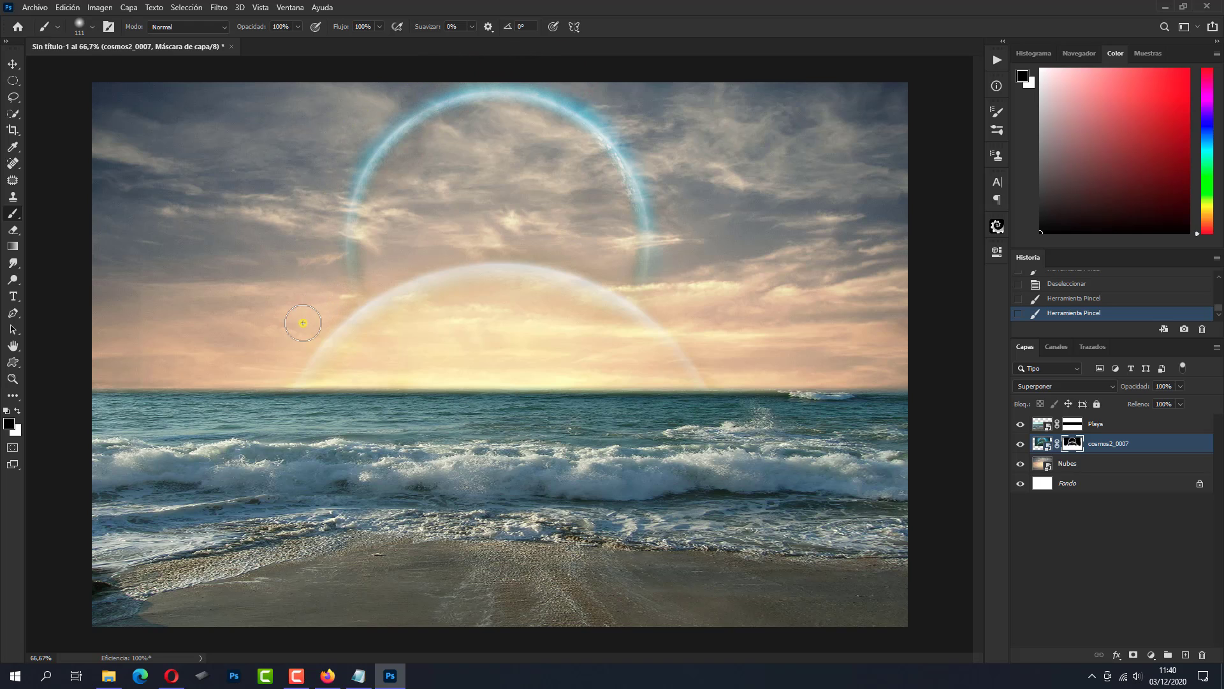
pyautogui.moveTo(303, 323); pyautogui.dragTo(289, 336)
pyautogui.click(1131, 423)
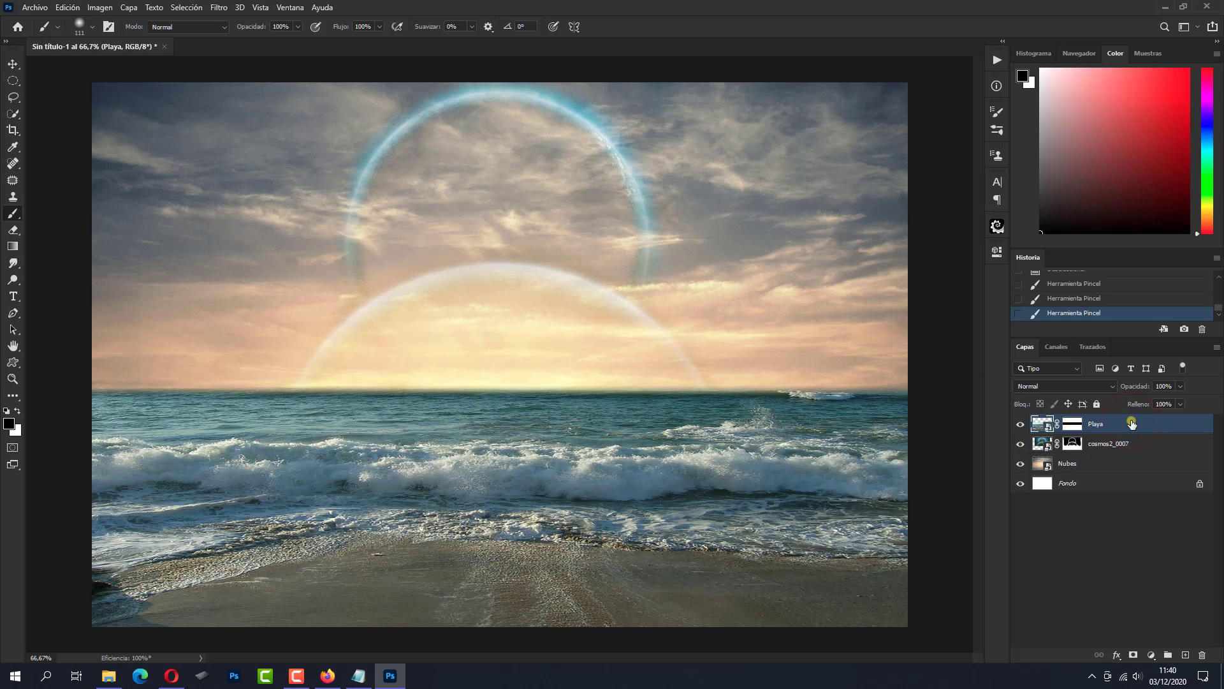
# Place the Barco ship image and shrink it onto the horizon right of centre.
pyautogui.click(116, 668)
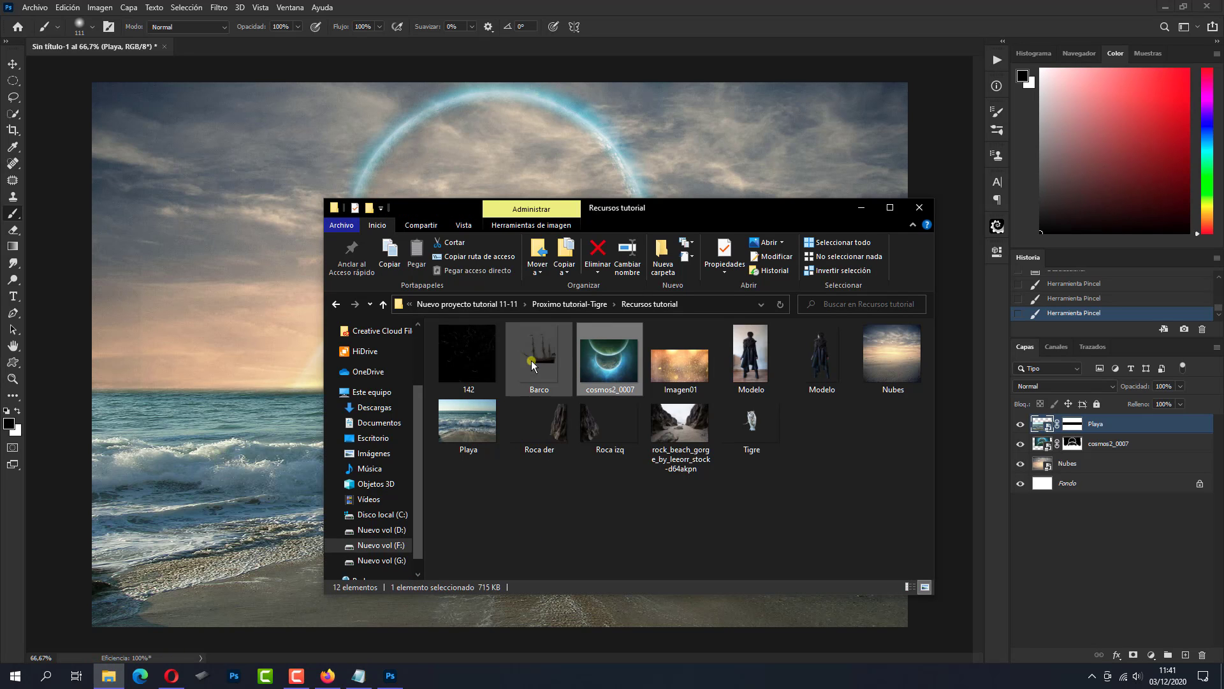
pyautogui.moveTo(531, 364); pyautogui.dragTo(499, 613)
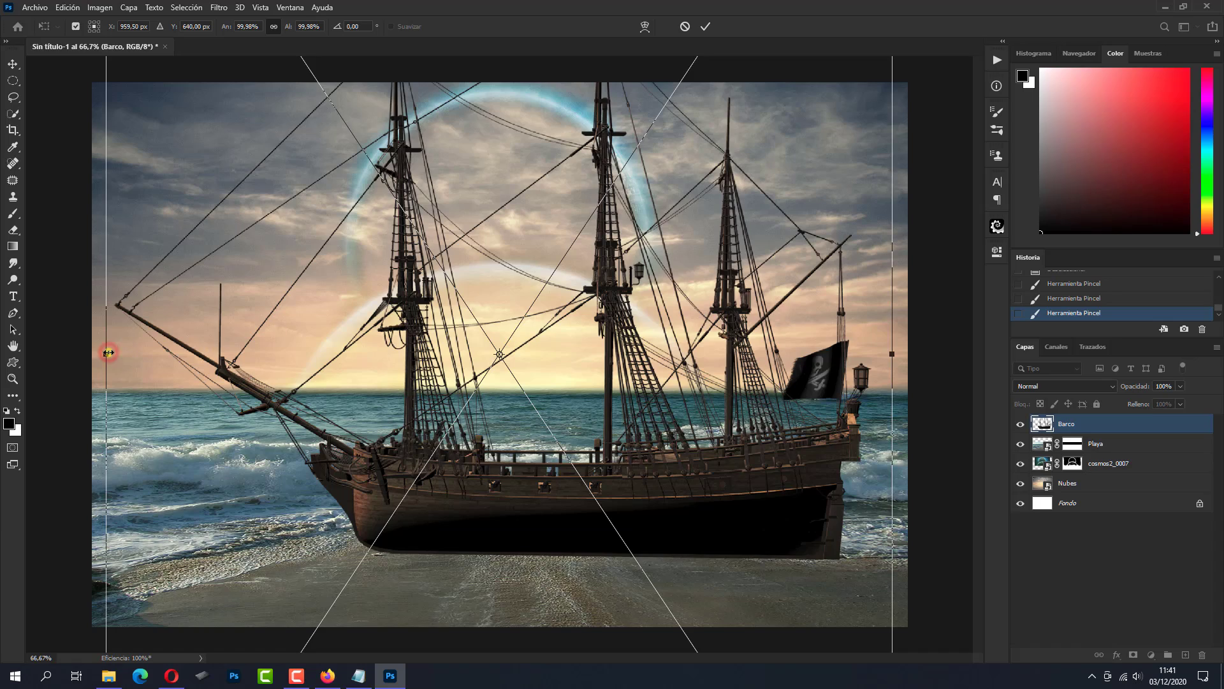
pyautogui.moveTo(109, 352)
pyautogui.mouseDown()
pyautogui.moveTo(435, 352)
pyautogui.moveTo(476, 341)
pyautogui.moveTo(617, 410)
pyautogui.mouseUp()
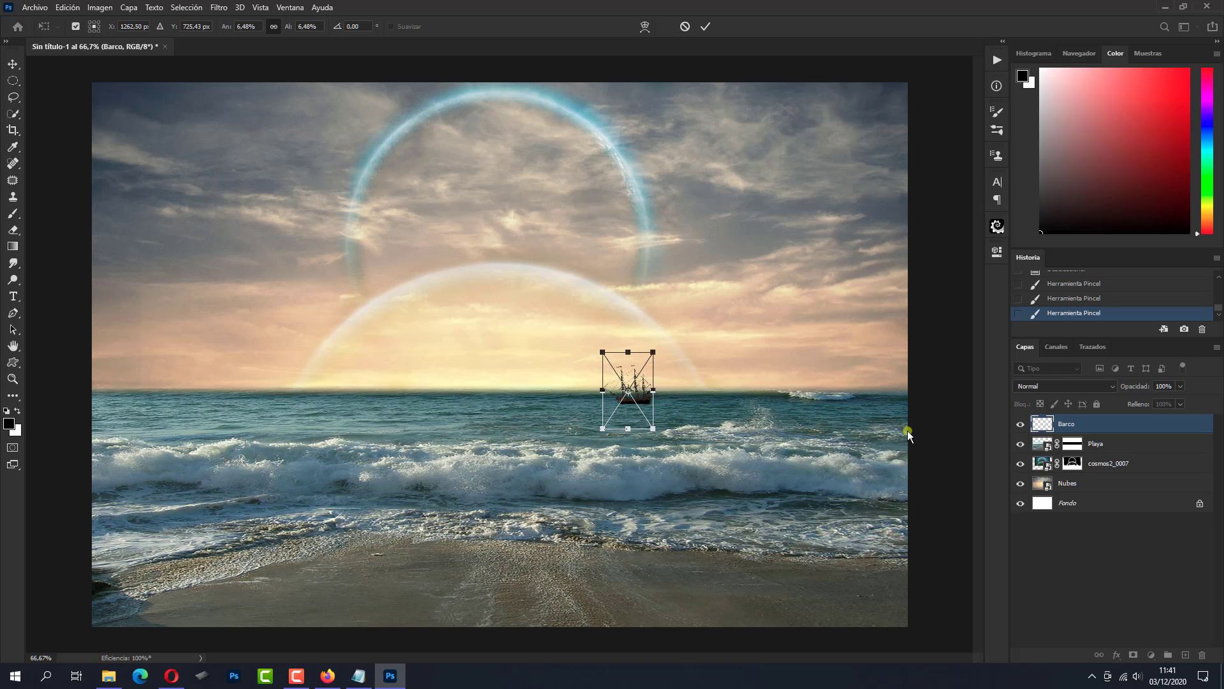
pyautogui.hotkey('ctrl', 'j')
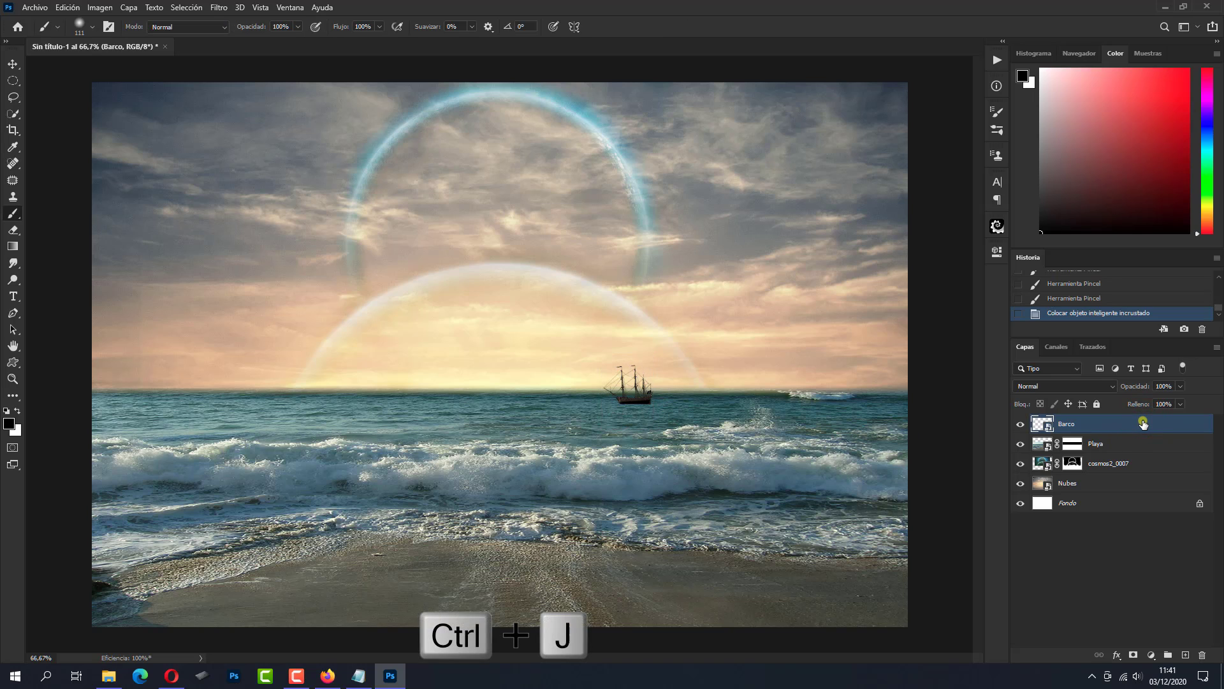
# Duplicate the Barco ship layer, flip the lower copy vertically and move it straight down beneath the ship.
pyautogui.hotkey('ctrl', 'j')
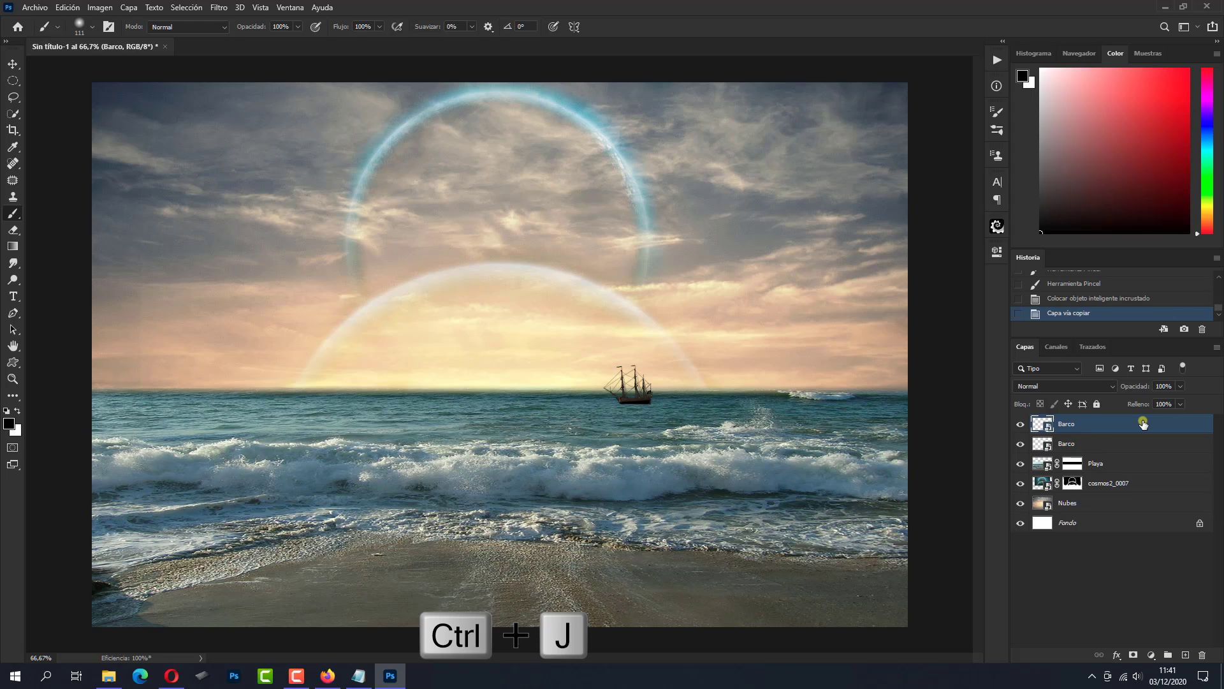
pyautogui.click(1104, 441)
pyautogui.hotkey('ctrl', 't')
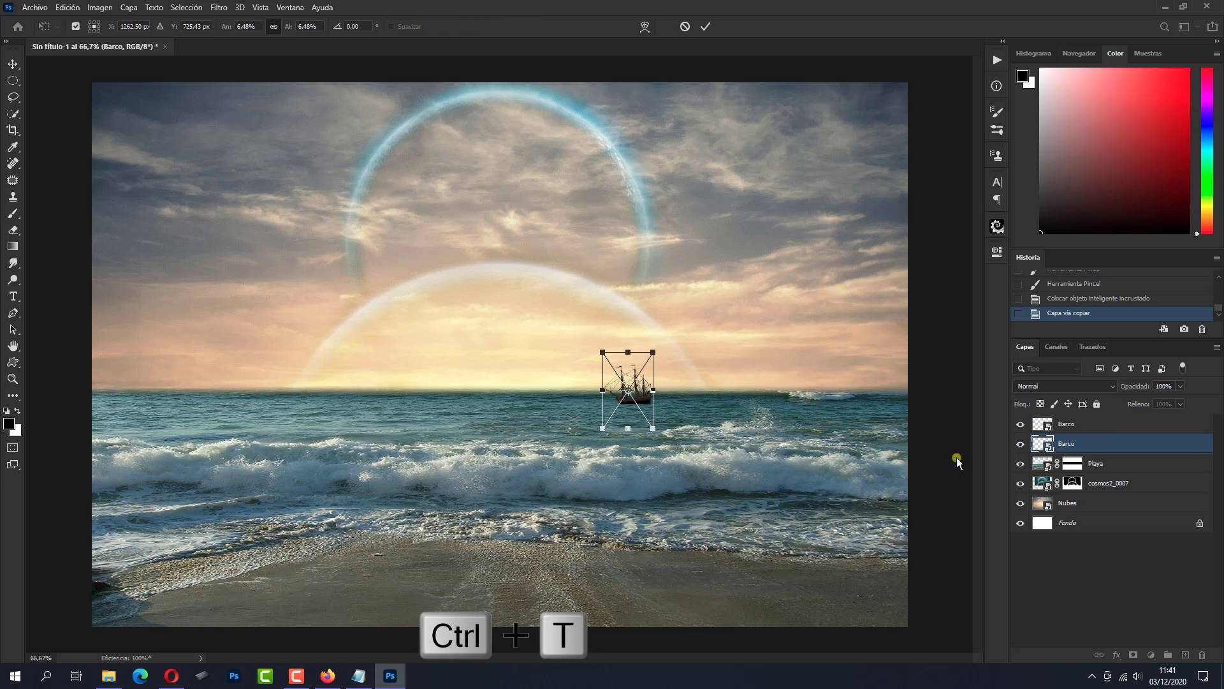
pyautogui.rightClick(637, 408)
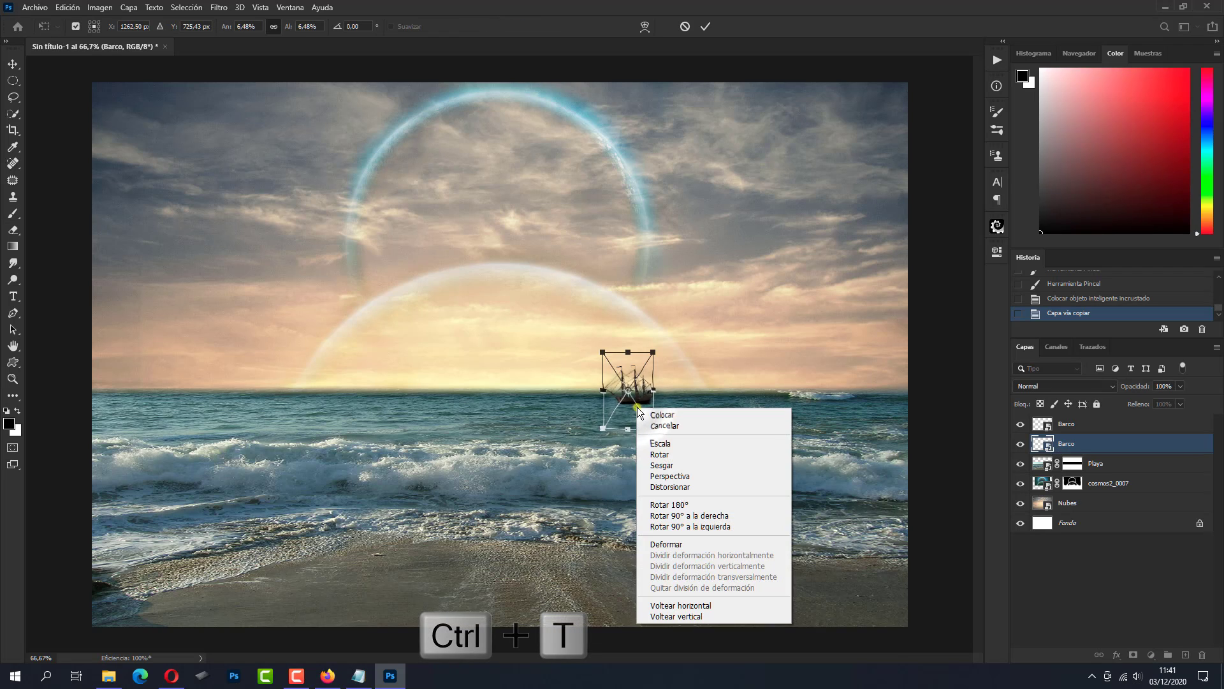
pyautogui.click(672, 615)
pyautogui.press('shift')
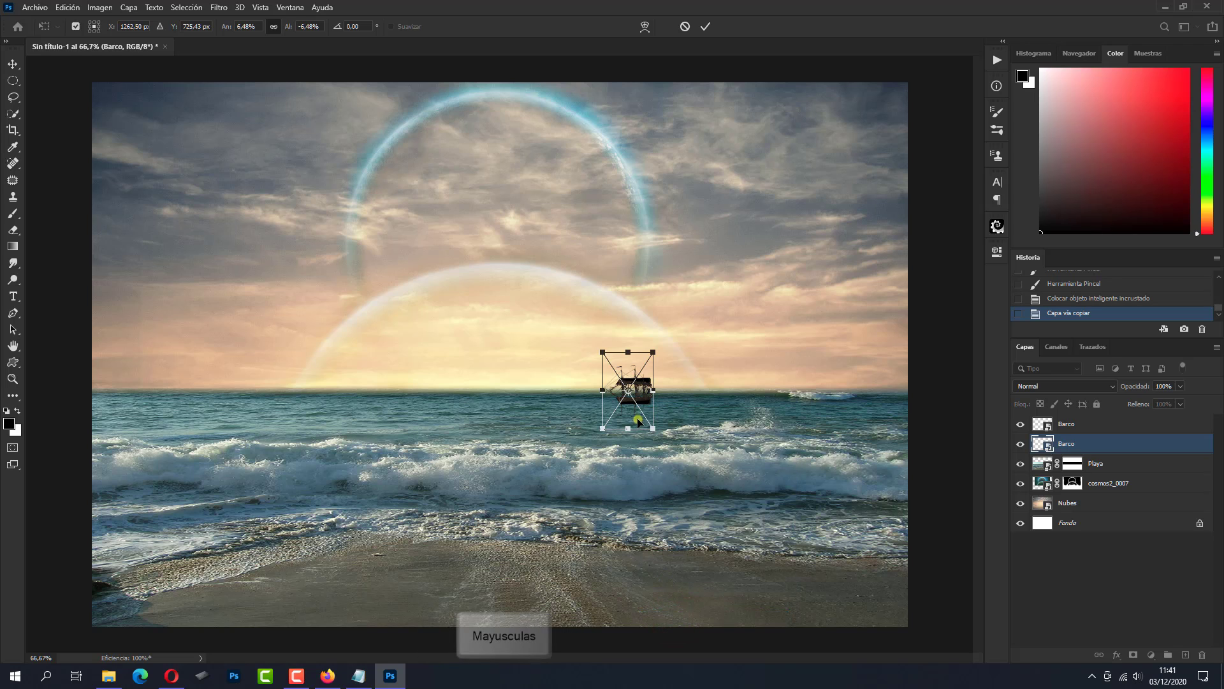
pyautogui.moveTo(636, 419); pyautogui.dragTo(636, 445)
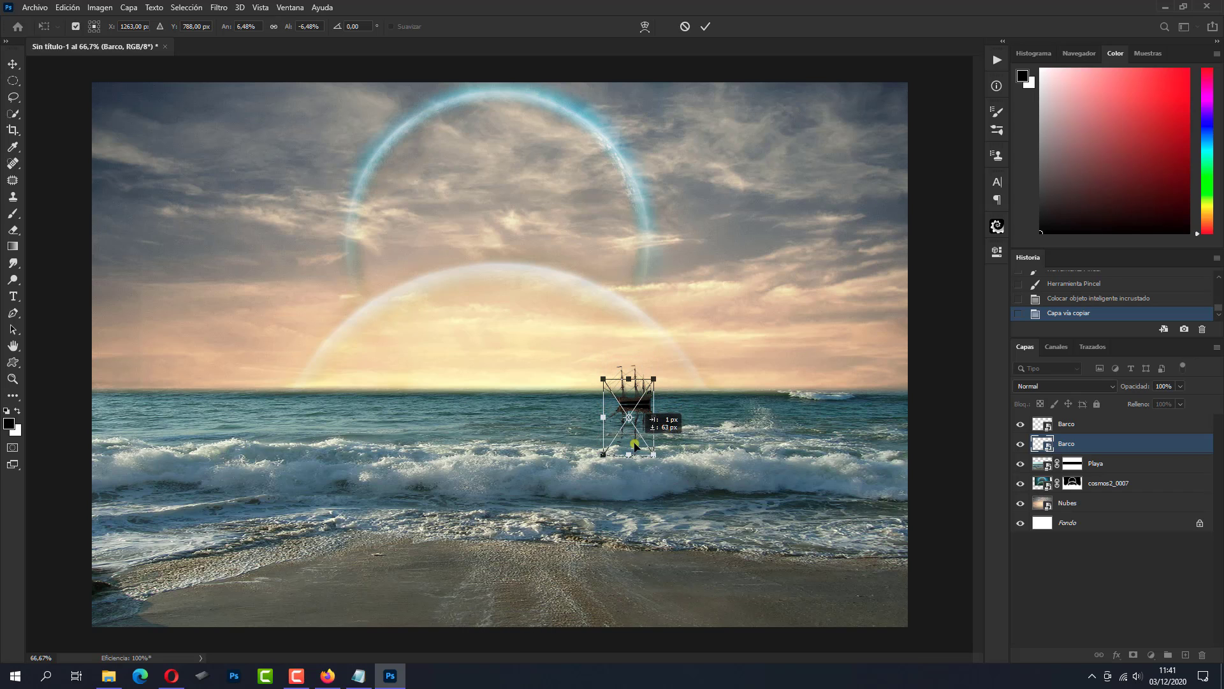
pyautogui.click(1124, 447)
pyautogui.press('b')
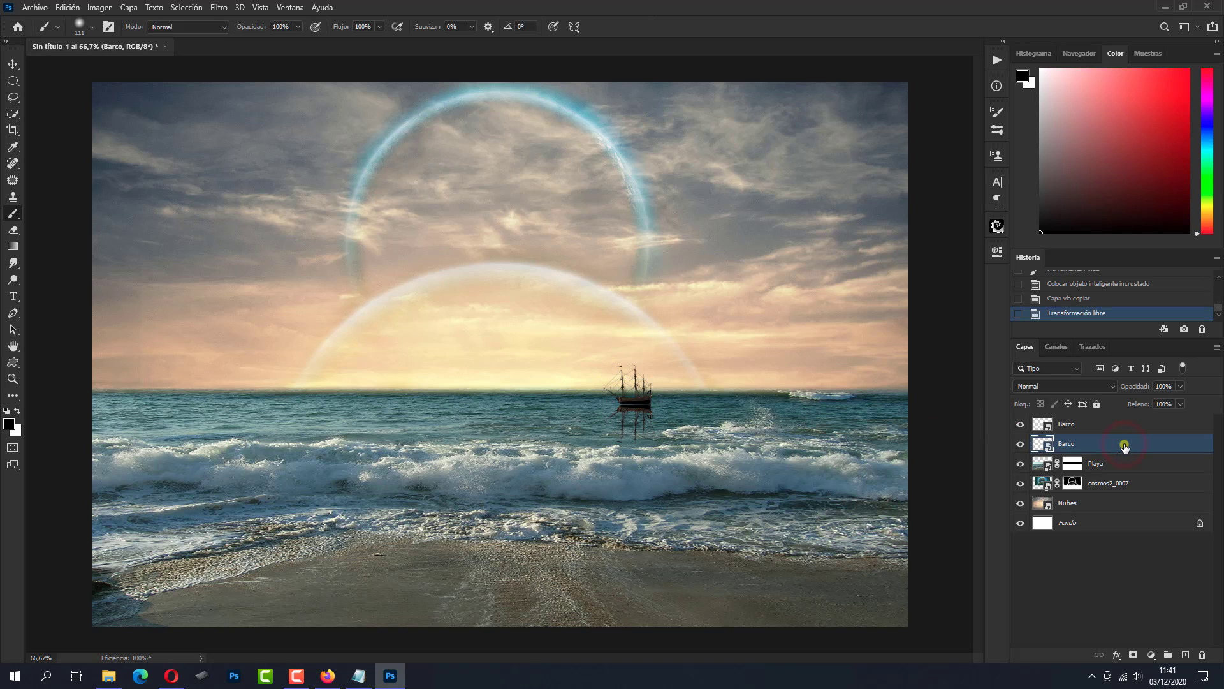
# Set the flipped ship copy's blend mode to Luz suave.
pyautogui.click(1069, 386)
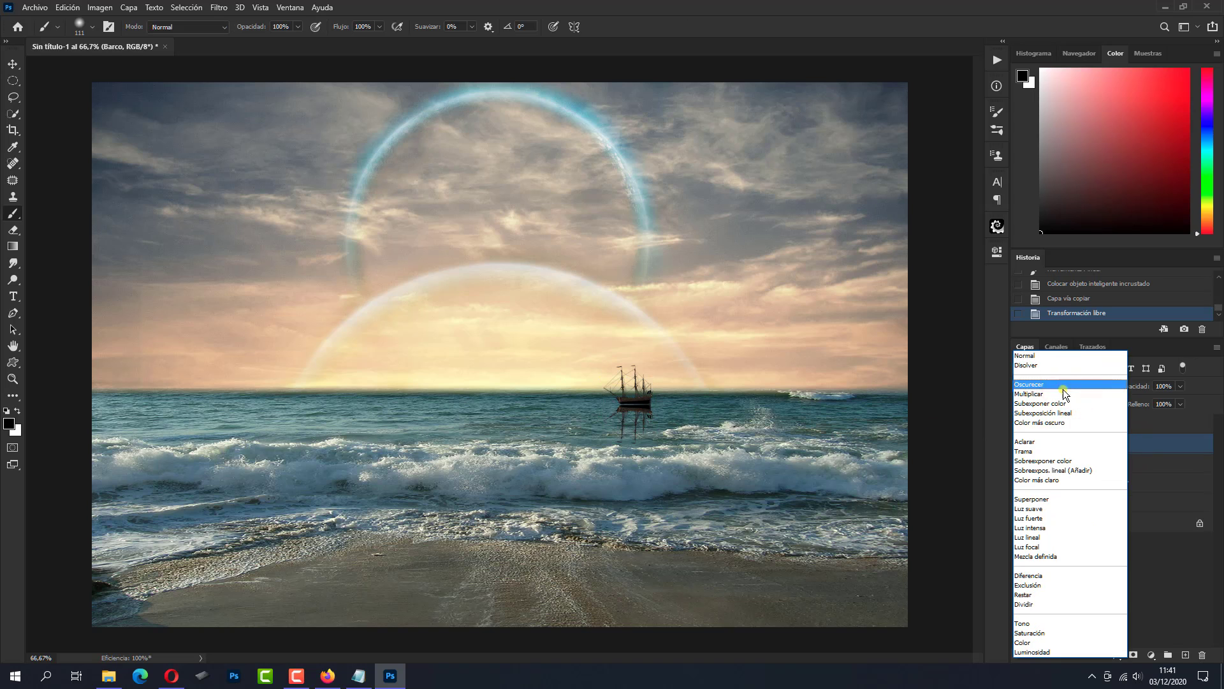
pyautogui.click(1031, 507)
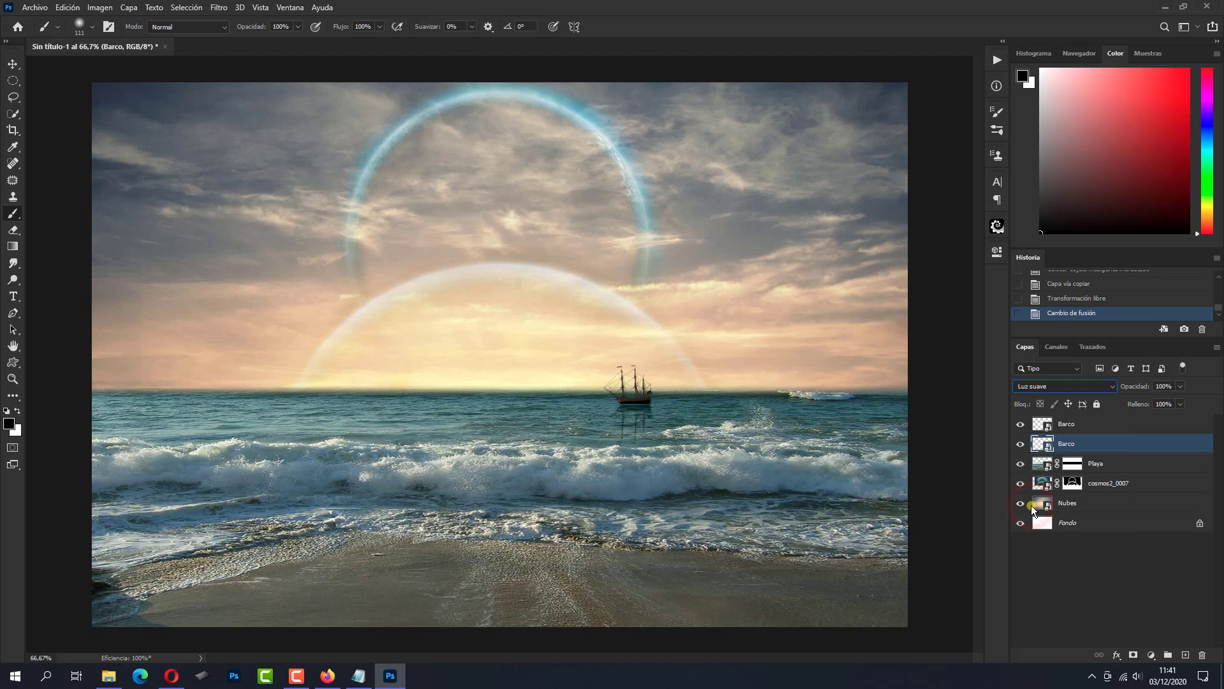
pyautogui.click(1089, 424)
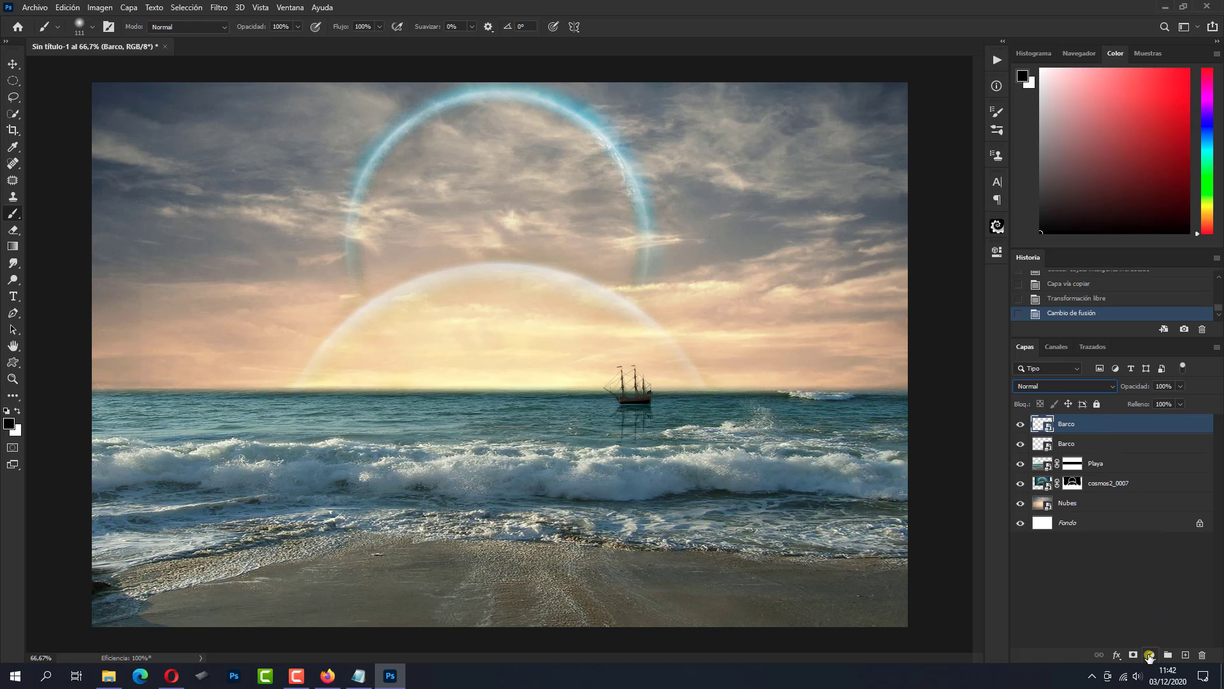
# Add a Levels adjustment clipped to the ship, raising the output black to lighten it.
pyautogui.click(1150, 656)
pyautogui.click(1138, 481)
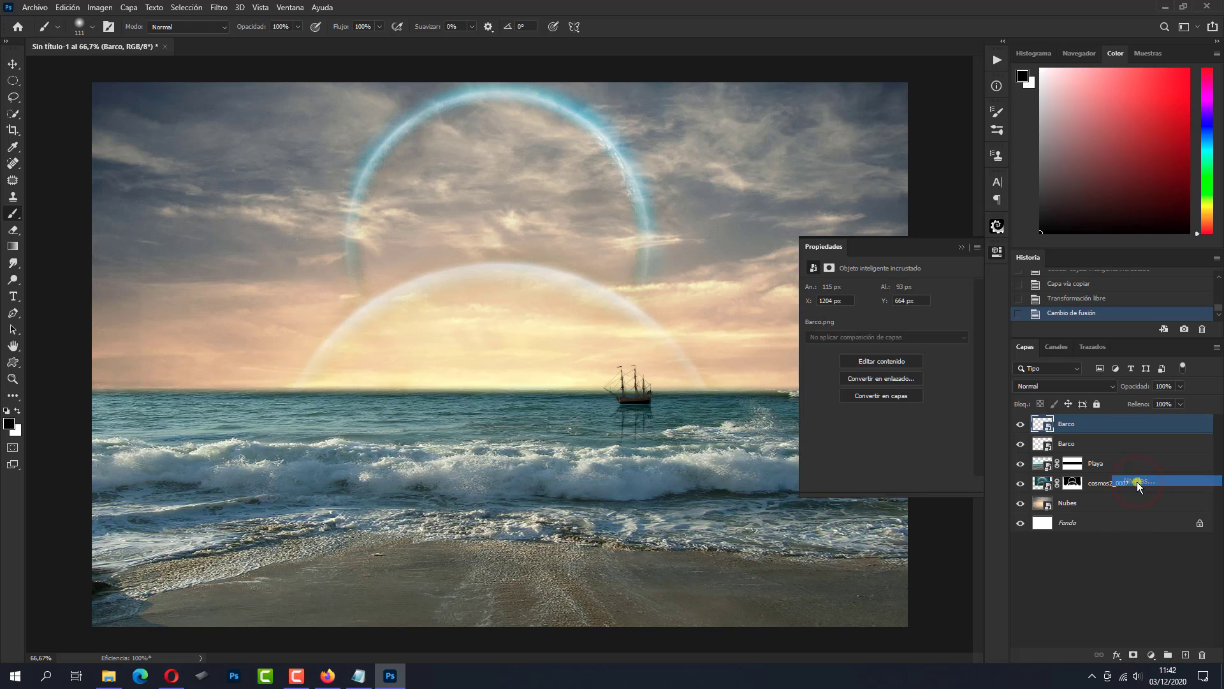
pyautogui.click(889, 483)
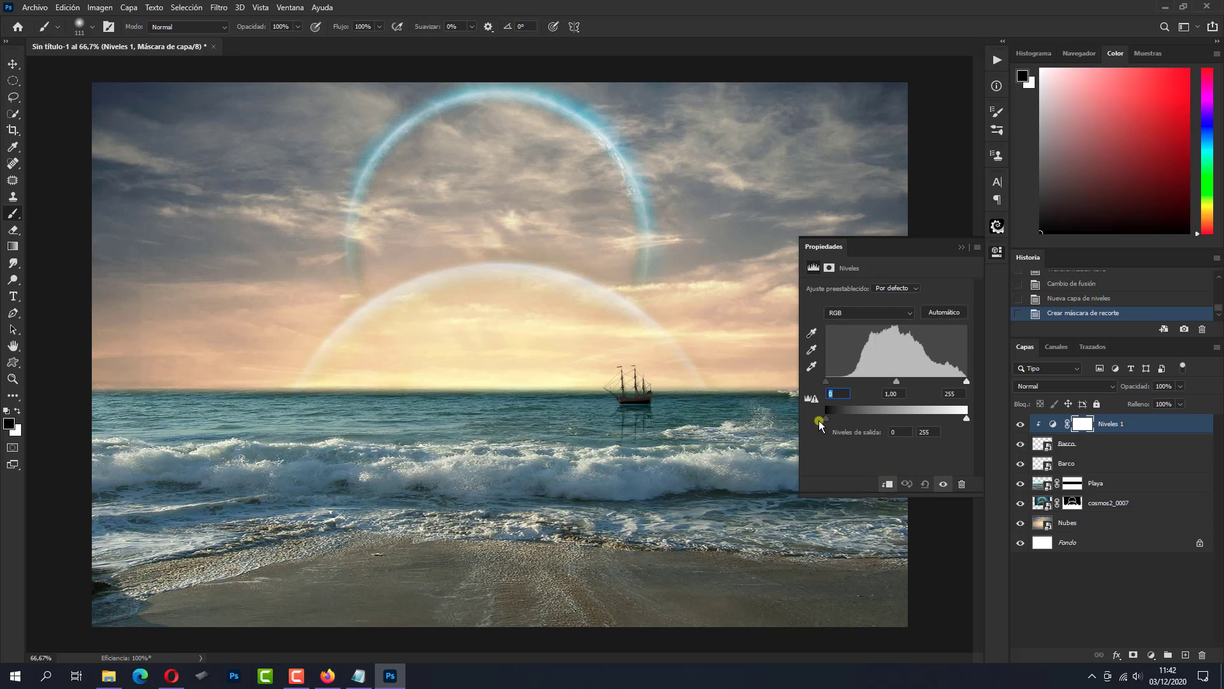
pyautogui.moveTo(829, 418); pyautogui.dragTo(834, 418)
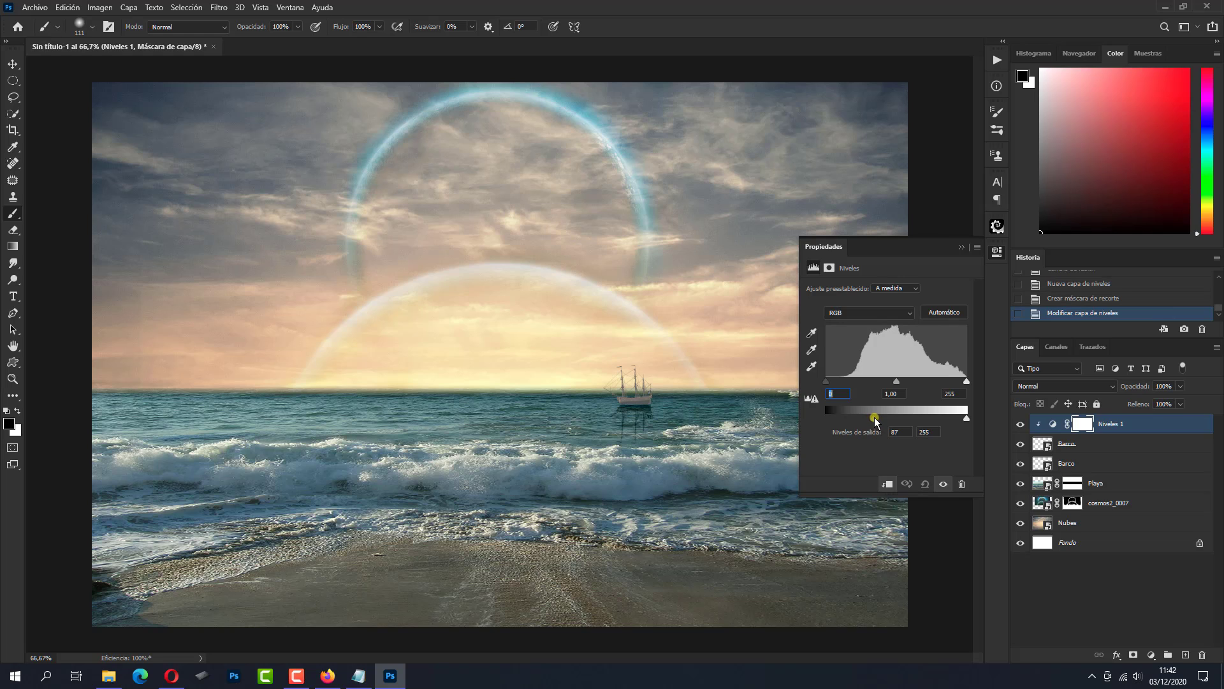
pyautogui.moveTo(874, 418); pyautogui.dragTo(875, 419)
pyautogui.click(996, 254)
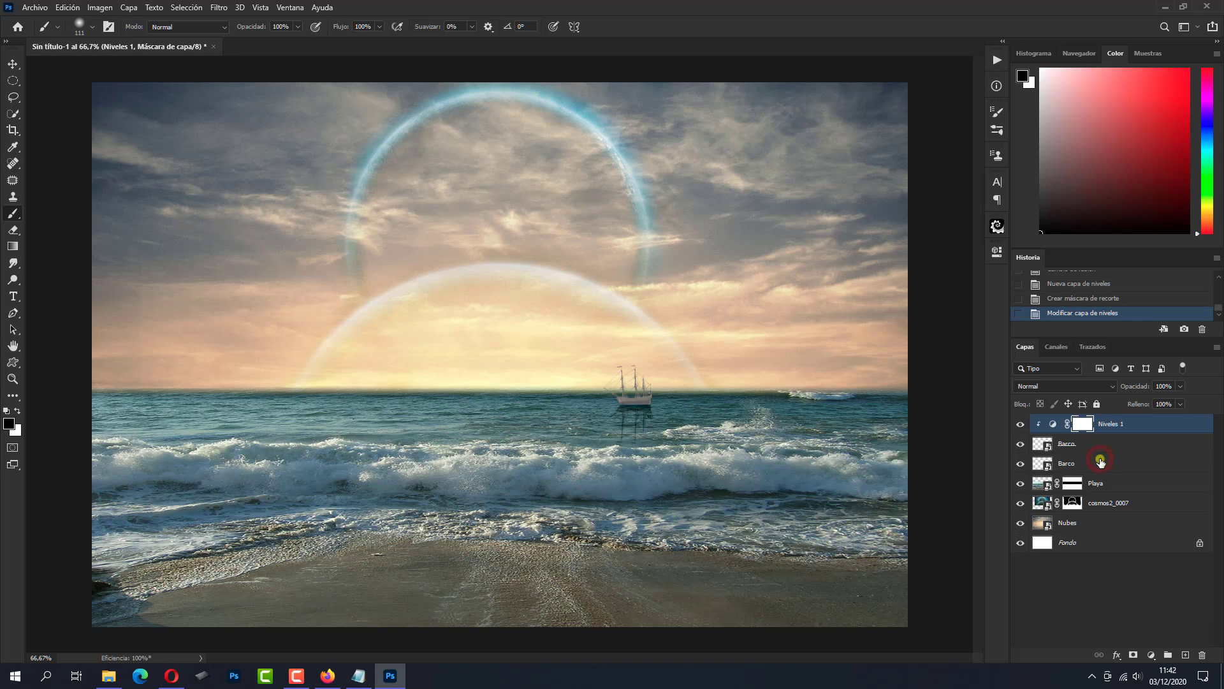
# Group the Levels and both ship layers as 'barco', and bring up the Recursos folder.
pyautogui.keyDown('shift'); pyautogui.click(1101, 461); pyautogui.keyUp('shift')
pyautogui.hotkey('ctrl', 'g')
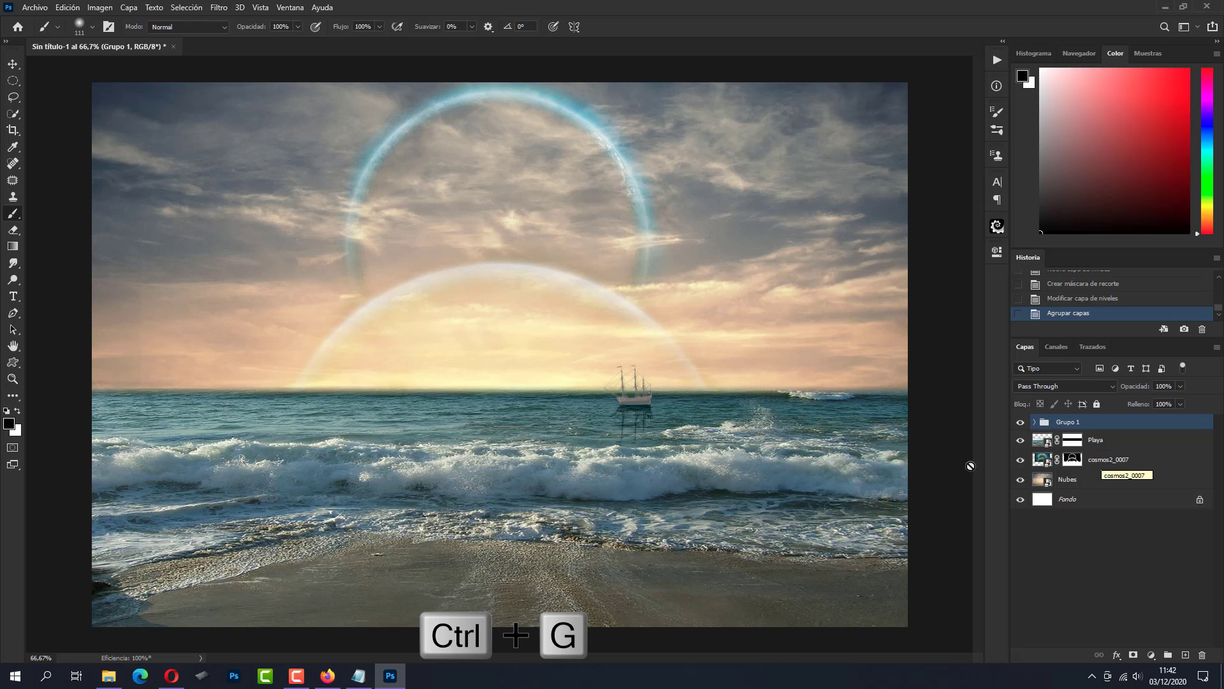
pyautogui.doubleClick(1055, 422)
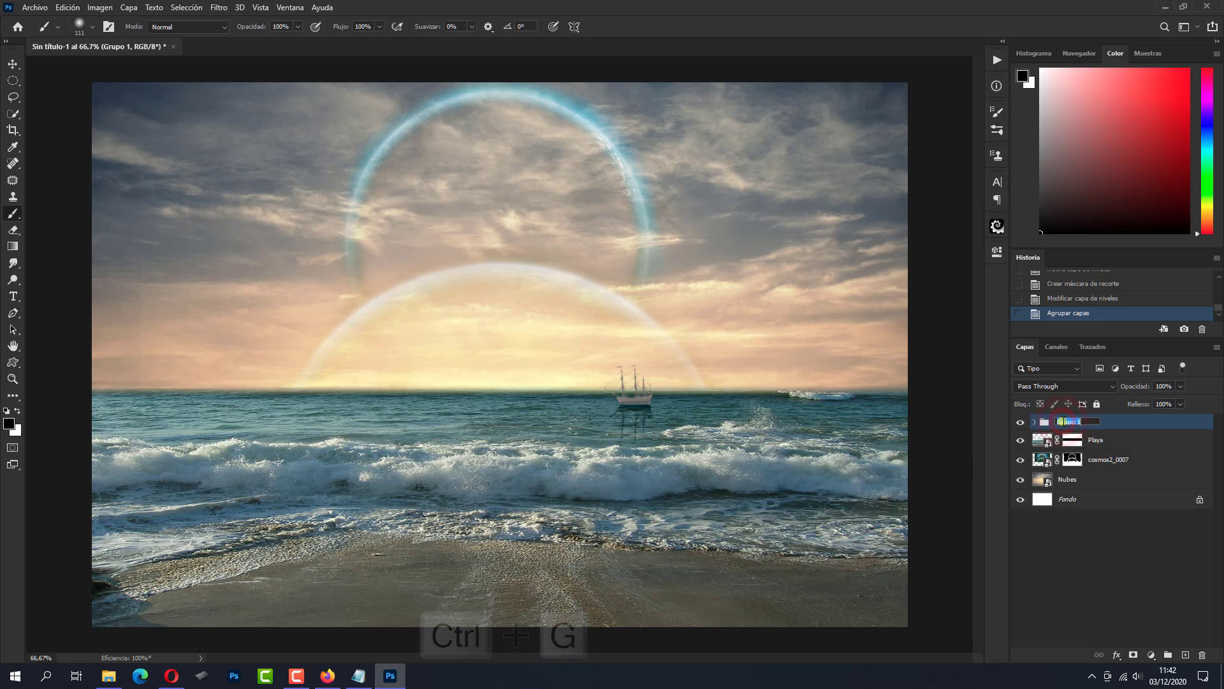
pyautogui.write('Marco')
pyautogui.click(1169, 424)
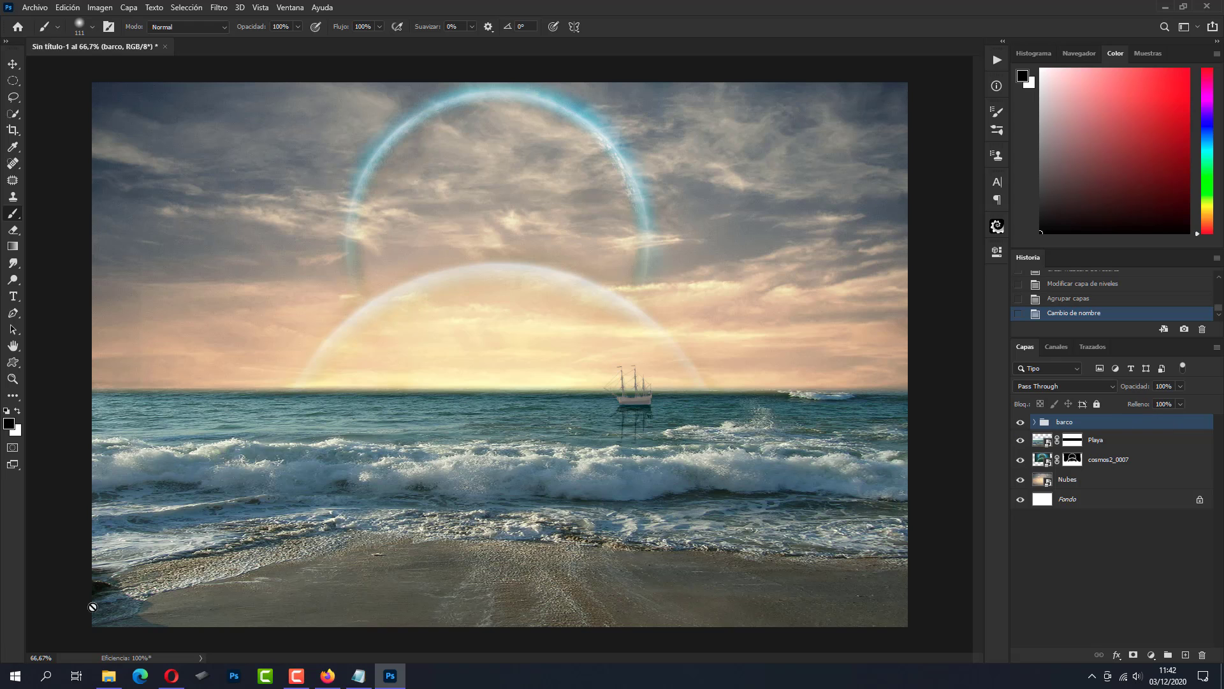
pyautogui.click(104, 677)
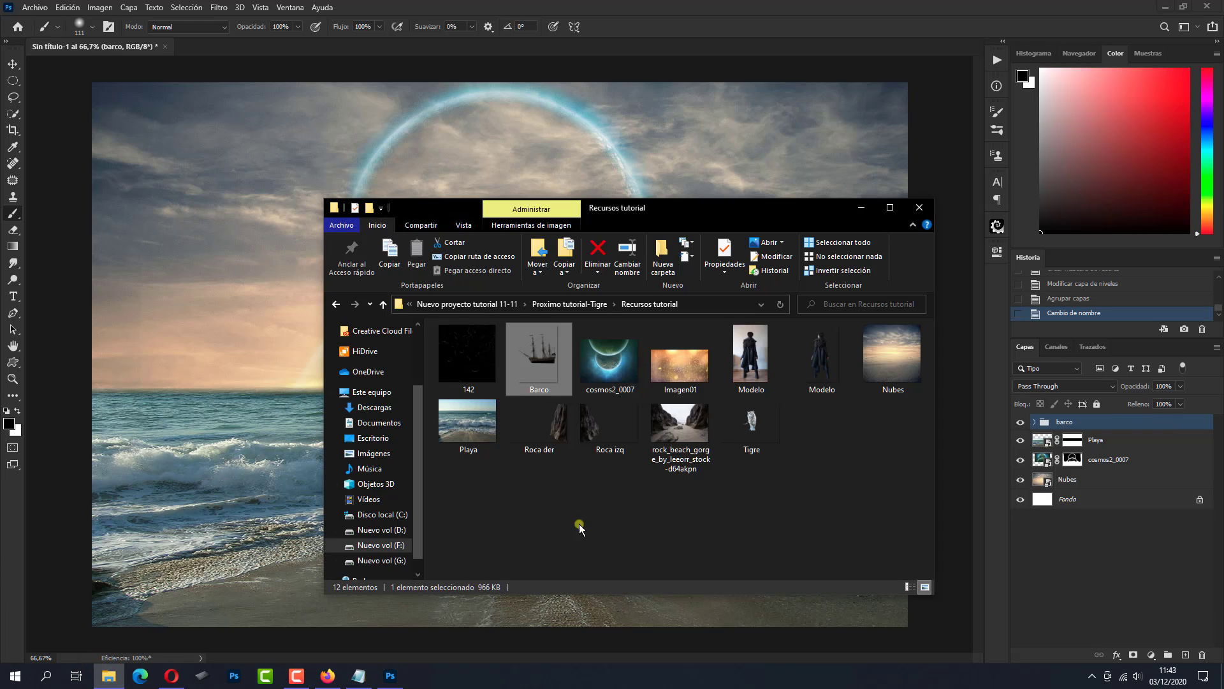
# Place the Tigre image in the sea and copy a rectangle of Playa surf around its paws.
pyautogui.moveTo(751, 422); pyautogui.dragTo(574, 616)
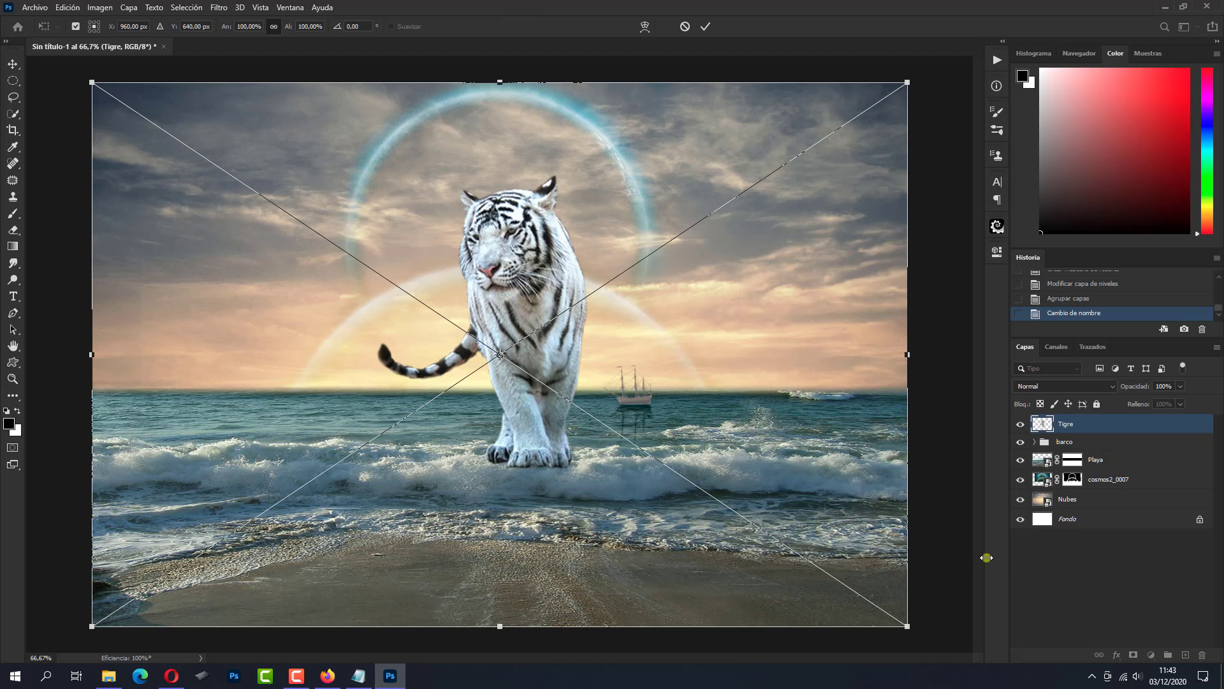
pyautogui.press('Return')
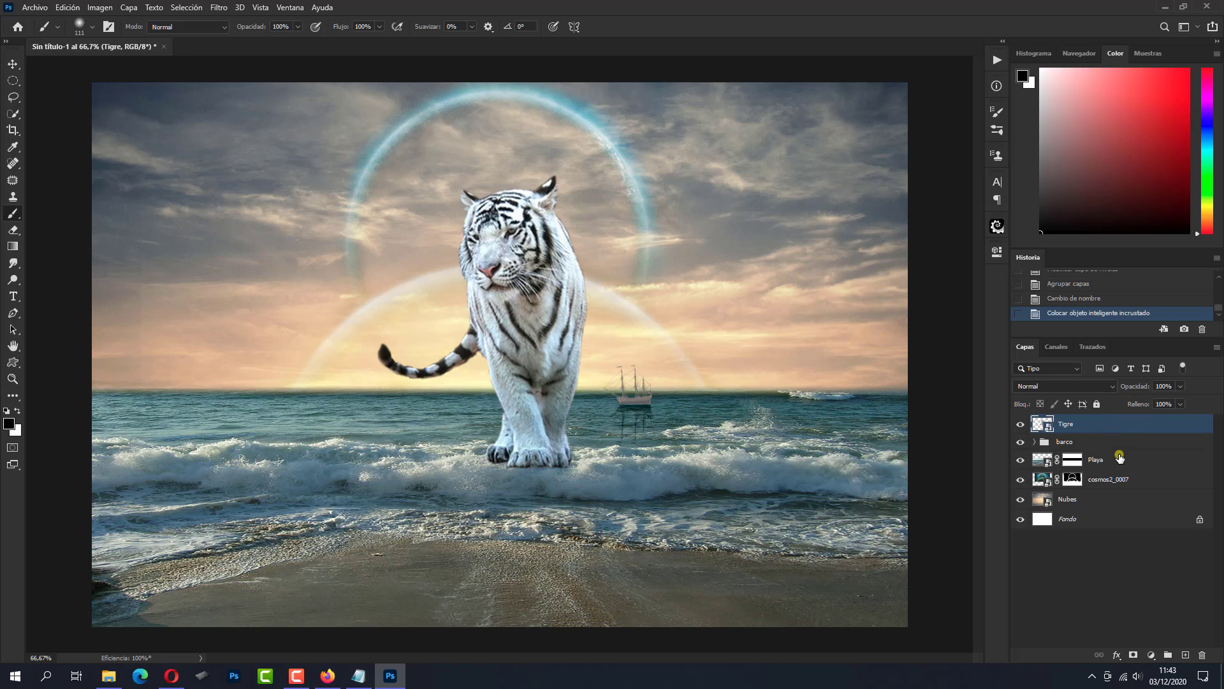
pyautogui.click(1120, 458)
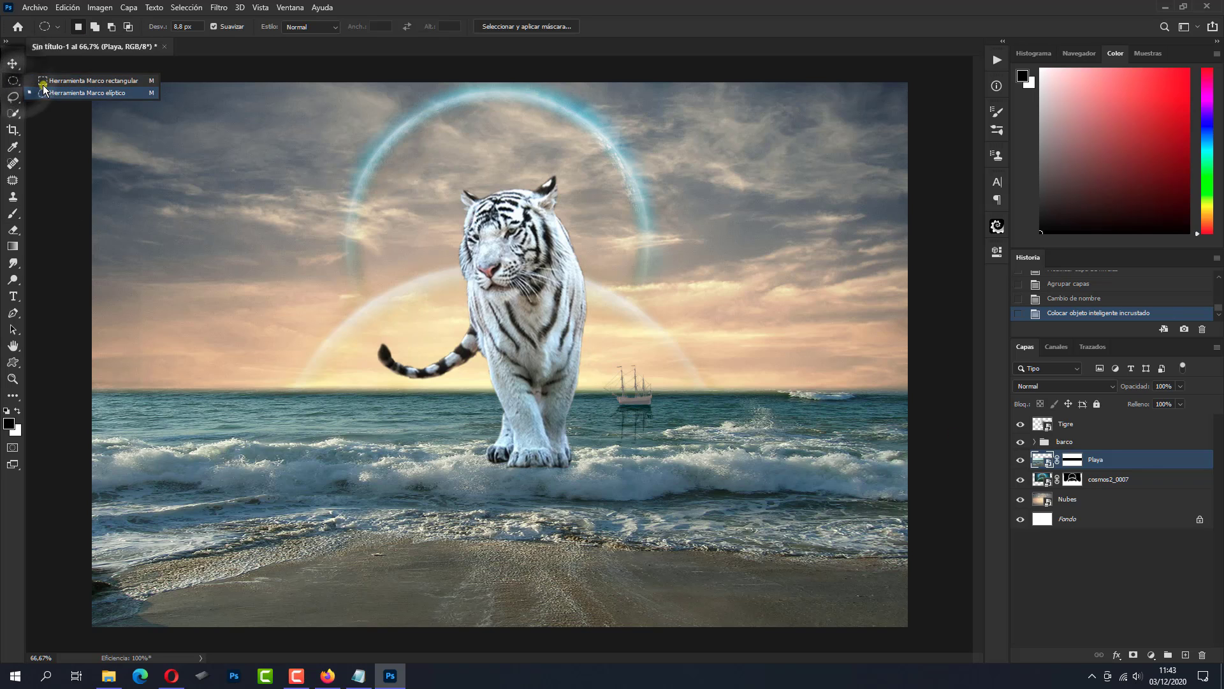
pyautogui.moveTo(20, 87); pyautogui.dragTo(51, 79)
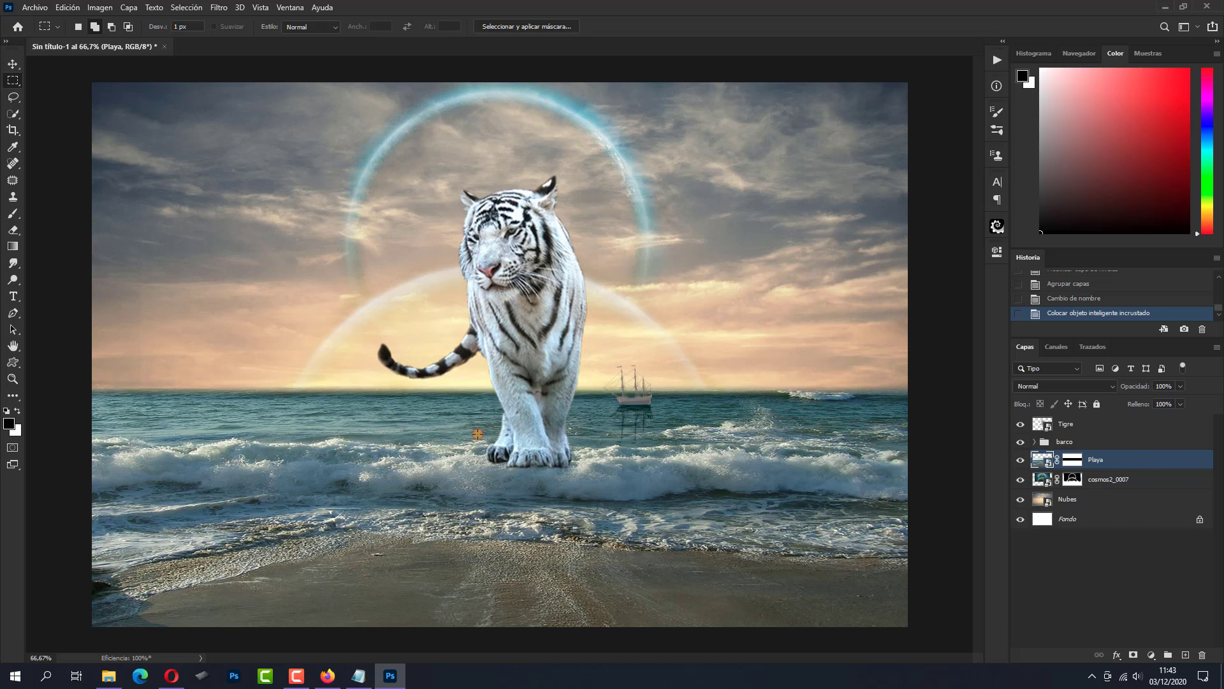
pyautogui.moveTo(477, 434); pyautogui.dragTo(572, 488)
pyautogui.moveTo(576, 490); pyautogui.dragTo(577, 489)
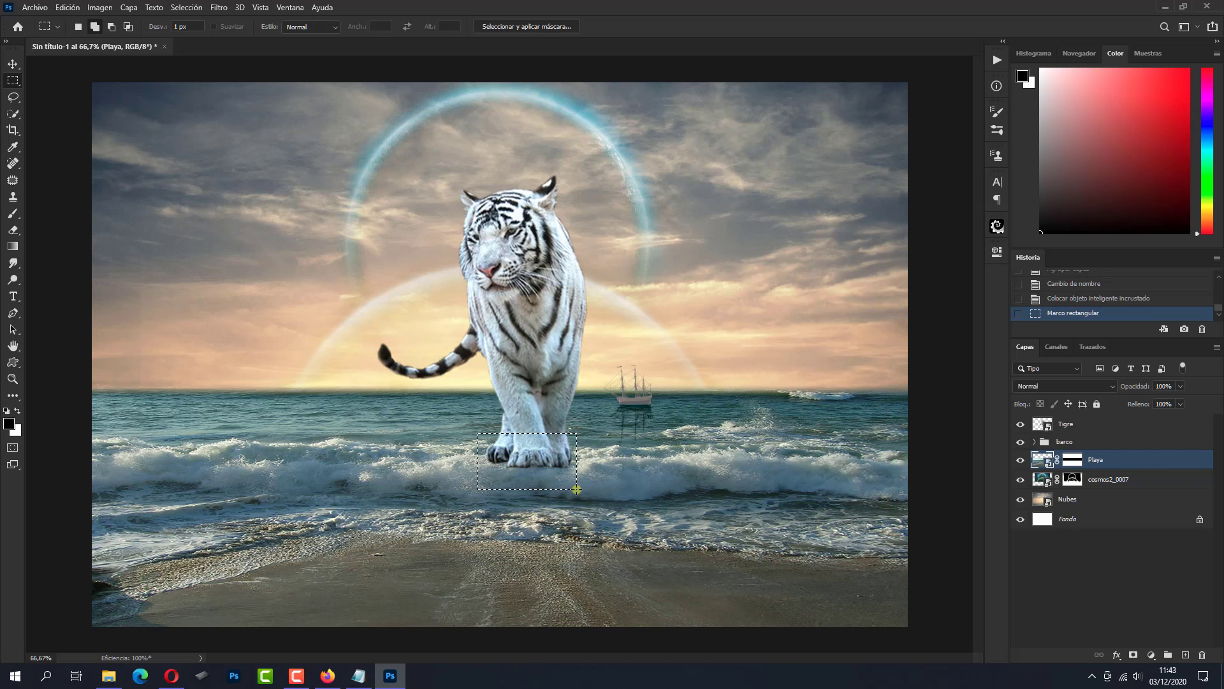
pyautogui.rightClick(535, 461)
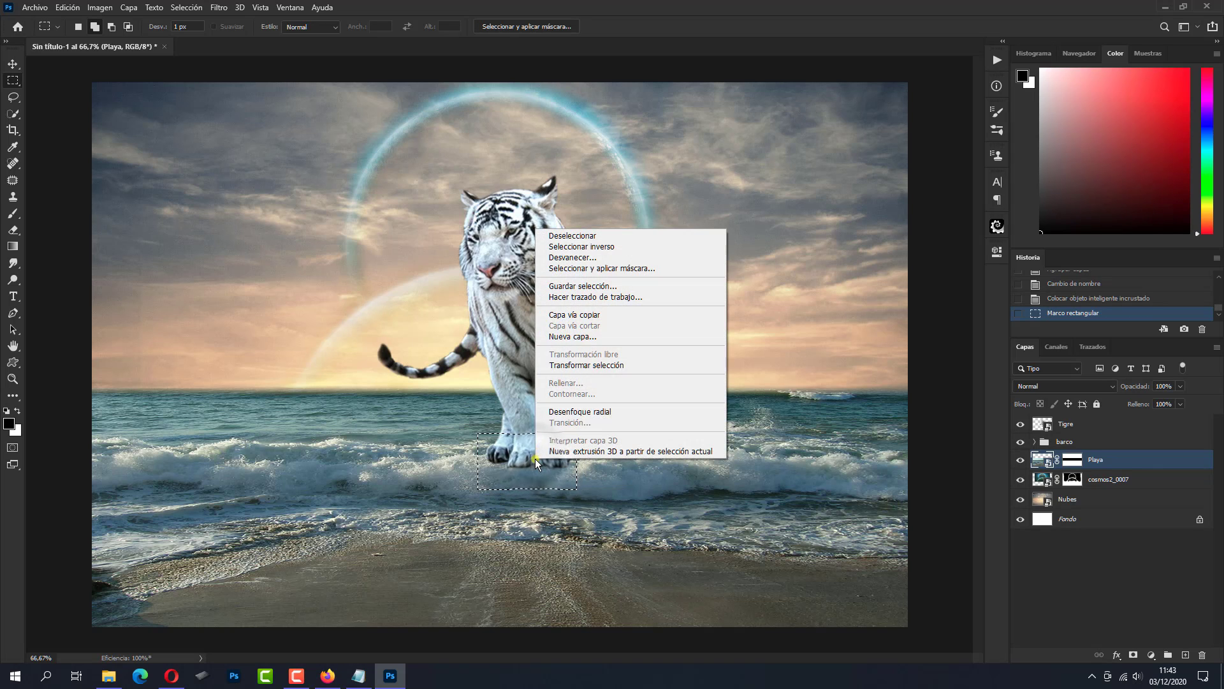
pyautogui.click(556, 315)
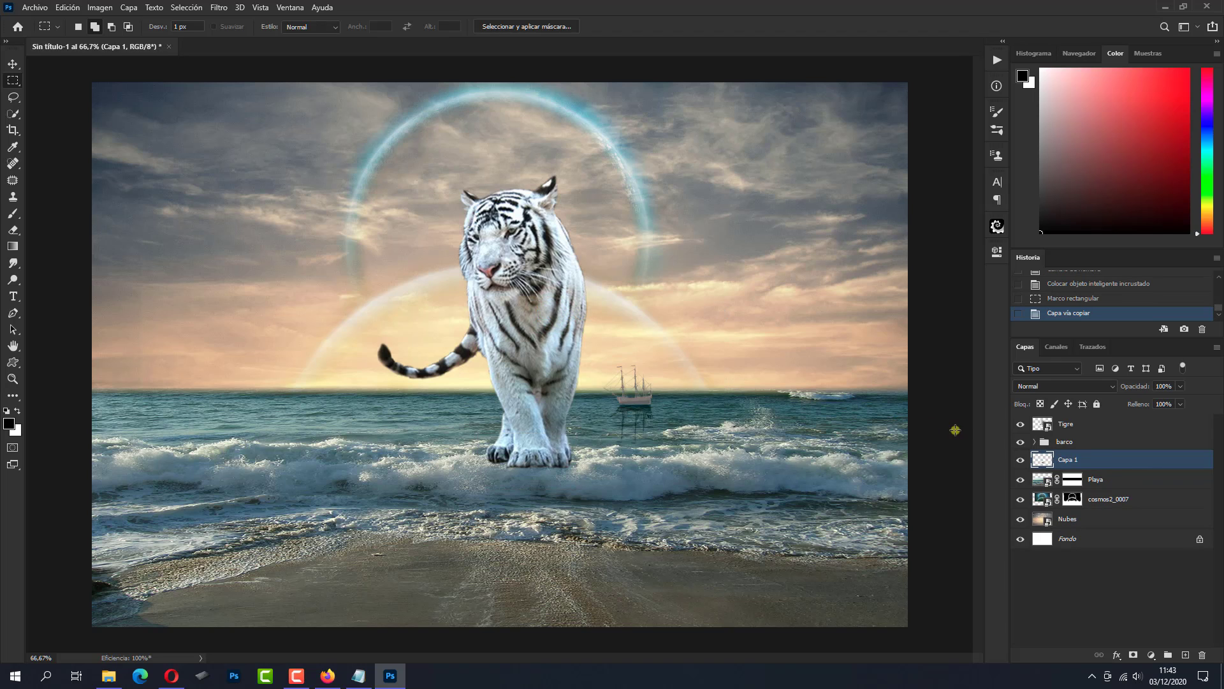
# Rename the copied surf layer 'recorte' and move it above the tiger.
pyautogui.doubleClick(1064, 460)
pyautogui.write('recorte')
pyautogui.click(1181, 456)
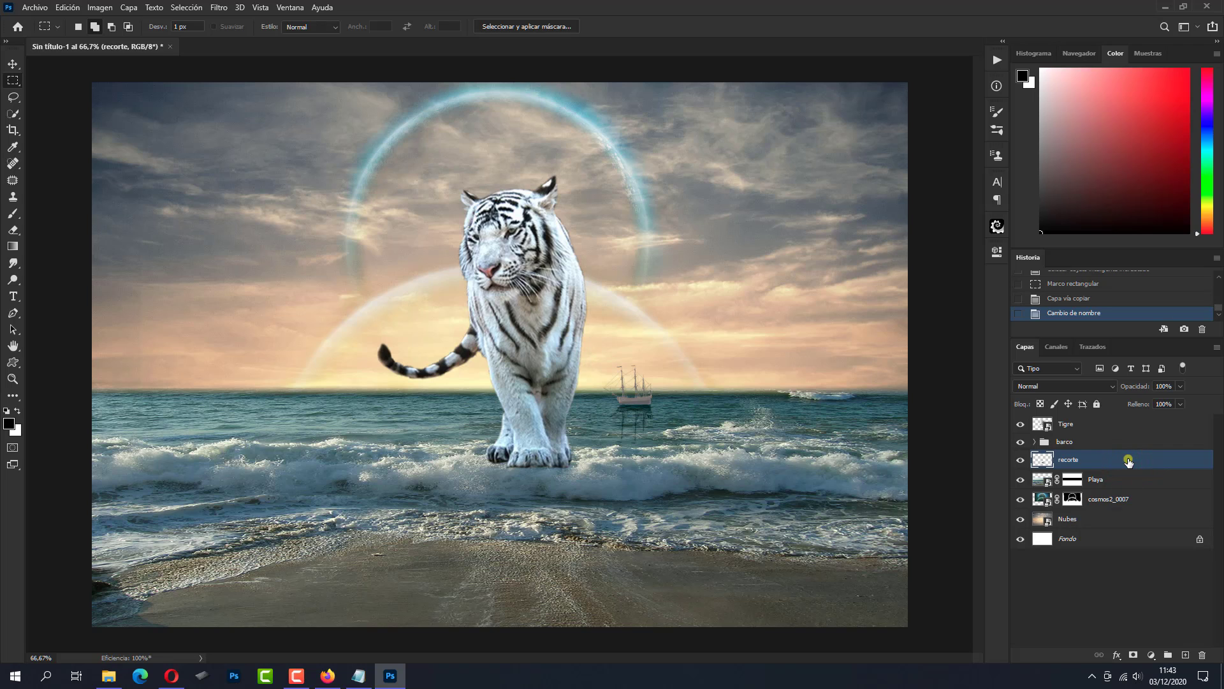
pyautogui.moveTo(1129, 461); pyautogui.dragTo(1130, 416)
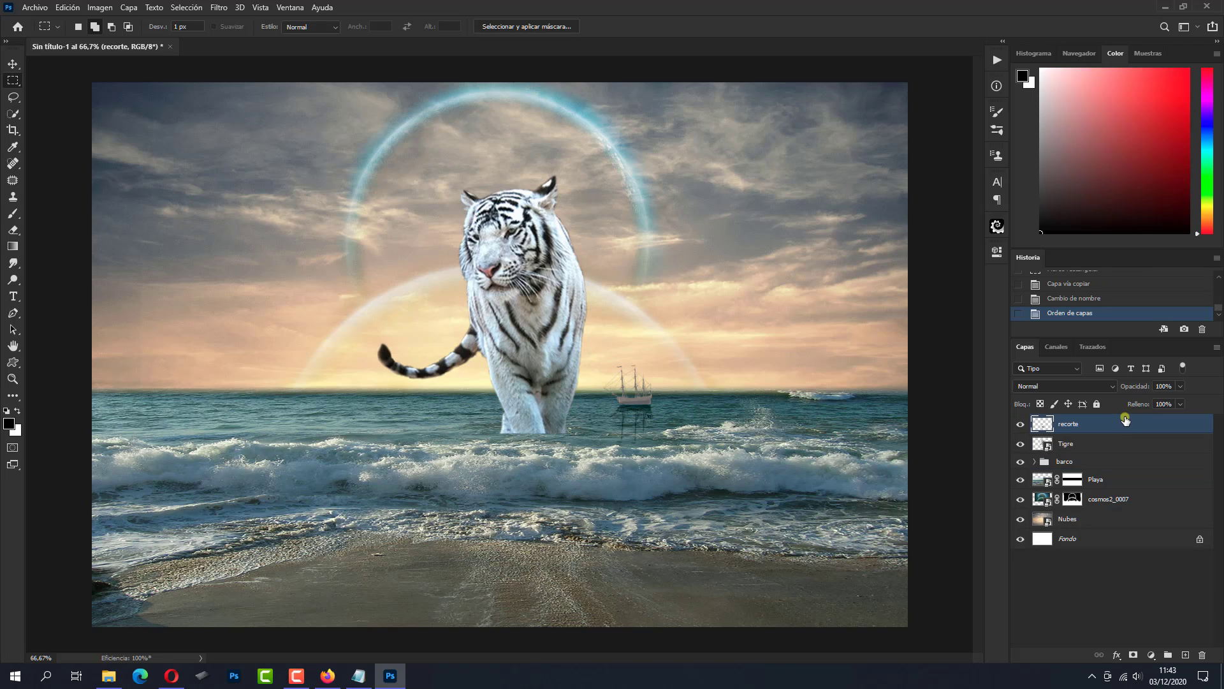
pyautogui.click(1129, 477)
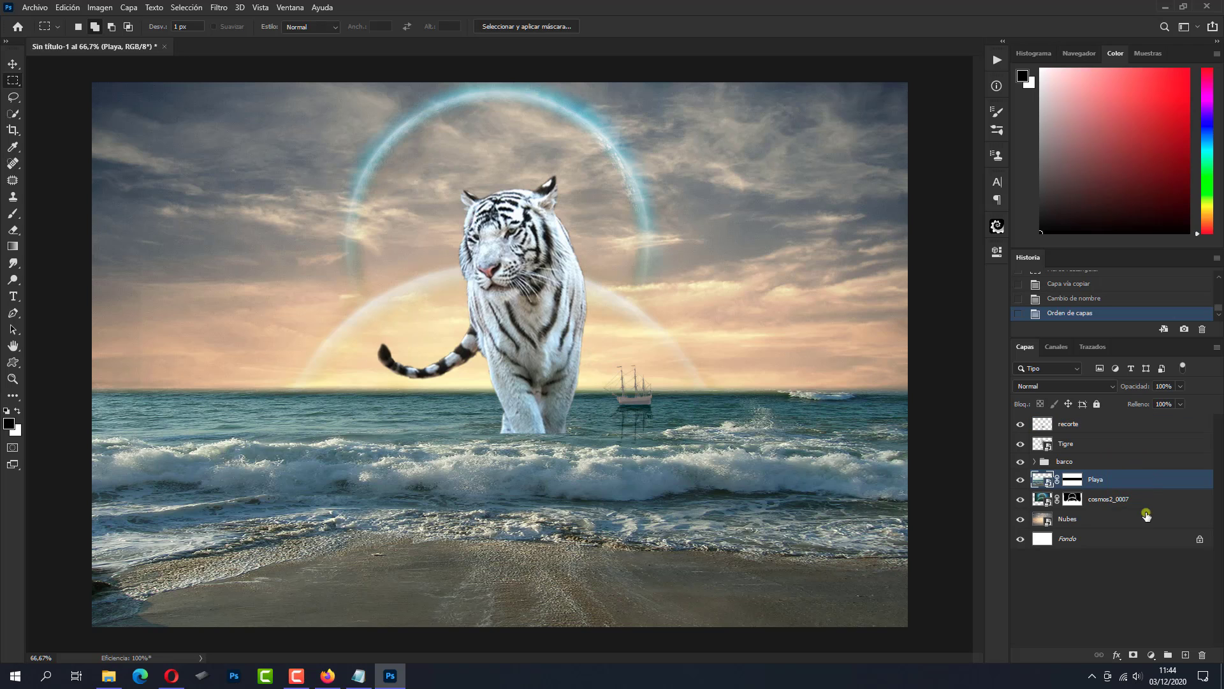
# Add a new layer clipped to Playa with Trama blending.
pyautogui.click(1185, 654)
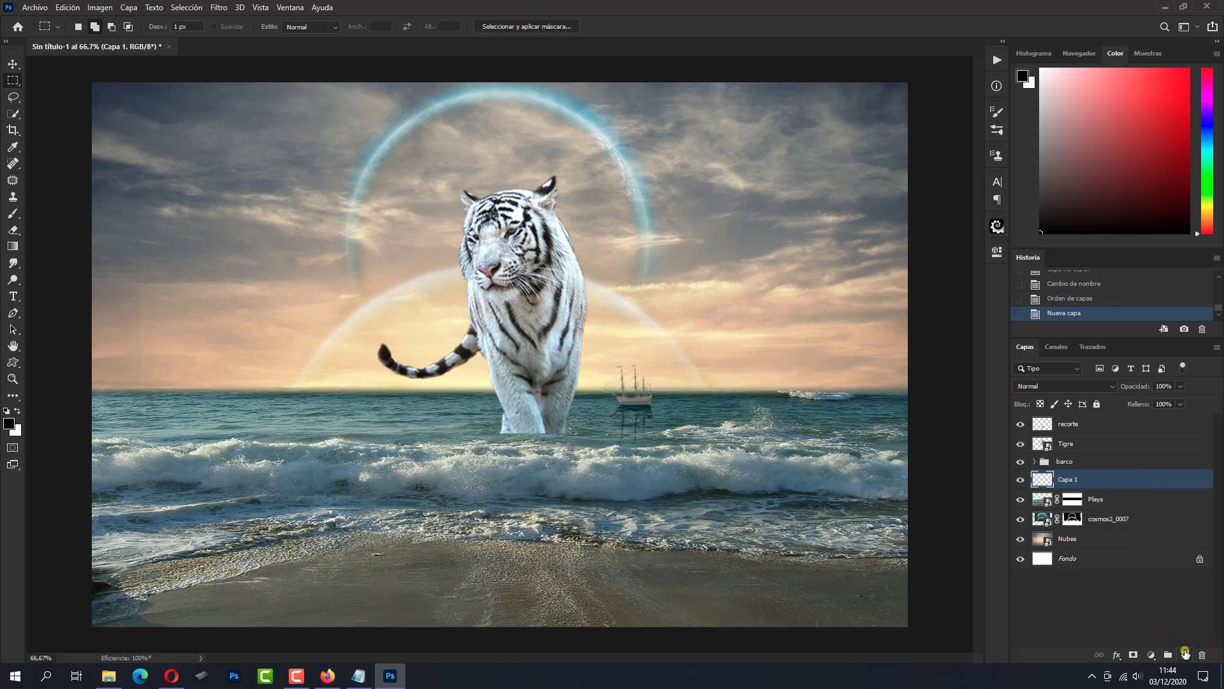
pyautogui.moveTo(1131, 488); pyautogui.dragTo(1130, 486)
pyautogui.keyDown('alt'); pyautogui.click(1129, 487); pyautogui.keyUp('alt')
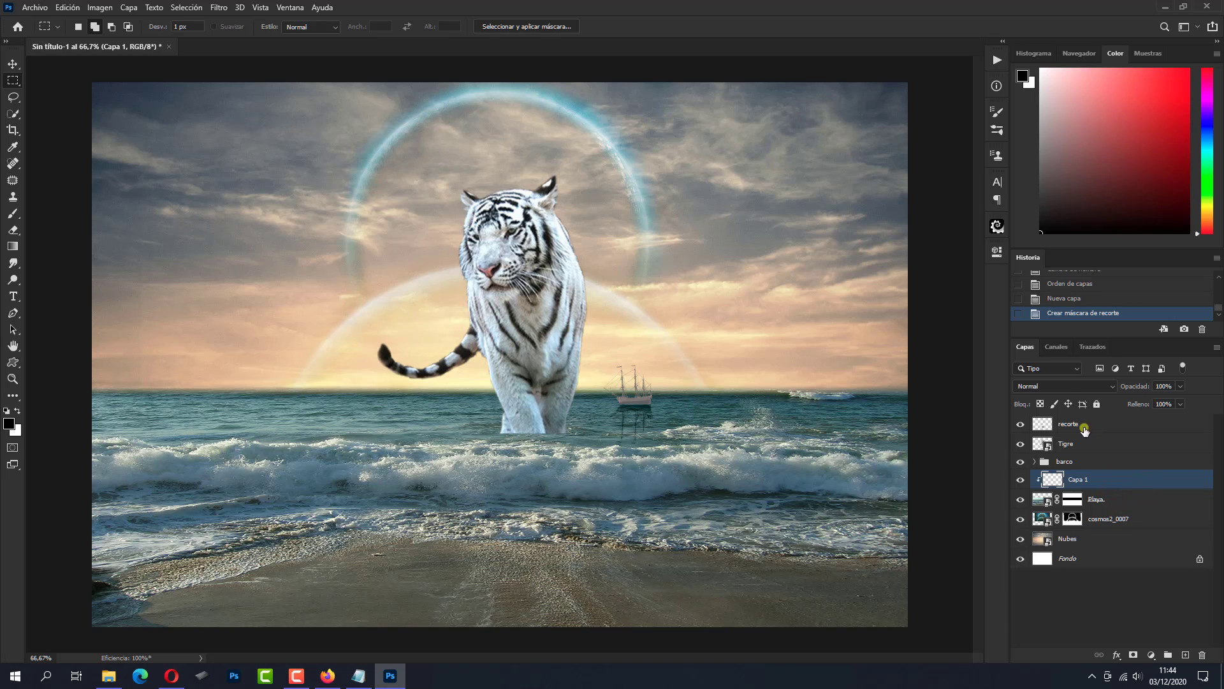
pyautogui.click(1063, 386)
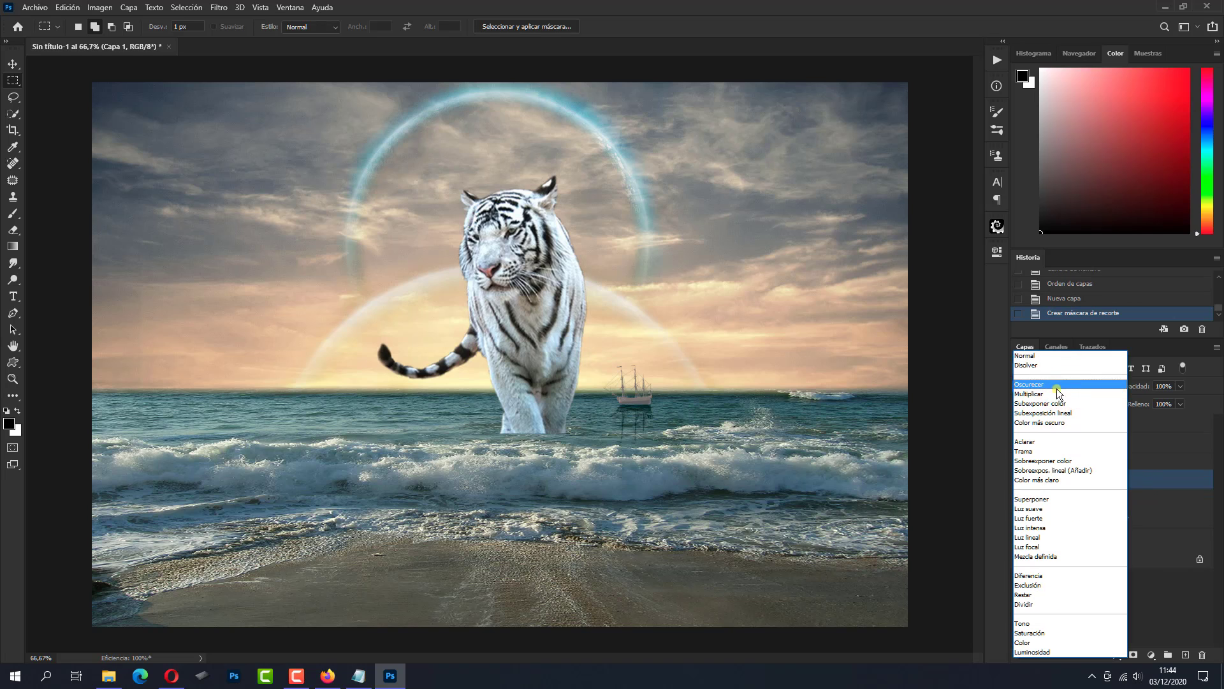
pyautogui.click(1036, 451)
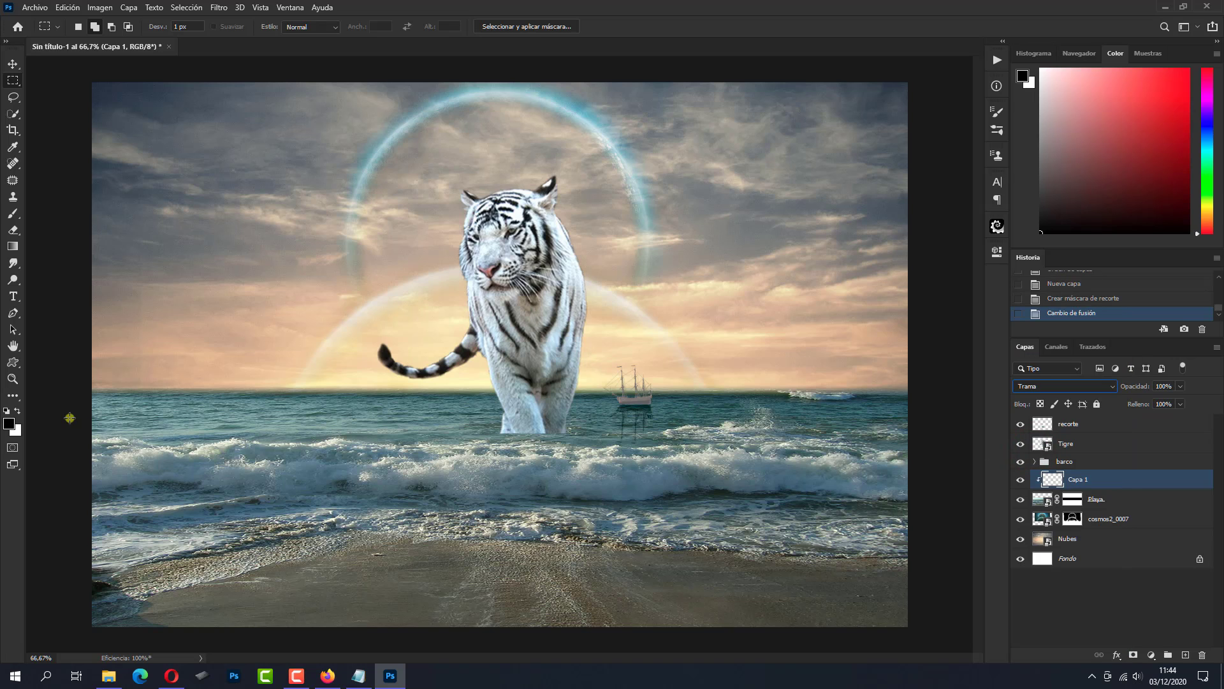
# Set the foreground colour to d8b979 and draw tan gradients along the horizon.
pyautogui.click(10, 424)
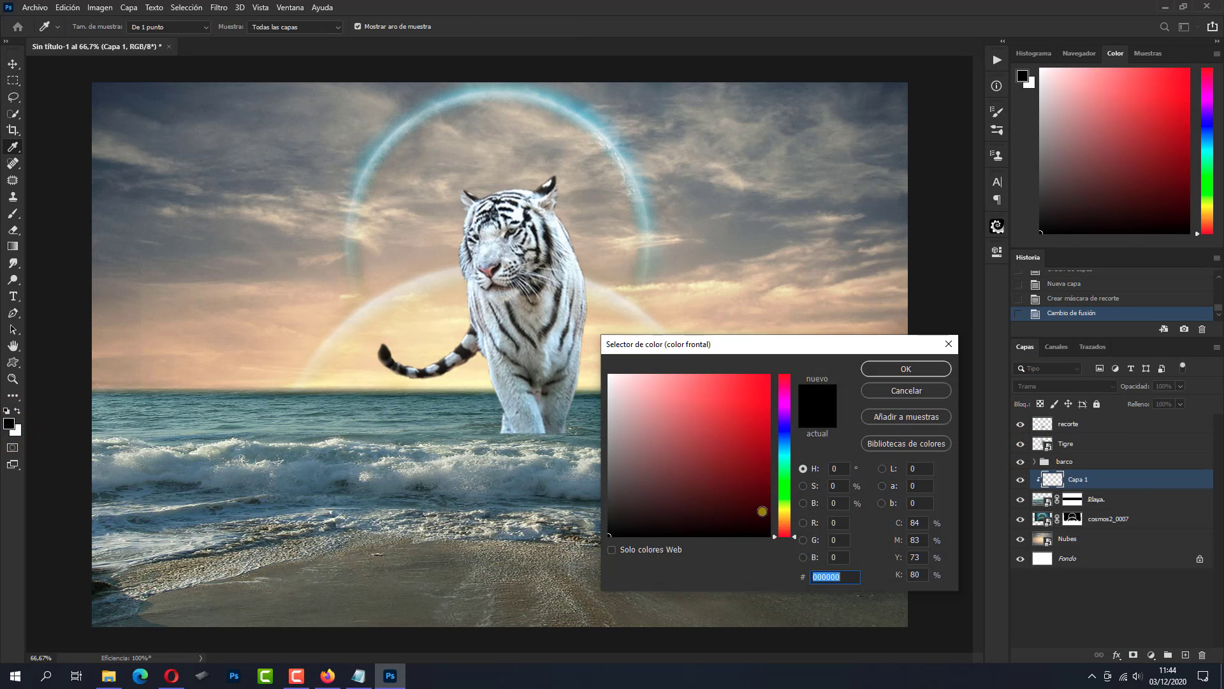
pyautogui.rightClick(818, 577)
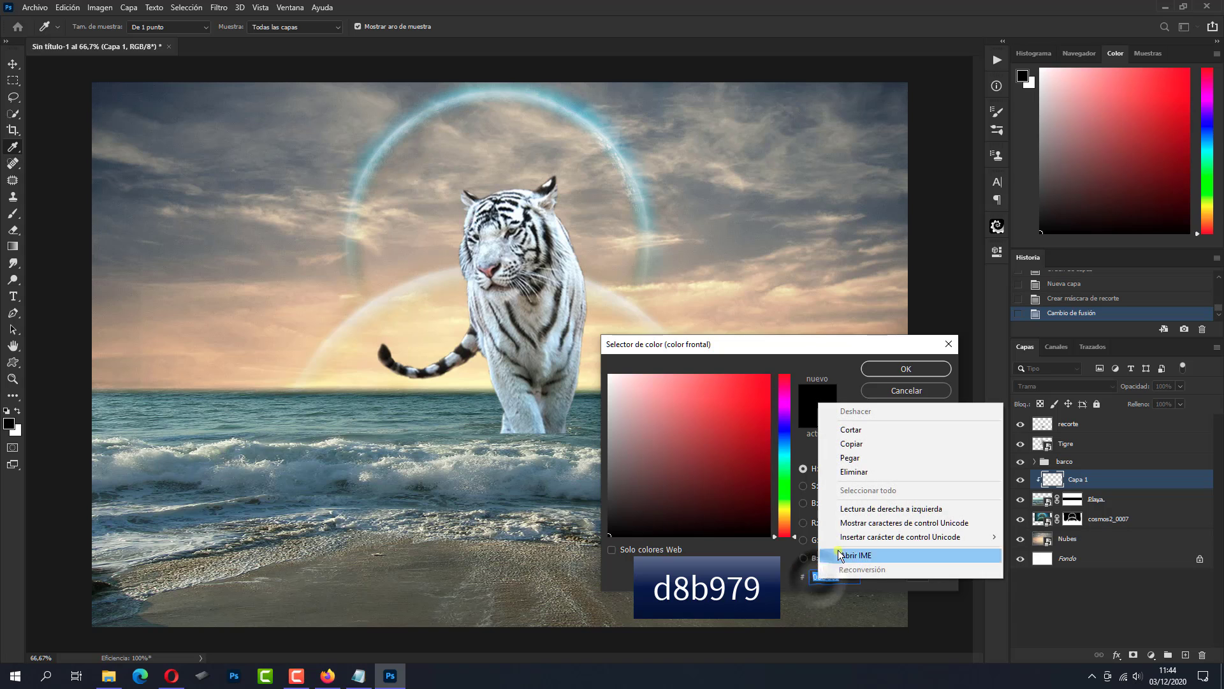
pyautogui.click(859, 455)
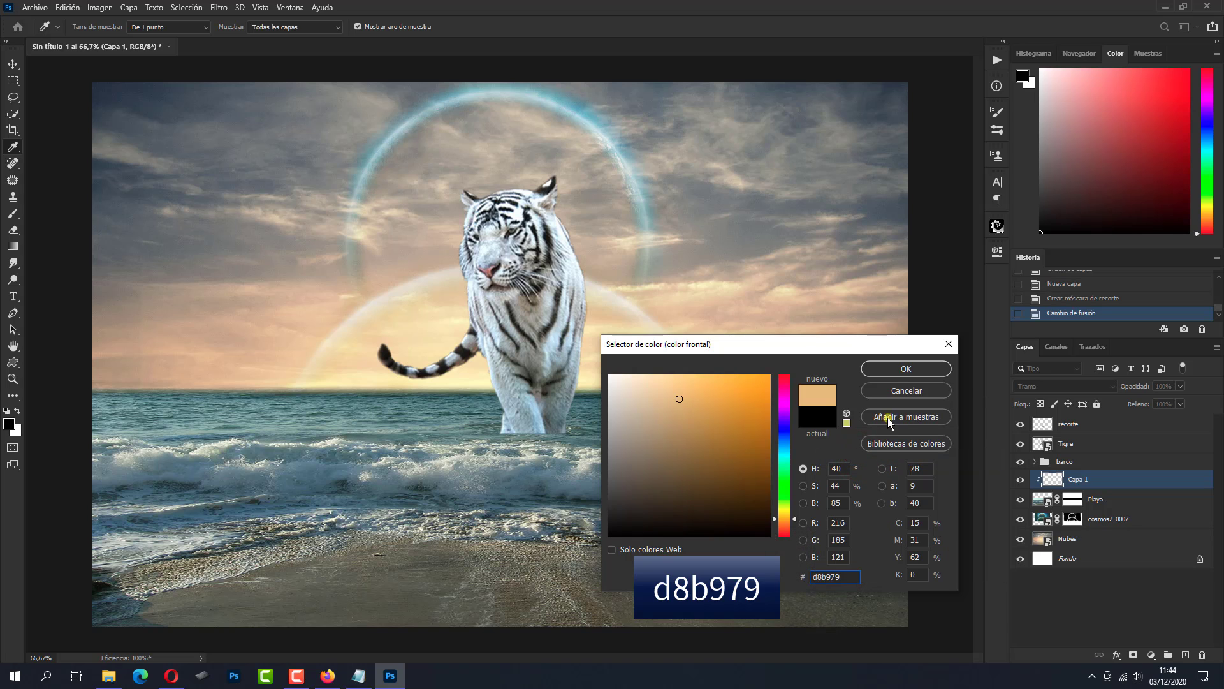
pyautogui.click(892, 369)
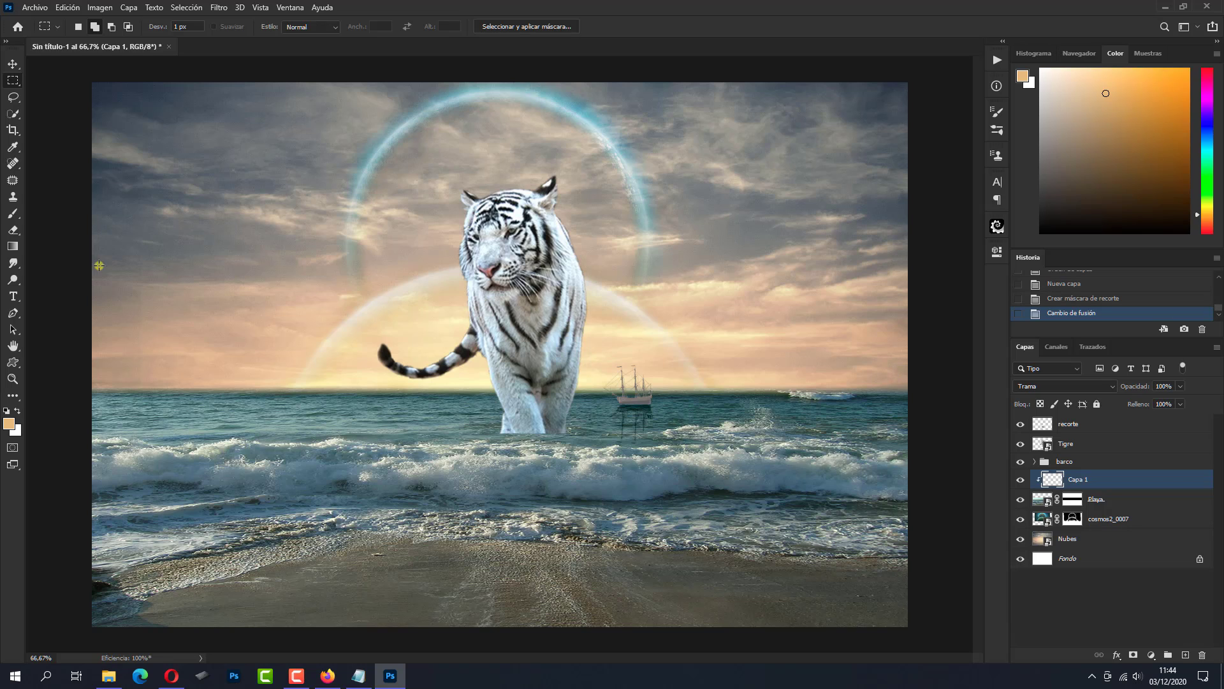
pyautogui.click(9, 248)
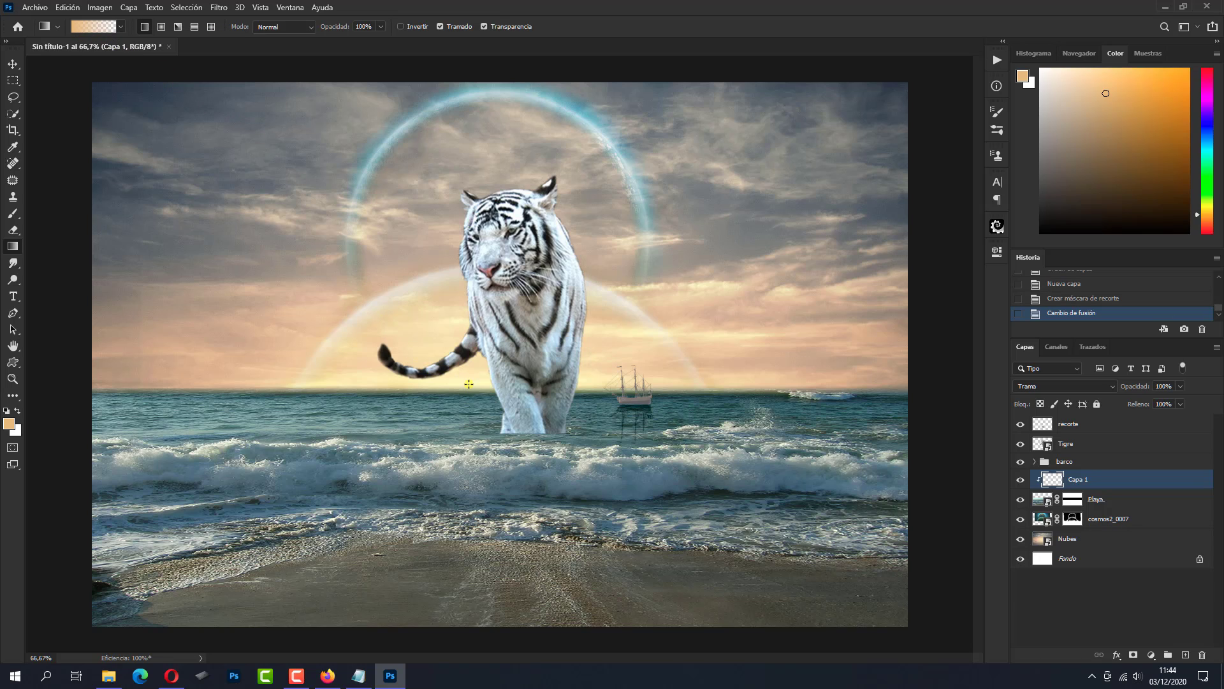
pyautogui.moveTo(468, 384); pyautogui.dragTo(463, 440)
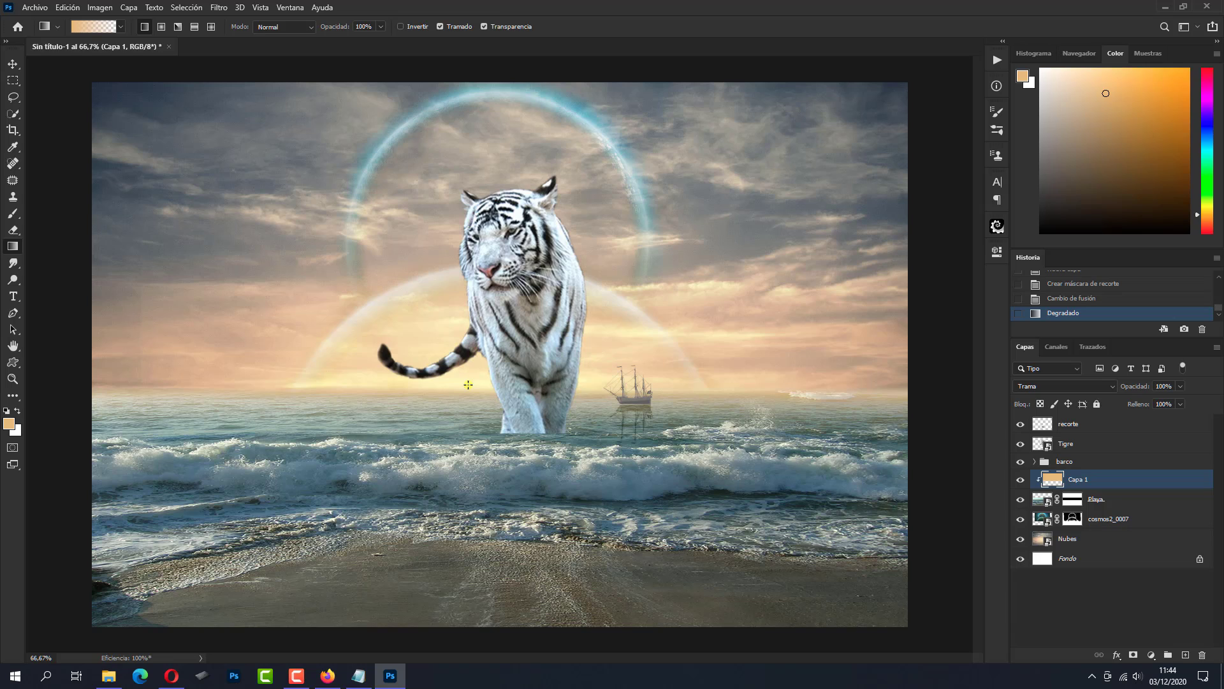
pyautogui.moveTo(469, 384); pyautogui.dragTo(468, 411)
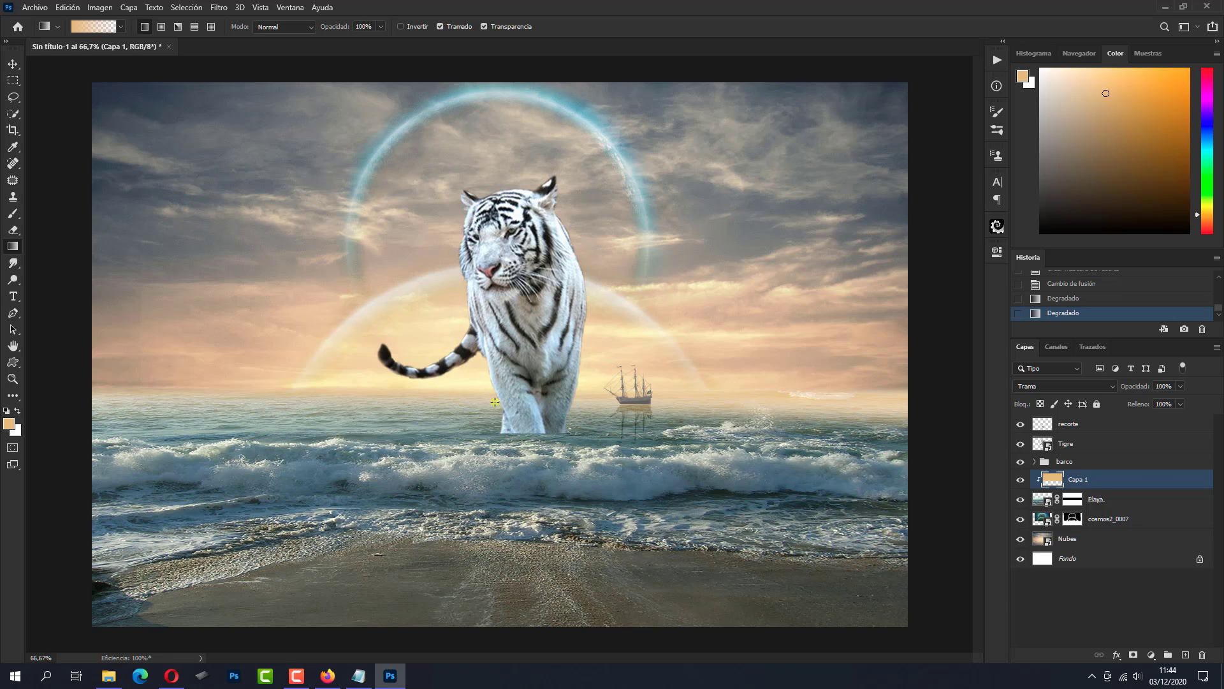
# Tag the Capa 1 gradient layer with the orange (Naranja) colour label.
pyautogui.rightClick(1021, 477)
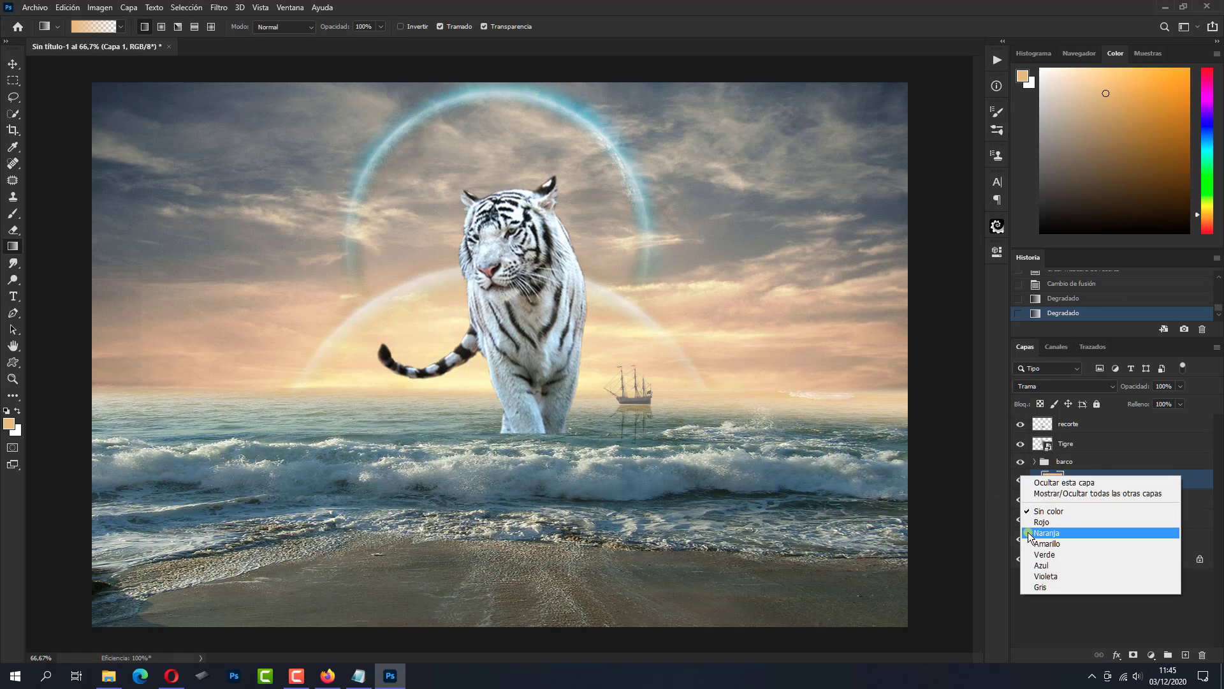
pyautogui.click(1029, 533)
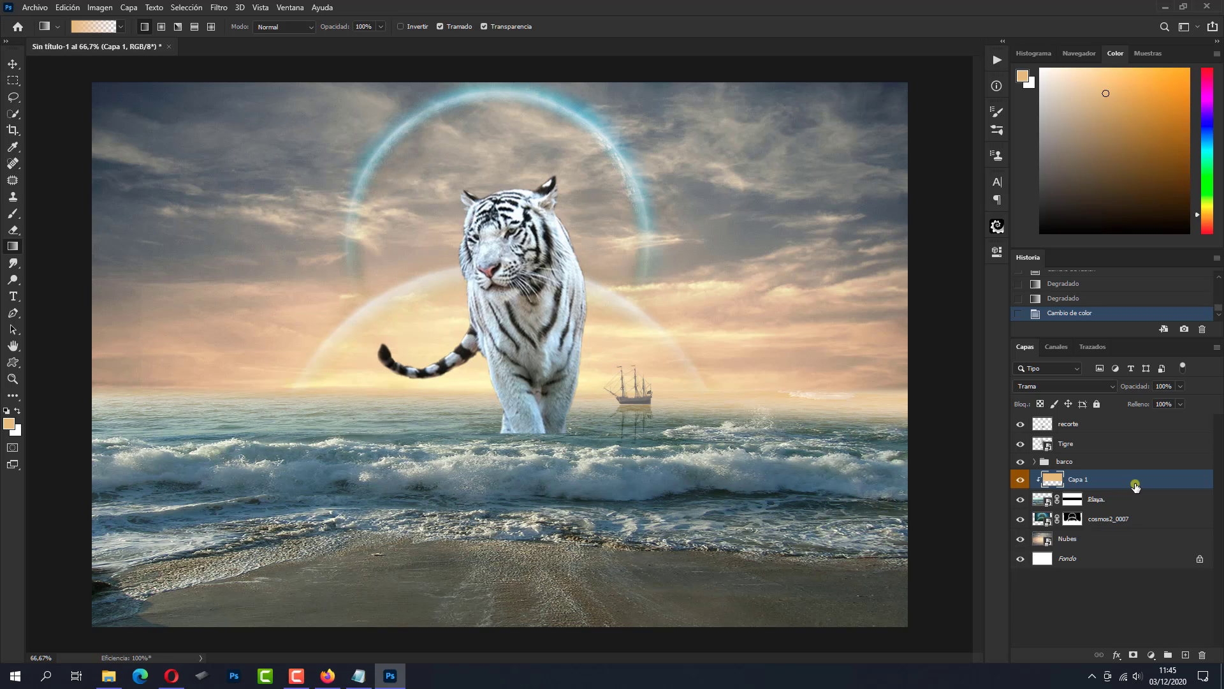
pyautogui.click(1085, 444)
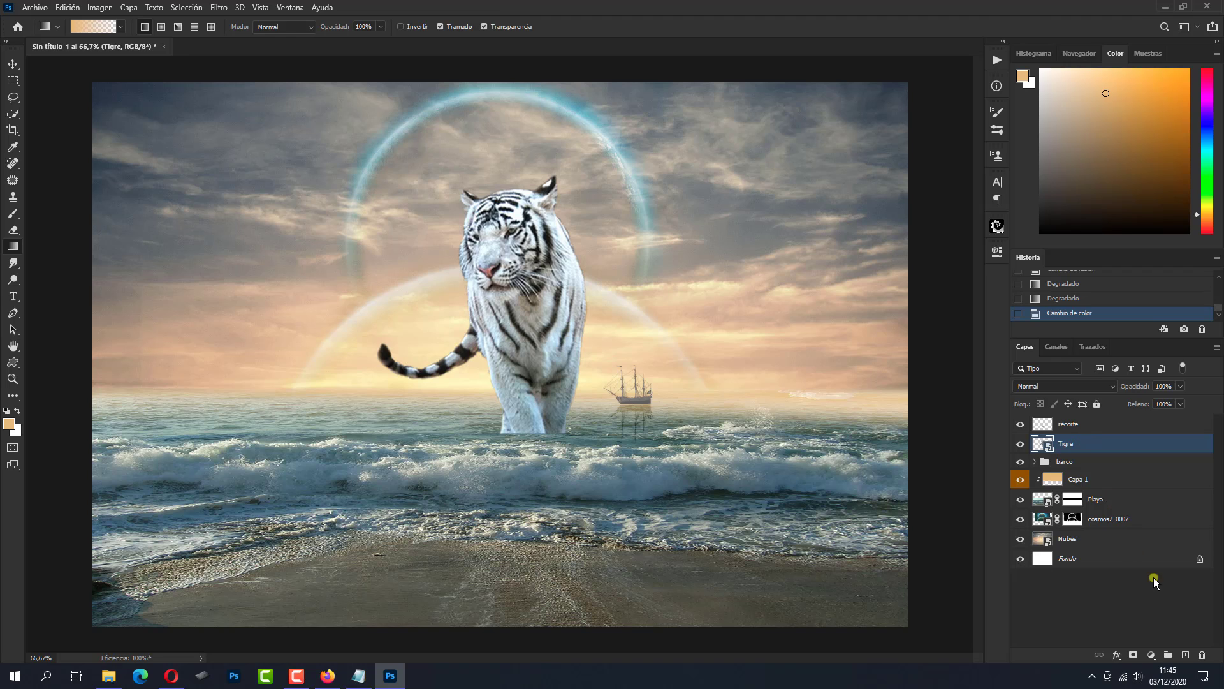
# Add a Levels adjustment clipped to Tigre with raised output black, plus a new empty layer.
pyautogui.click(1151, 655)
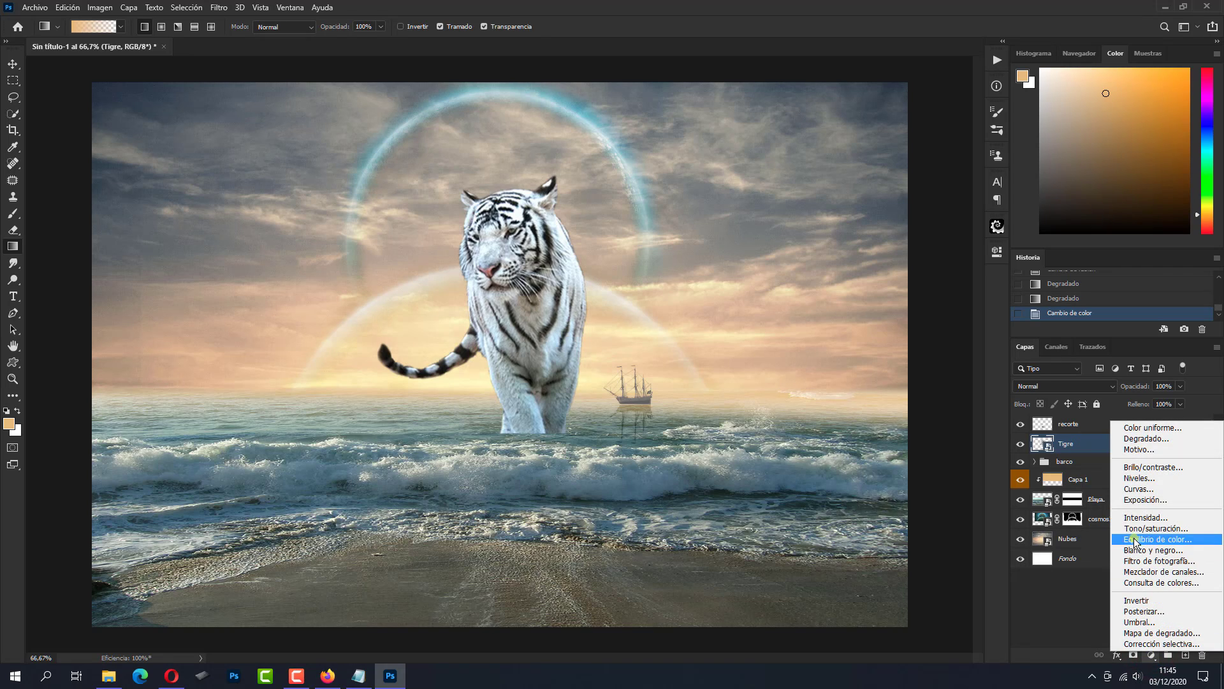
pyautogui.click(1135, 479)
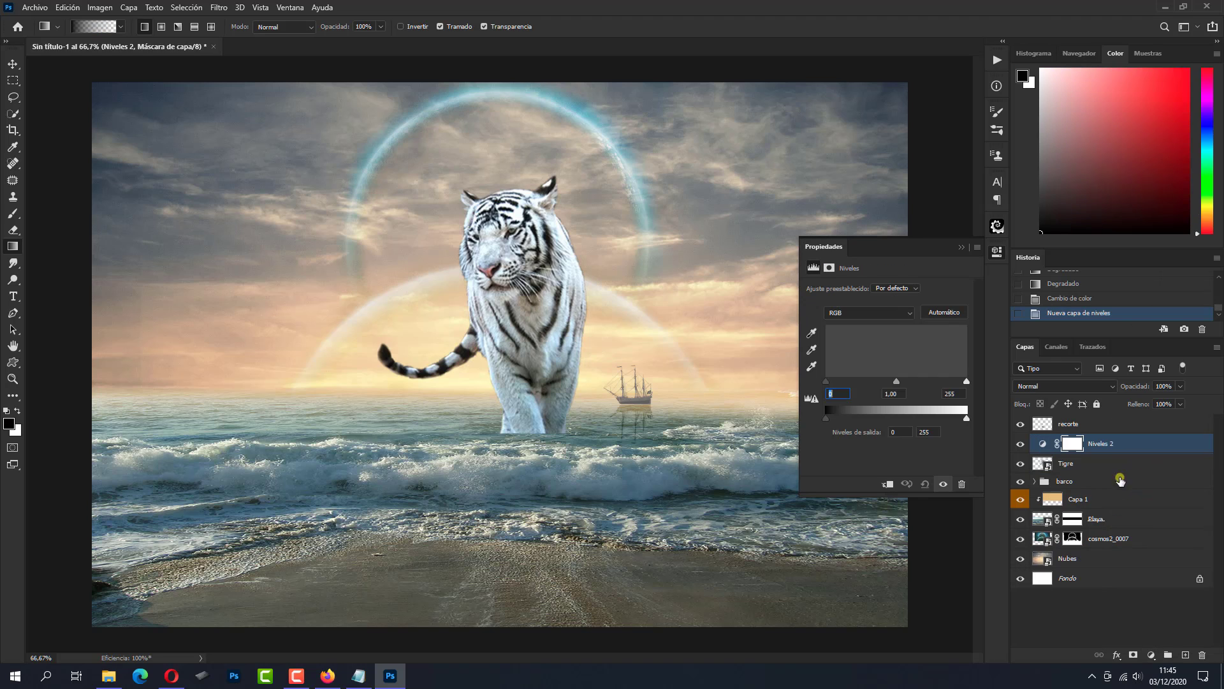
pyautogui.click(887, 483)
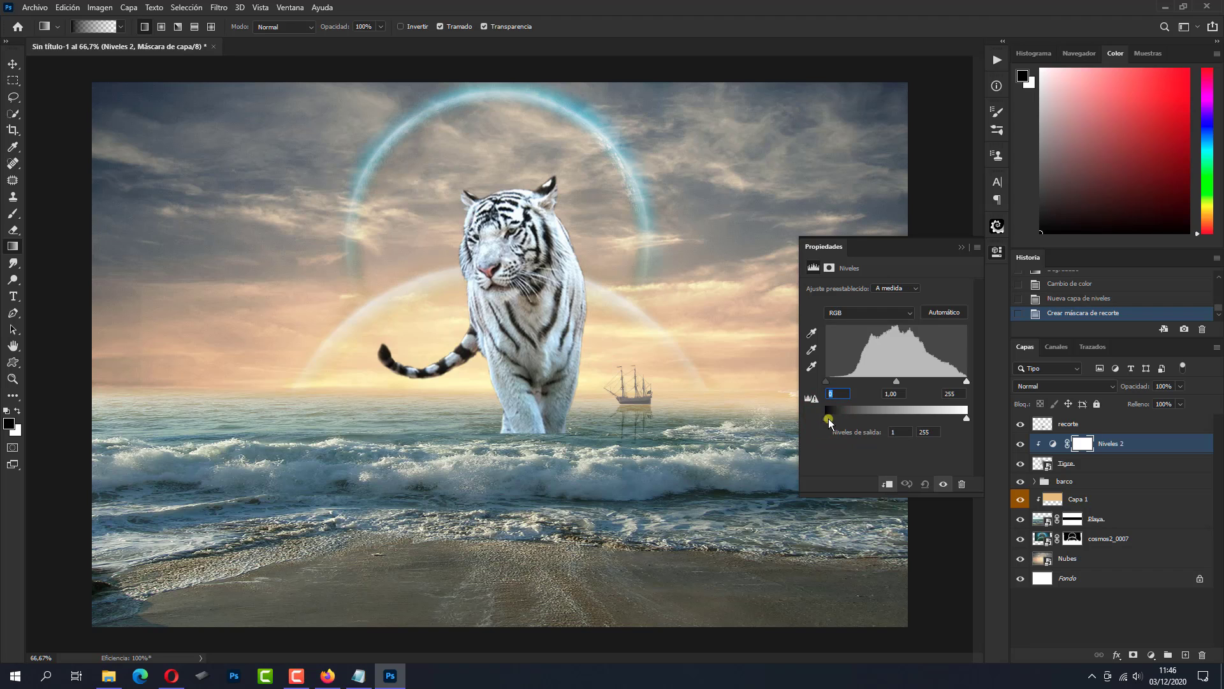
pyautogui.moveTo(826, 419); pyautogui.dragTo(891, 422)
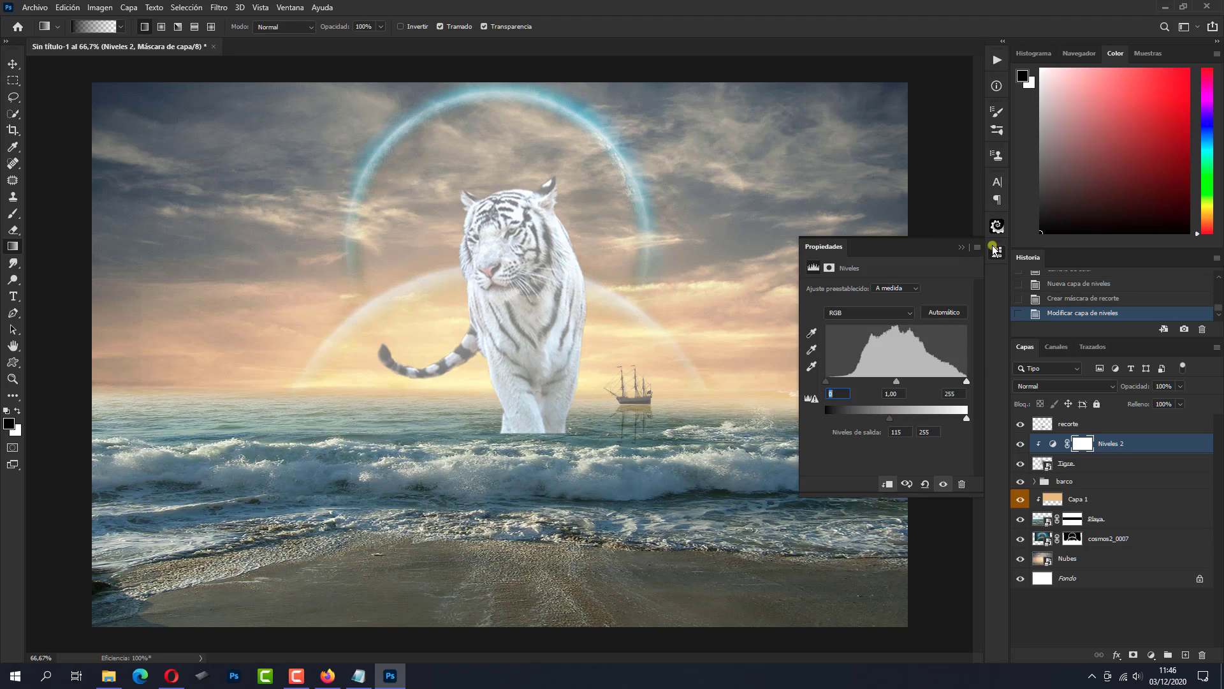
pyautogui.click(996, 251)
pyautogui.click(1180, 654)
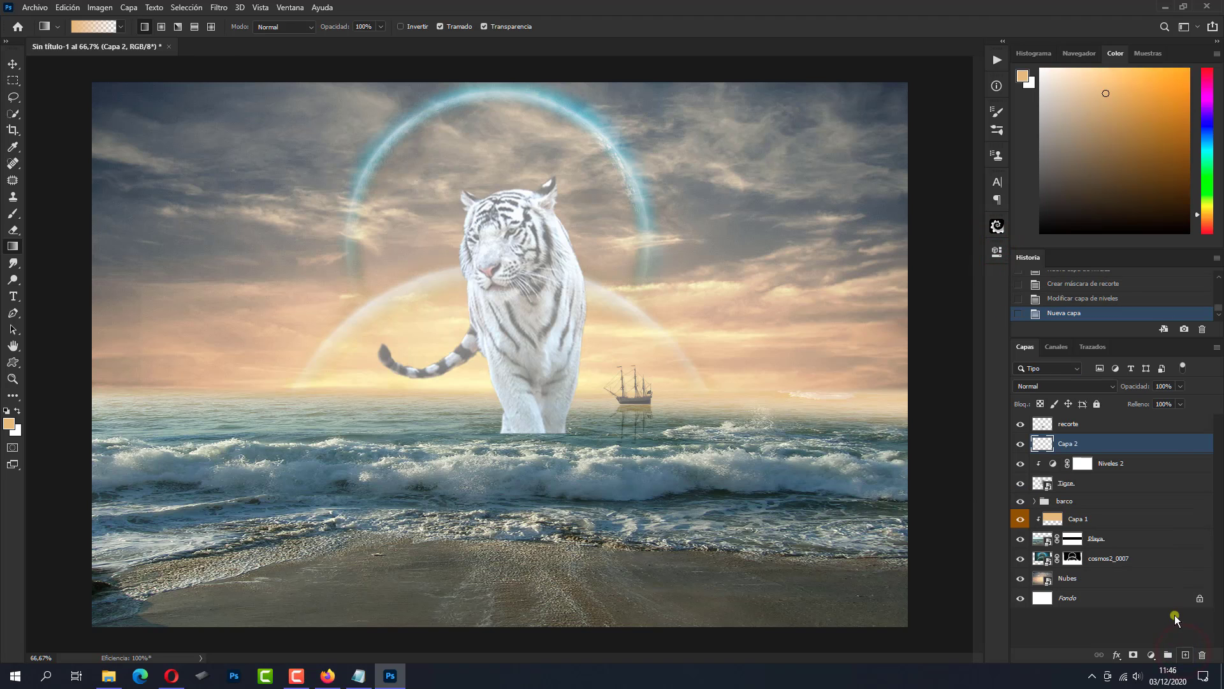
# Clip Capa 2 to the tiger stack and paint with a soft 192 px cloud brush.
pyautogui.moveTo(1114, 489); pyautogui.dragTo(1119, 454)
pyautogui.keyDown('alt'); pyautogui.click(1120, 454); pyautogui.keyUp('alt')
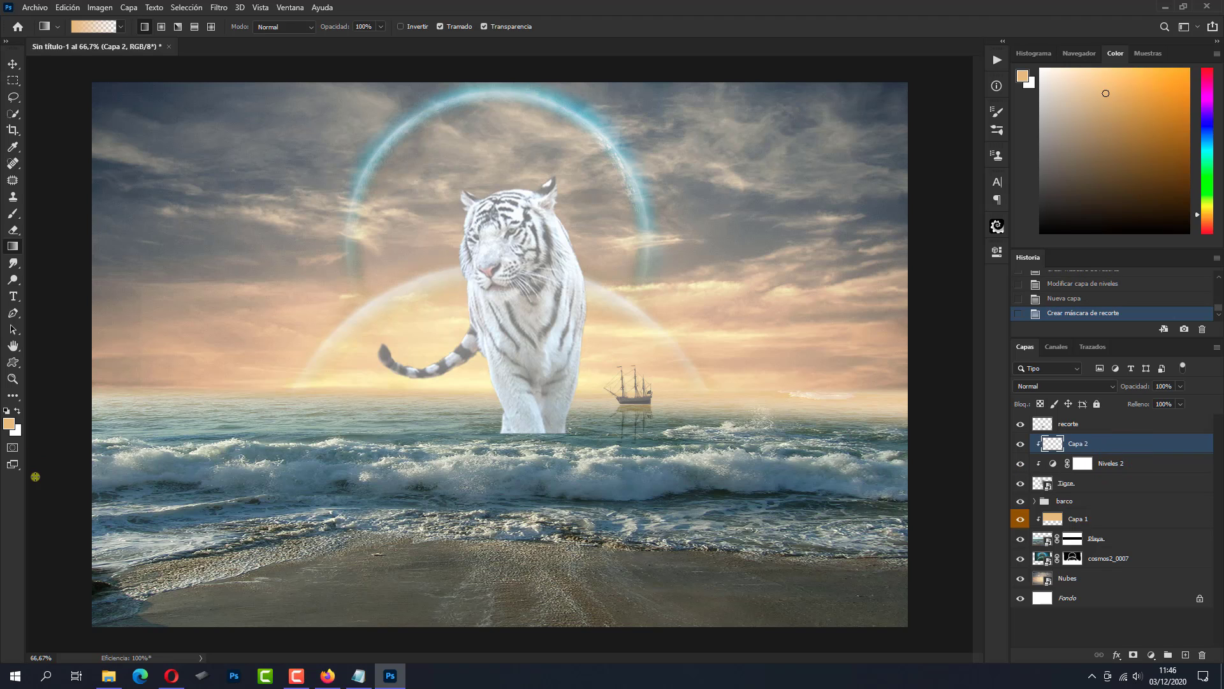
pyautogui.click(12, 216)
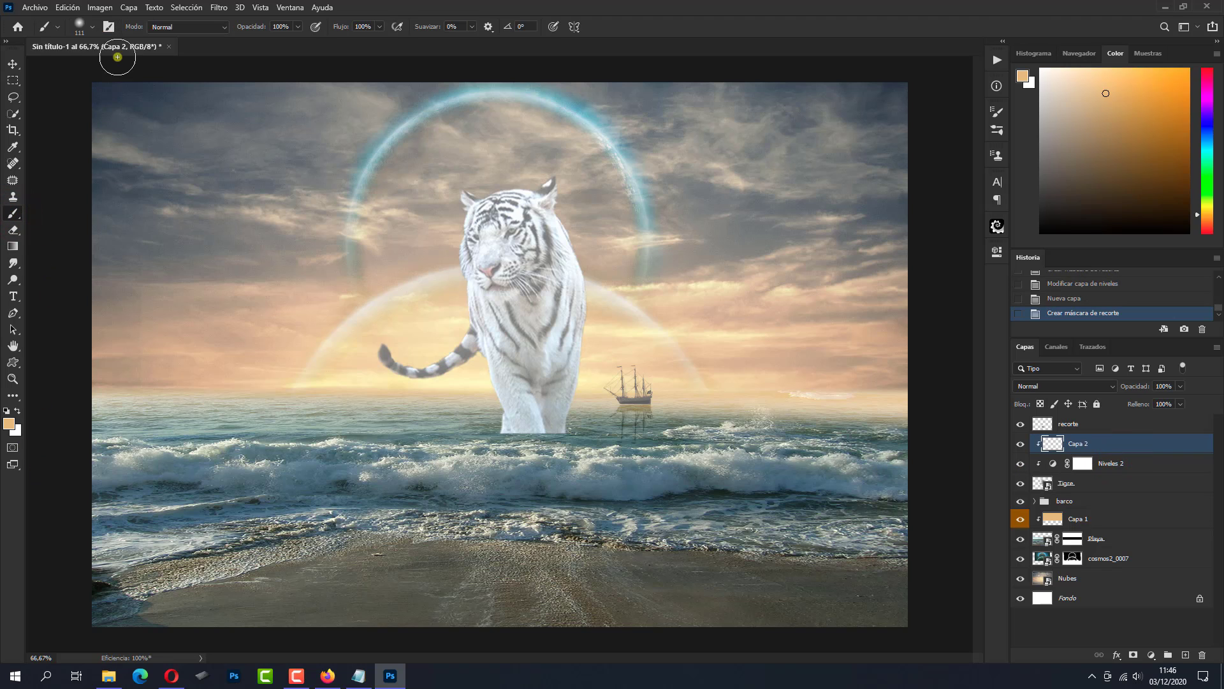
pyautogui.click(94, 28)
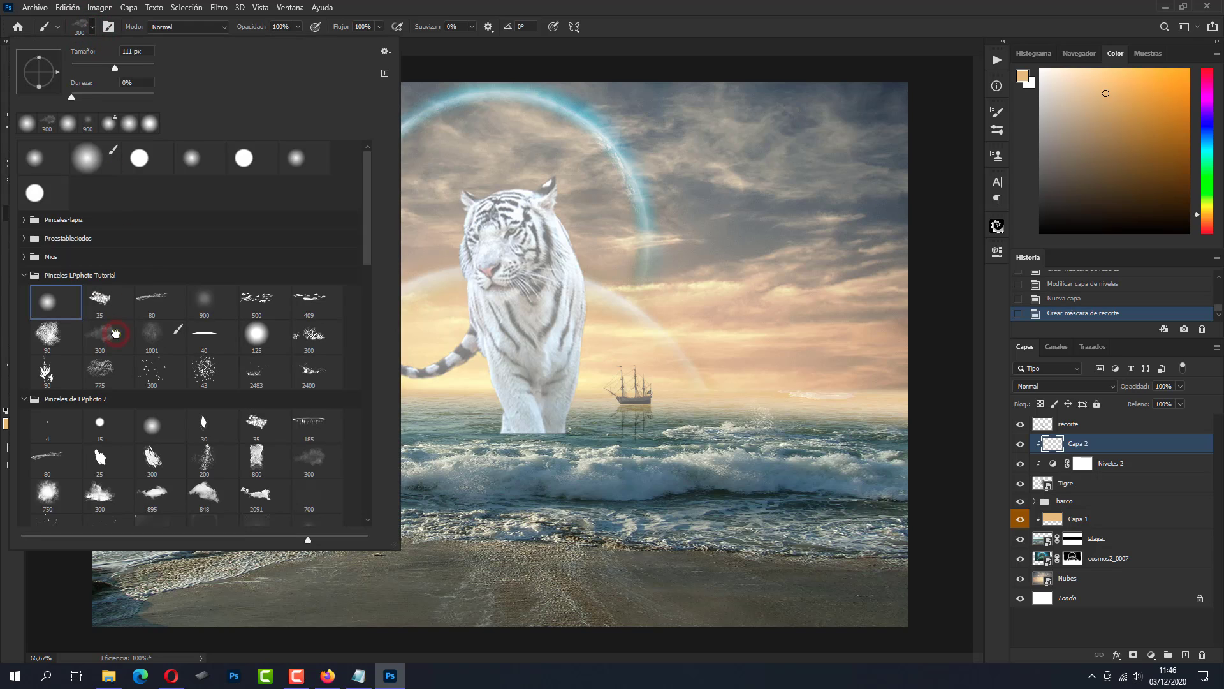
pyautogui.click(117, 337)
pyautogui.click(638, 20)
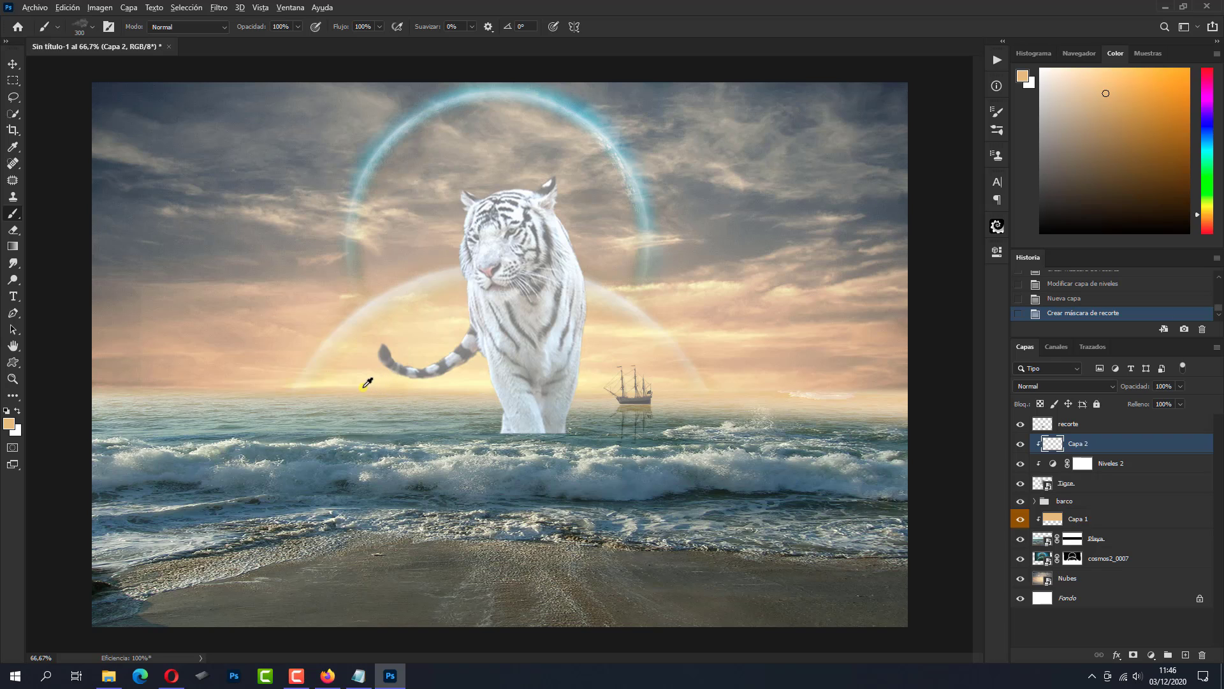
pyautogui.moveTo(375, 383)
pyautogui.mouseDown()
pyautogui.moveTo(392, 370)
pyautogui.moveTo(430, 389)
pyautogui.moveTo(417, 406)
pyautogui.mouseUp()
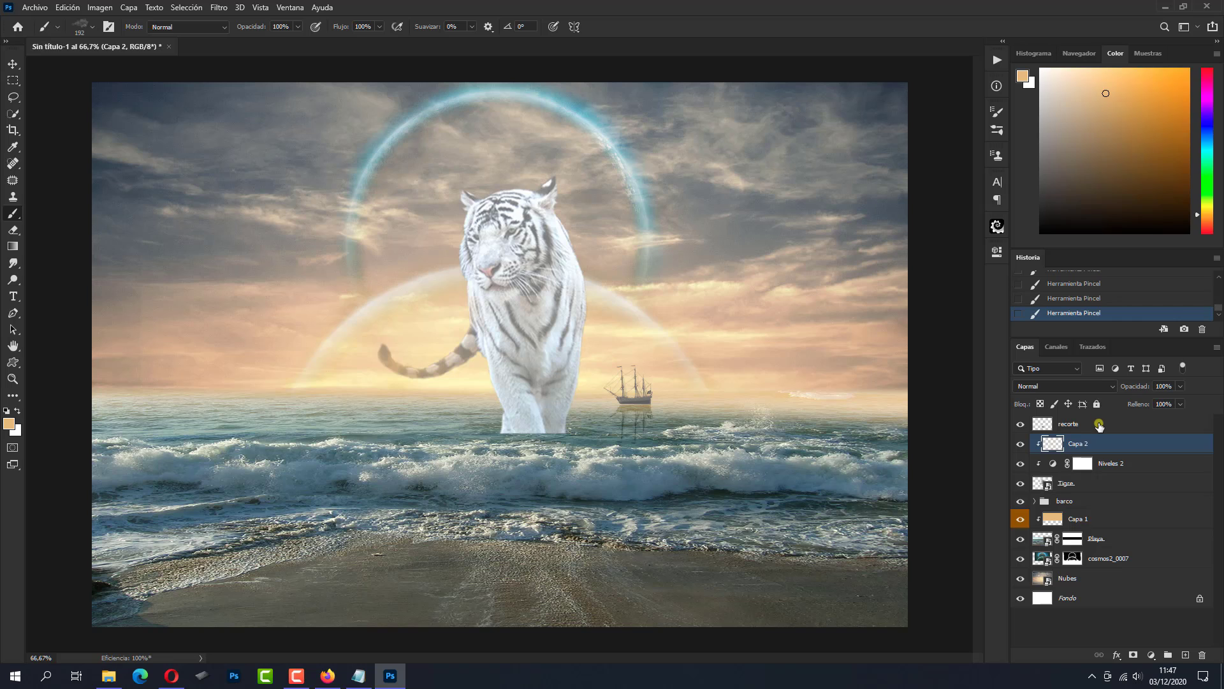
pyautogui.click(1099, 425)
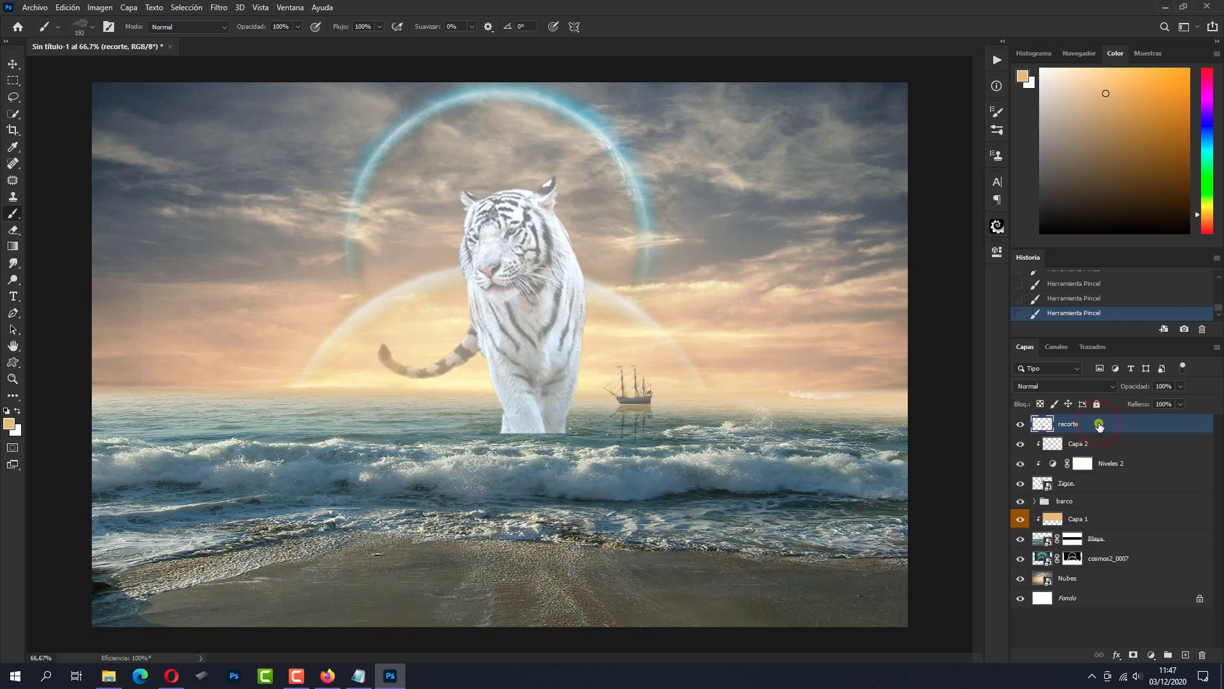
# Add a layer mask to recorte and pick a soft round brush at about 69 px.
pyautogui.click(1136, 655)
pyautogui.click(8, 433)
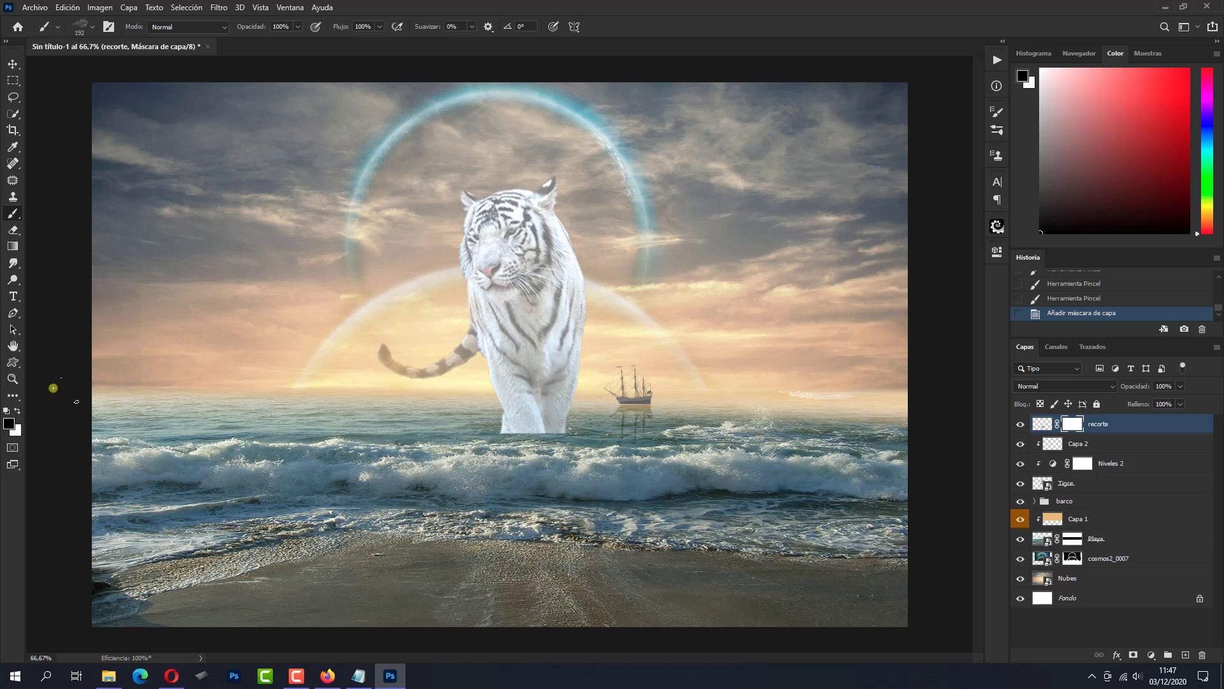
pyautogui.click(91, 28)
pyautogui.click(48, 301)
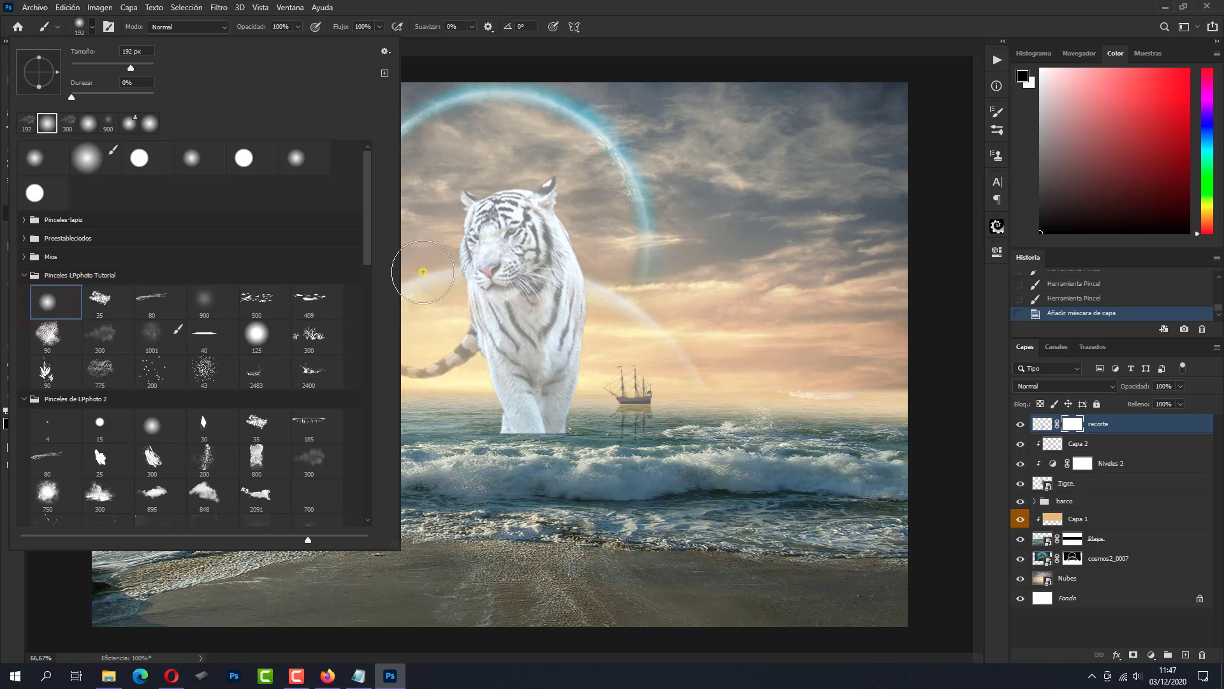
pyautogui.keyDown('alt'); pyautogui.rightClick(686, 262); pyautogui.keyUp('alt')
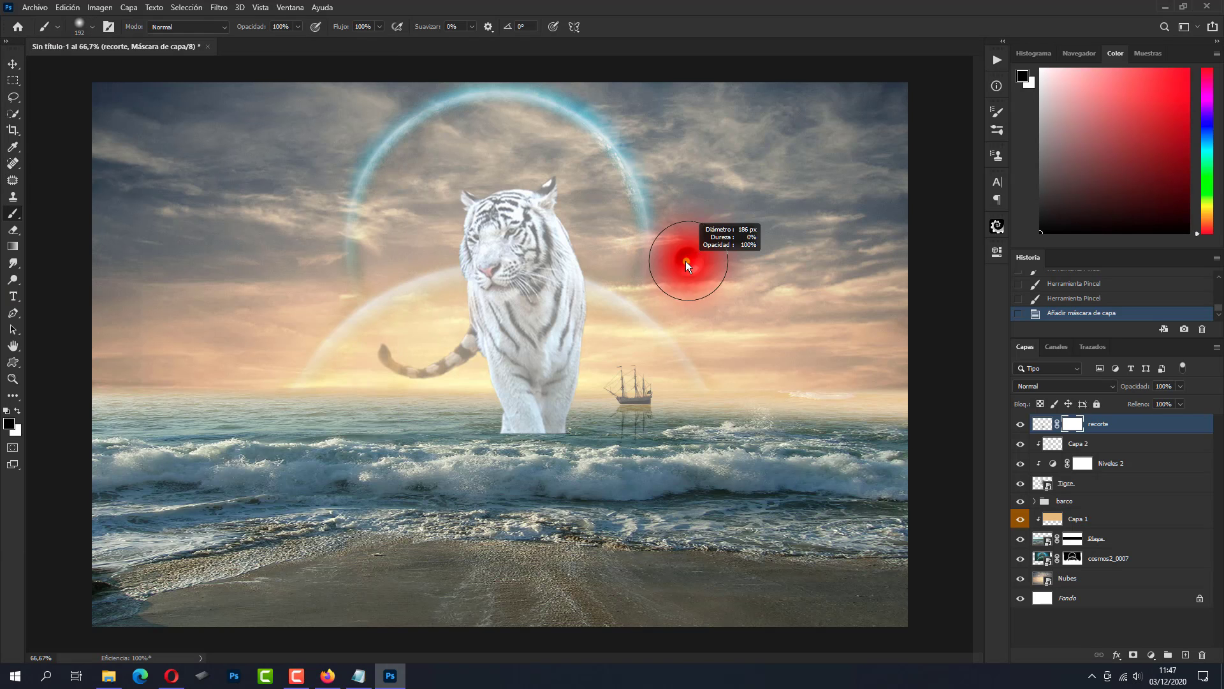
pyautogui.moveTo(686, 261); pyautogui.dragTo(661, 261)
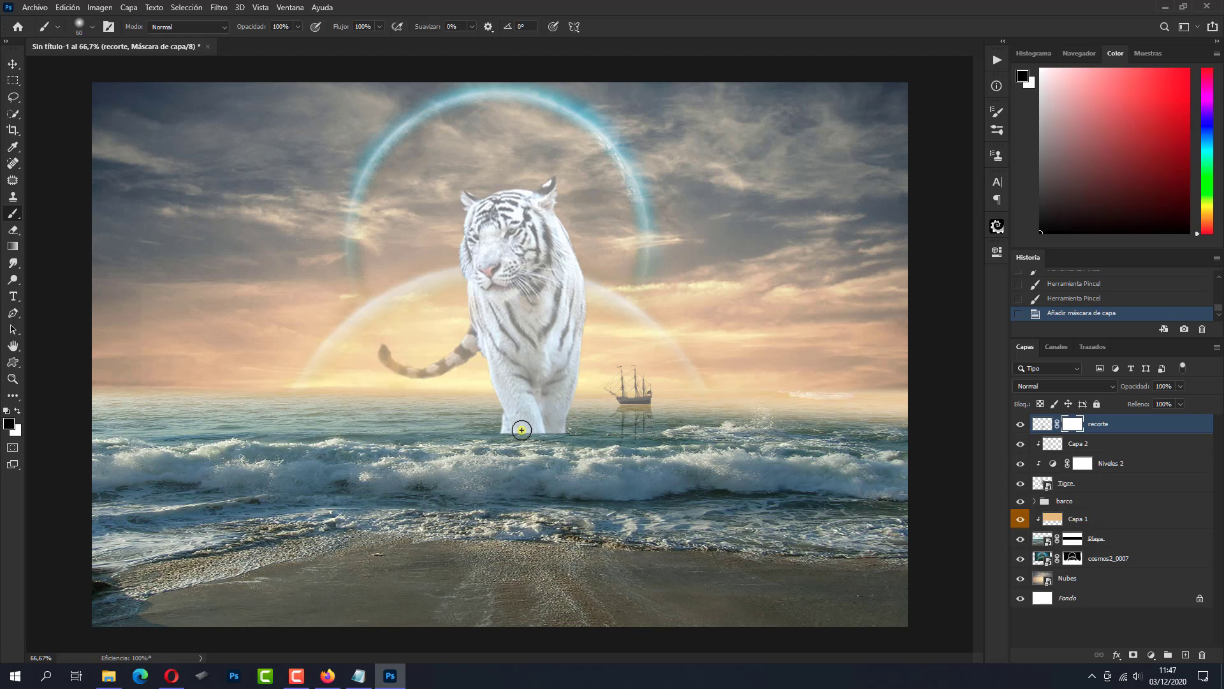
# Paint the mask along the tiger's leg bottoms, finishing with a 45 px brush.
pyautogui.moveTo(522, 430); pyautogui.dragTo(519, 429)
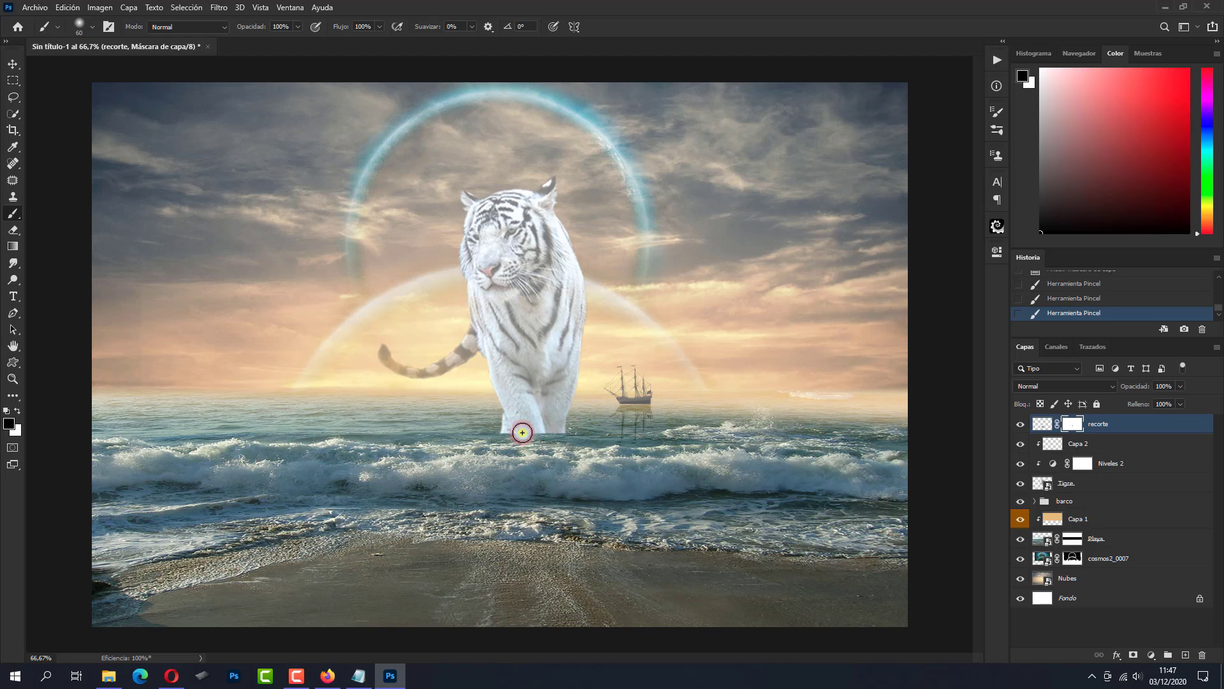
pyautogui.click(533, 432)
pyautogui.moveTo(536, 434)
pyautogui.mouseDown()
pyautogui.moveTo(520, 434)
pyautogui.moveTo(534, 433)
pyautogui.mouseUp()
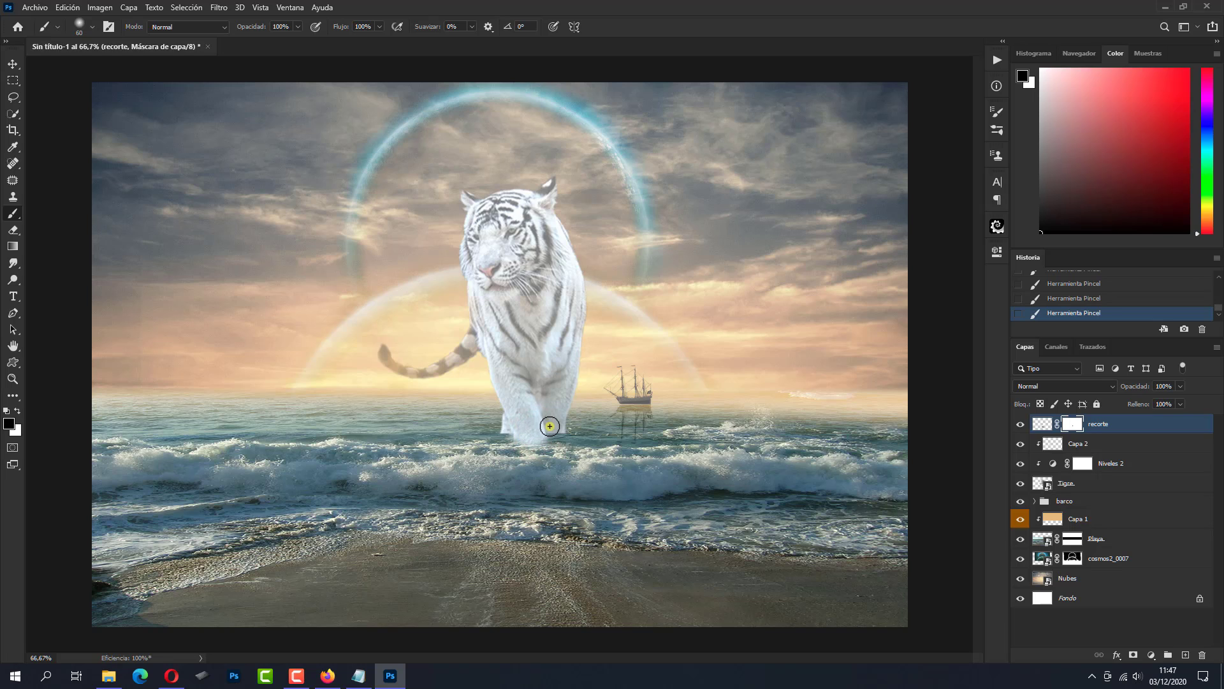
pyautogui.click(554, 426)
pyautogui.click(556, 426)
pyautogui.moveTo(500, 424); pyautogui.dragTo(497, 426)
pyautogui.moveTo(503, 428); pyautogui.dragTo(505, 430)
pyautogui.click(1188, 651)
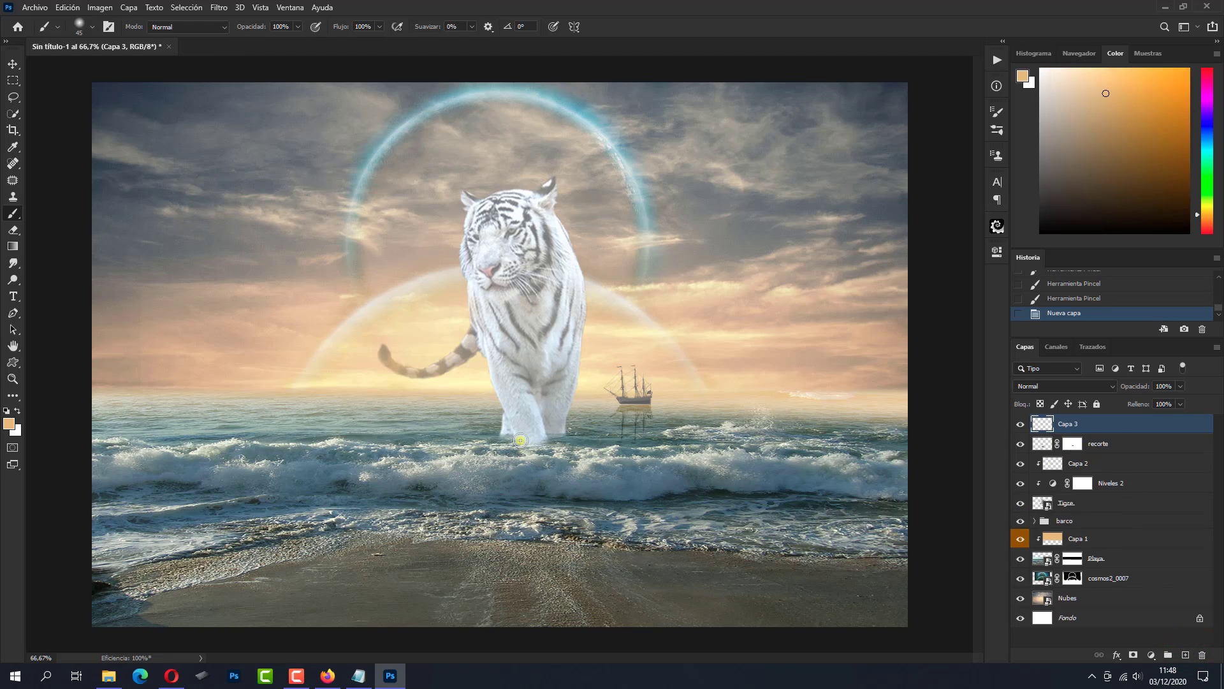
# Clone-stamp wave water sampled from the sea over the tiger's leg bases on Capa 3.
pyautogui.click(14, 199)
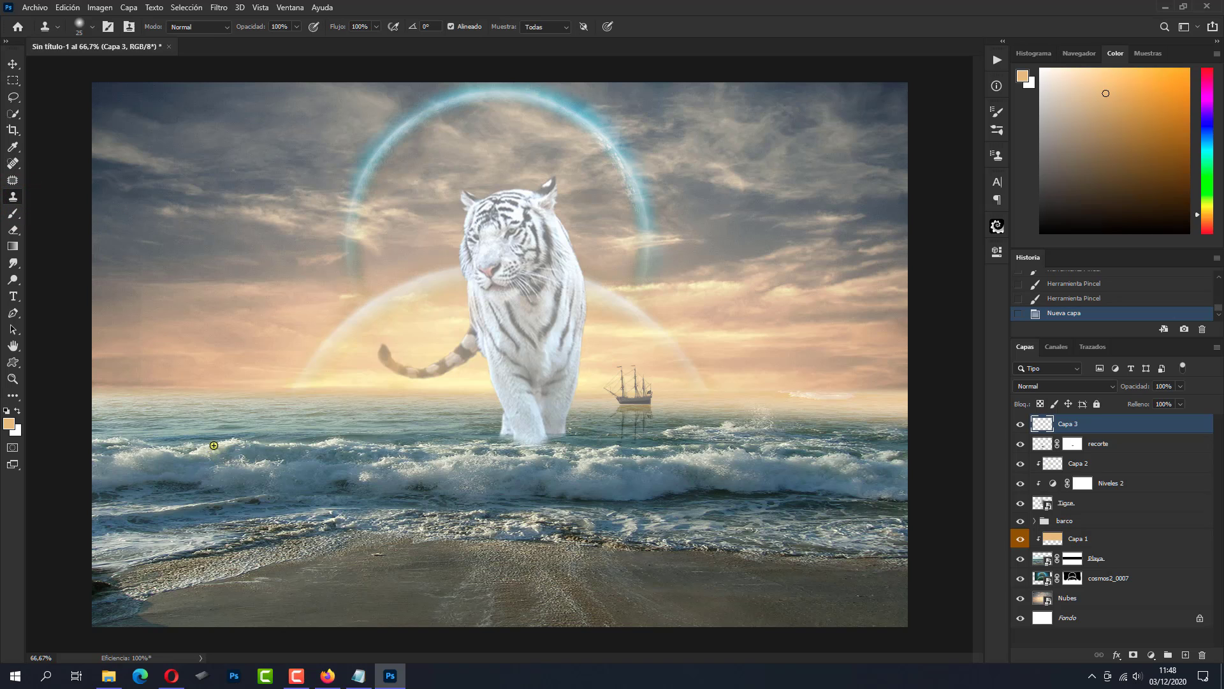
pyautogui.press('alt')
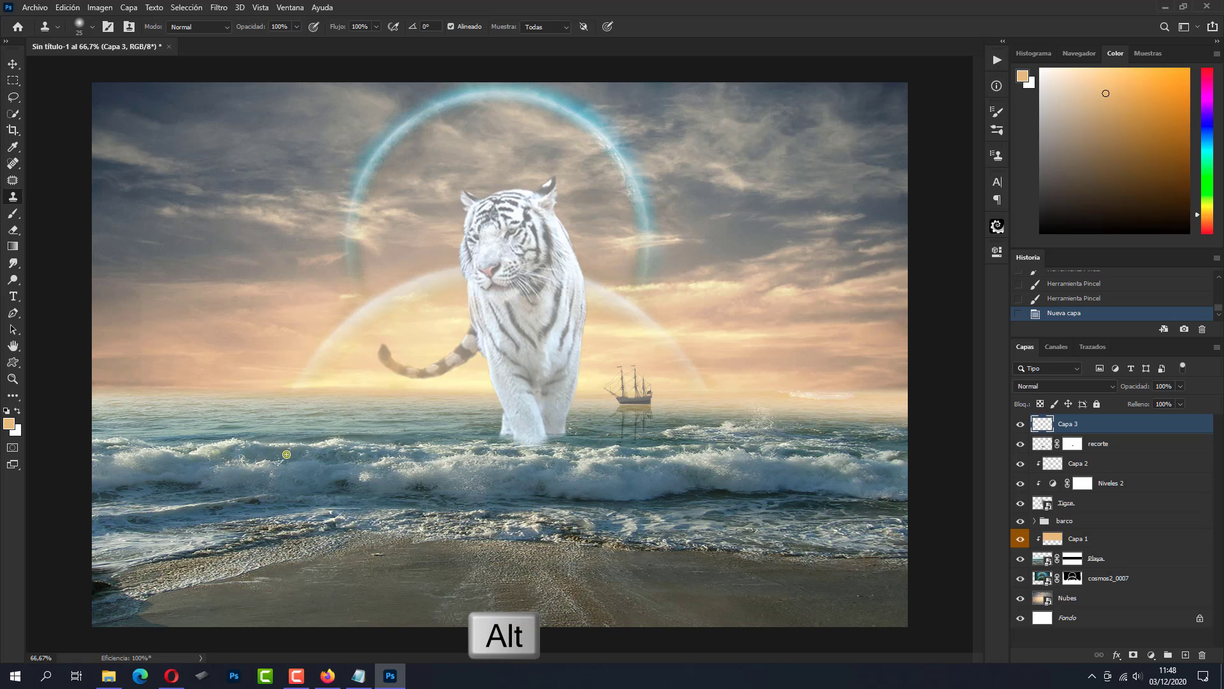
pyautogui.keyDown('alt'); pyautogui.click(332, 444); pyautogui.keyUp('alt')
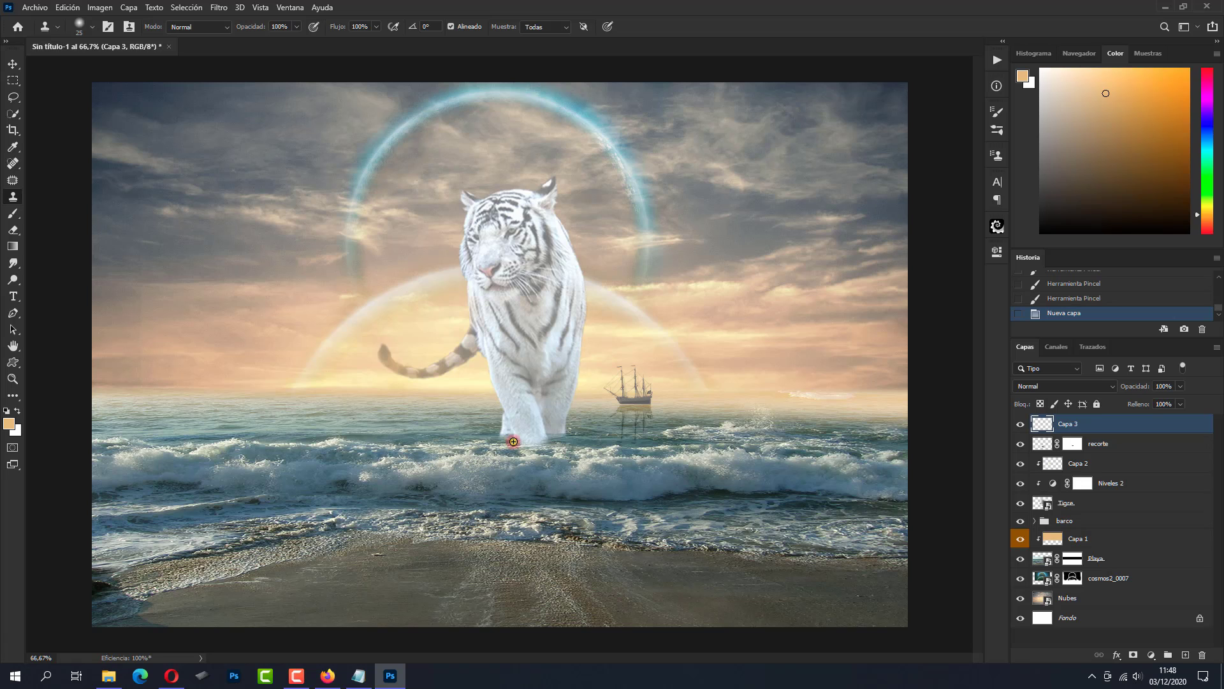
pyautogui.moveTo(513, 441); pyautogui.dragTo(553, 441)
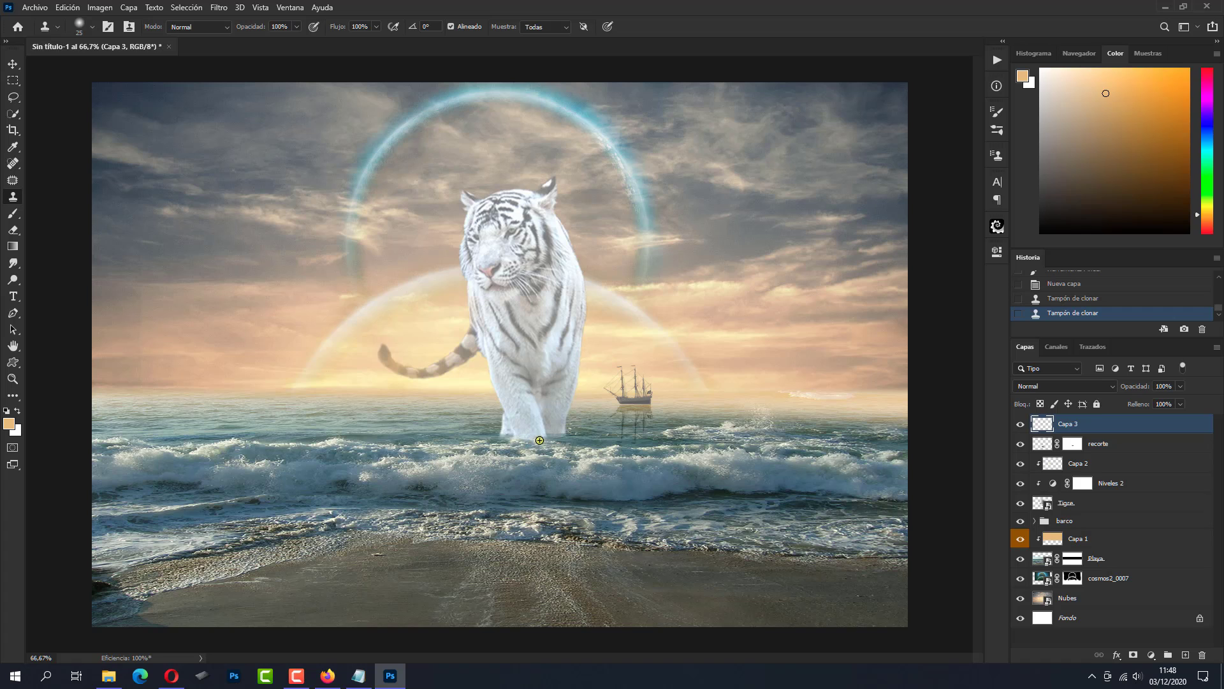
pyautogui.moveTo(544, 439); pyautogui.dragTo(552, 453)
pyautogui.click(554, 435)
pyautogui.moveTo(505, 436); pyautogui.dragTo(487, 437)
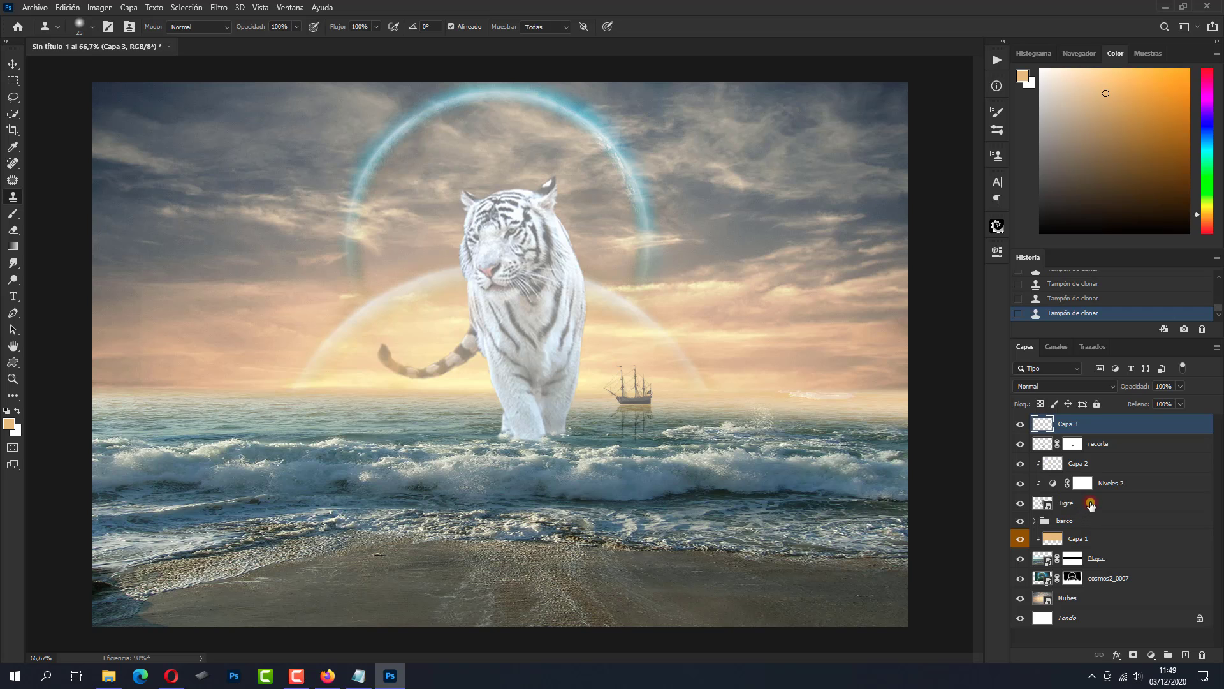
# Group Capa 3 through Tigre into a group named 'tigre', then expand the barco group.
pyautogui.keyDown('shift'); pyautogui.click(1089, 504); pyautogui.keyUp('shift')
pyautogui.hotkey('ctrl', 'g')
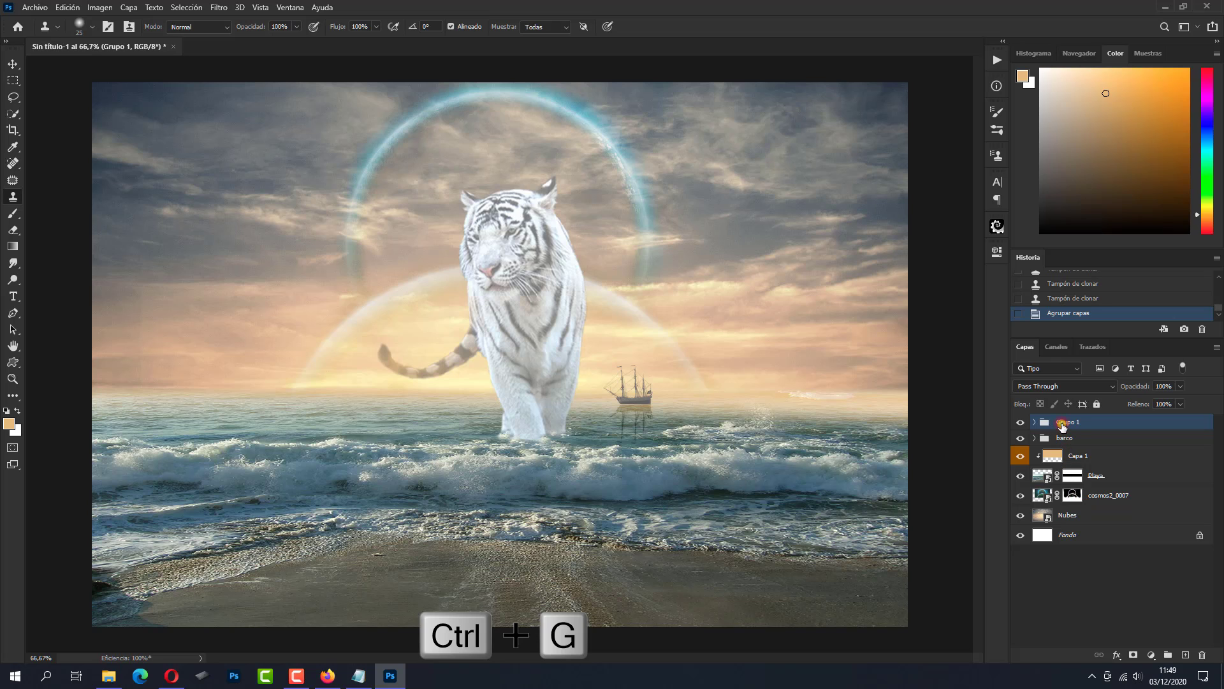
pyautogui.press('BackSpace')
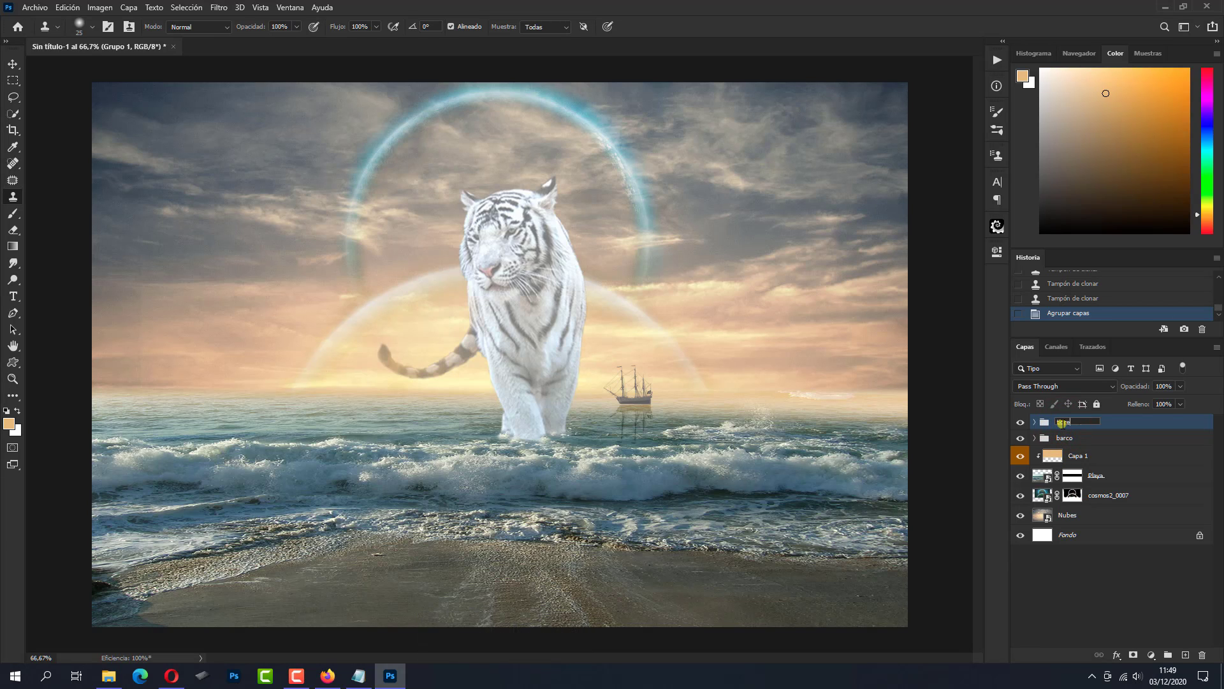
pyautogui.press('Return')
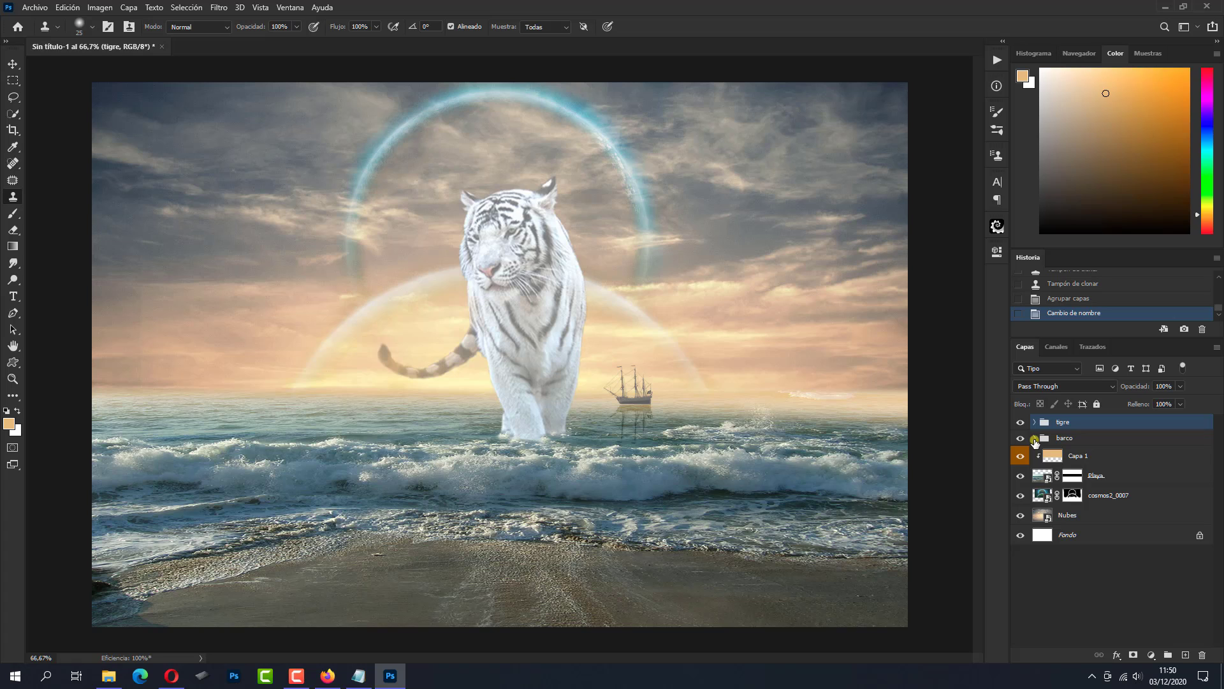
pyautogui.click(1035, 438)
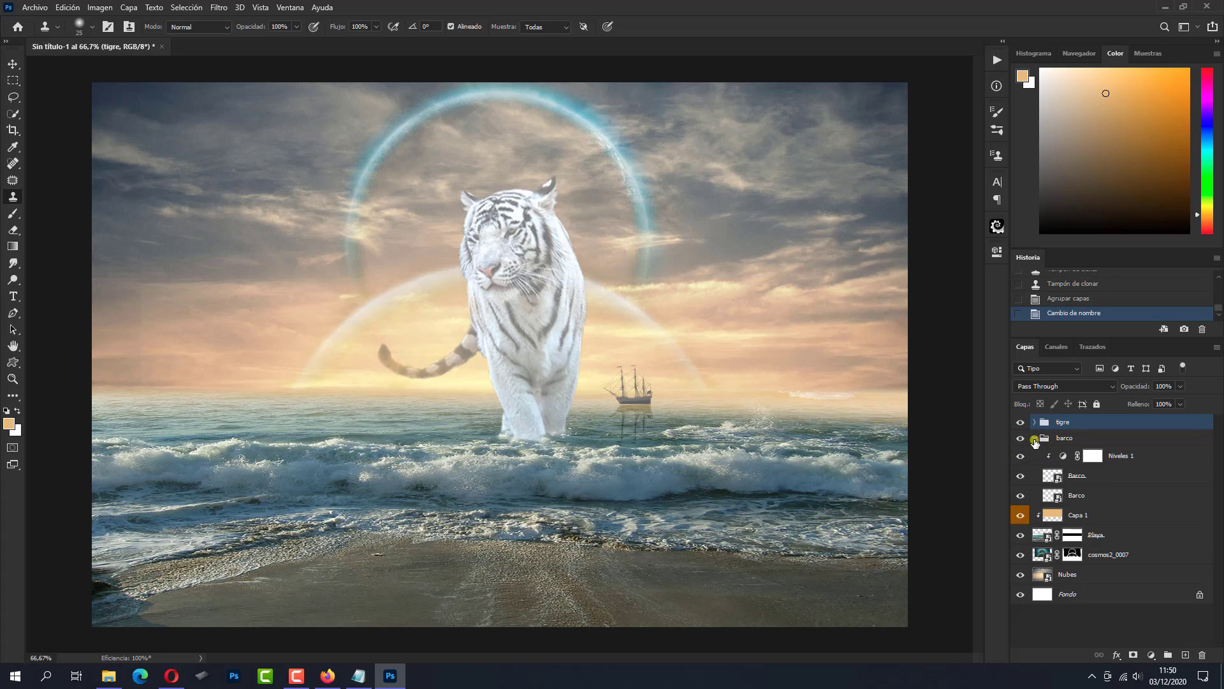
# Mask the lower Barco layer and fade its base into the sea with two 50% gradients.
pyautogui.click(1097, 495)
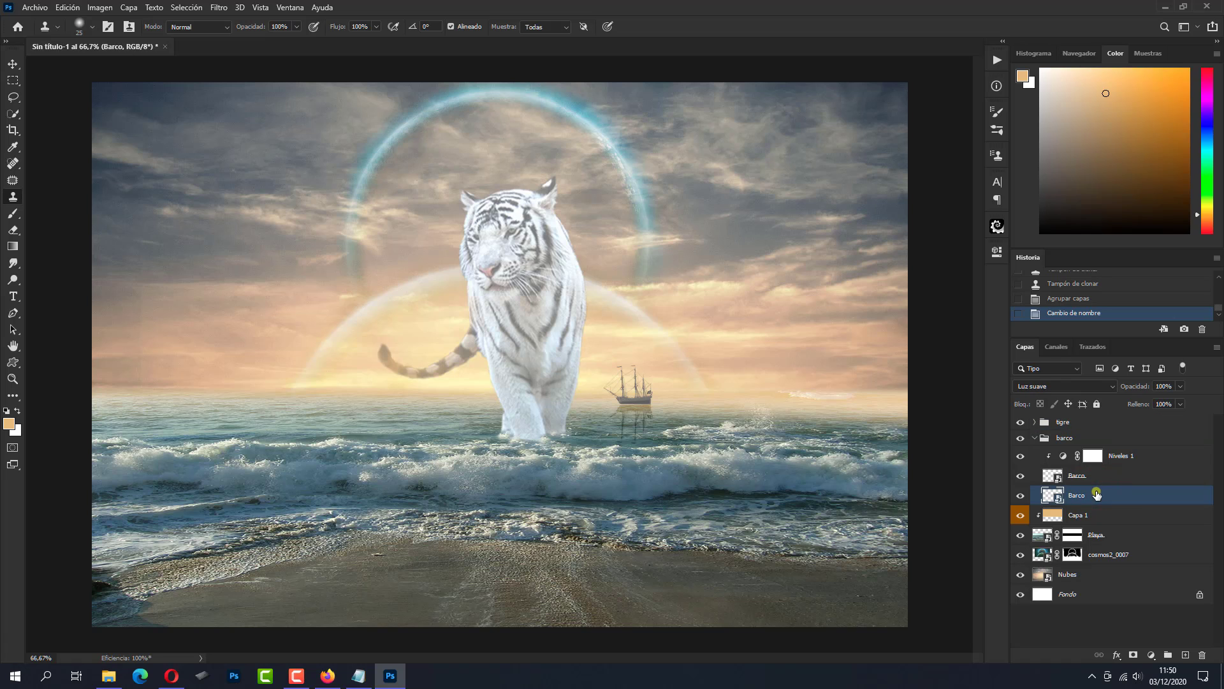
pyautogui.click(1133, 655)
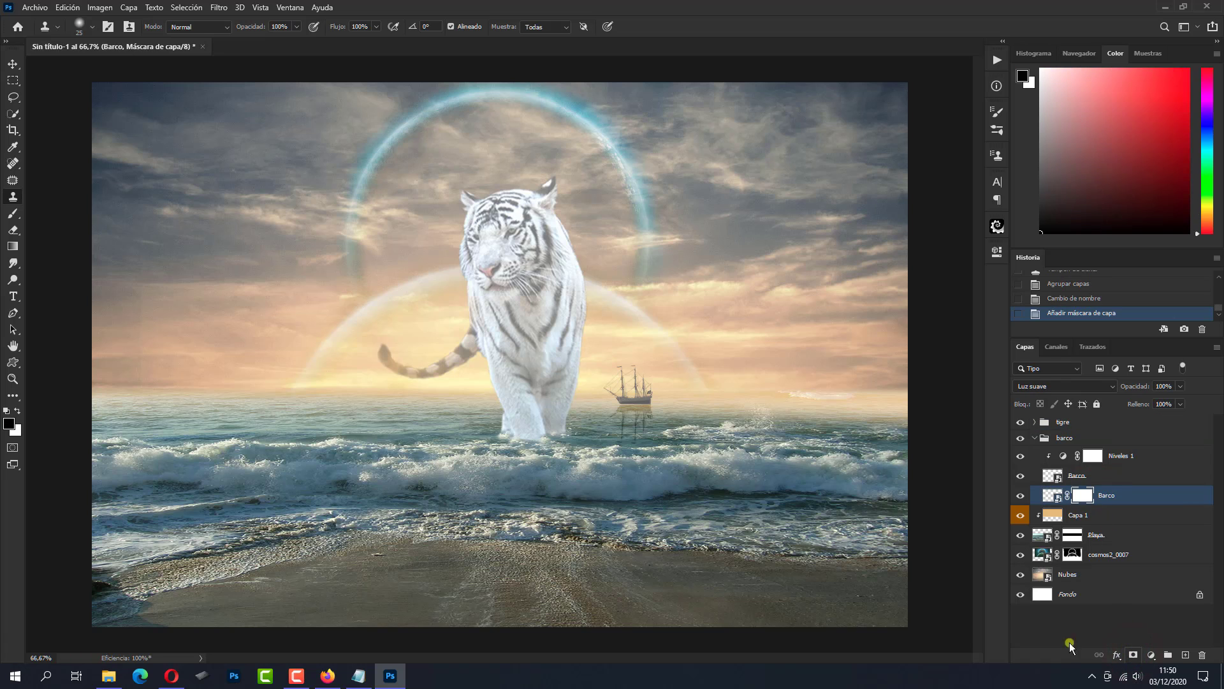
pyautogui.click(10, 246)
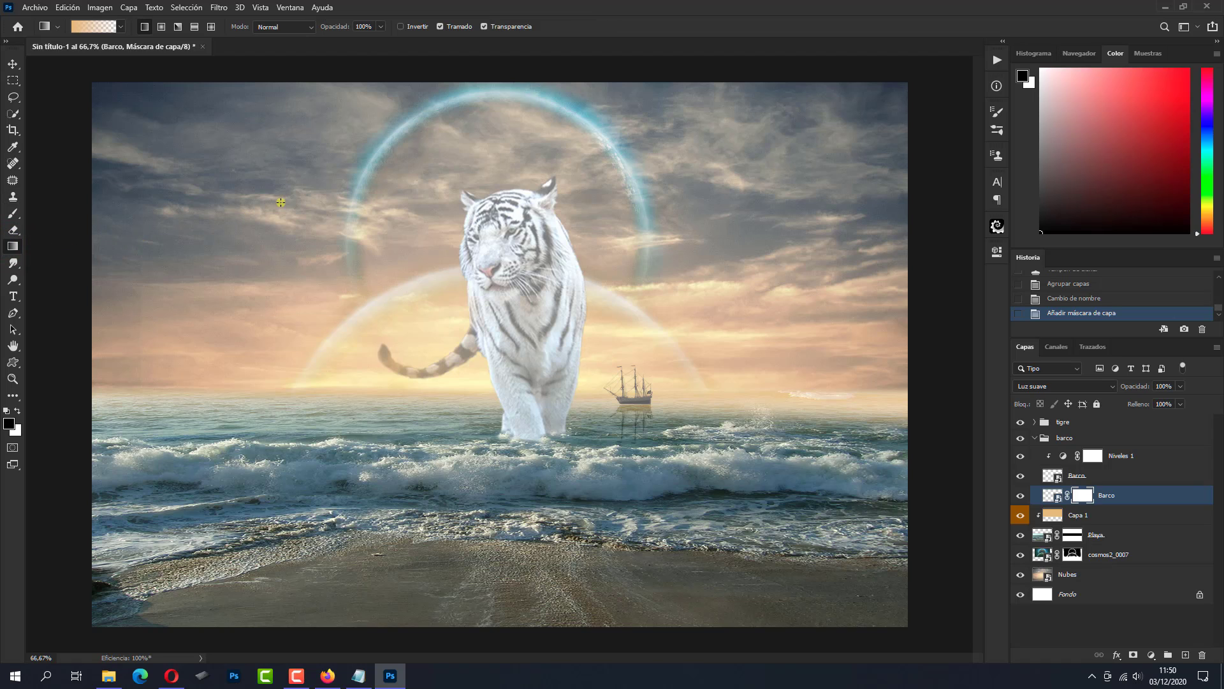
pyautogui.press('5')
pyautogui.moveTo(629, 448); pyautogui.dragTo(630, 408)
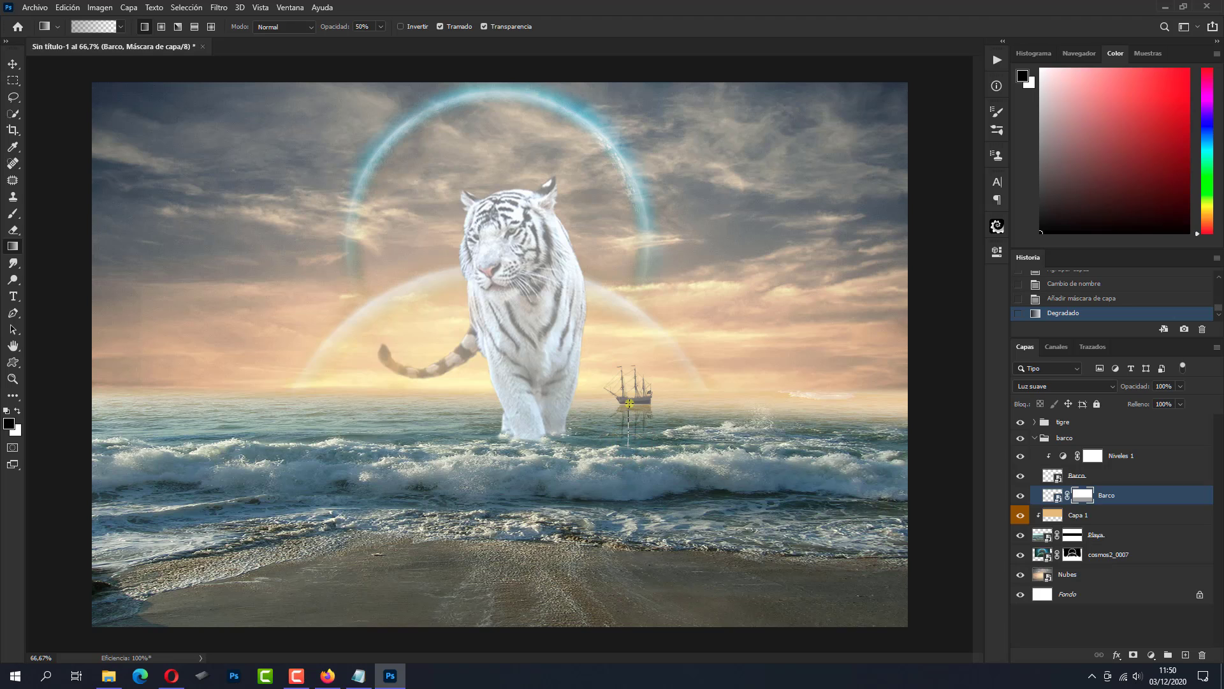
pyautogui.moveTo(630, 451); pyautogui.dragTo(639, 392)
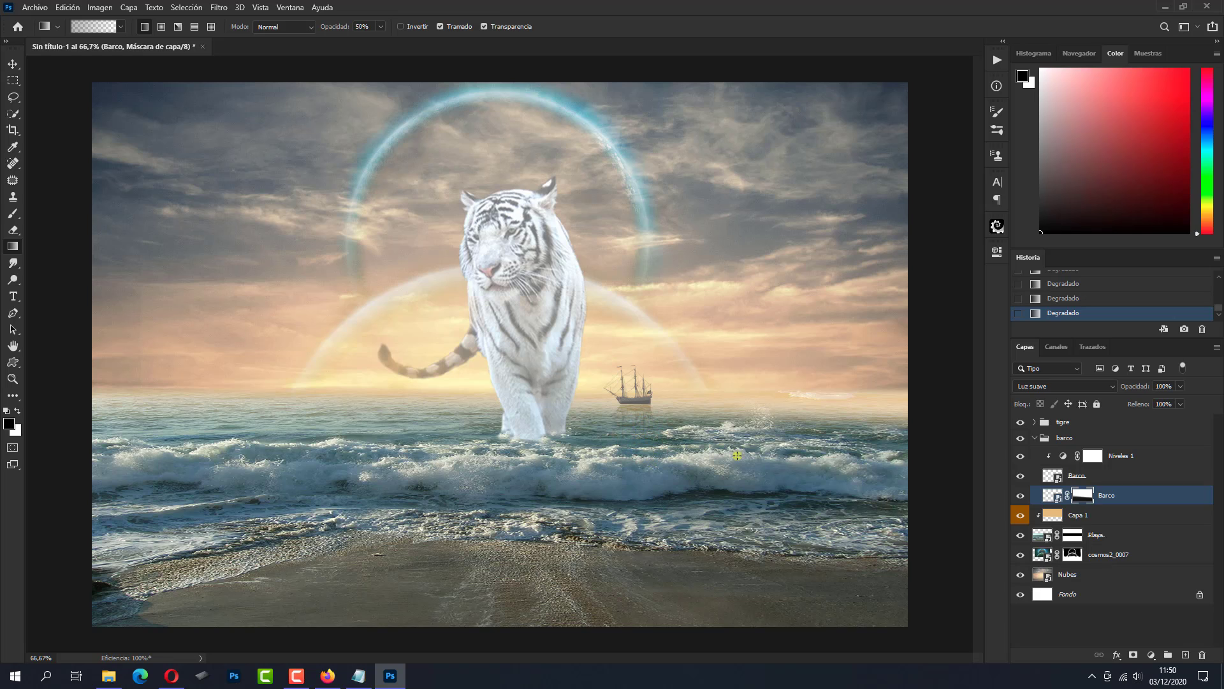
pyautogui.click(1037, 442)
pyautogui.click(1078, 422)
# Collapse the barco group and add a colour-labelled Capa 4 above it.
pyautogui.click(1084, 439)
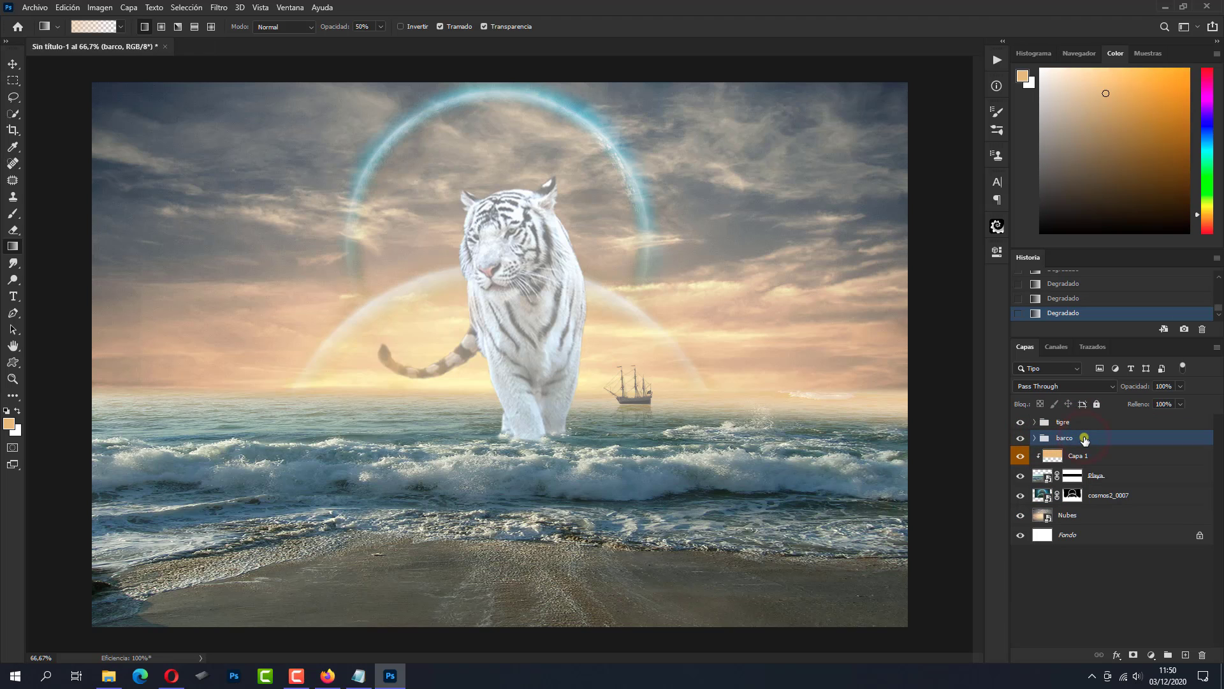
pyautogui.click(1149, 573)
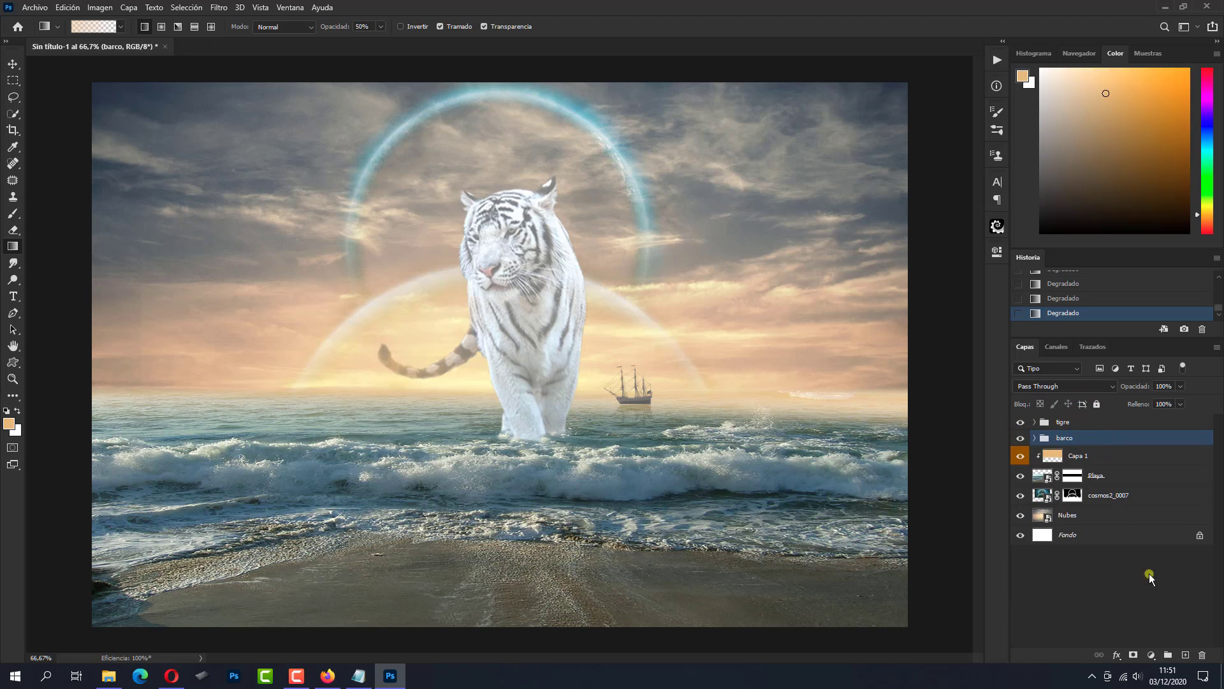
pyautogui.click(1184, 655)
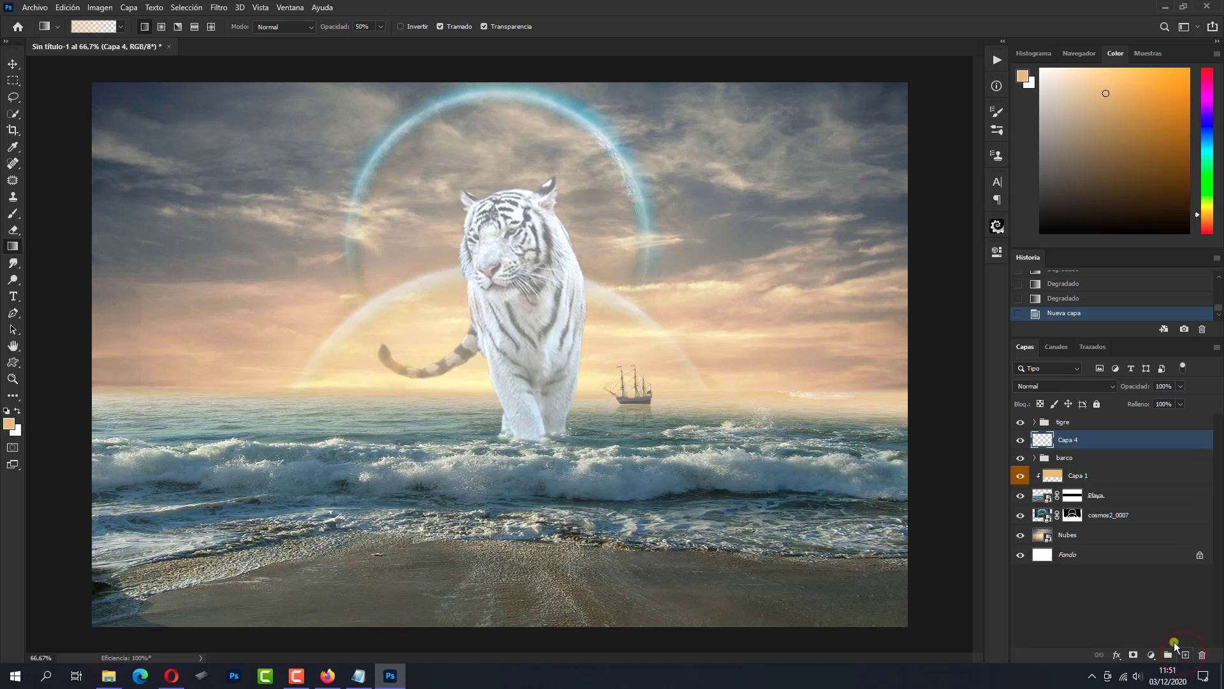
pyautogui.rightClick(1017, 441)
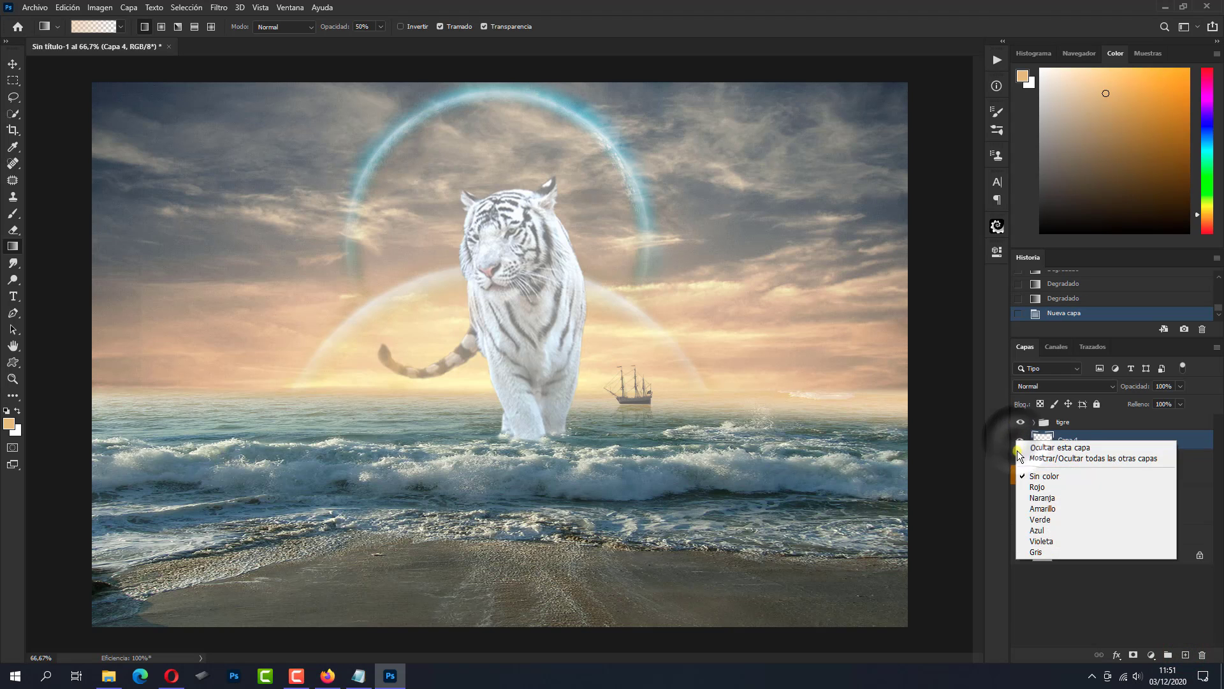
pyautogui.click(1028, 529)
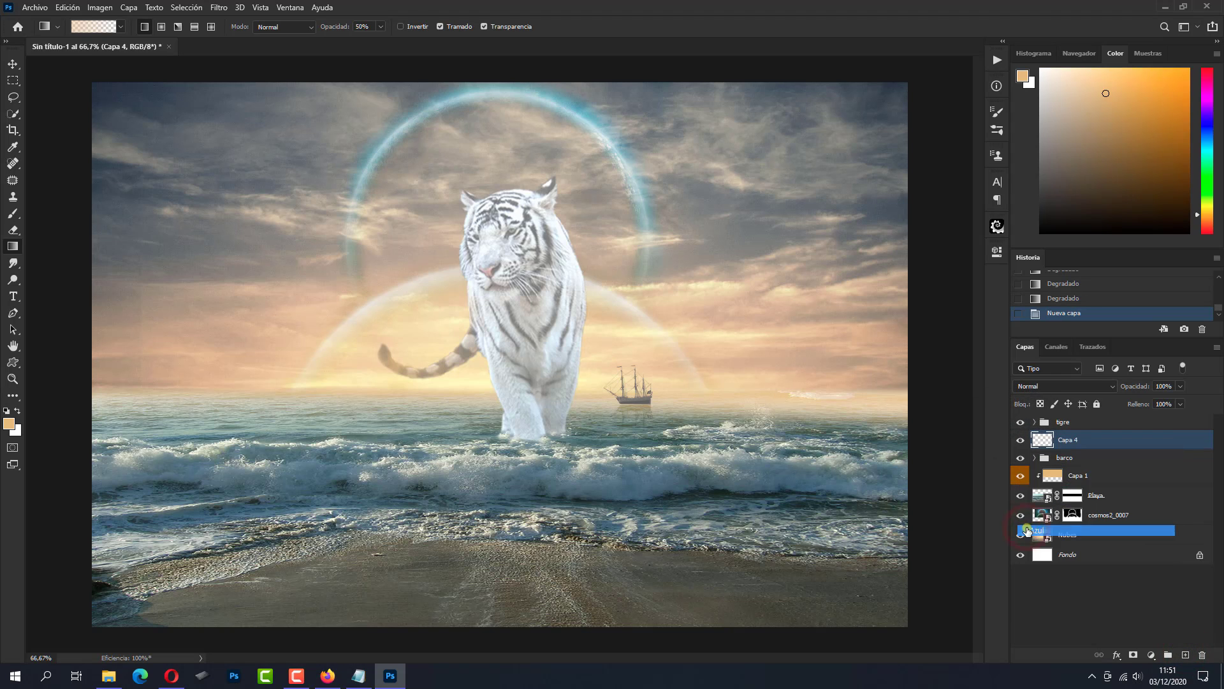
# Set the foreground to tan d8b979 and use a 300 px soft brush at 50% opacity.
pyautogui.click(9, 425)
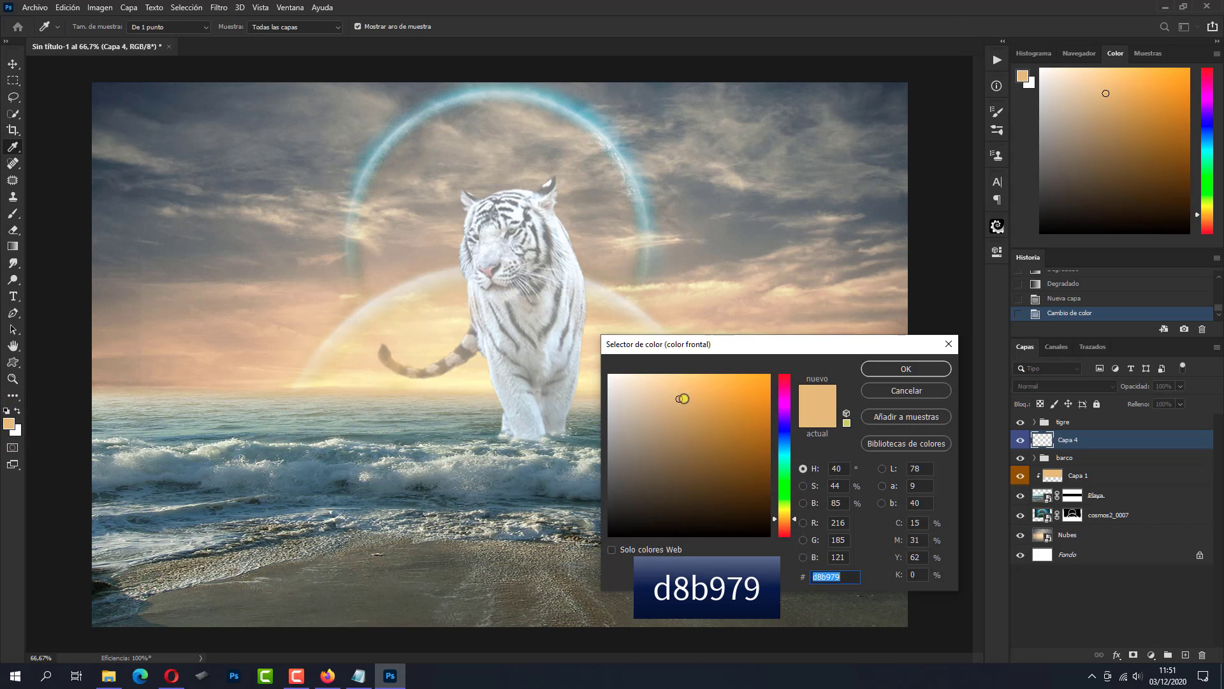
pyautogui.click(904, 368)
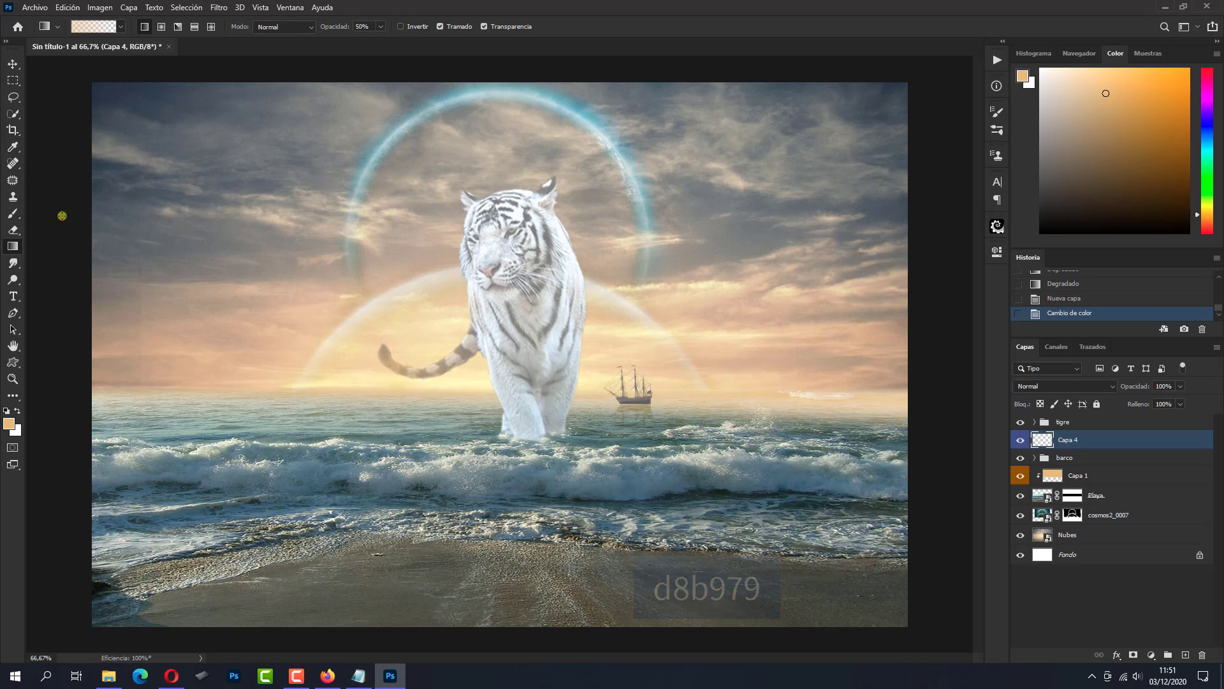
pyautogui.click(15, 216)
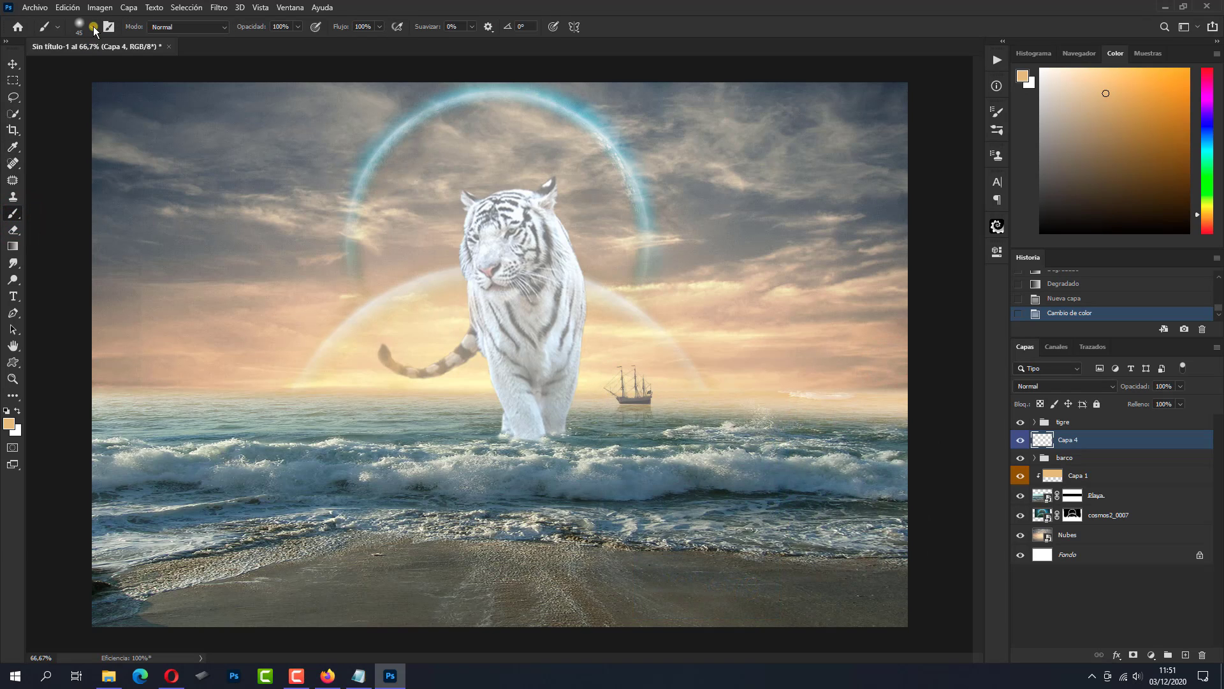
pyautogui.click(80, 27)
pyautogui.click(108, 333)
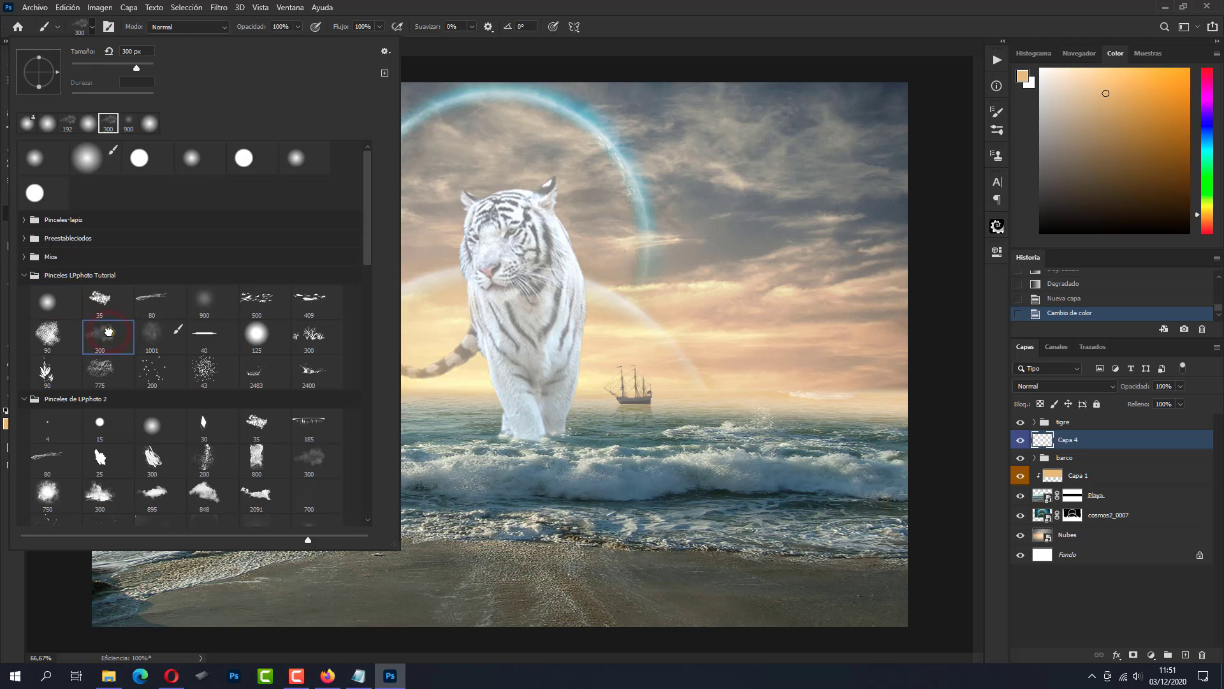
pyautogui.click(628, 25)
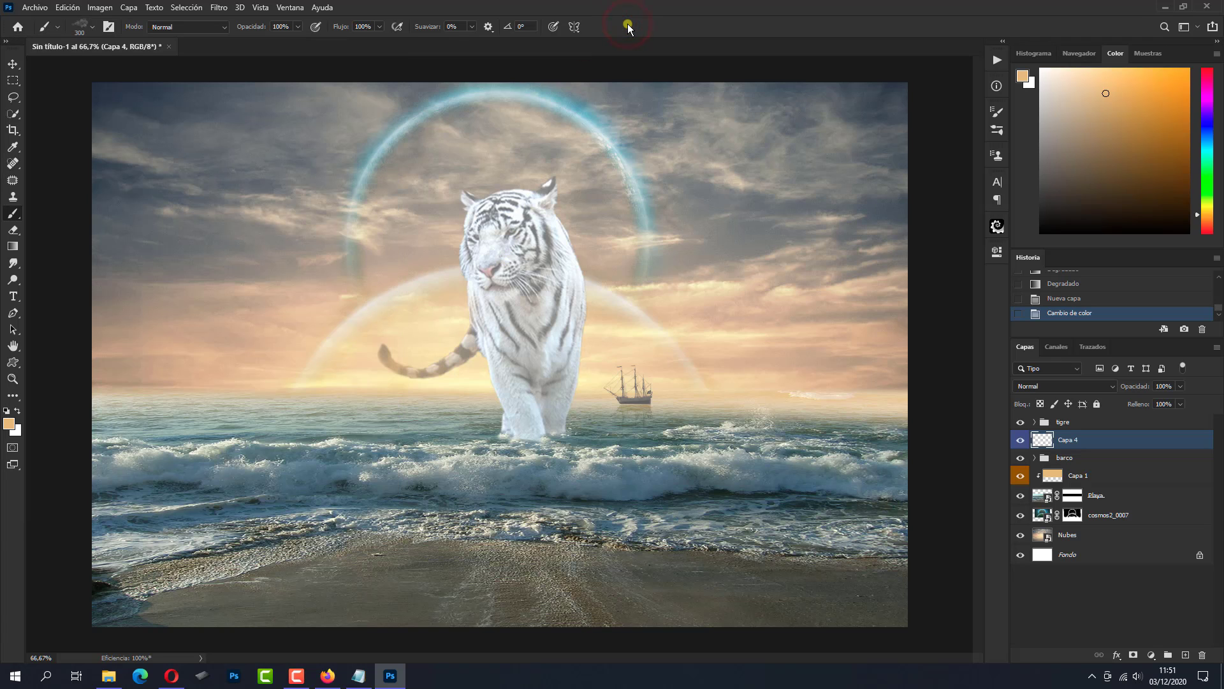
pyautogui.press('5')
# Paint warm light along the horizon and around the tiger, blended in Trama mode.
pyautogui.click(285, 373)
pyautogui.click(301, 372)
pyautogui.click(369, 381)
pyautogui.click(431, 369)
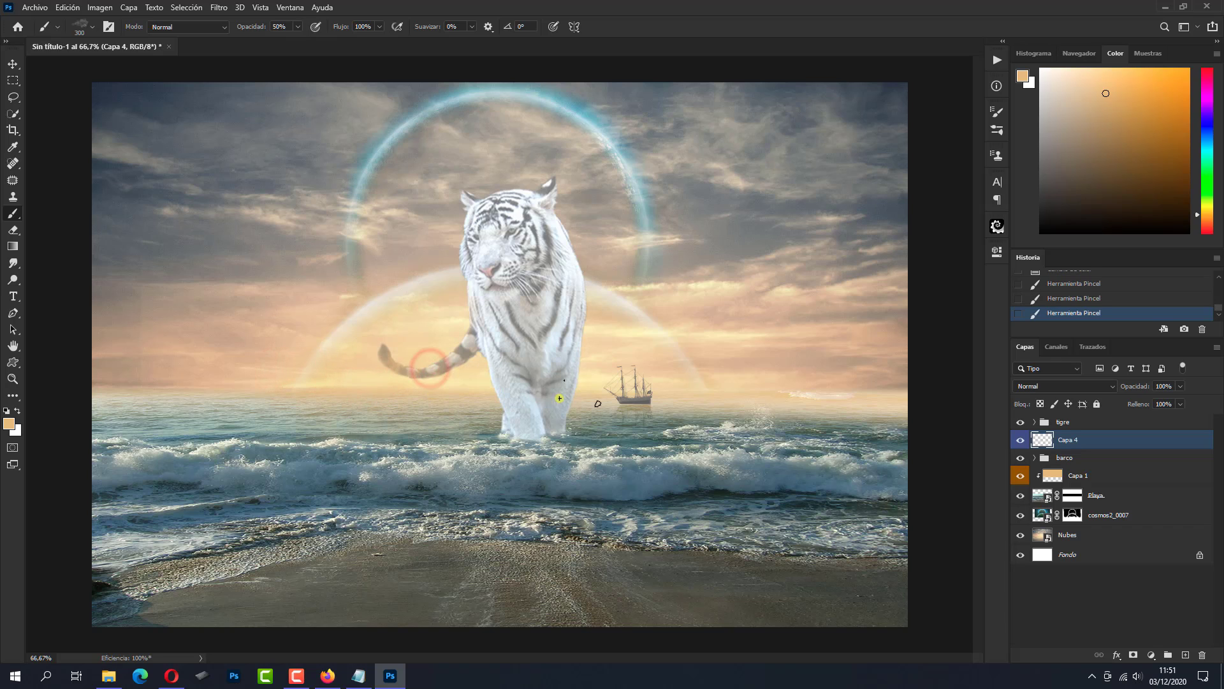
pyautogui.click(512, 373)
pyautogui.click(644, 378)
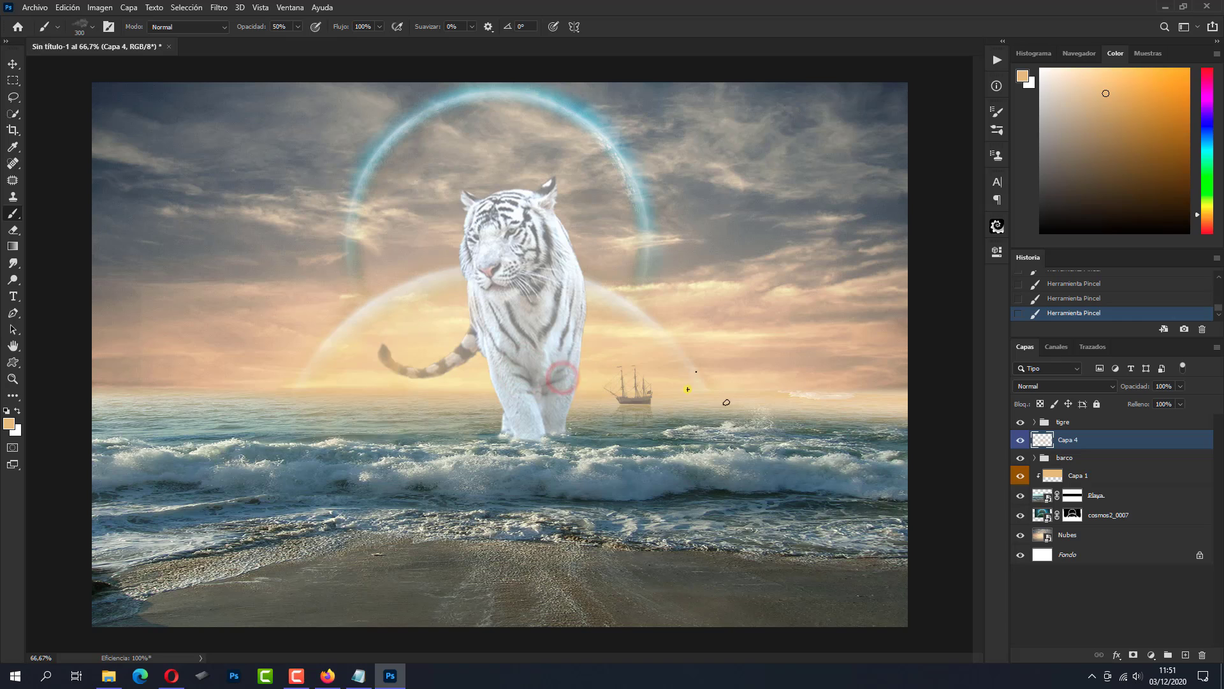
pyautogui.click(388, 378)
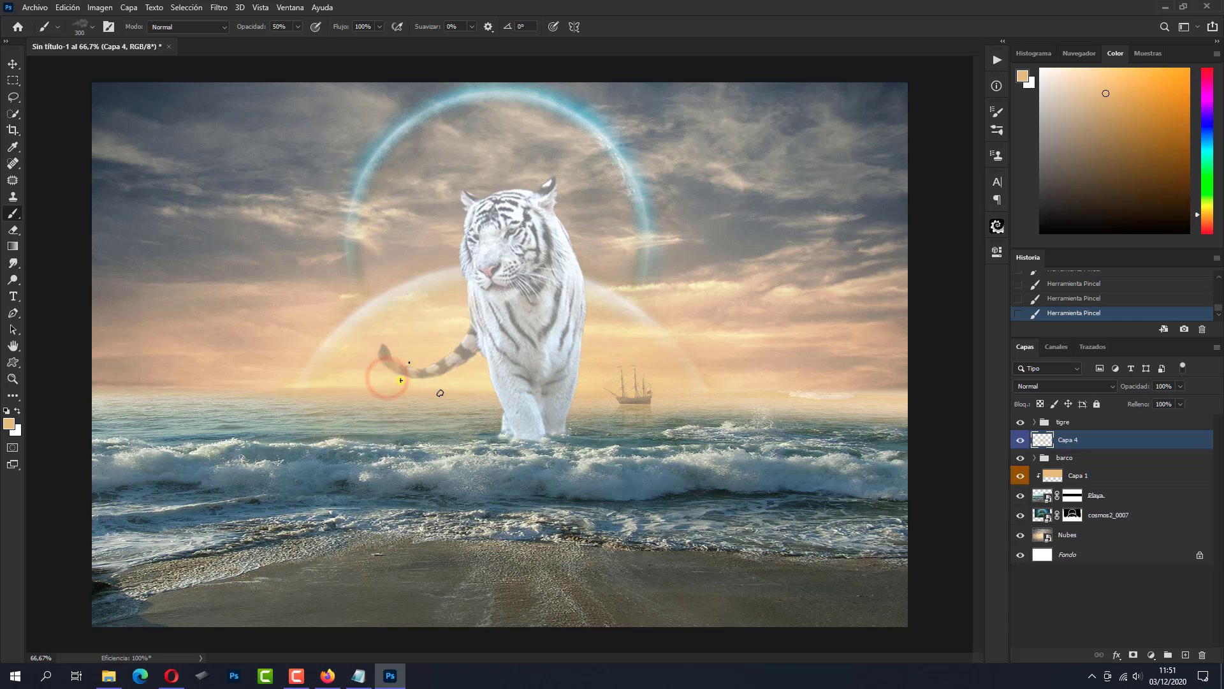
pyautogui.click(243, 374)
pyautogui.click(352, 387)
pyautogui.click(554, 381)
pyautogui.click(1034, 387)
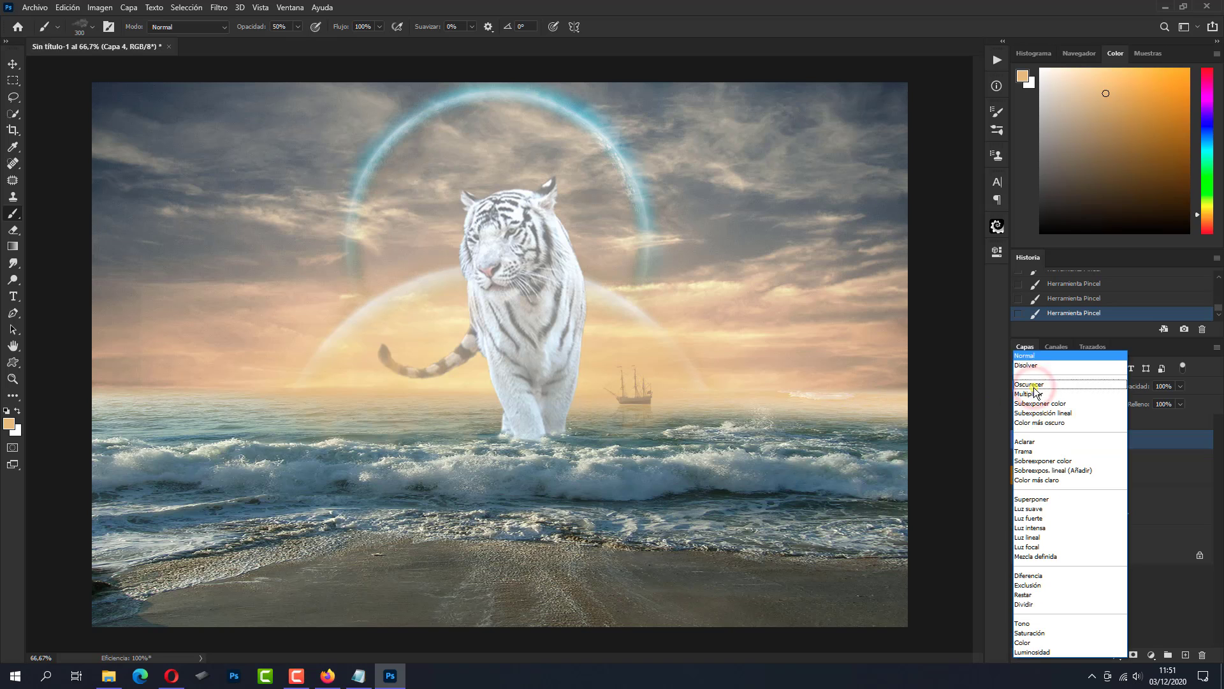
pyautogui.click(1039, 451)
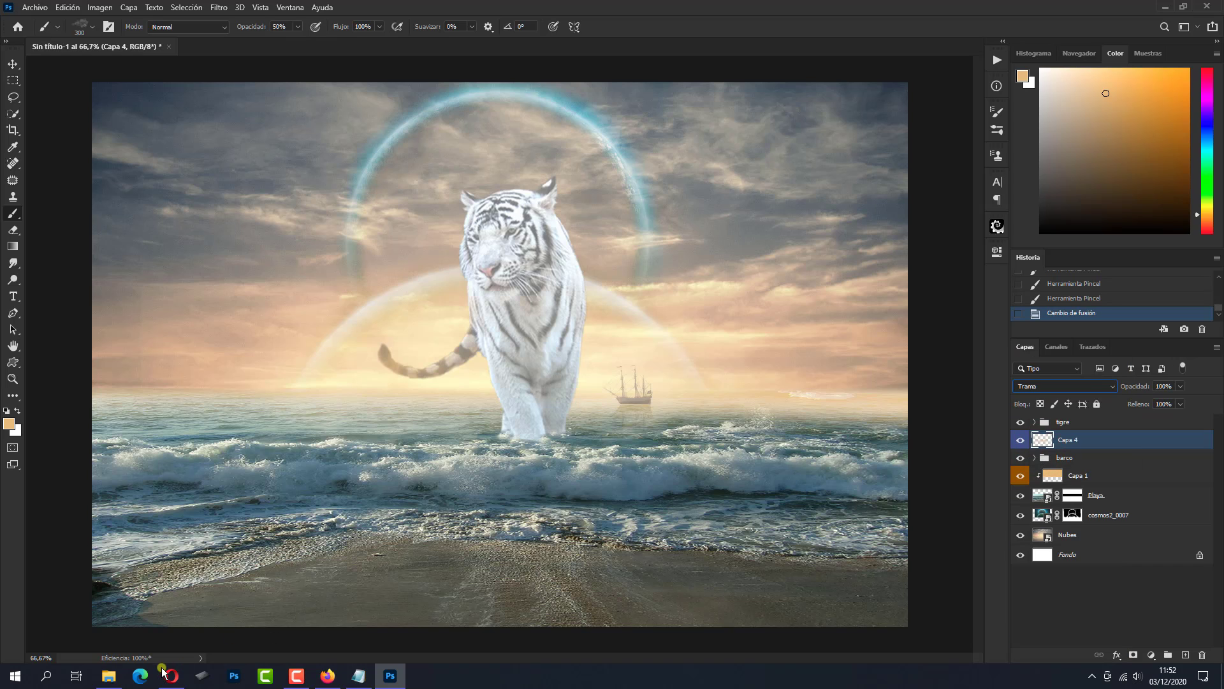
# Place the Imagen01 bokeh photo from the resources folder, scaled to cover the canvas.
pyautogui.click(115, 674)
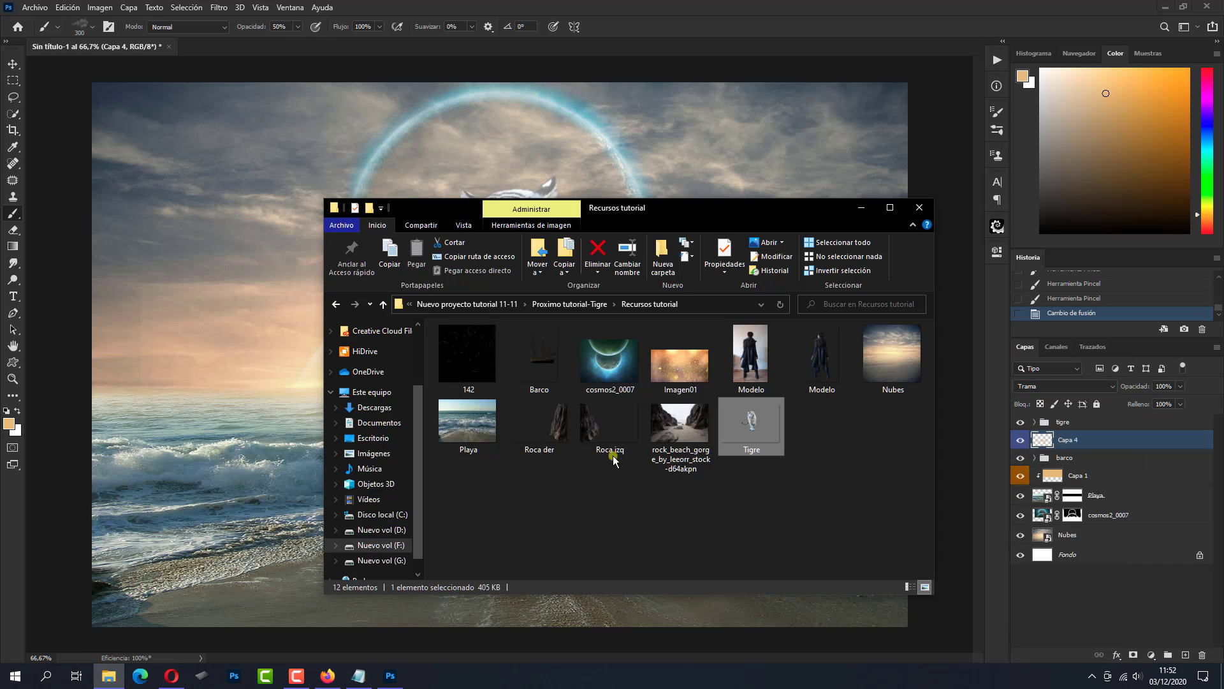
pyautogui.moveTo(678, 373); pyautogui.dragTo(594, 609)
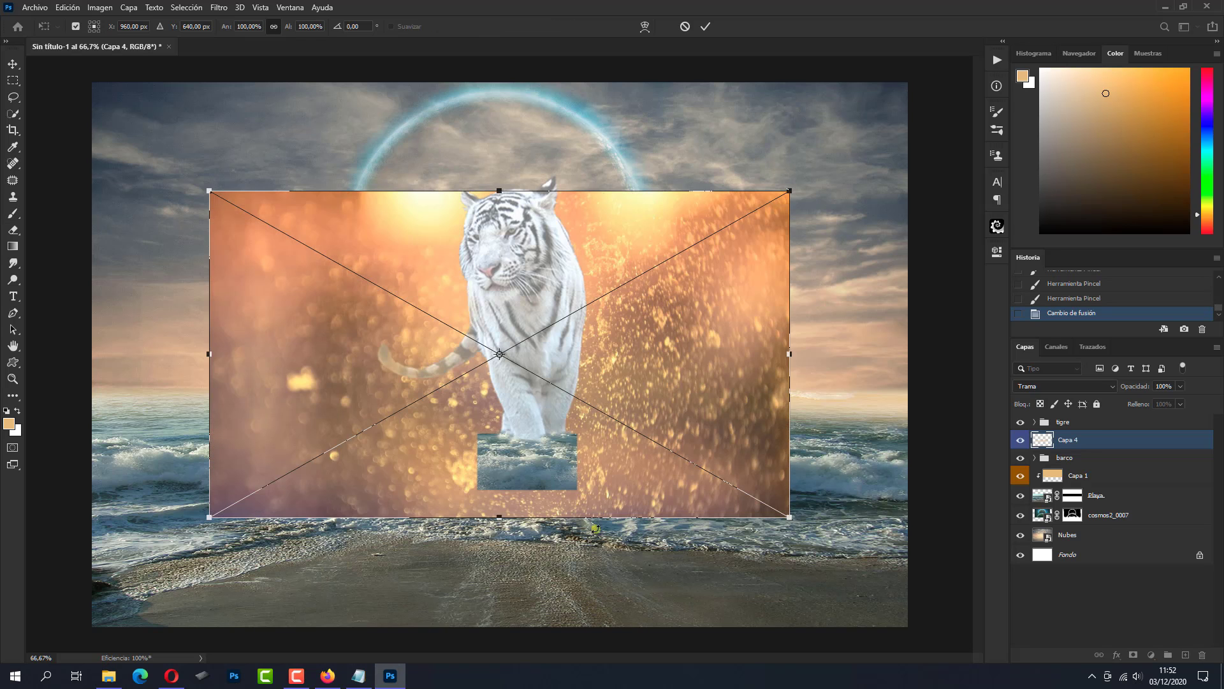
pyautogui.moveTo(789, 353); pyautogui.dragTo(986, 353)
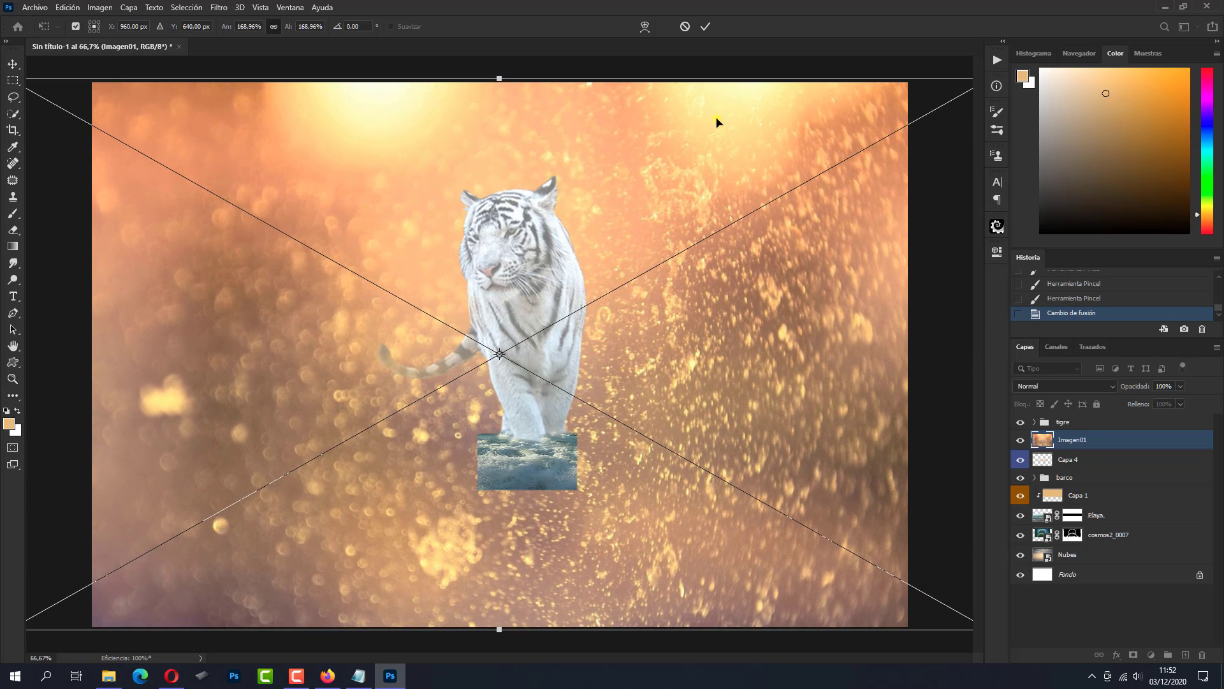
pyautogui.click(705, 27)
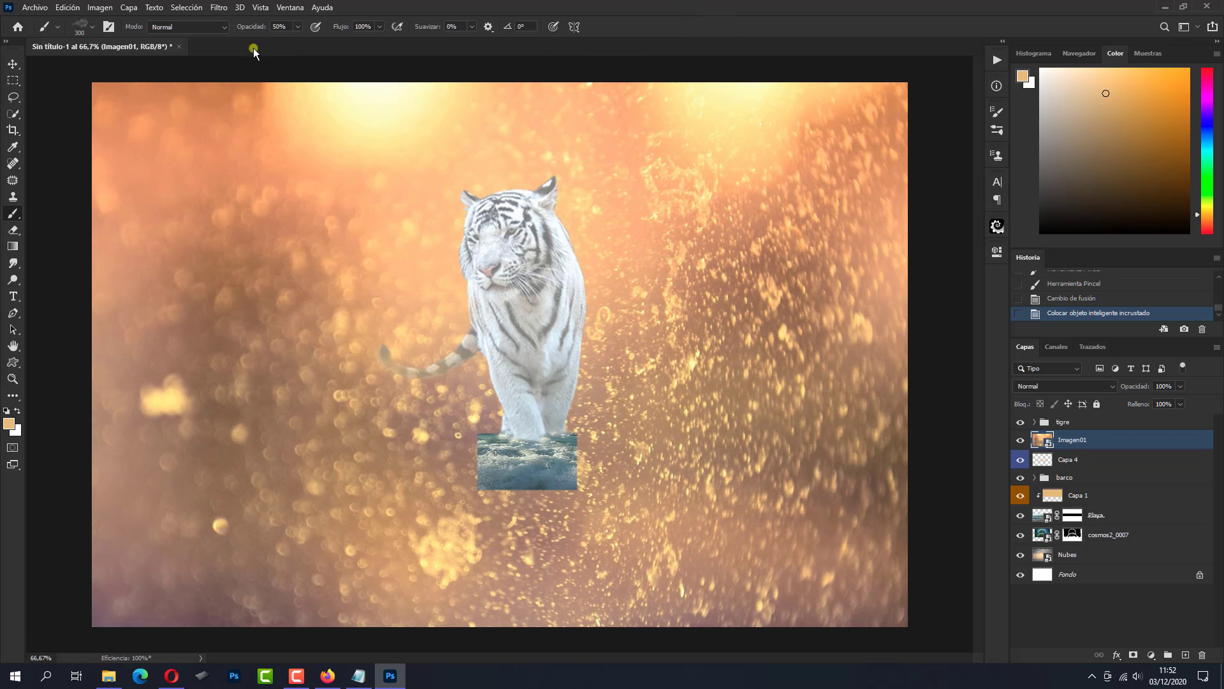
# Apply a Surface Blur to Imagen01 and set its blend mode to Superponer.
pyautogui.click(218, 8)
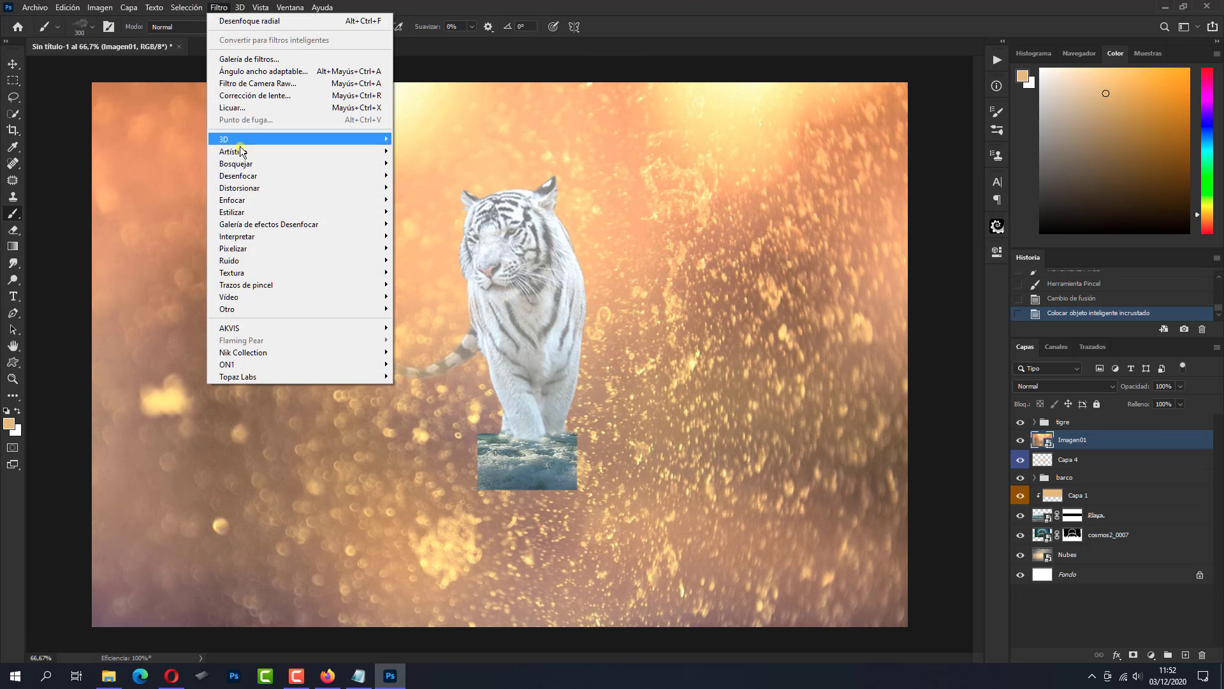
pyautogui.moveTo(287, 176)
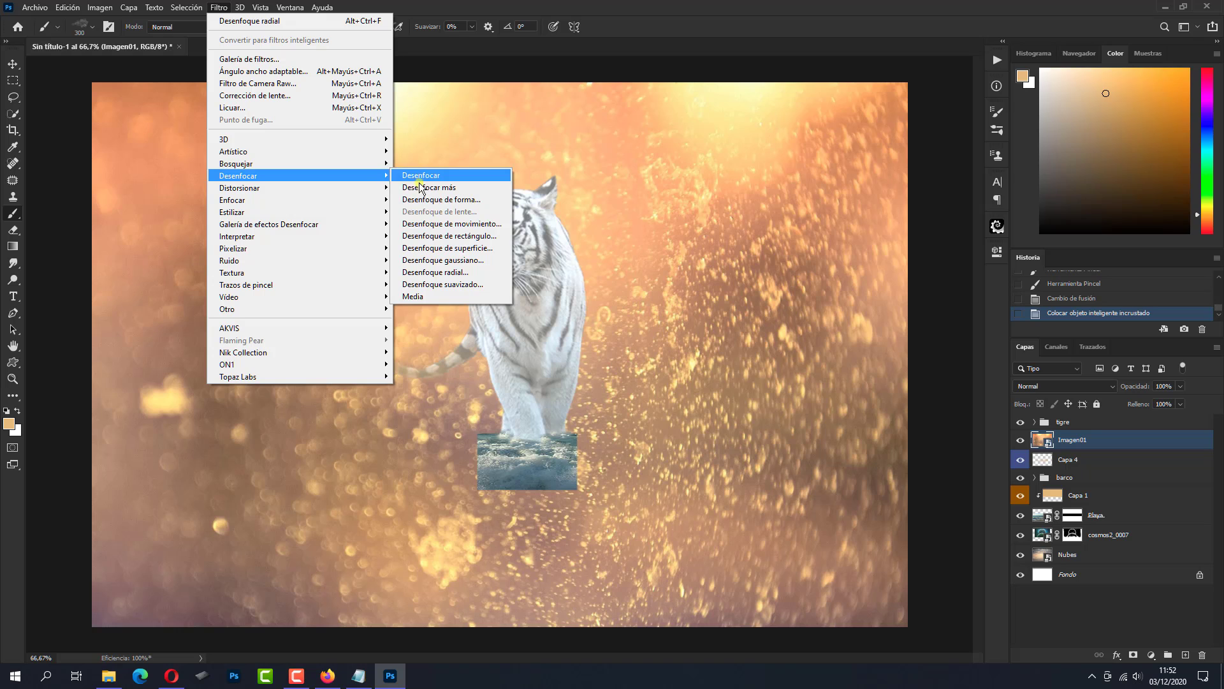
pyautogui.click(438, 248)
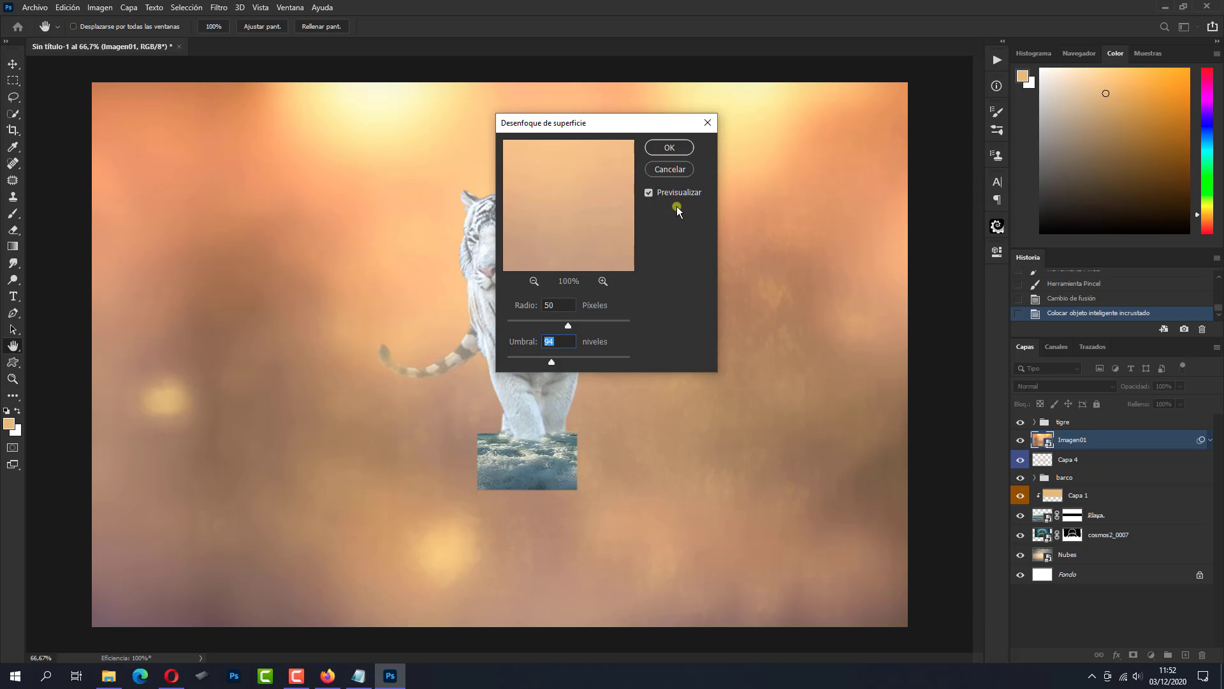
pyautogui.click(679, 147)
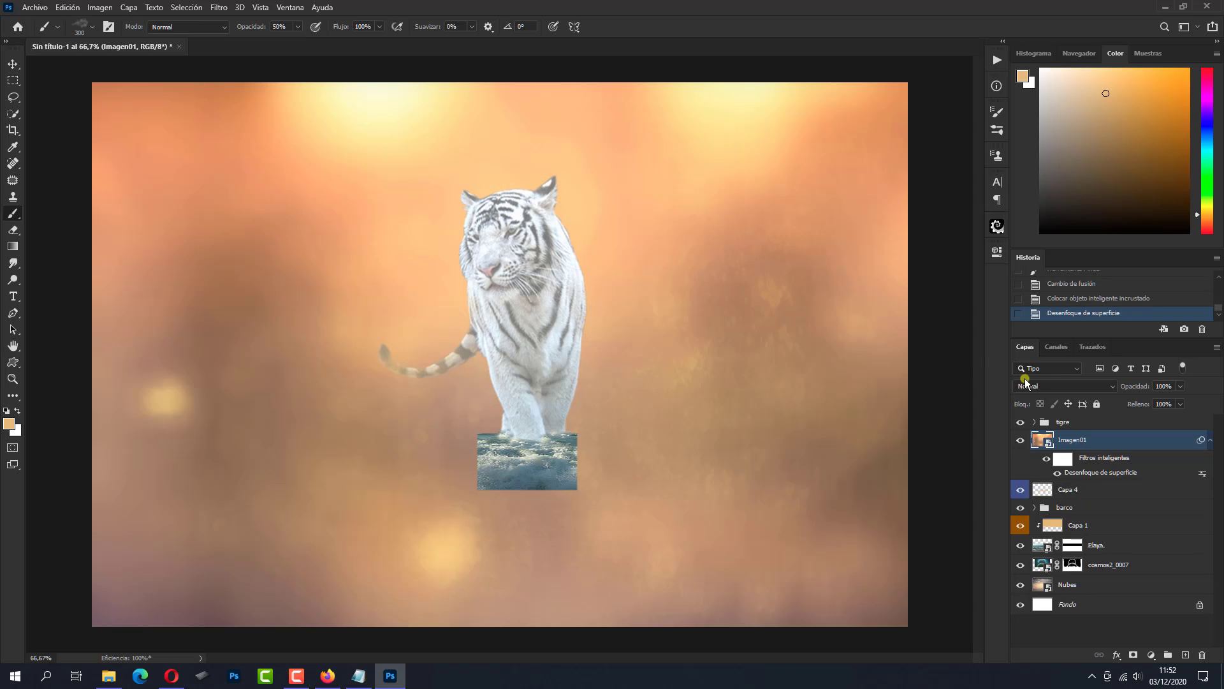
pyautogui.click(1041, 386)
pyautogui.scroll(-1, 1041, 384)
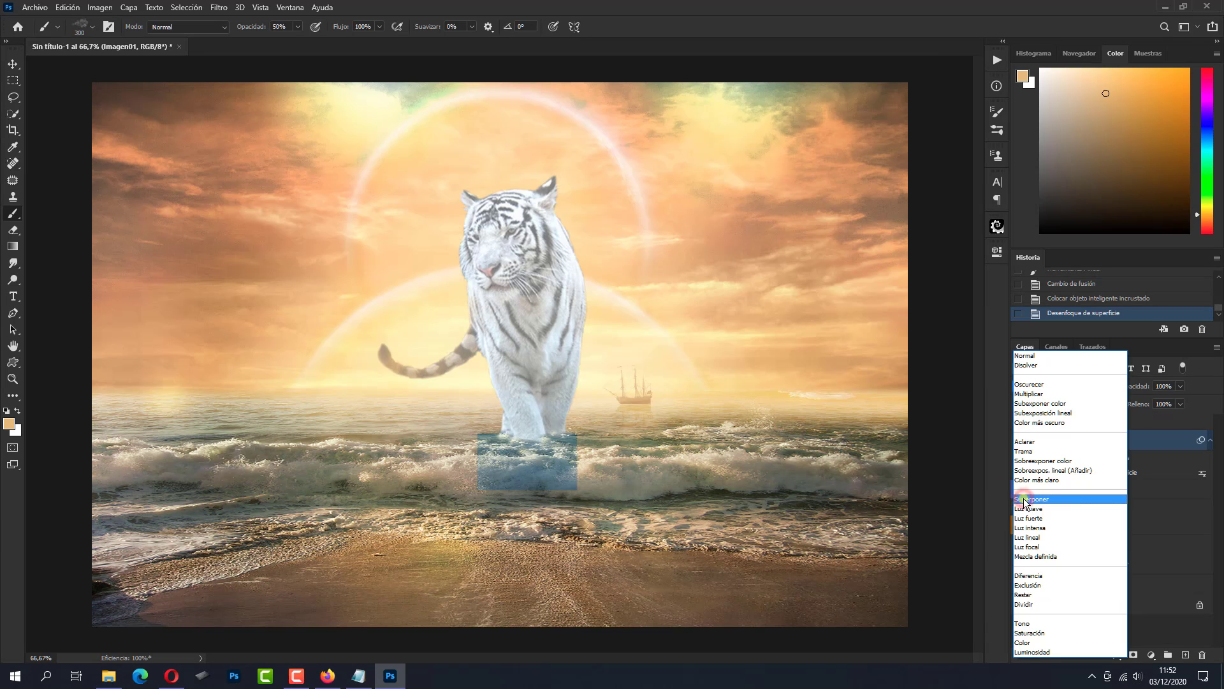
pyautogui.click(1024, 499)
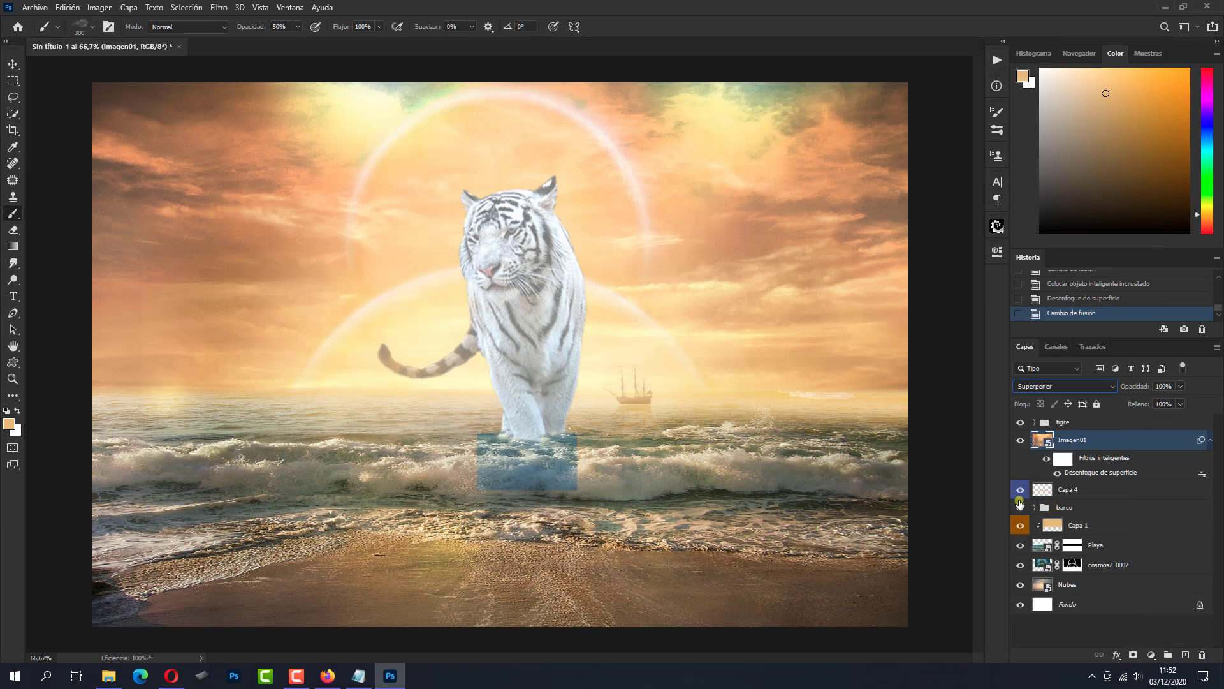
# Mask Imagen01 and set up a reversed radial foreground-to-transparent gradient at 100% opacity.
pyautogui.click(1132, 655)
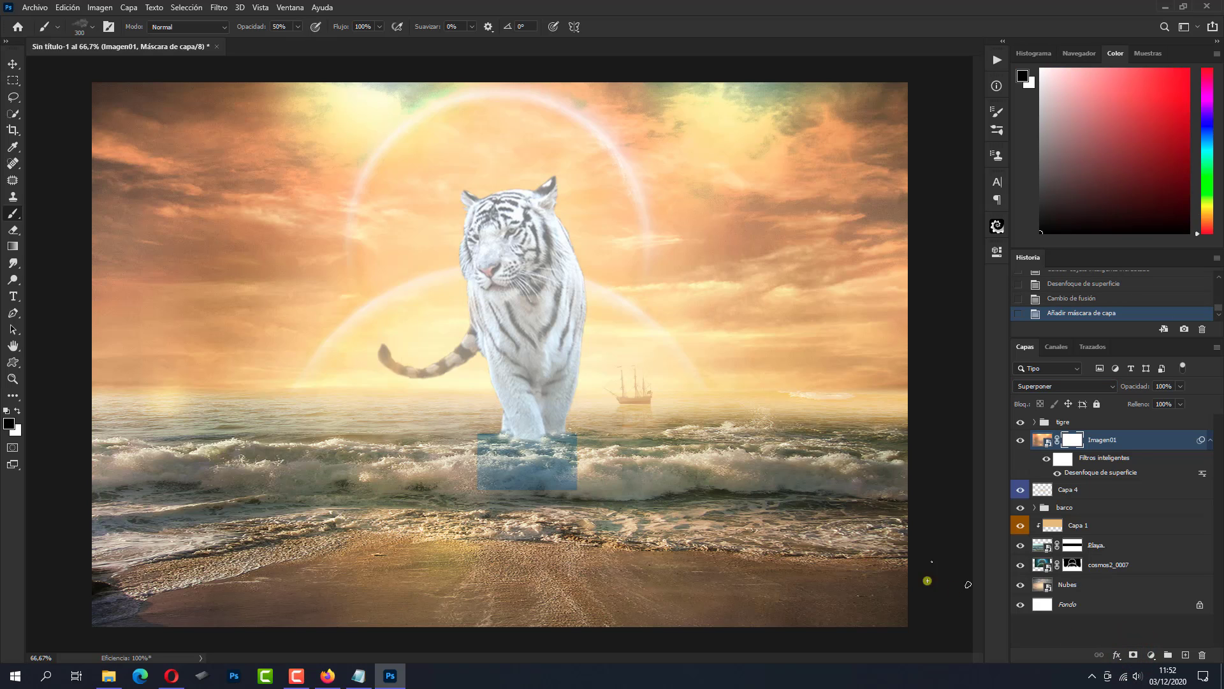
pyautogui.click(14, 250)
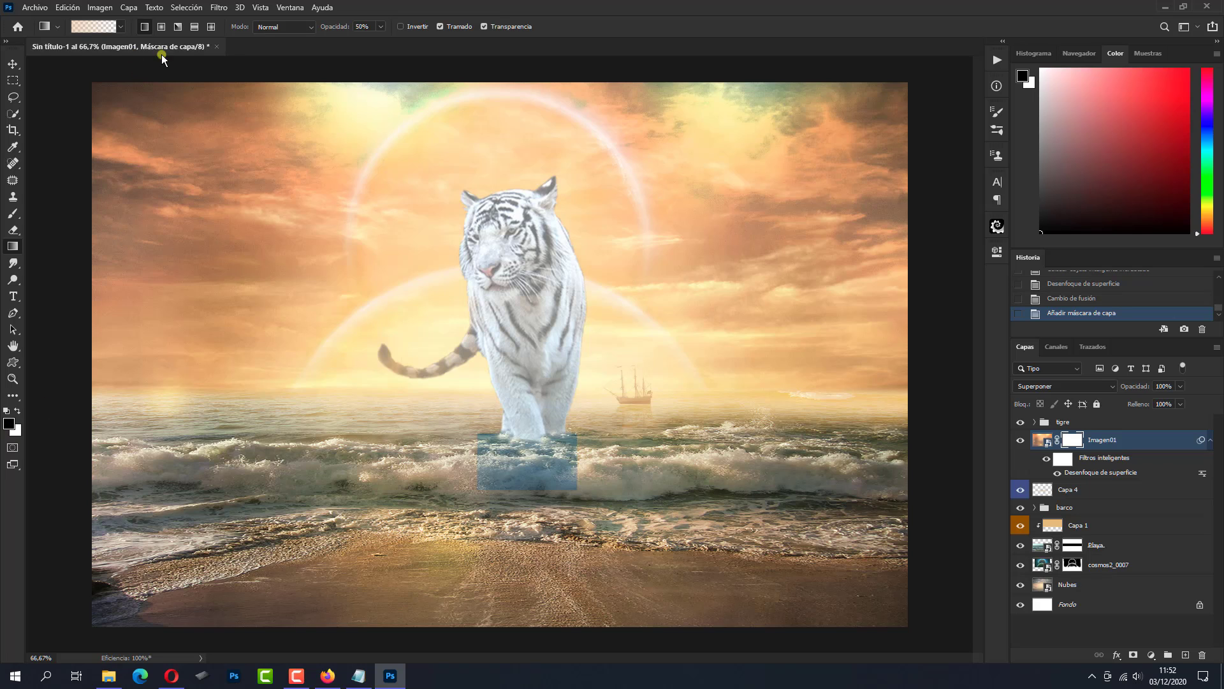
pyautogui.click(382, 27)
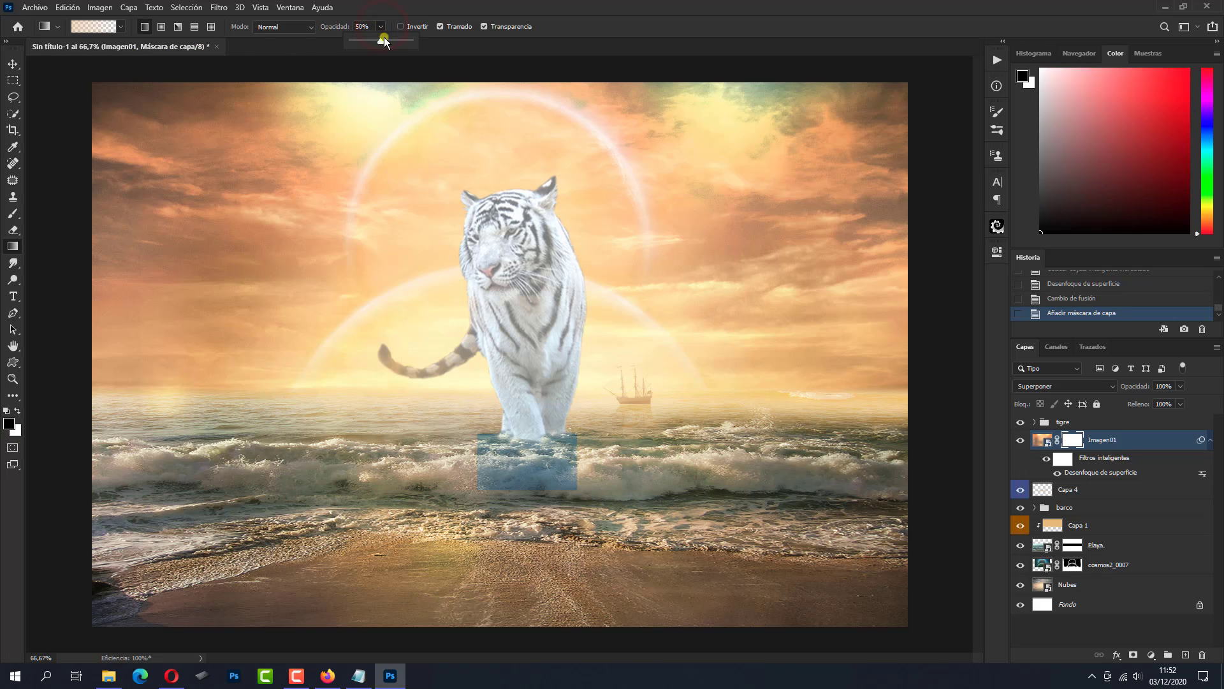
pyautogui.moveTo(383, 40); pyautogui.dragTo(415, 42)
pyautogui.click(94, 26)
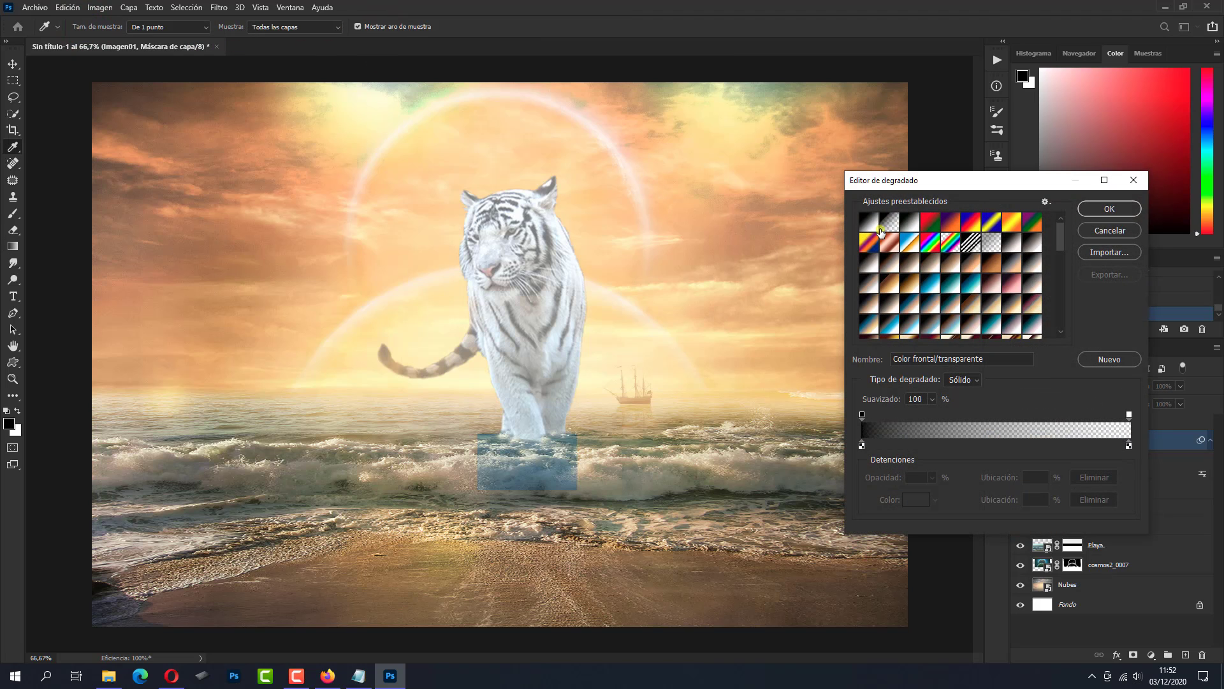
pyautogui.click(889, 222)
pyautogui.click(1109, 208)
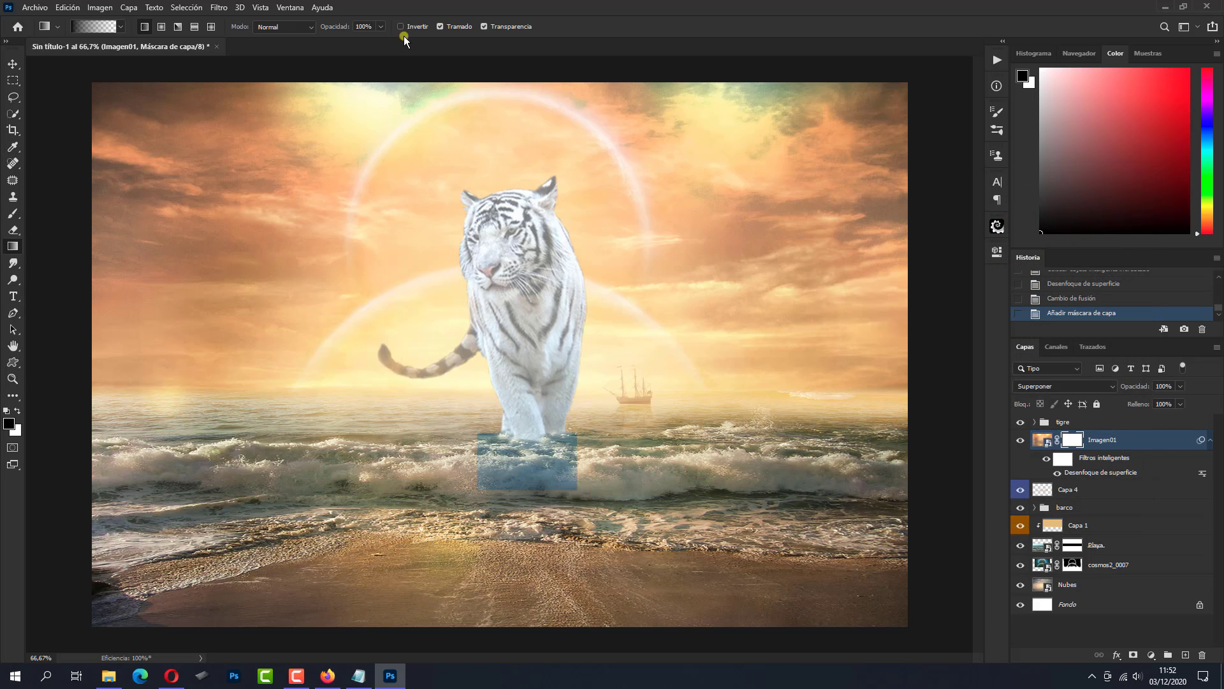
pyautogui.click(162, 27)
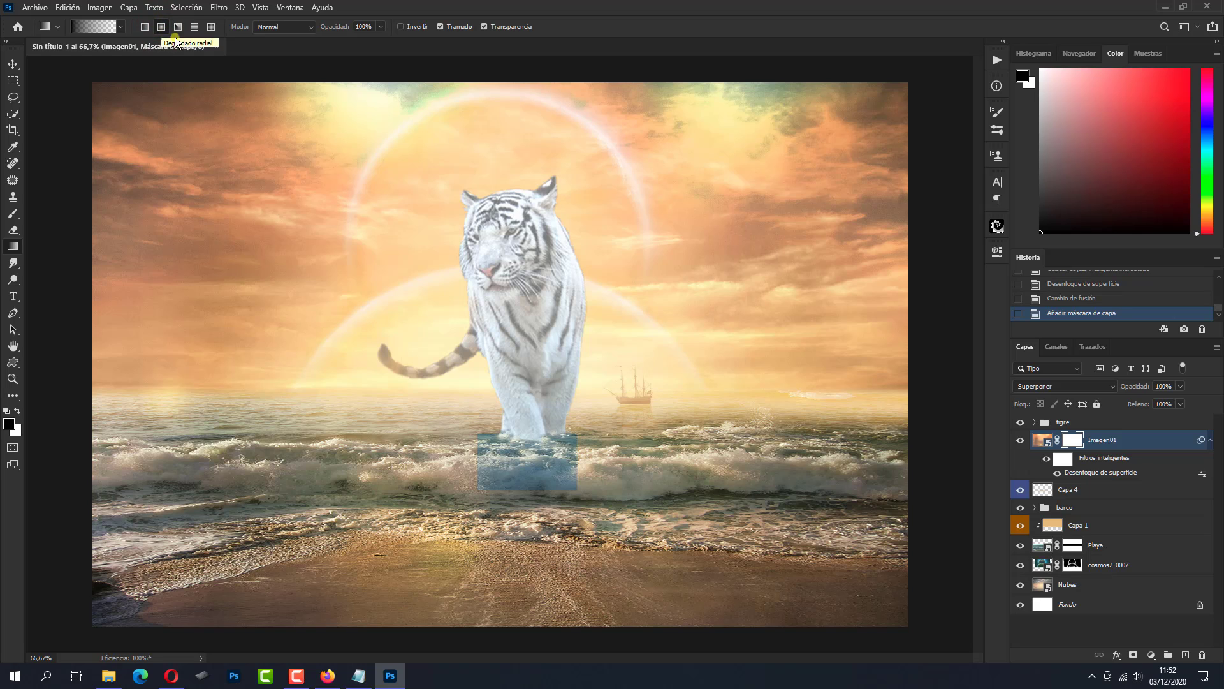
pyautogui.click(402, 26)
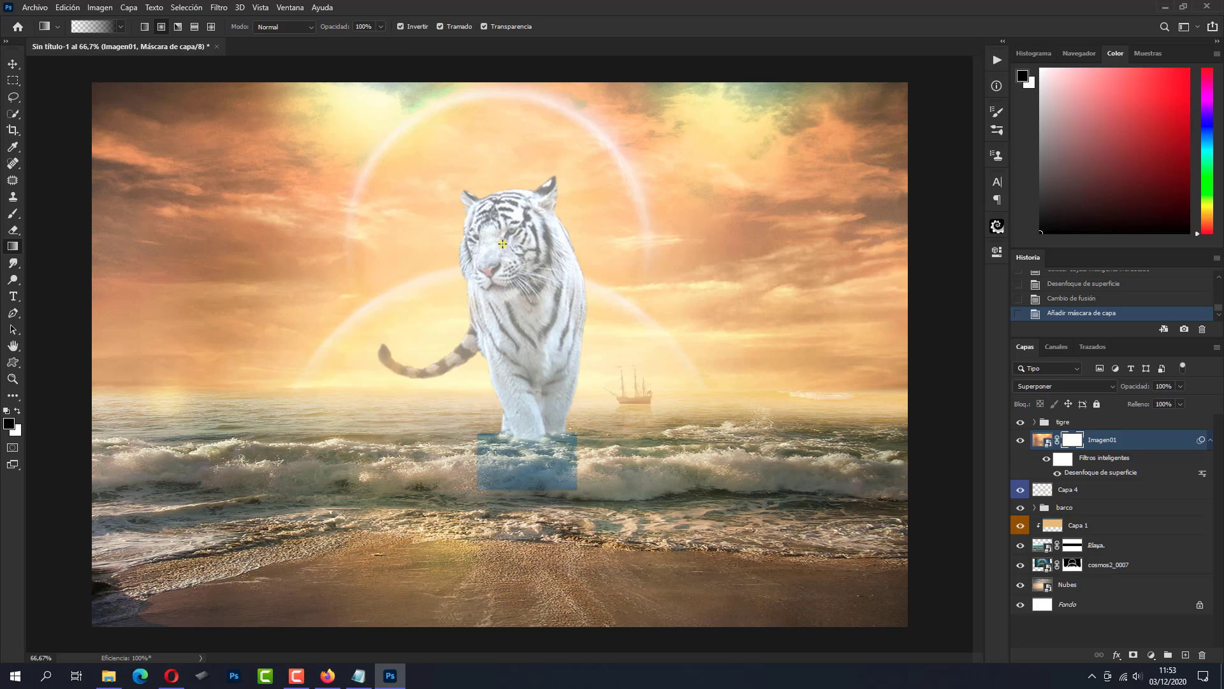
# Drag the radial gradient downward from the tiger's face on the Imagen01 mask.
pyautogui.moveTo(502, 244); pyautogui.dragTo(506, 407)
pyautogui.moveTo(510, 483); pyautogui.dragTo(511, 483)
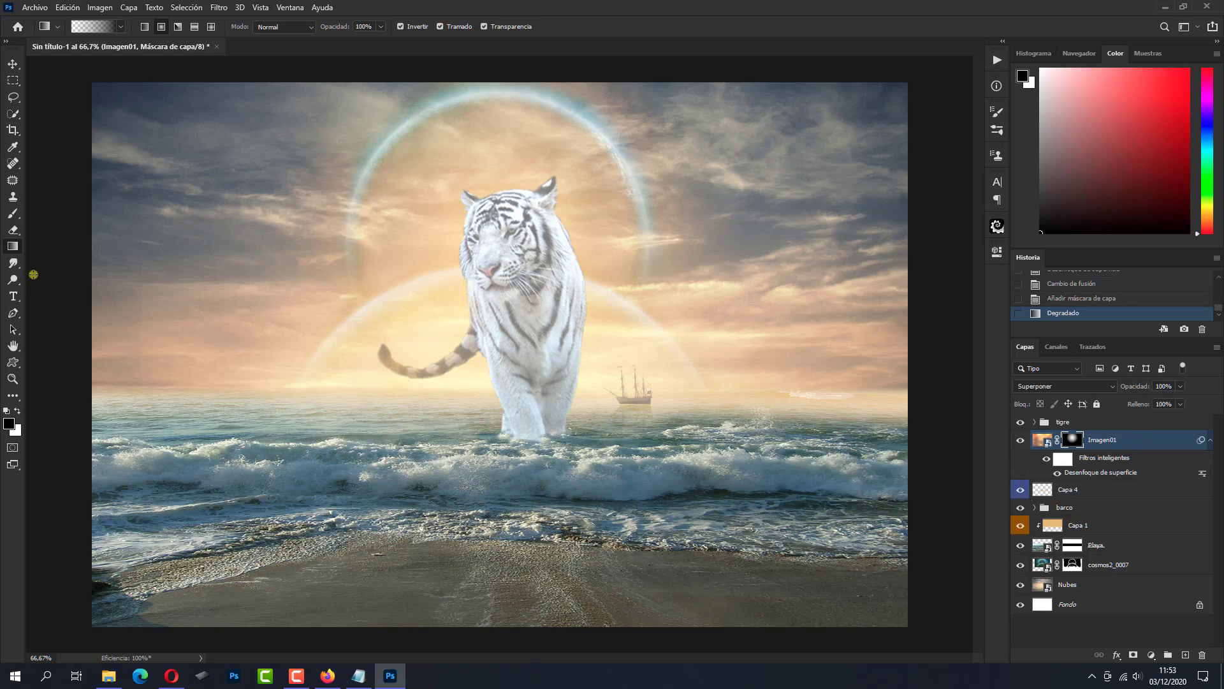
pyautogui.click(16, 214)
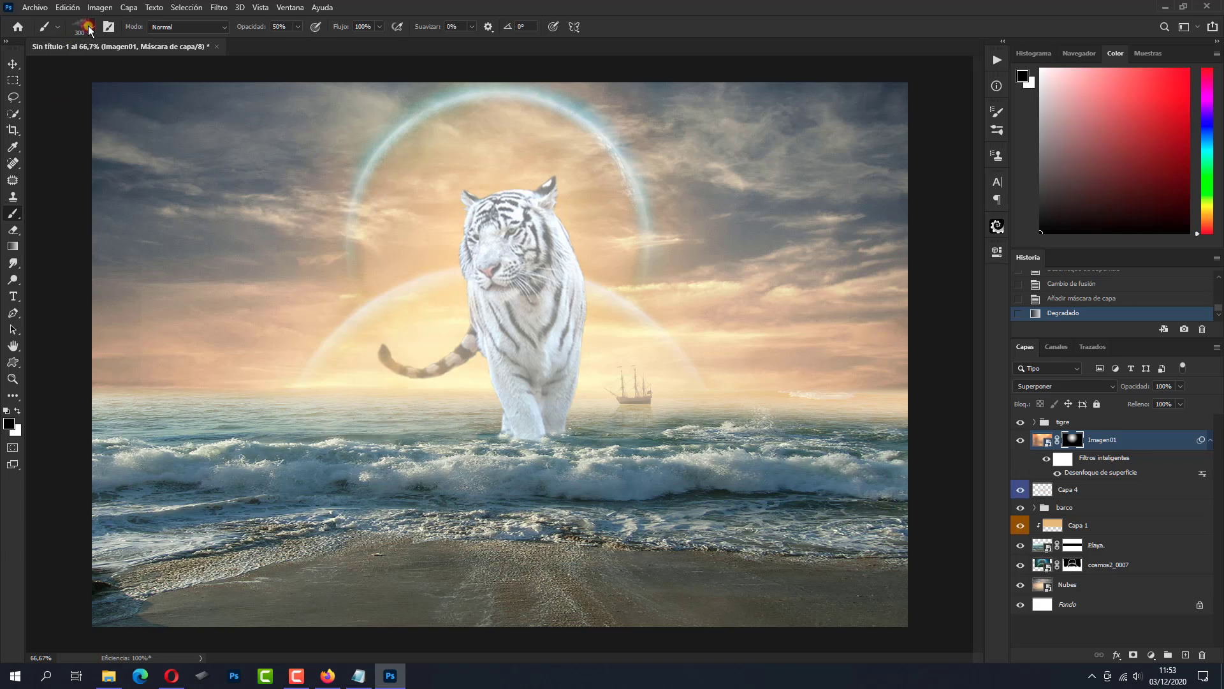
# Choose a soft round brush and make white the painting colour.
pyautogui.click(91, 26)
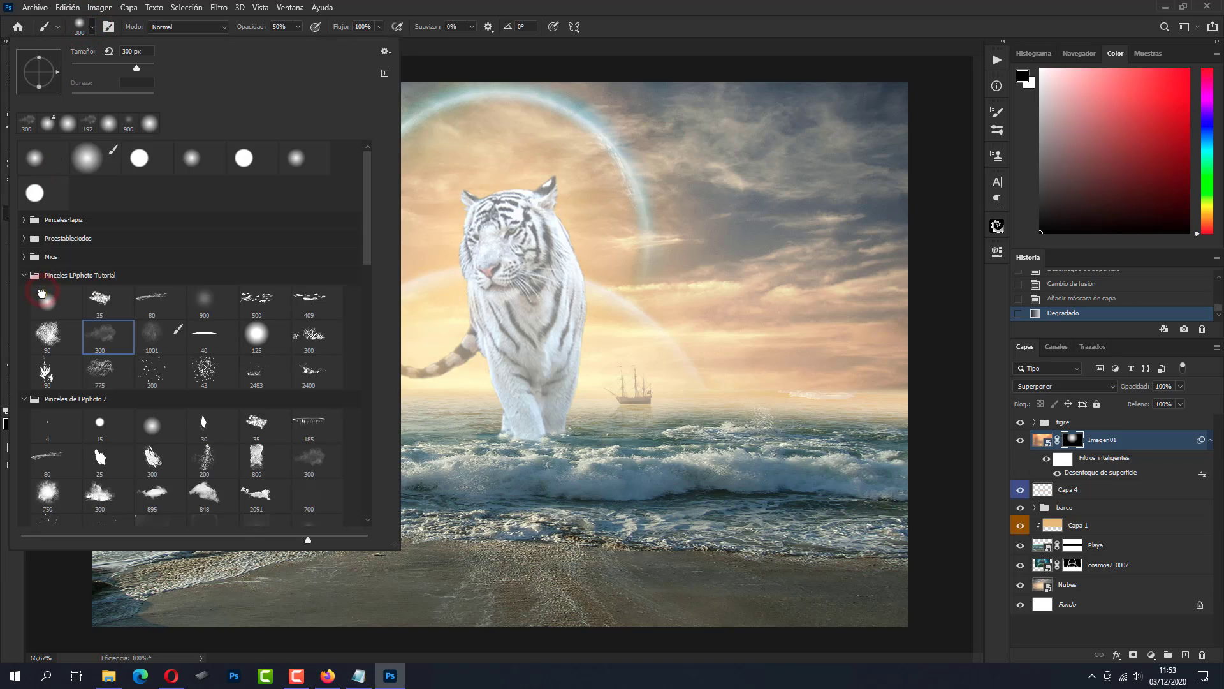
pyautogui.click(47, 301)
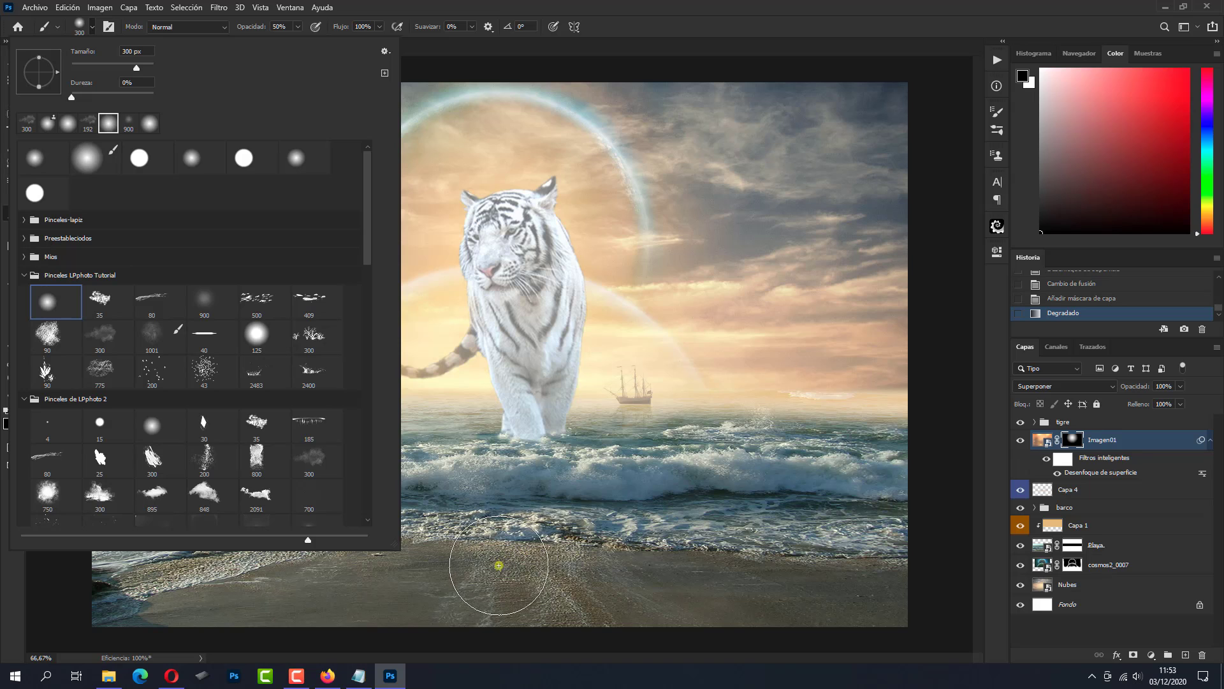
pyautogui.click(488, 578)
pyautogui.press('x')
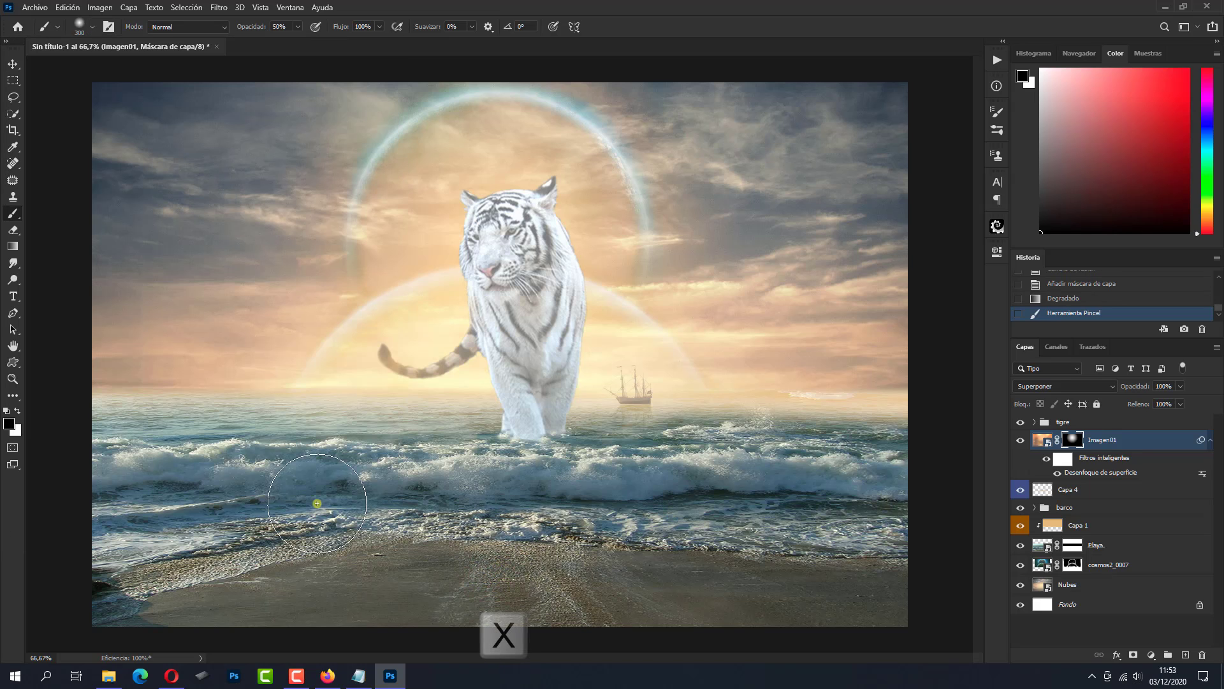
pyautogui.press('x')
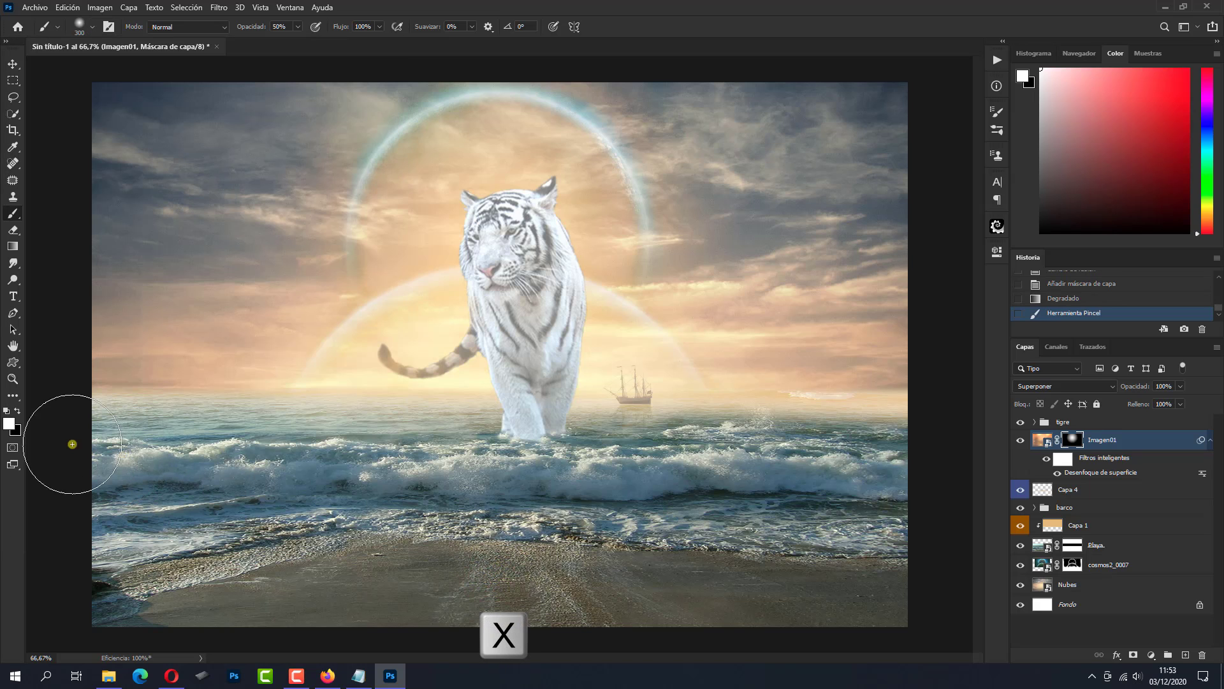
# Paint white on Imagen01's mask across the sand to restore the warm glow.
pyautogui.moveTo(387, 576); pyautogui.dragTo(581, 582)
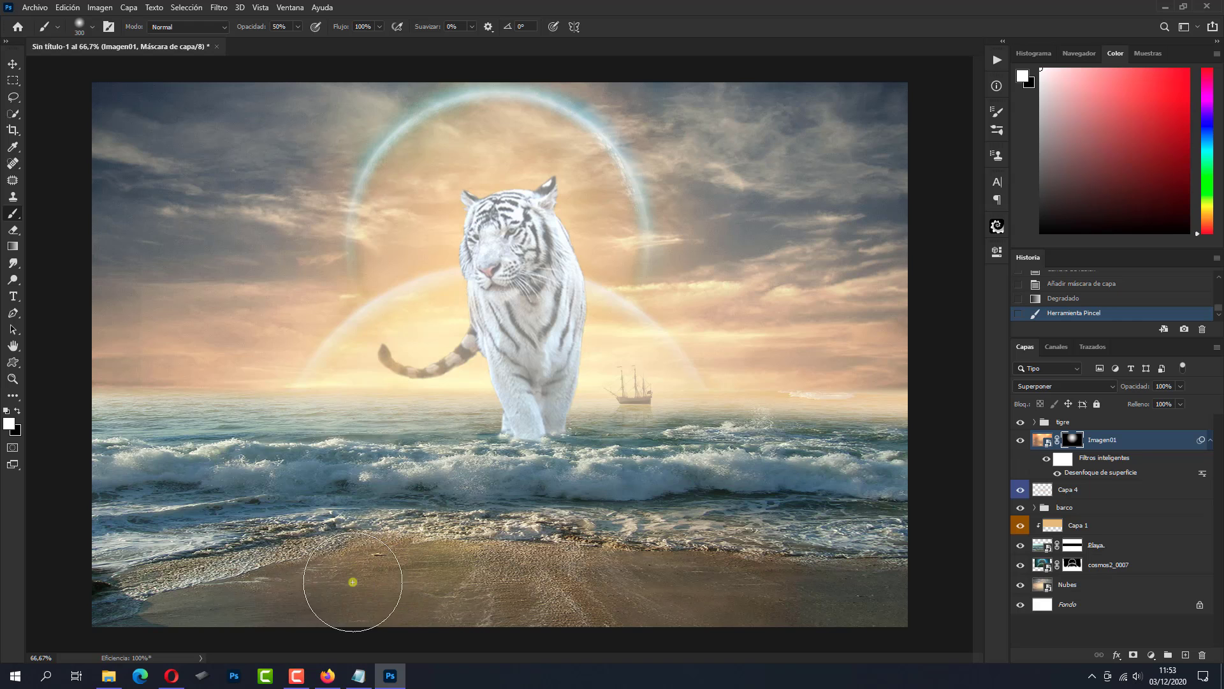
pyautogui.moveTo(489, 570)
pyautogui.mouseDown()
pyautogui.moveTo(623, 565)
pyautogui.moveTo(650, 587)
pyautogui.mouseUp()
pyautogui.moveTo(390, 587); pyautogui.dragTo(700, 583)
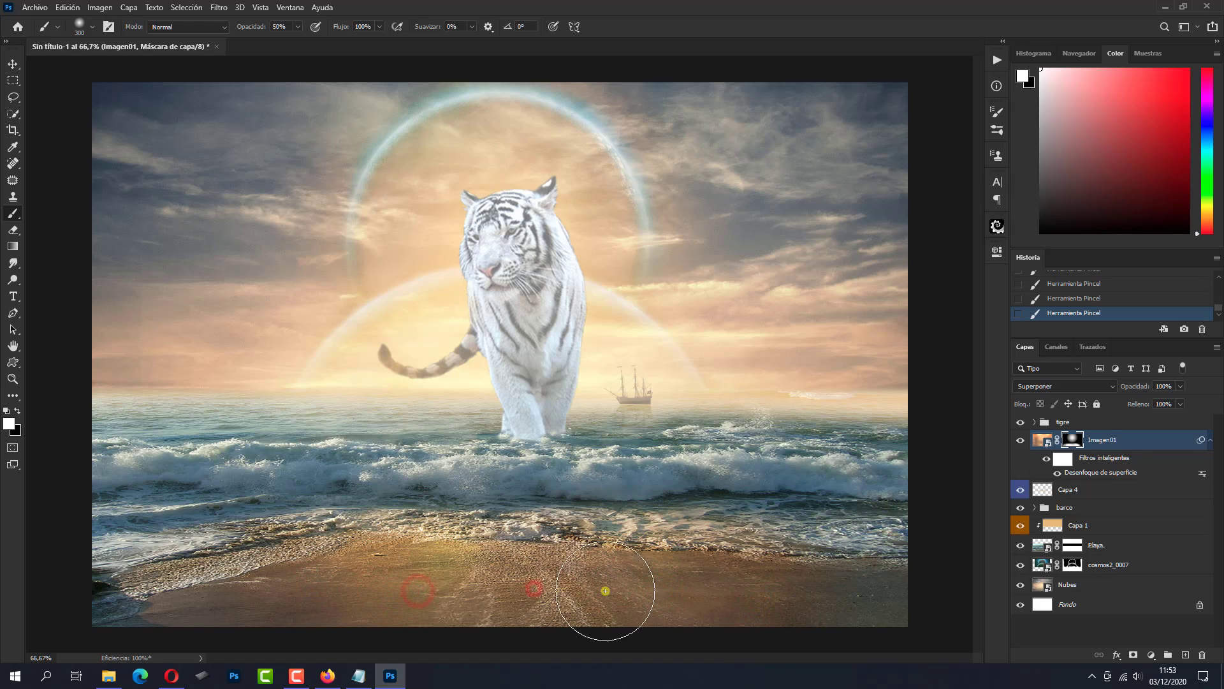
pyautogui.moveTo(255, 600)
pyautogui.mouseDown()
pyautogui.moveTo(530, 574)
pyautogui.moveTo(717, 531)
pyautogui.mouseUp()
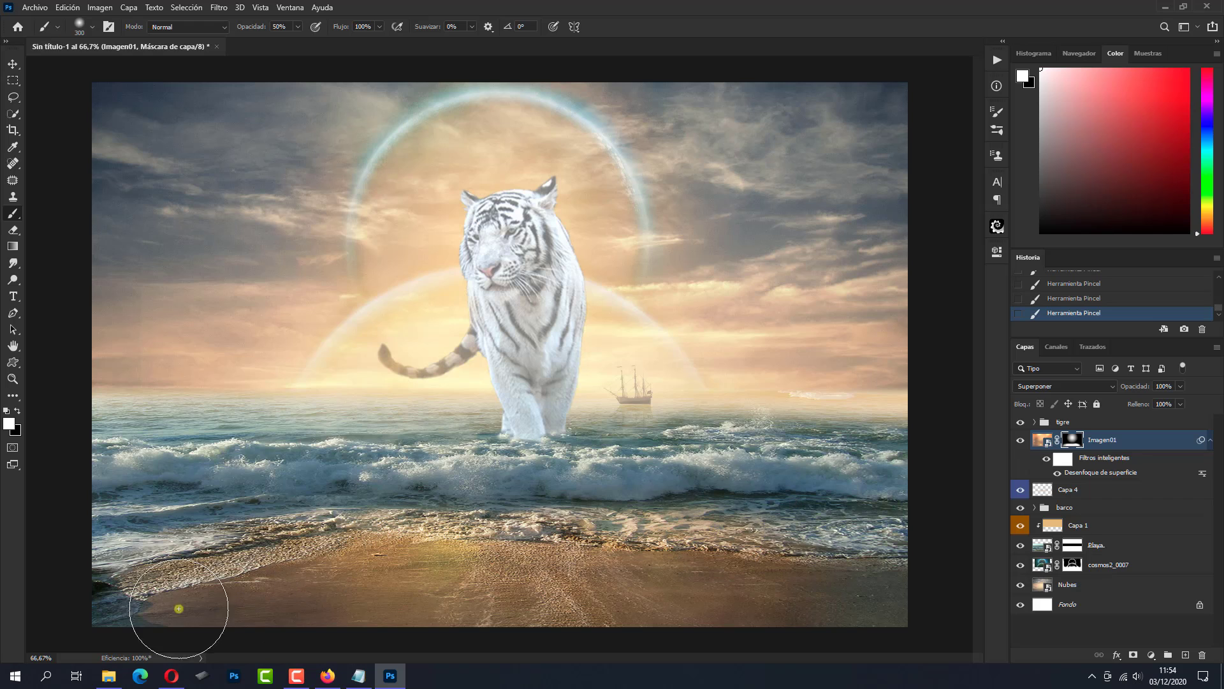
pyautogui.click(108, 676)
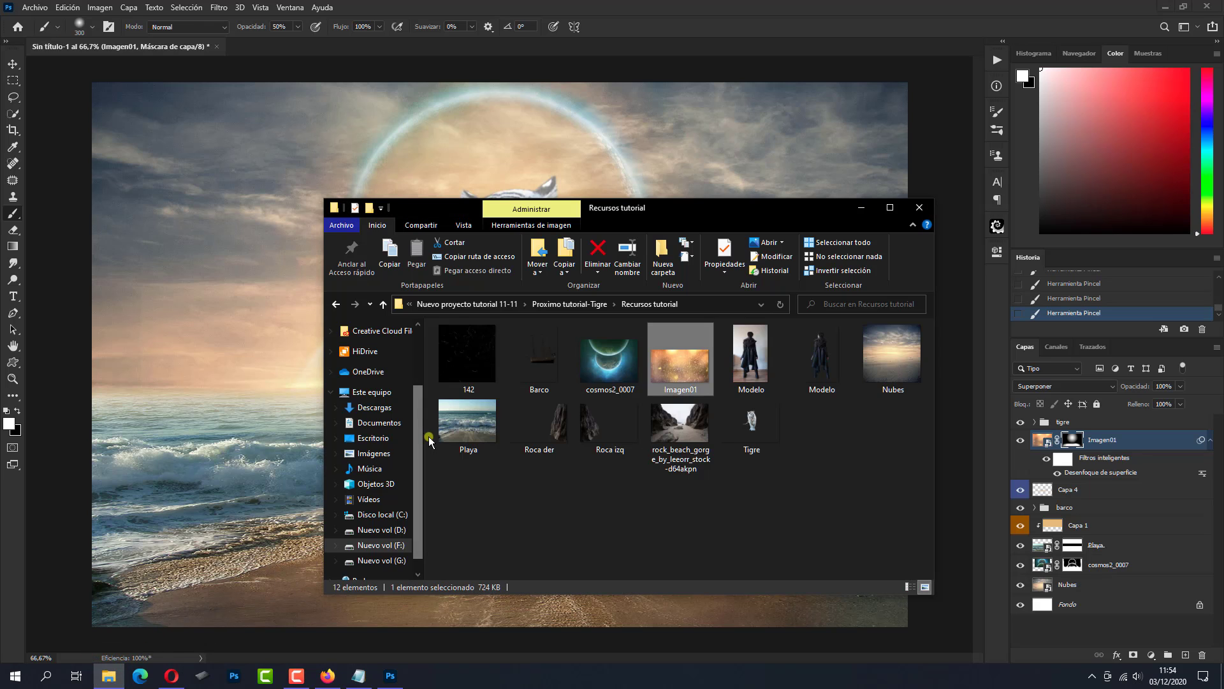
# Place the 142 streak image and blend it in Sobreexpos. lineal (Añadir).
pyautogui.moveTo(463, 359); pyautogui.dragTo(464, 607)
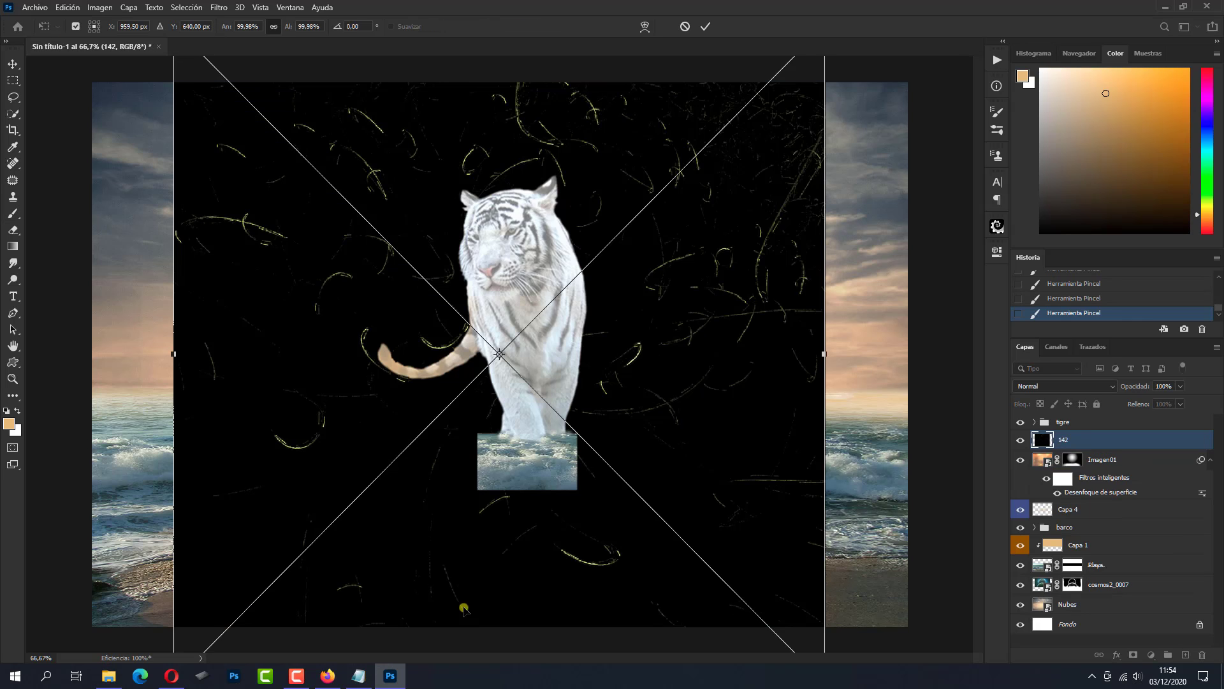
pyautogui.press('Return')
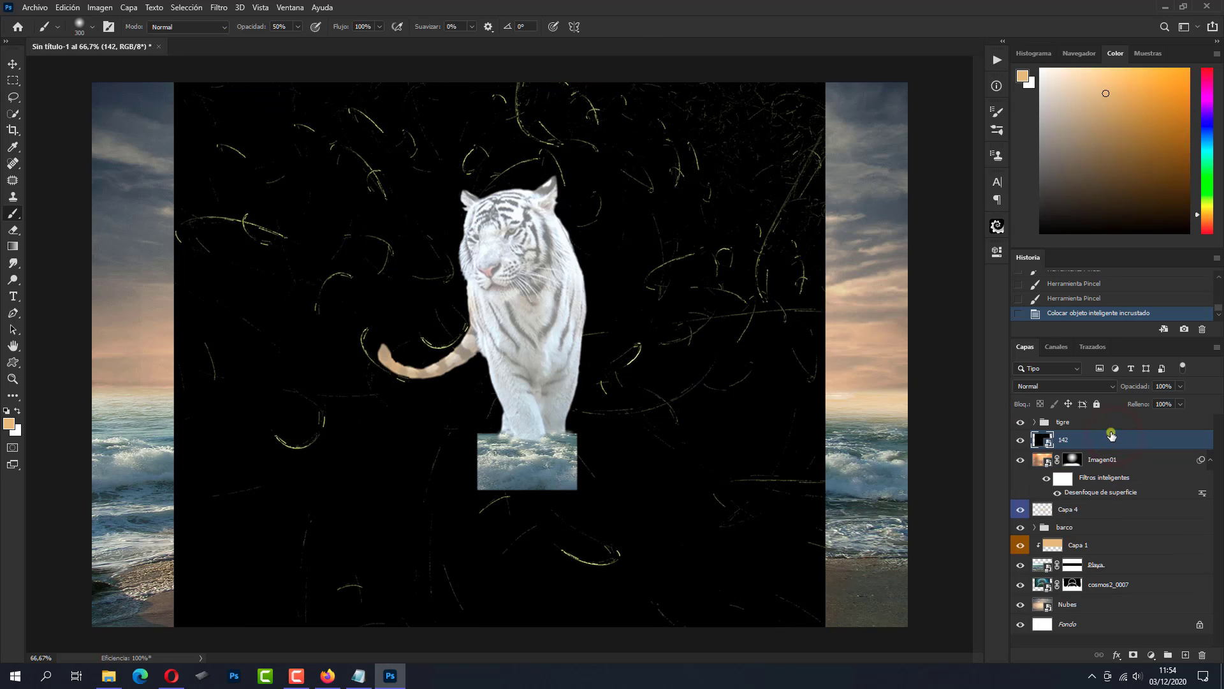
pyautogui.click(1072, 387)
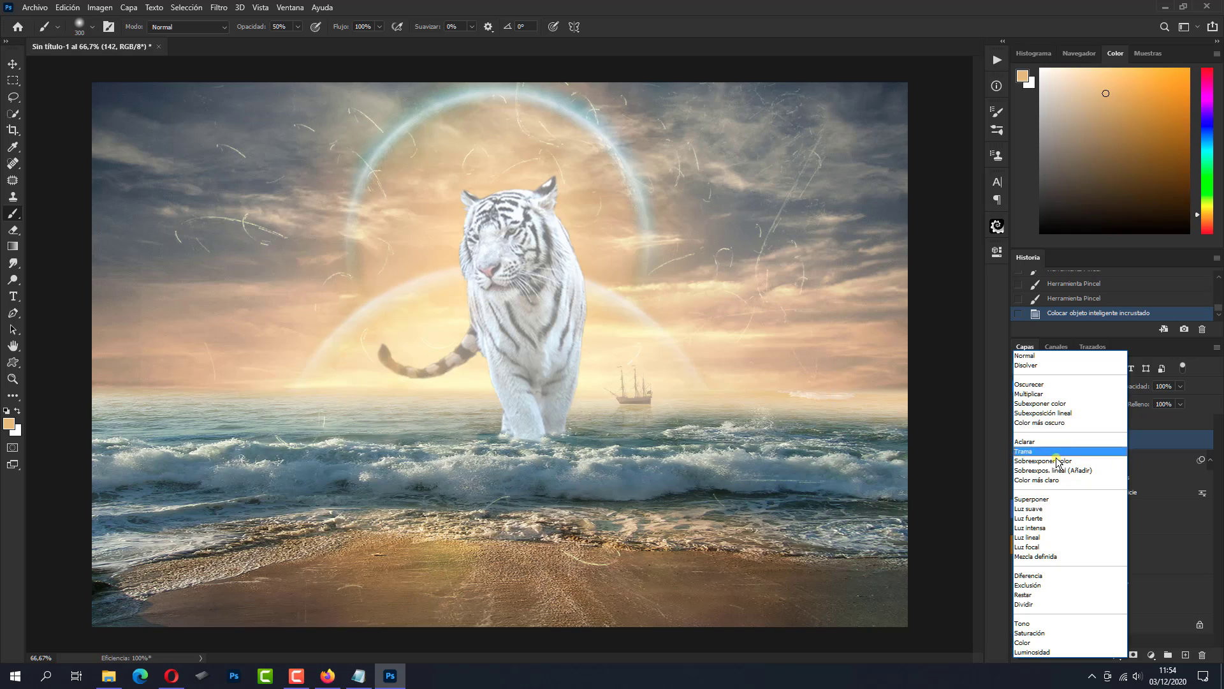
pyautogui.click(1055, 470)
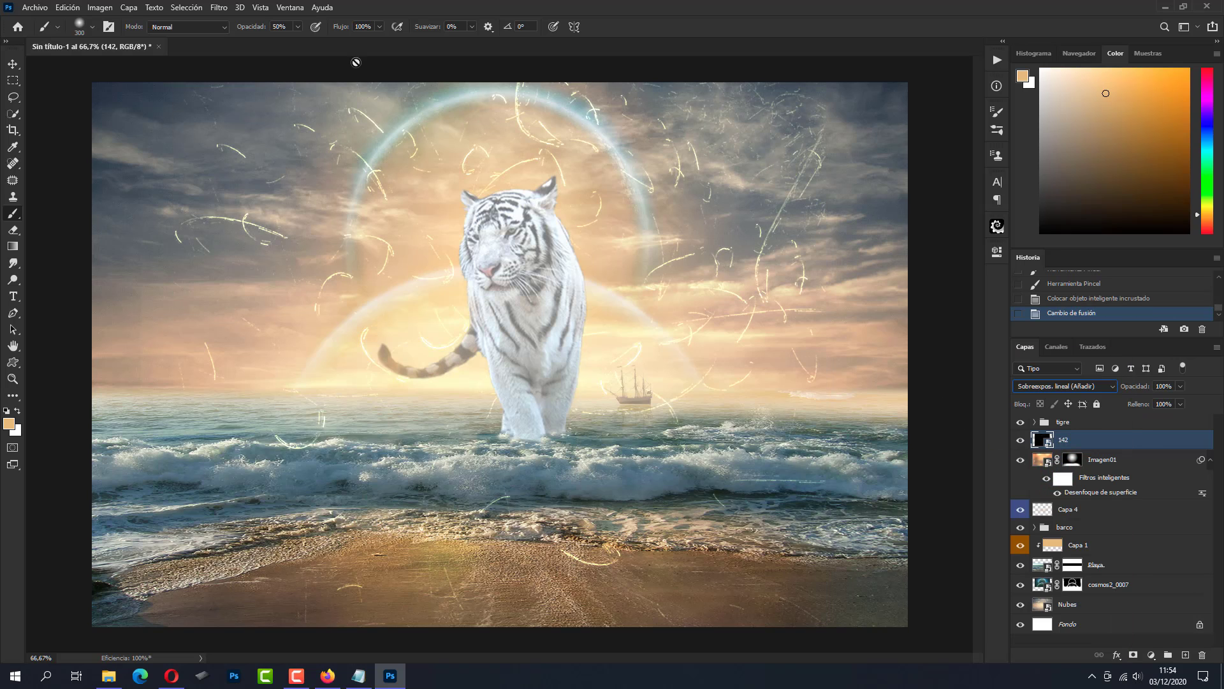
# Apply a Zoom radial blur of 52 to layer 142.
pyautogui.click(224, 9)
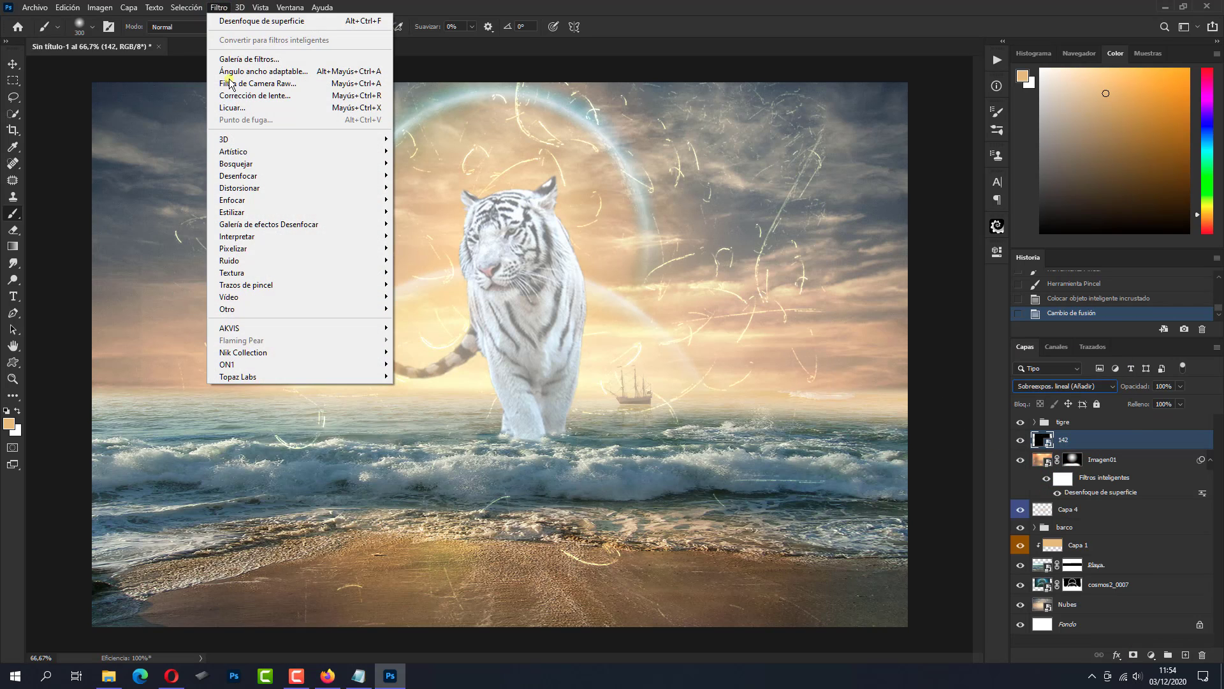
pyautogui.moveTo(239, 176)
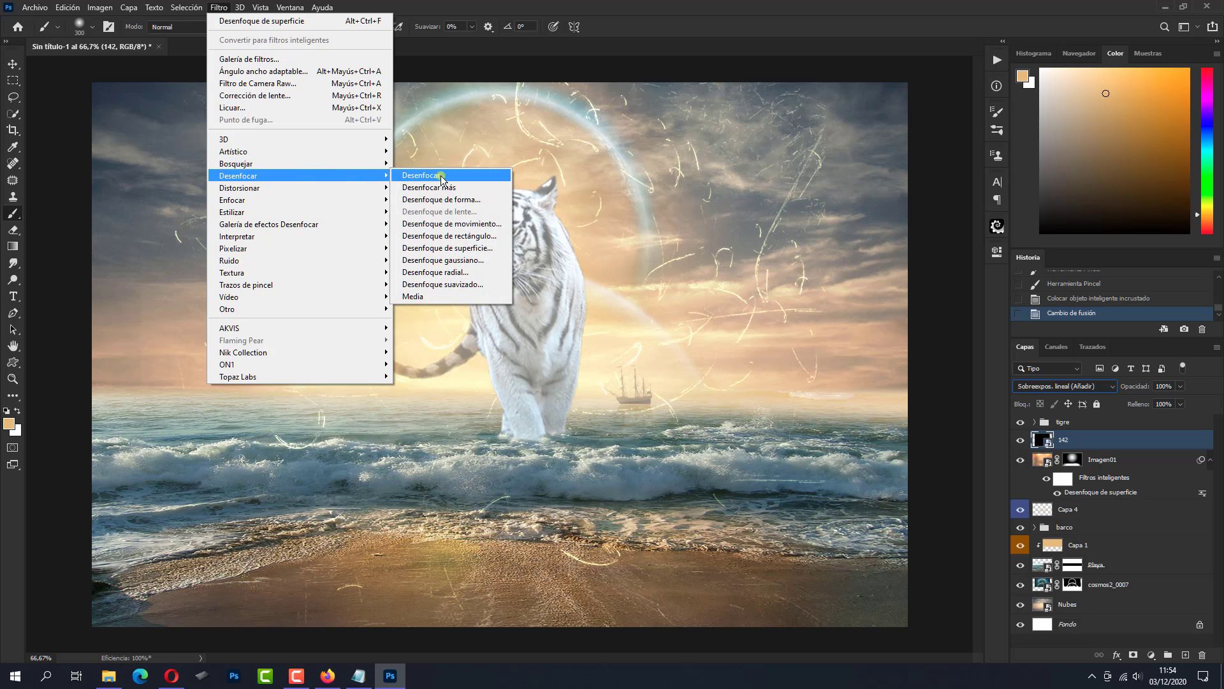
pyautogui.click(446, 272)
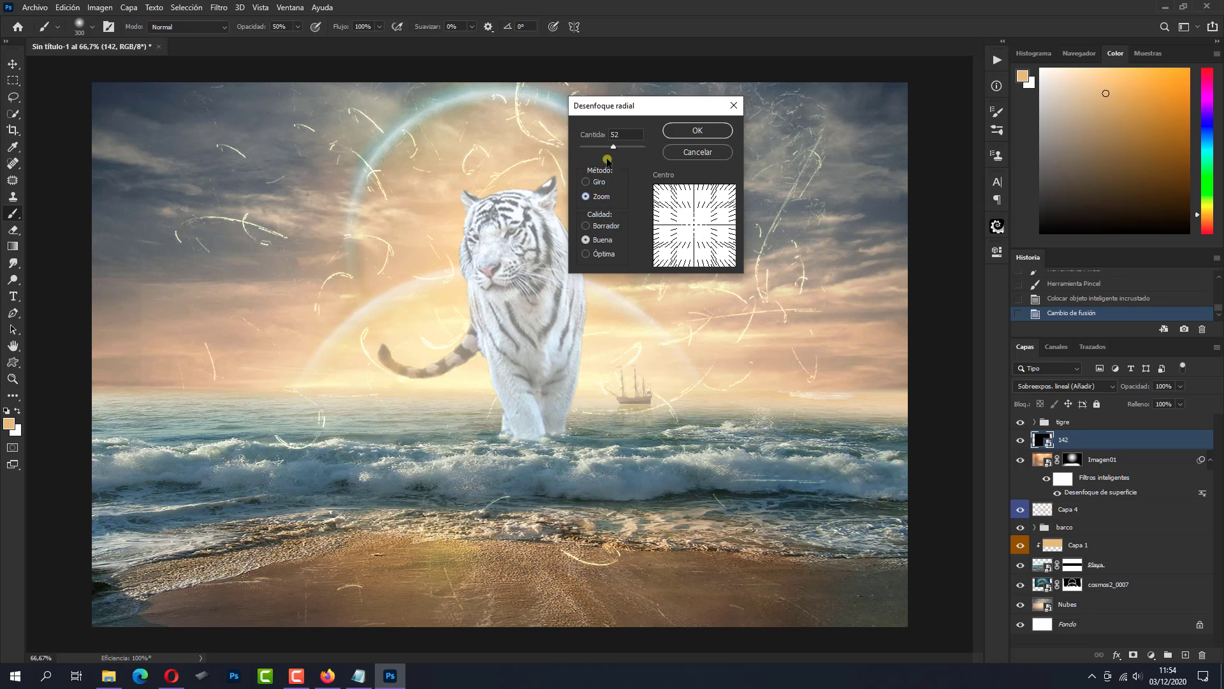
pyautogui.click(688, 133)
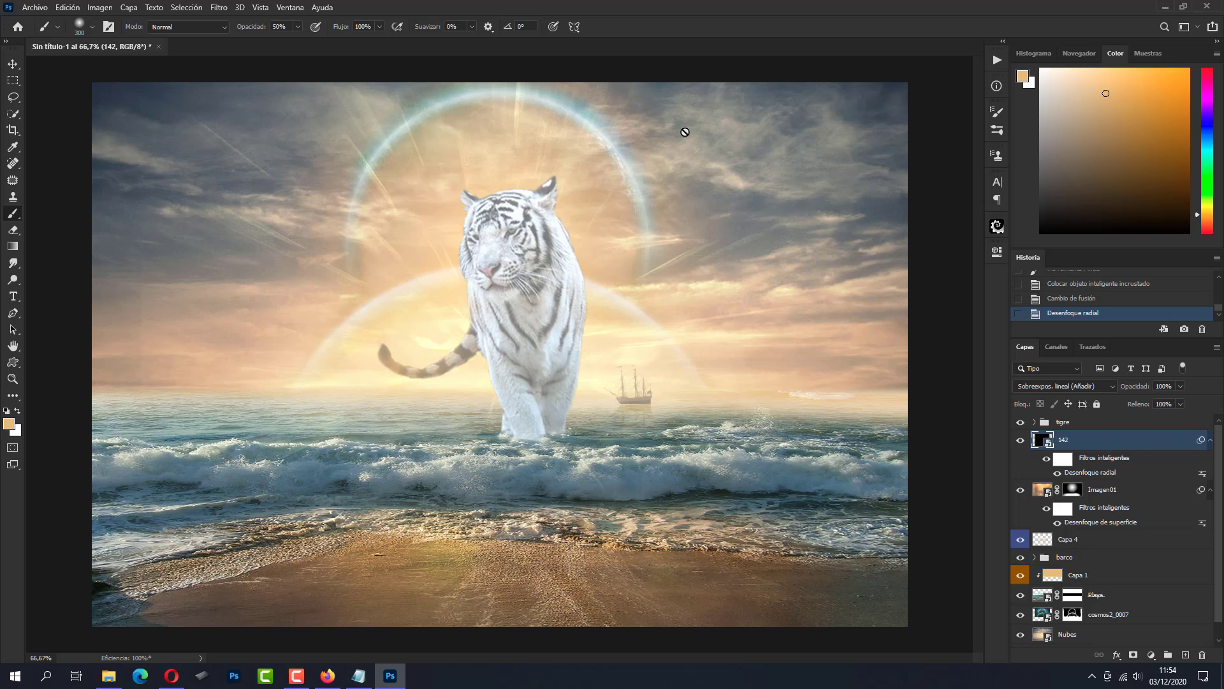
# Place the Roca izq cliff image on the left of the beach.
pyautogui.click(1102, 419)
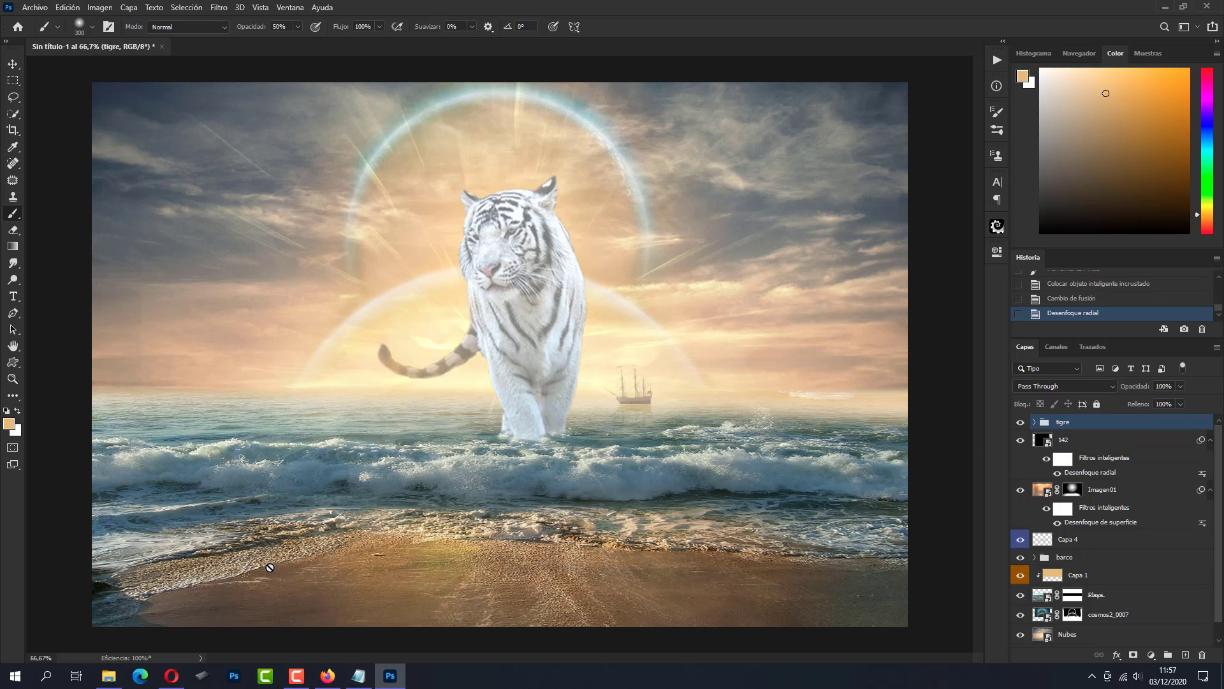
pyautogui.click(108, 676)
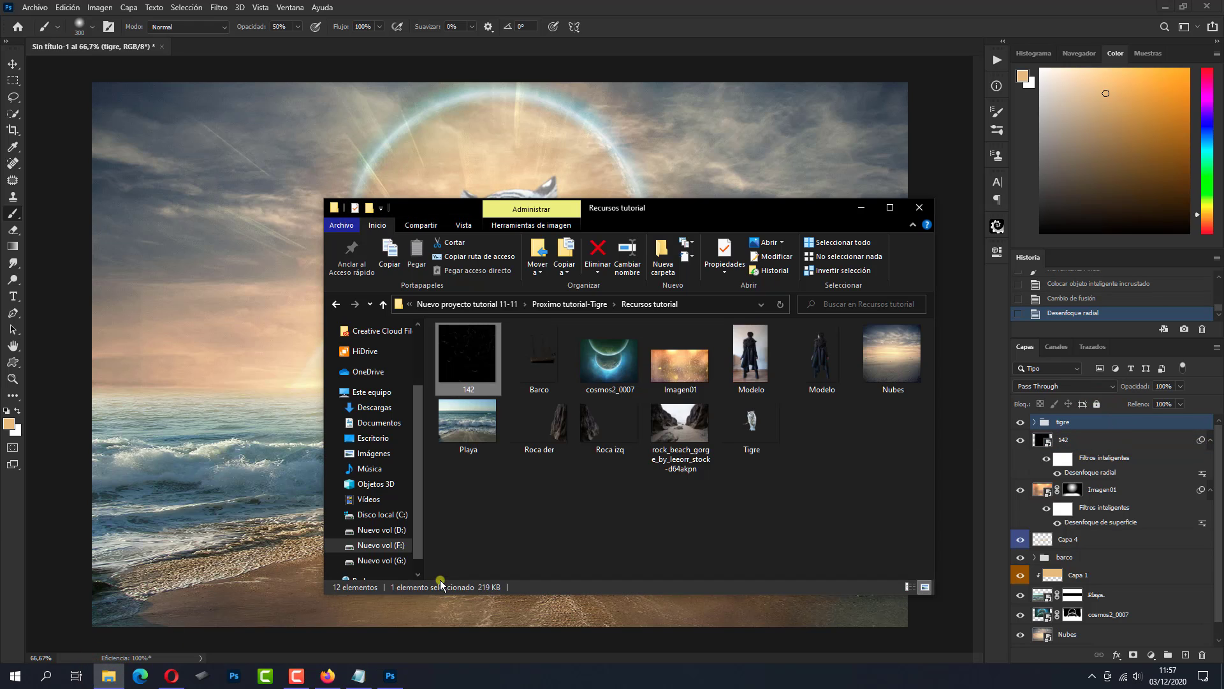
pyautogui.moveTo(609, 426); pyautogui.dragTo(523, 611)
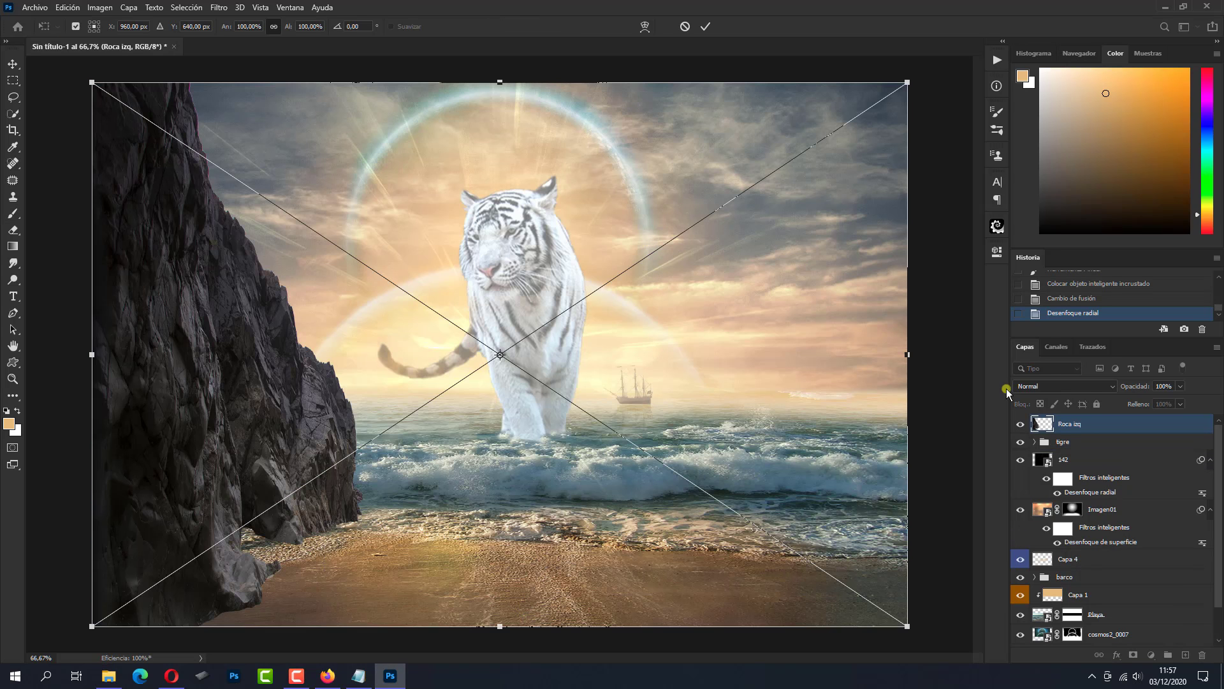
pyautogui.press('Return')
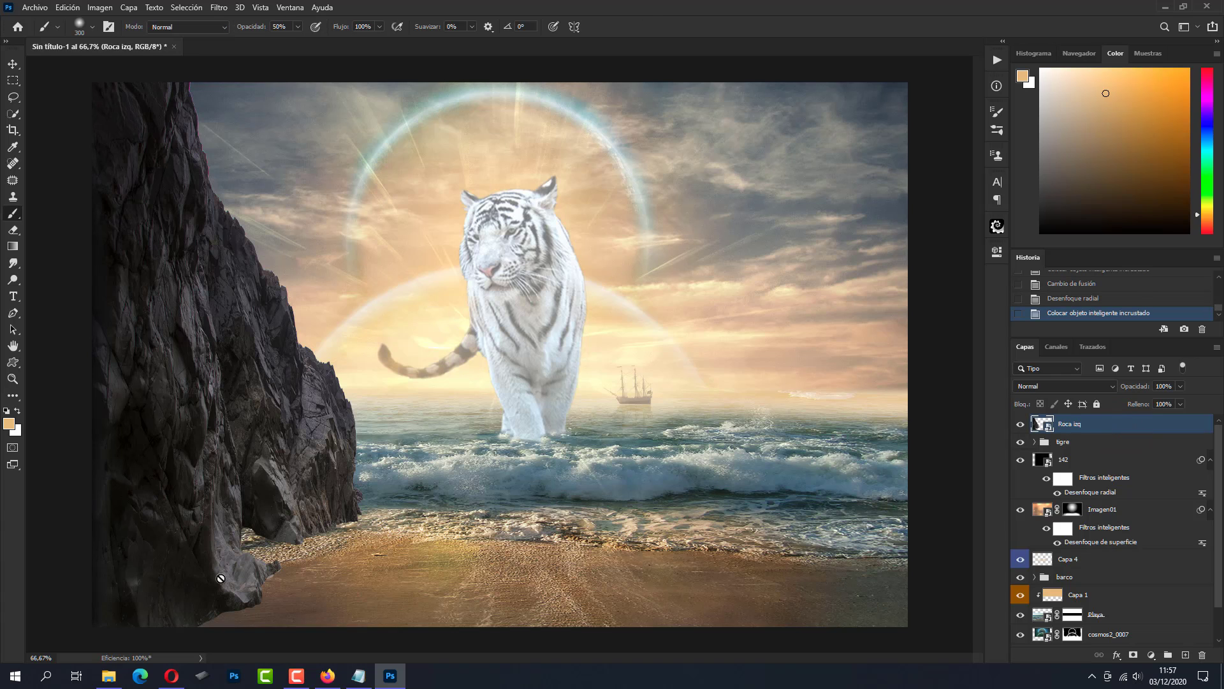
# Place the Roca der cliff image on the right of the beach.
pyautogui.click(109, 676)
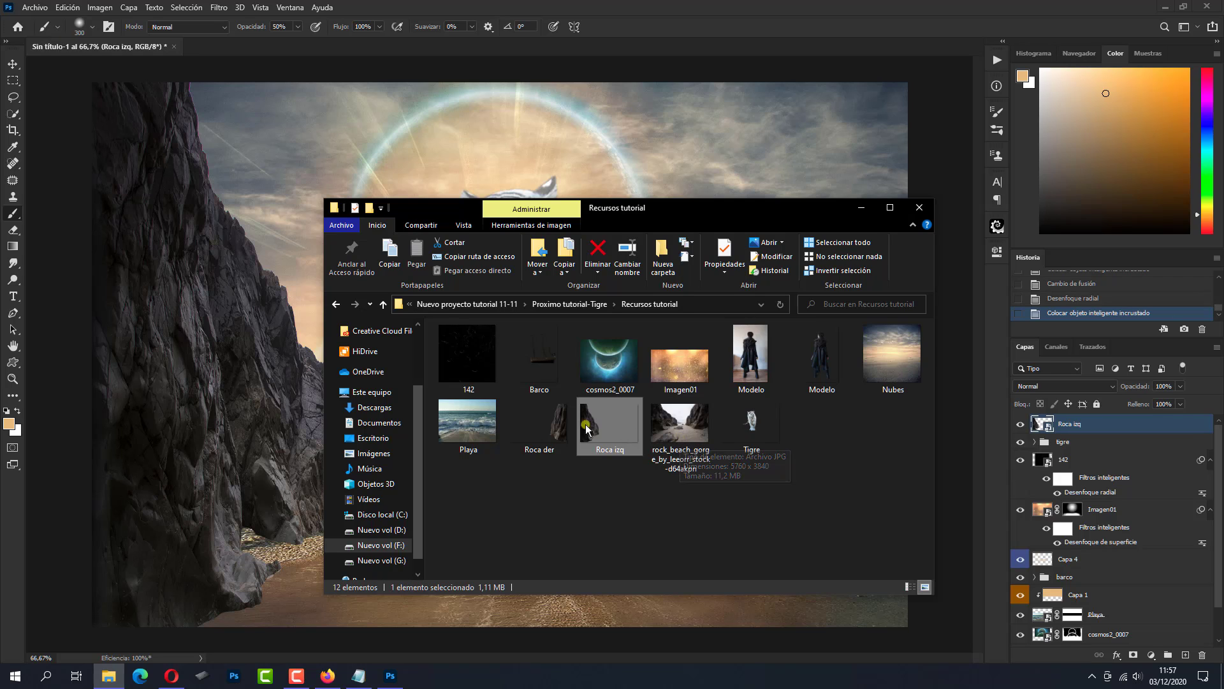
pyautogui.moveTo(542, 428); pyautogui.dragTo(538, 599)
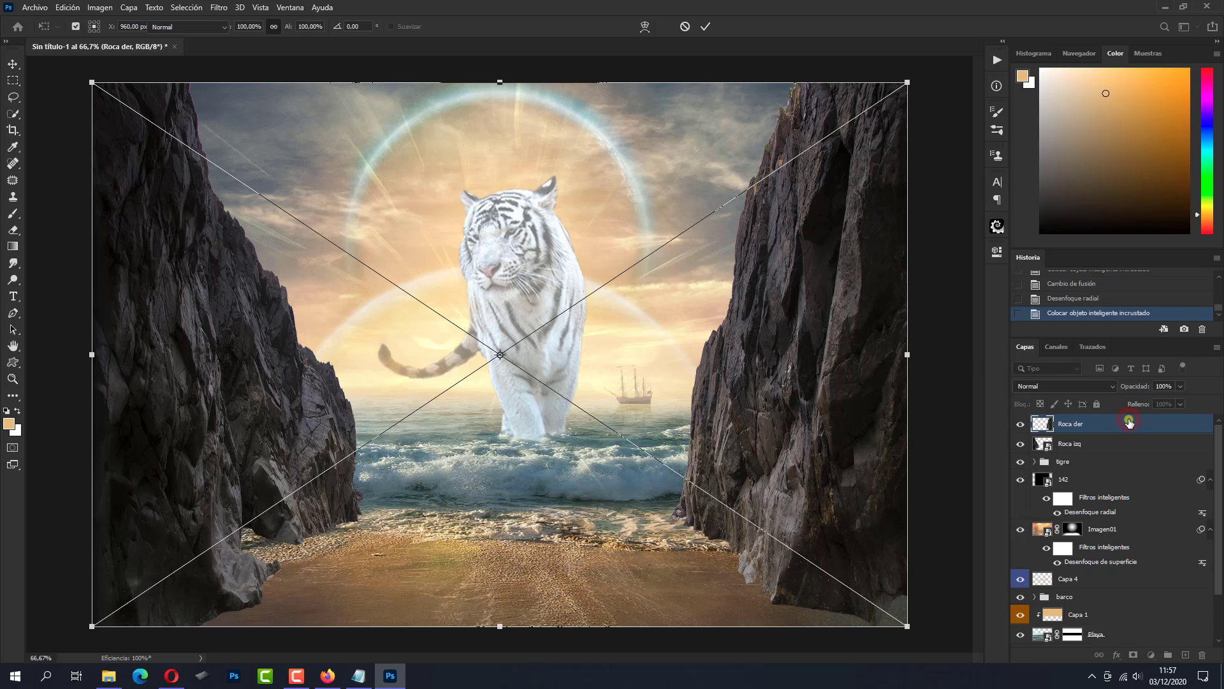
pyautogui.press('Return')
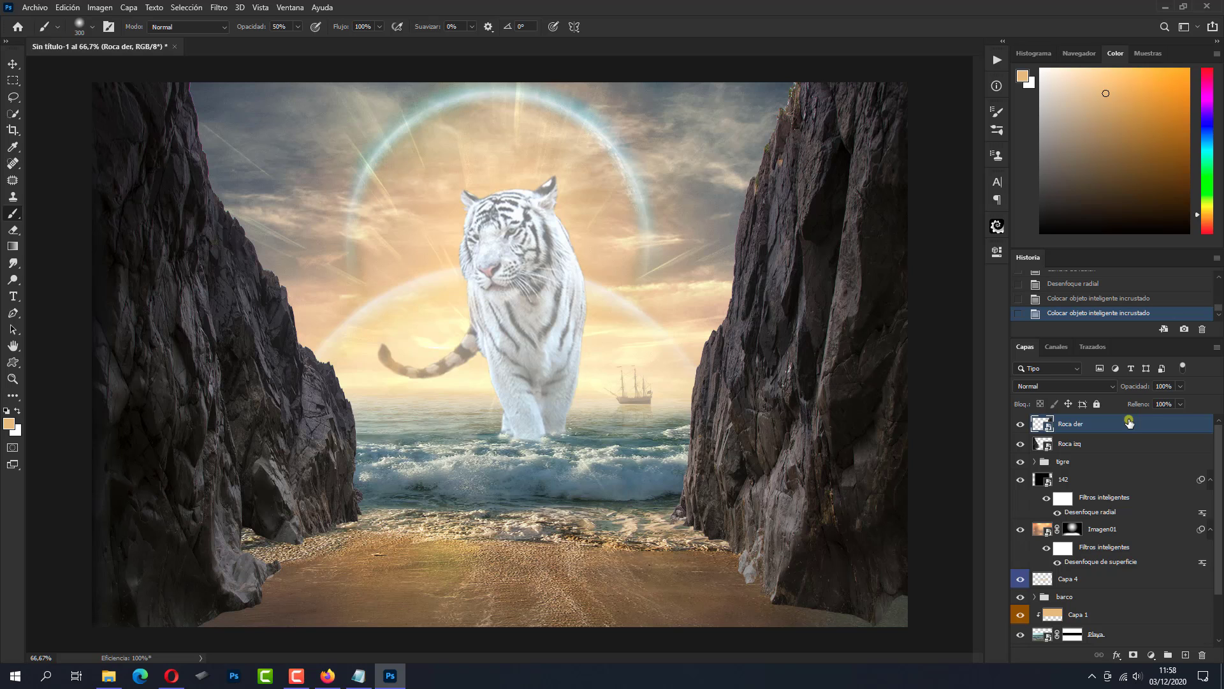
pyautogui.click(1106, 462)
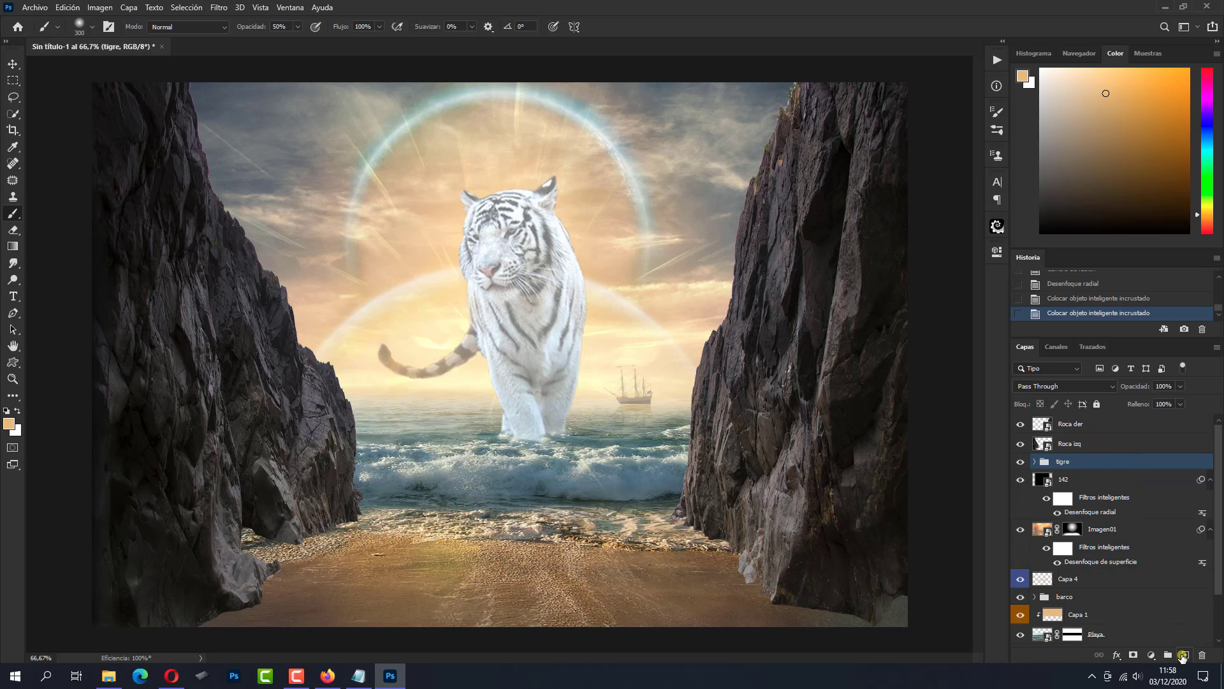
# Add an orange-labelled Capa 5 with tan #d8b979 colour and a 900 px soft brush.
pyautogui.click(1183, 657)
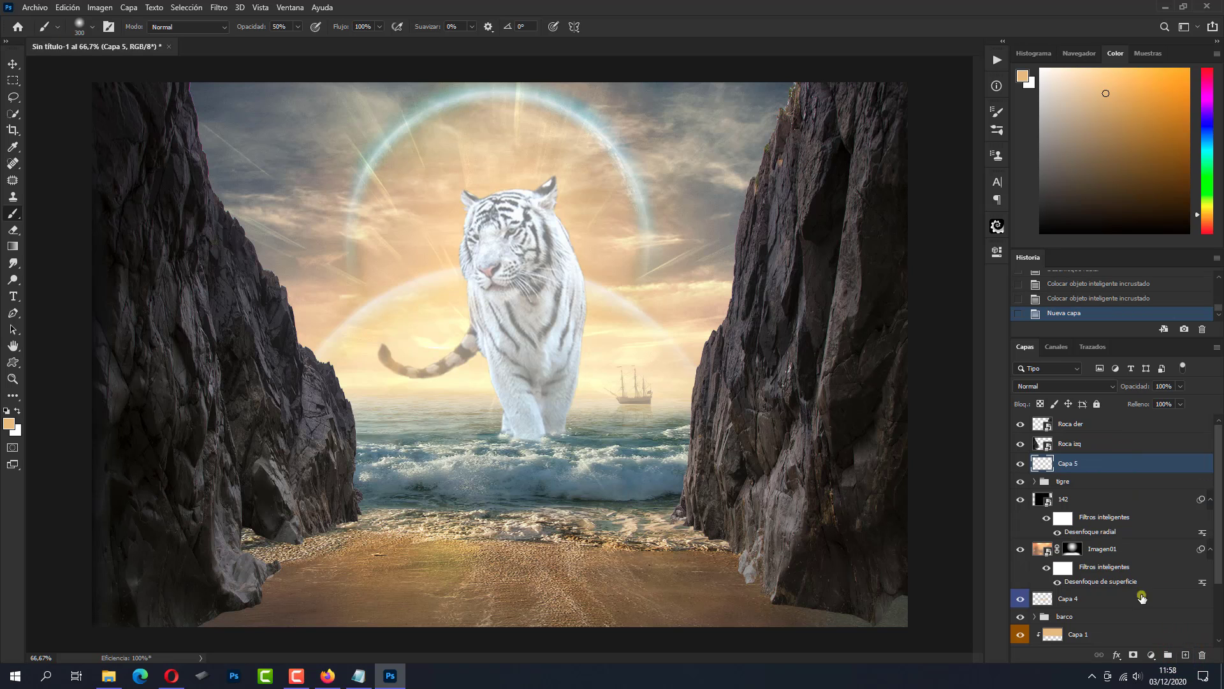
pyautogui.rightClick(1018, 463)
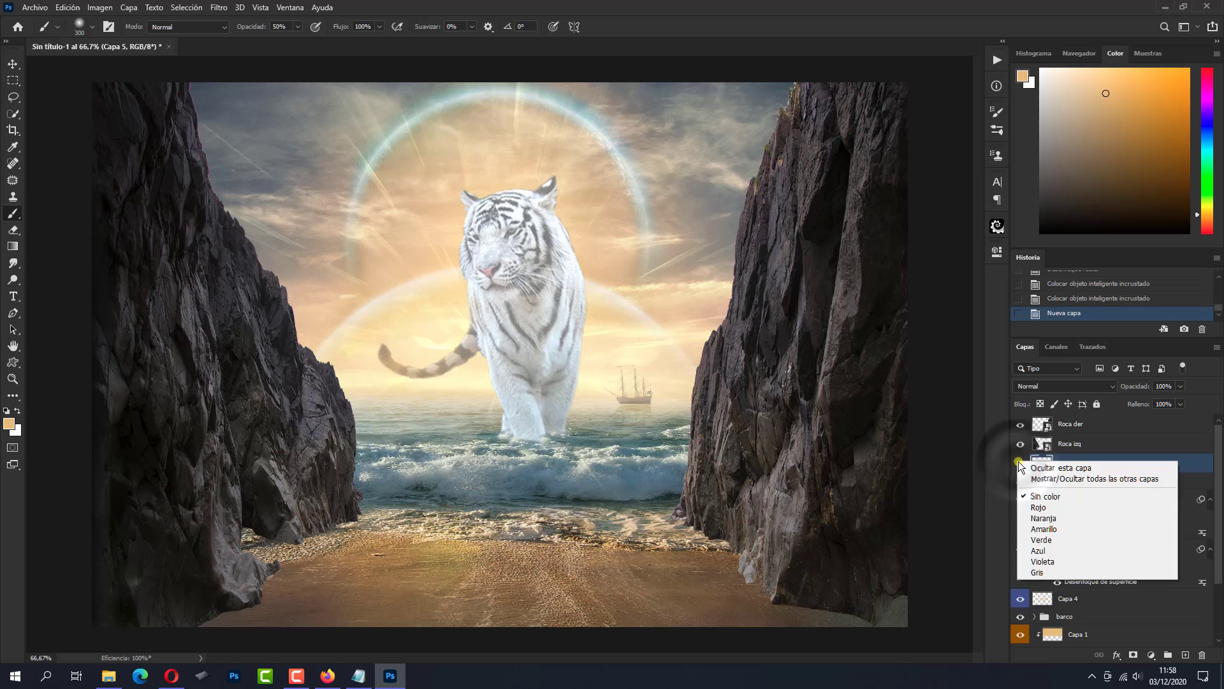
pyautogui.click(1040, 517)
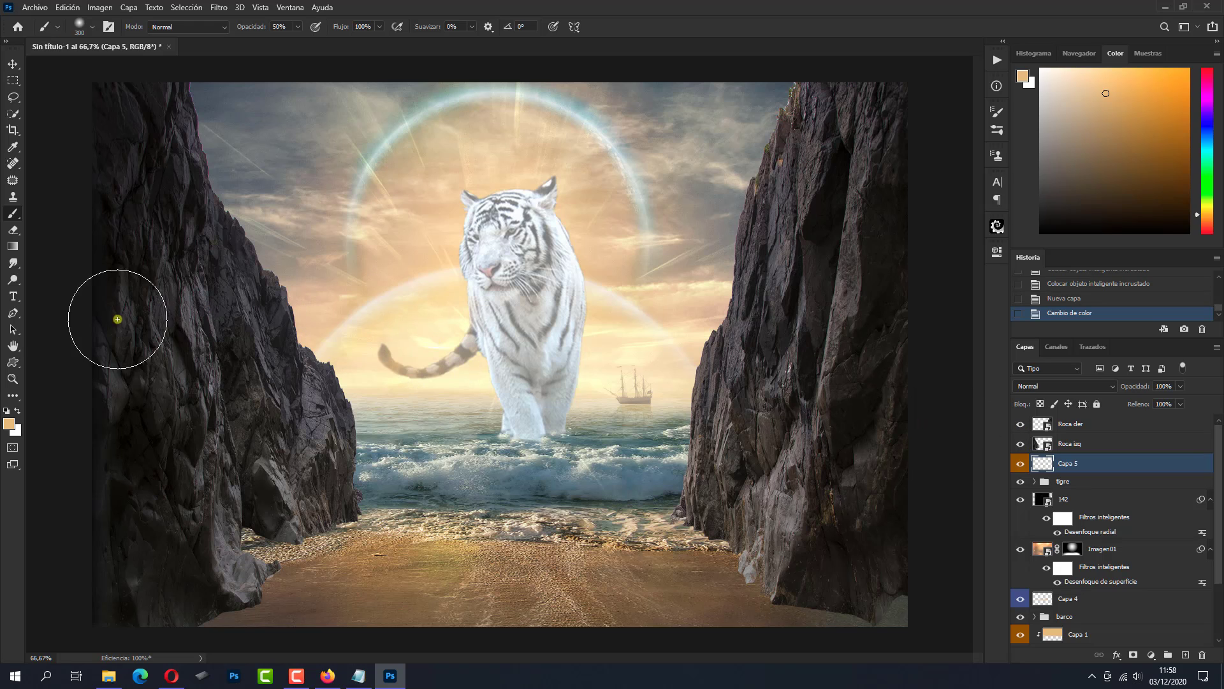
pyautogui.click(9, 423)
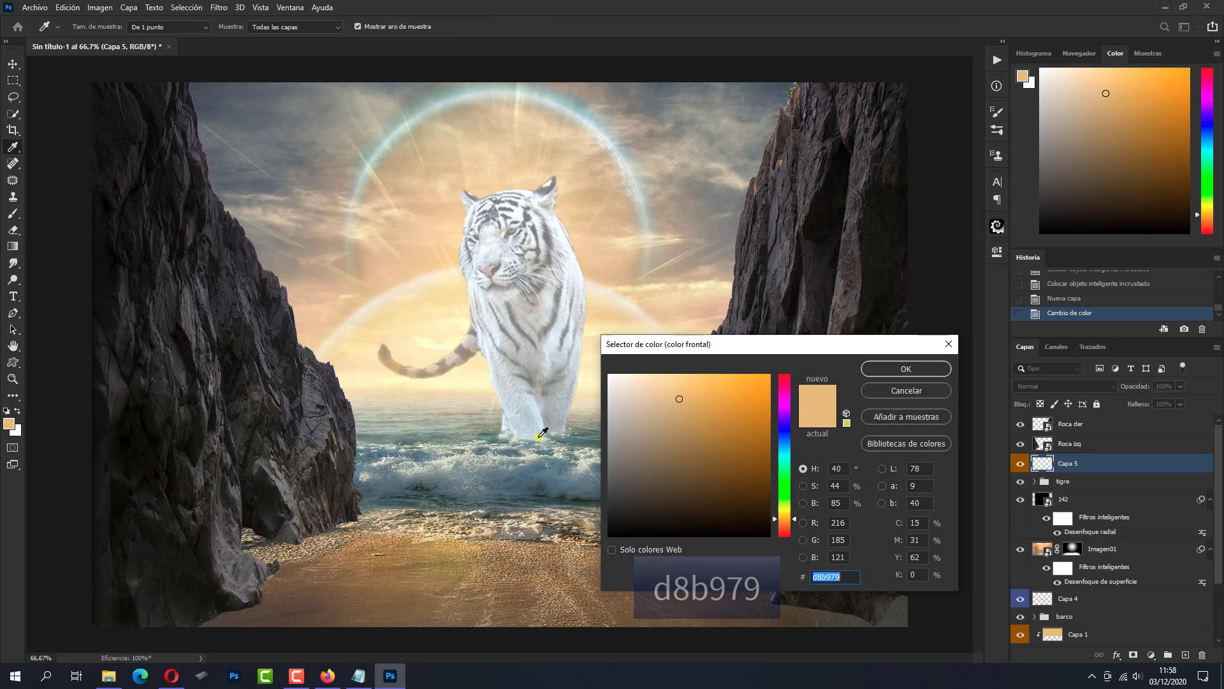
pyautogui.click(889, 373)
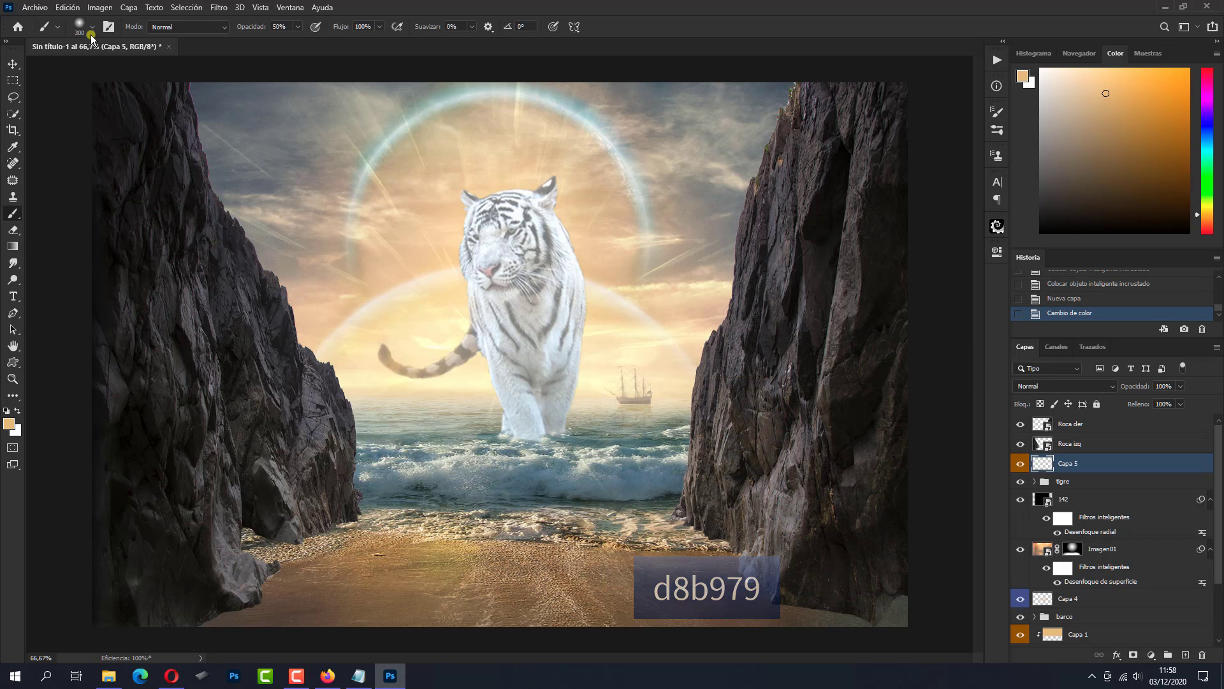
pyautogui.click(92, 27)
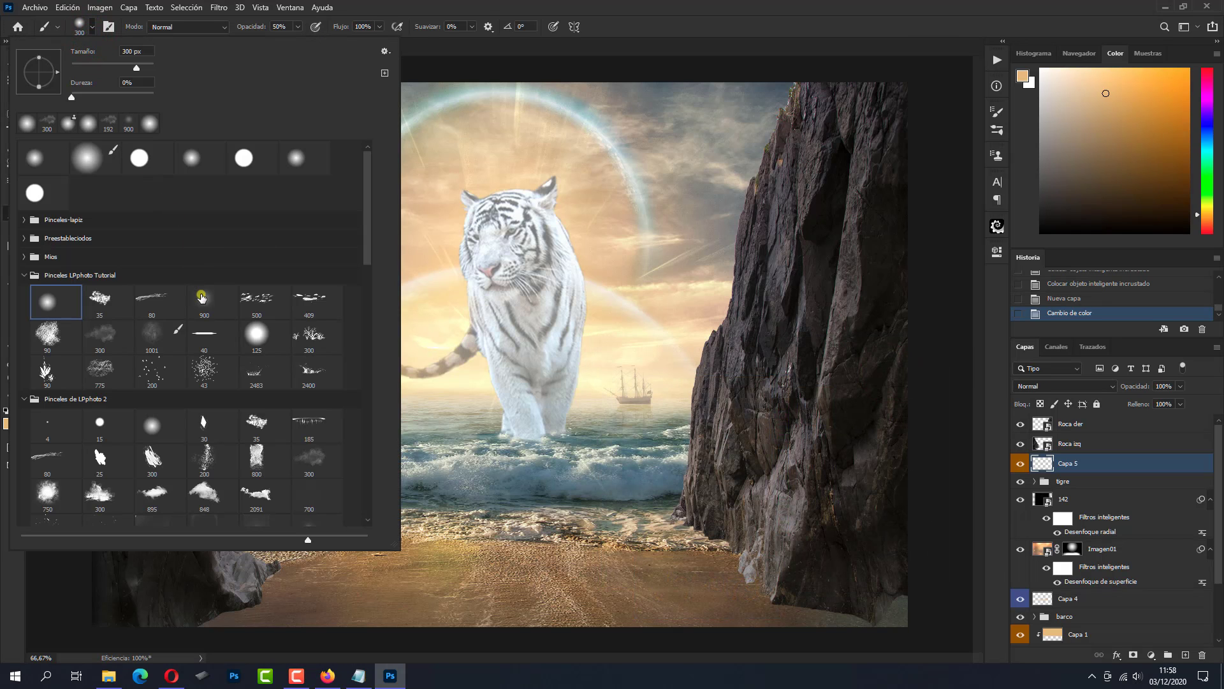
pyautogui.click(202, 297)
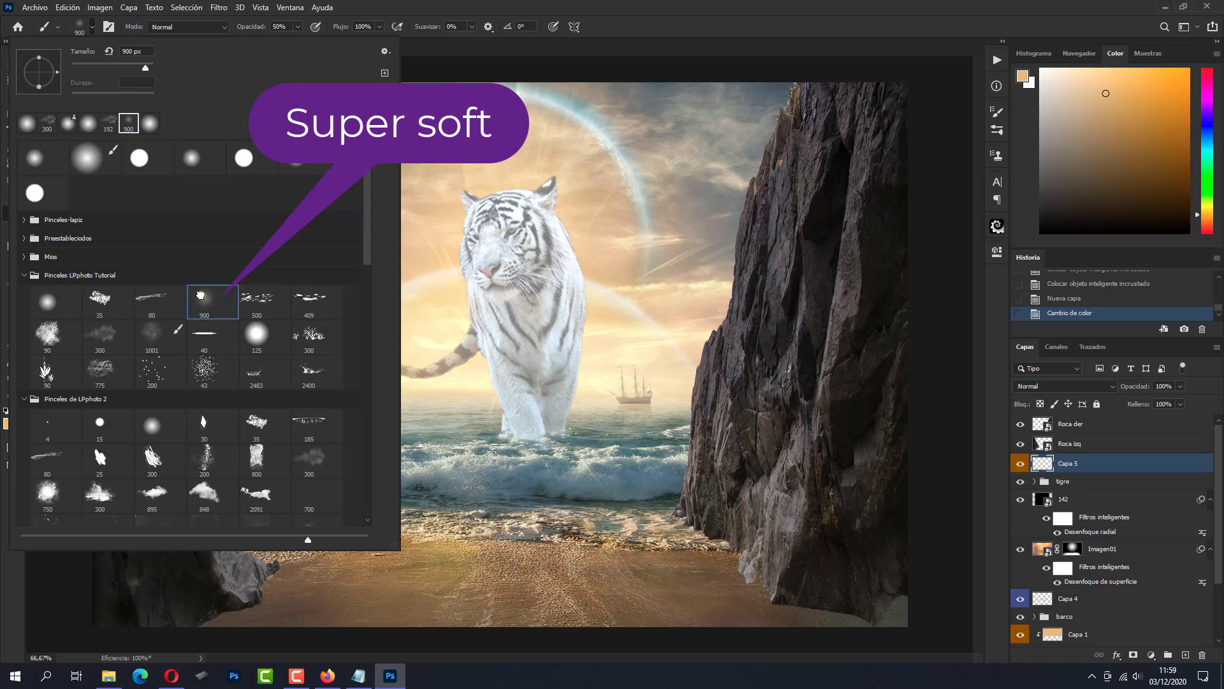
pyautogui.click(685, 27)
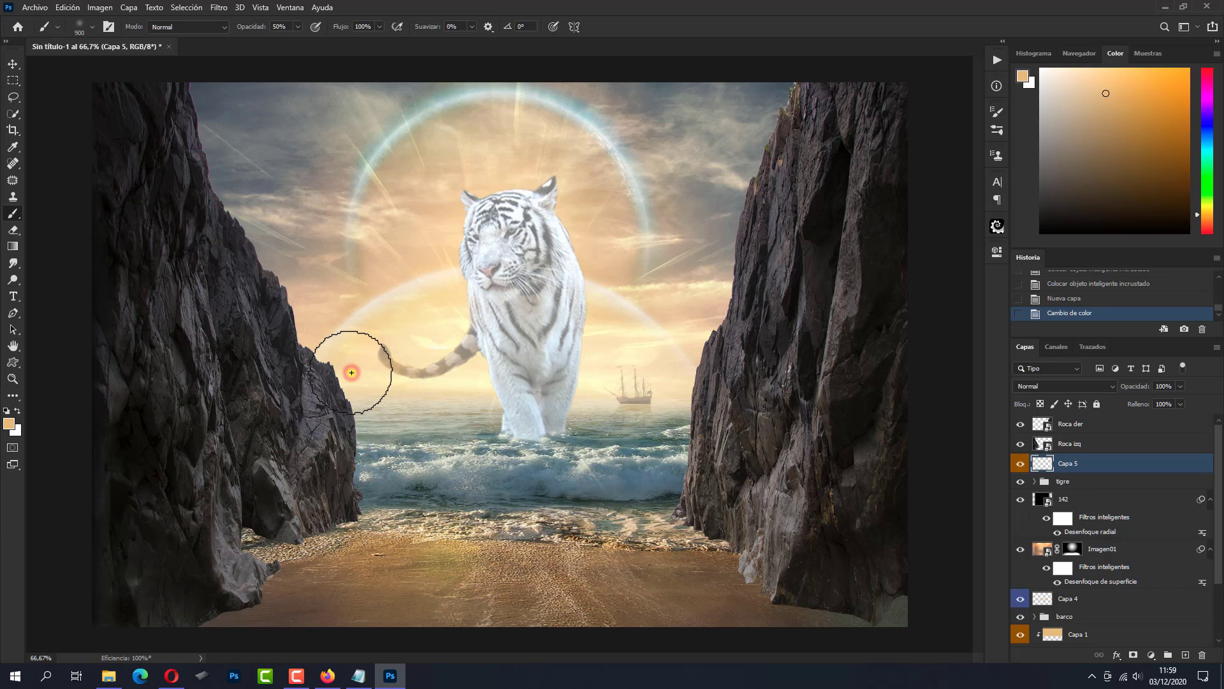
# Paint warm light over the tiger's legs, rock edges and beach, blended in Trama.
pyautogui.moveTo(352, 372)
pyautogui.mouseDown()
pyautogui.moveTo(332, 350)
pyautogui.moveTo(355, 369)
pyautogui.moveTo(433, 373)
pyautogui.mouseUp()
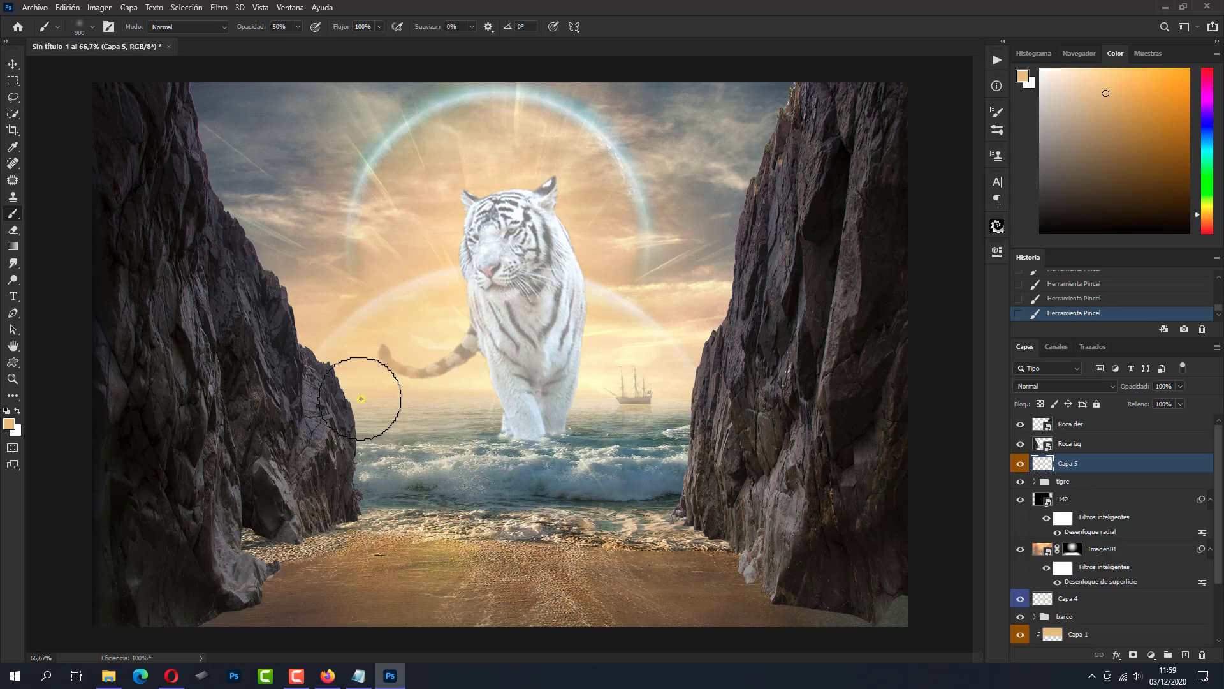
pyautogui.moveTo(494, 401); pyautogui.dragTo(535, 391)
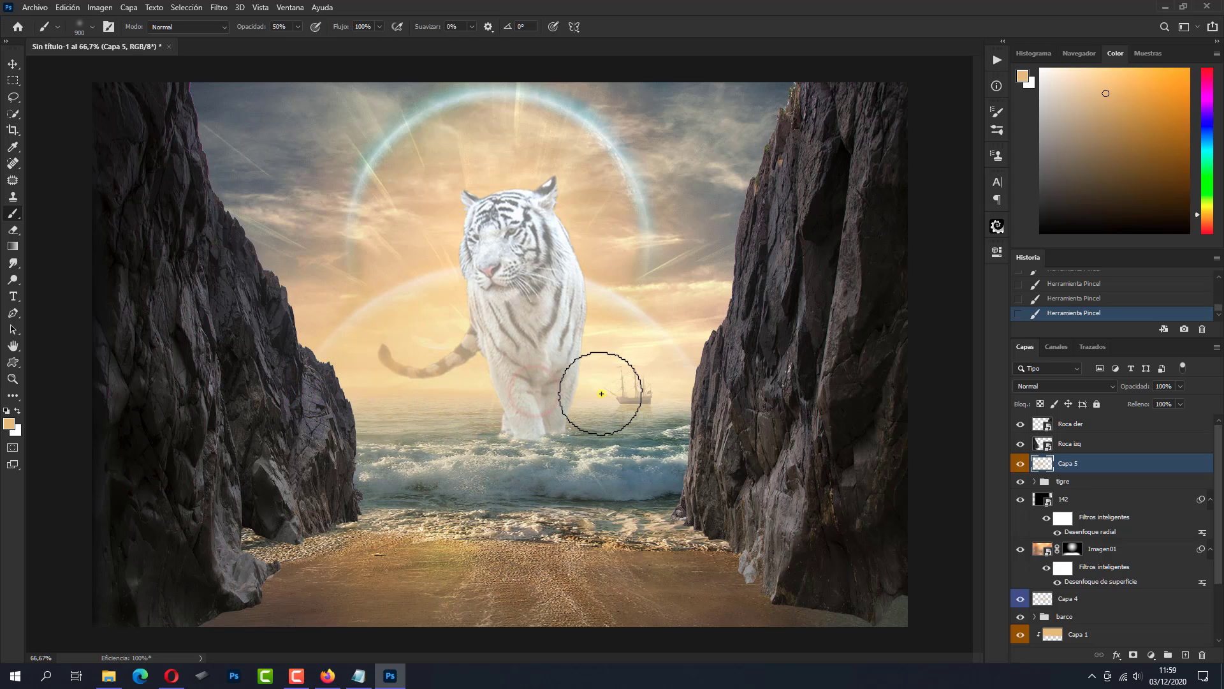
pyautogui.moveTo(678, 385); pyautogui.dragTo(711, 337)
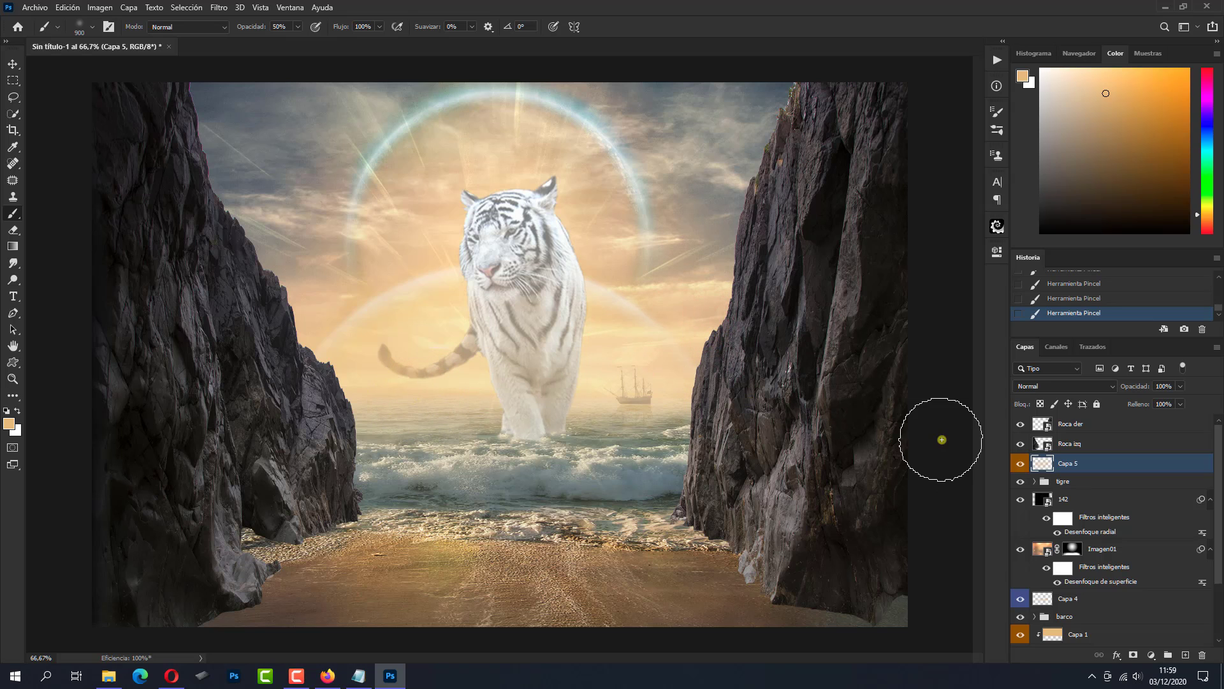
pyautogui.click(1034, 387)
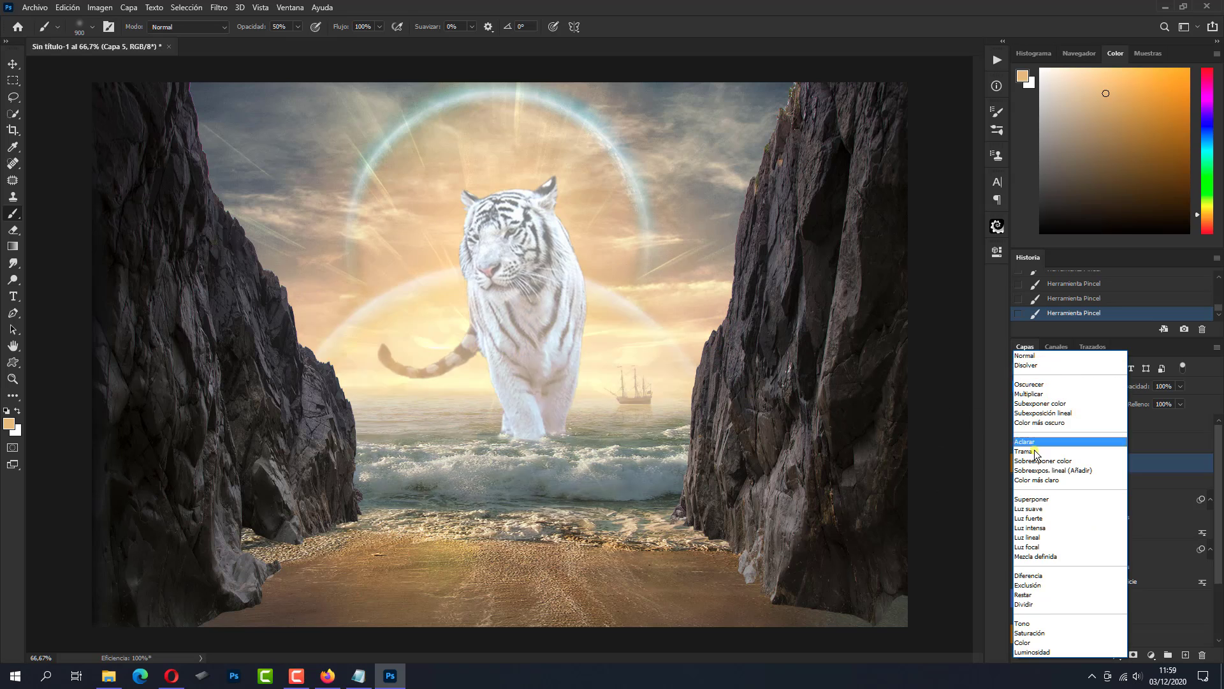
pyautogui.click(1040, 452)
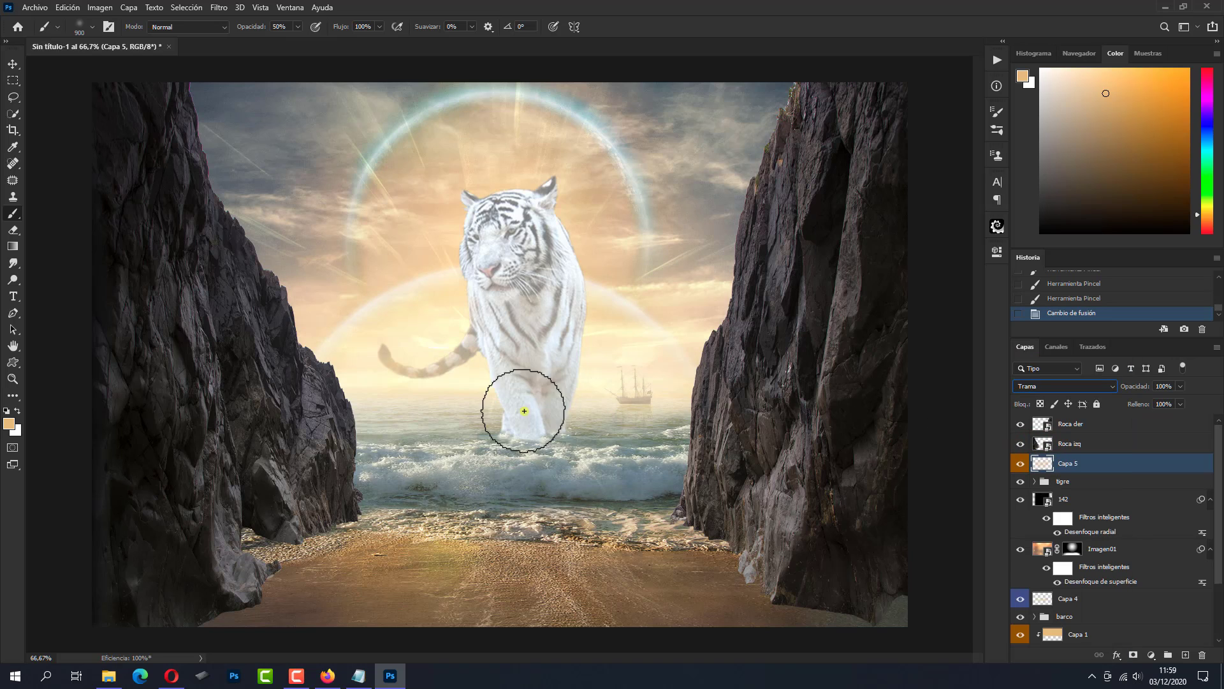
pyautogui.click(417, 405)
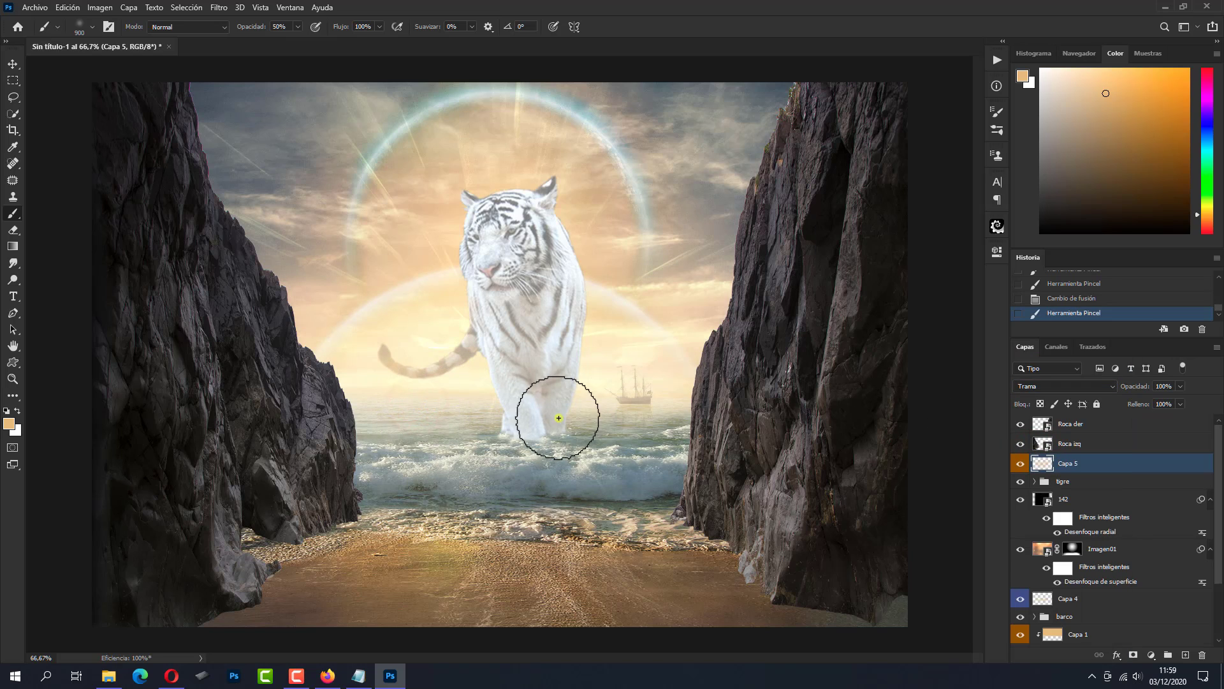
pyautogui.click(619, 413)
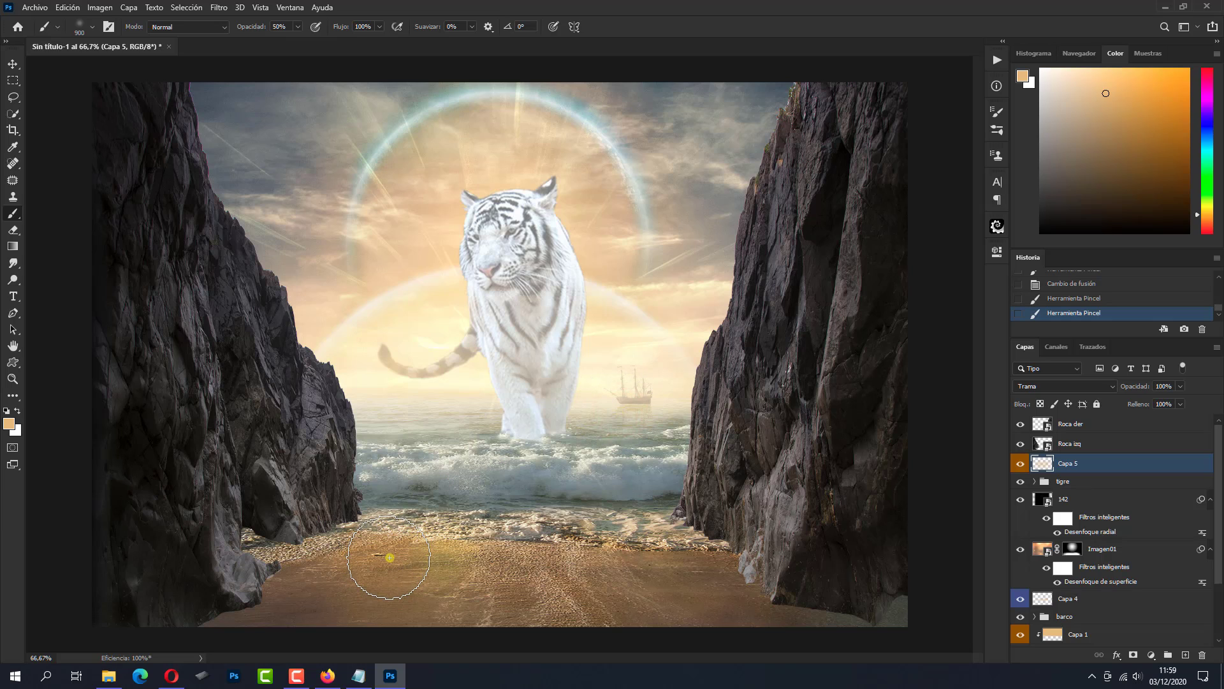
pyautogui.click(392, 557)
pyautogui.moveTo(411, 558); pyautogui.dragTo(650, 547)
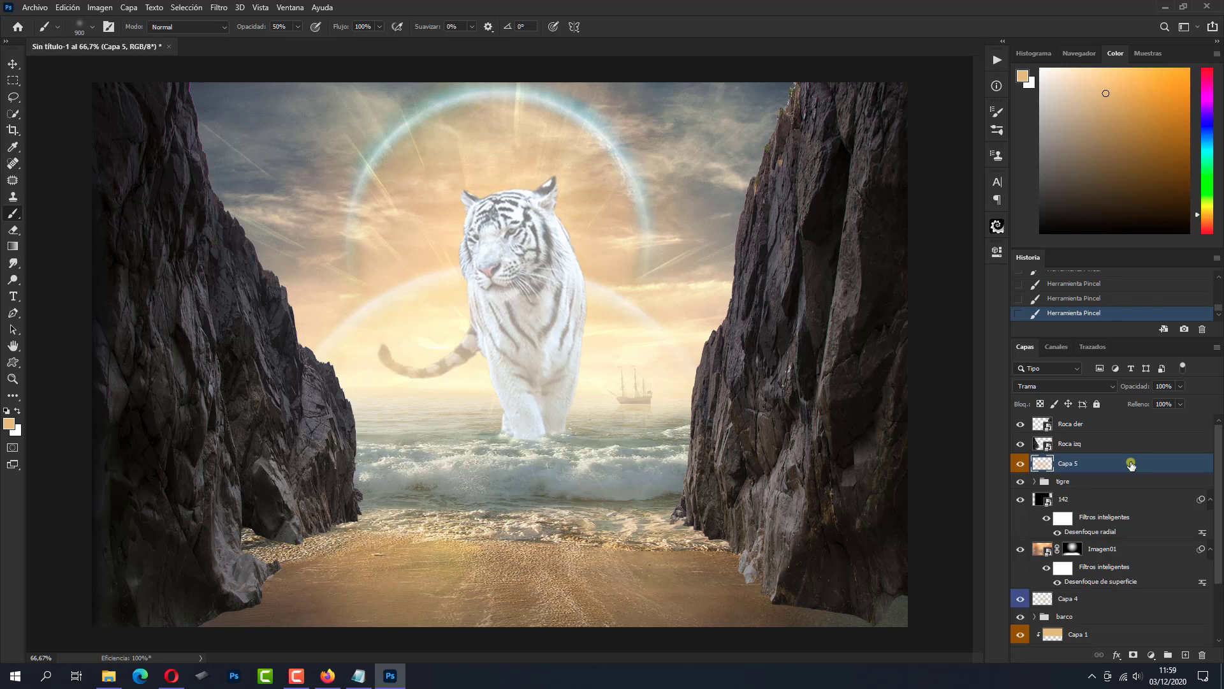
# Add a grey-labelled Capa 6 below Roca izq in Multiplicar blend mode.
pyautogui.click(1111, 439)
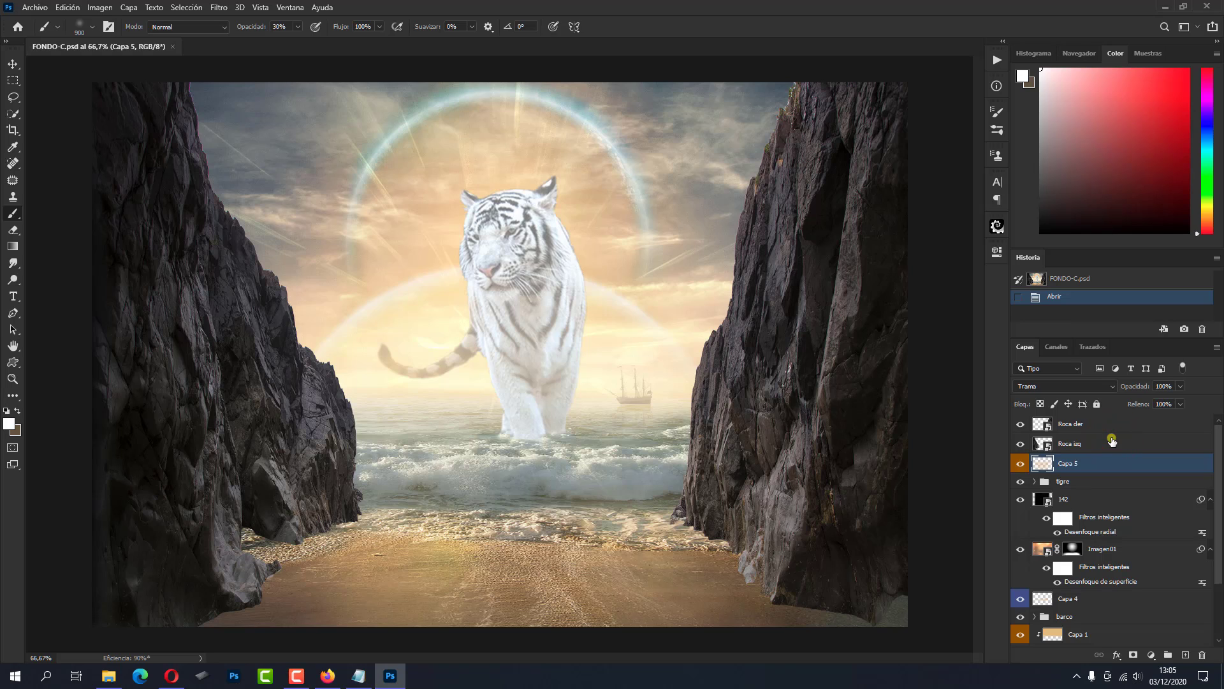
pyautogui.click(1112, 440)
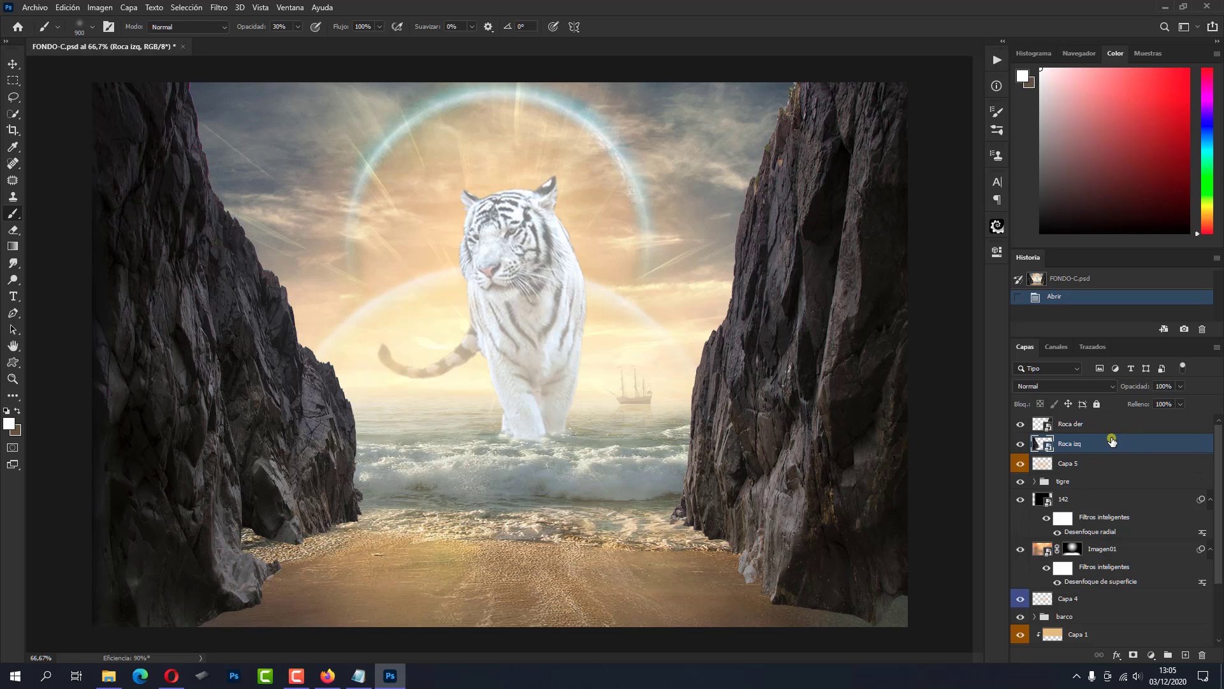
pyautogui.press('ctrl')
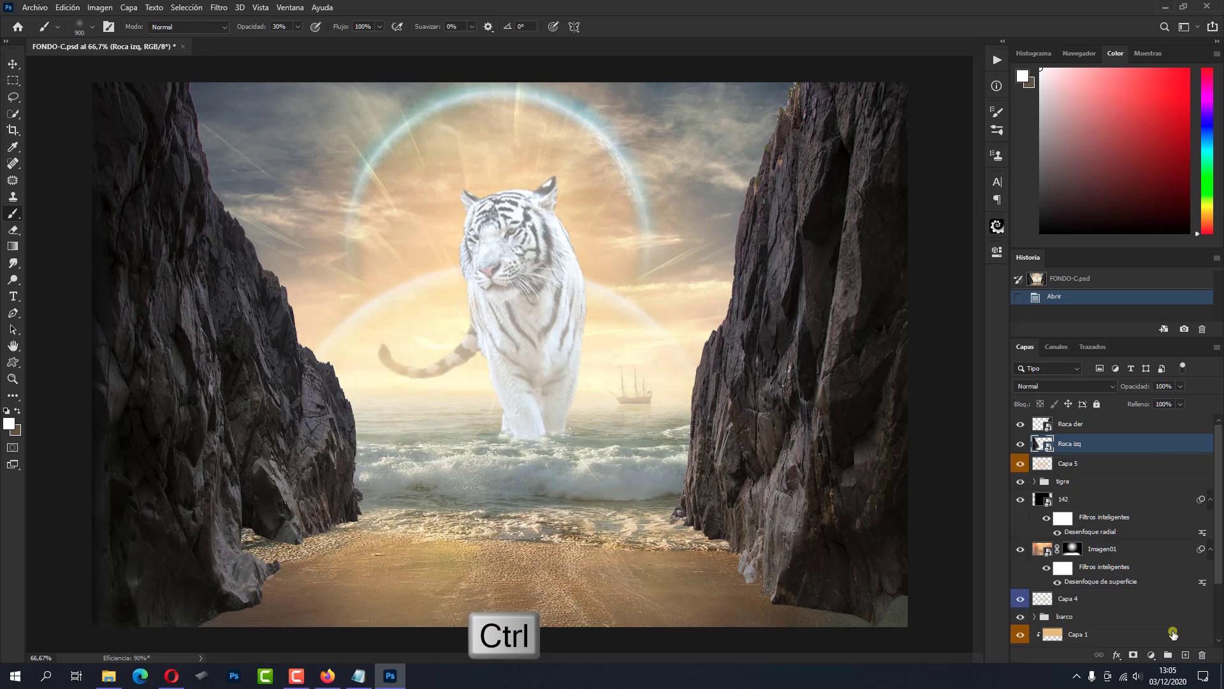
pyautogui.keyDown('ctrl'); pyautogui.click(1186, 655); pyautogui.keyUp('ctrl')
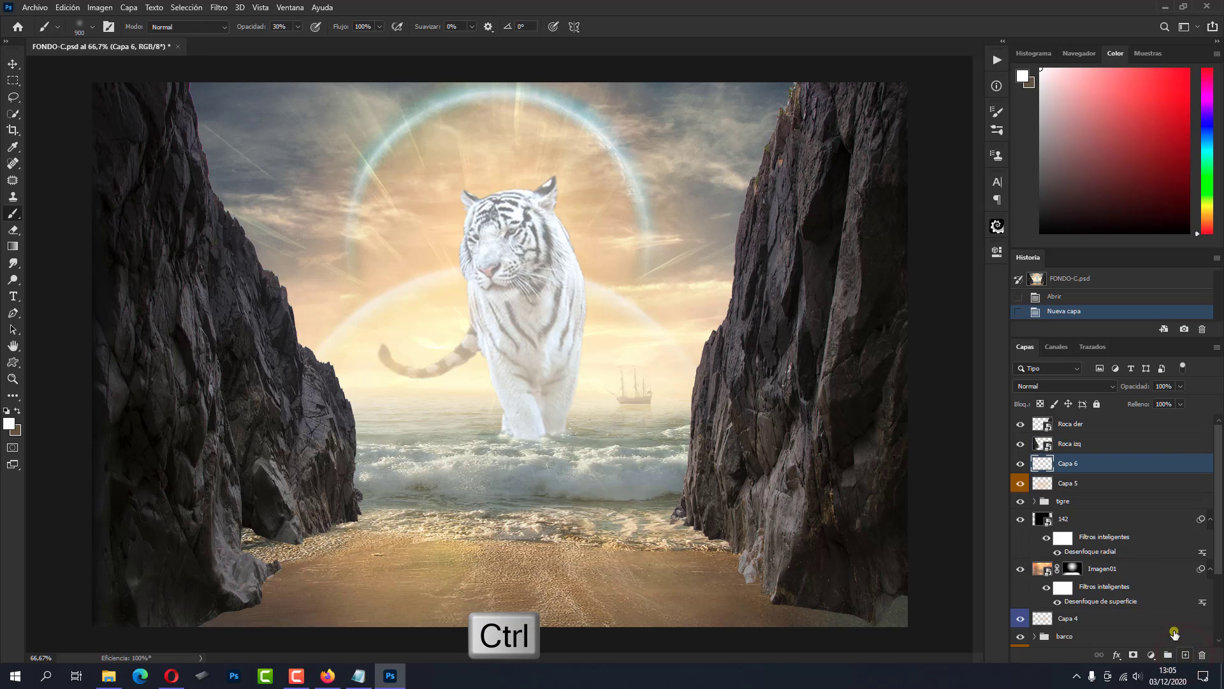
pyautogui.rightClick(1018, 463)
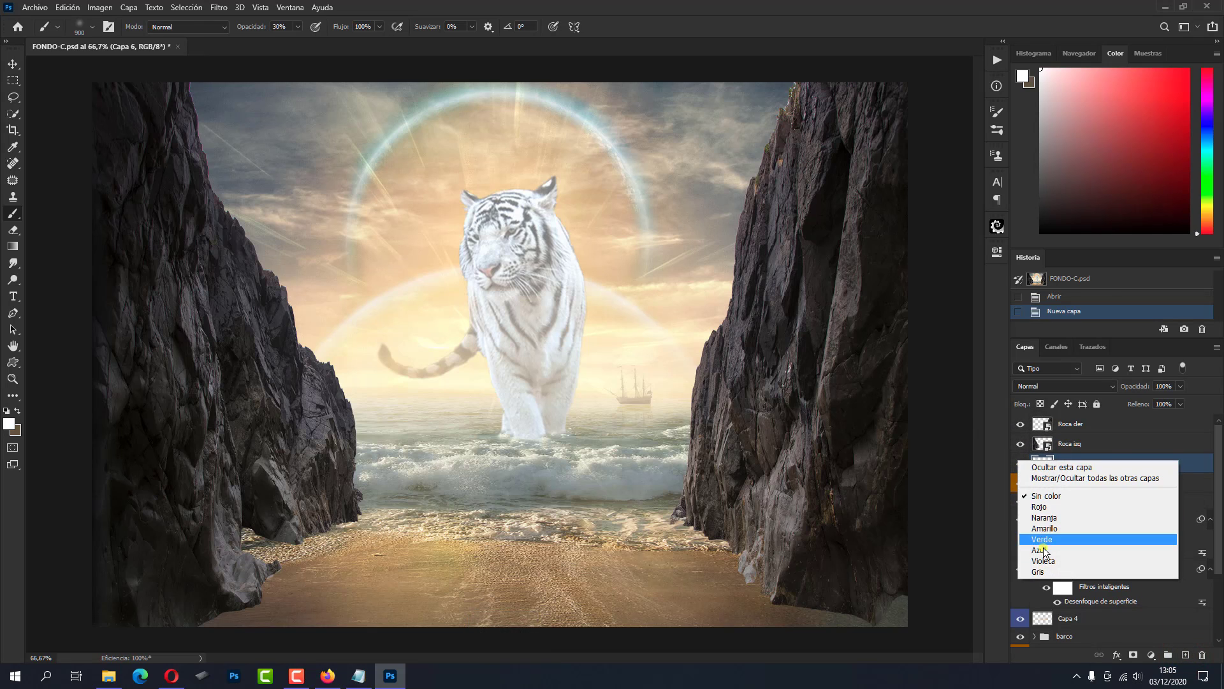
pyautogui.click(1047, 572)
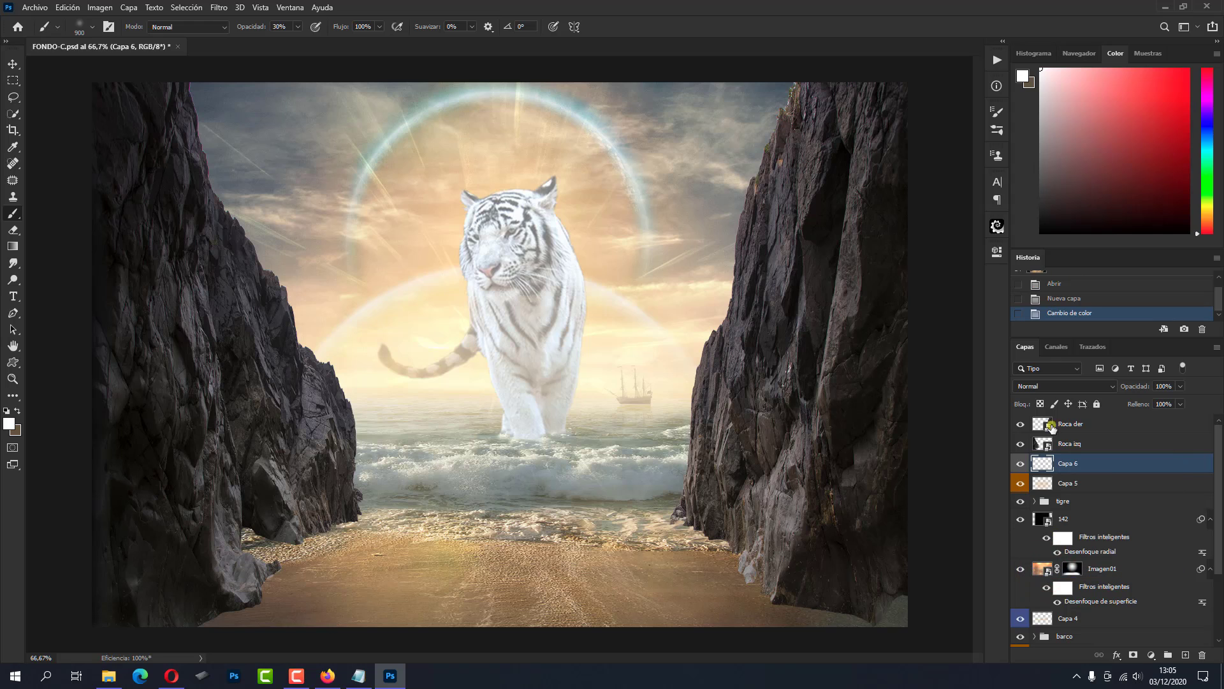
pyautogui.click(1049, 387)
pyautogui.click(1046, 396)
# Set the foreground to dark blue #344150 with a soft round brush of about 114 px.
pyautogui.click(9, 423)
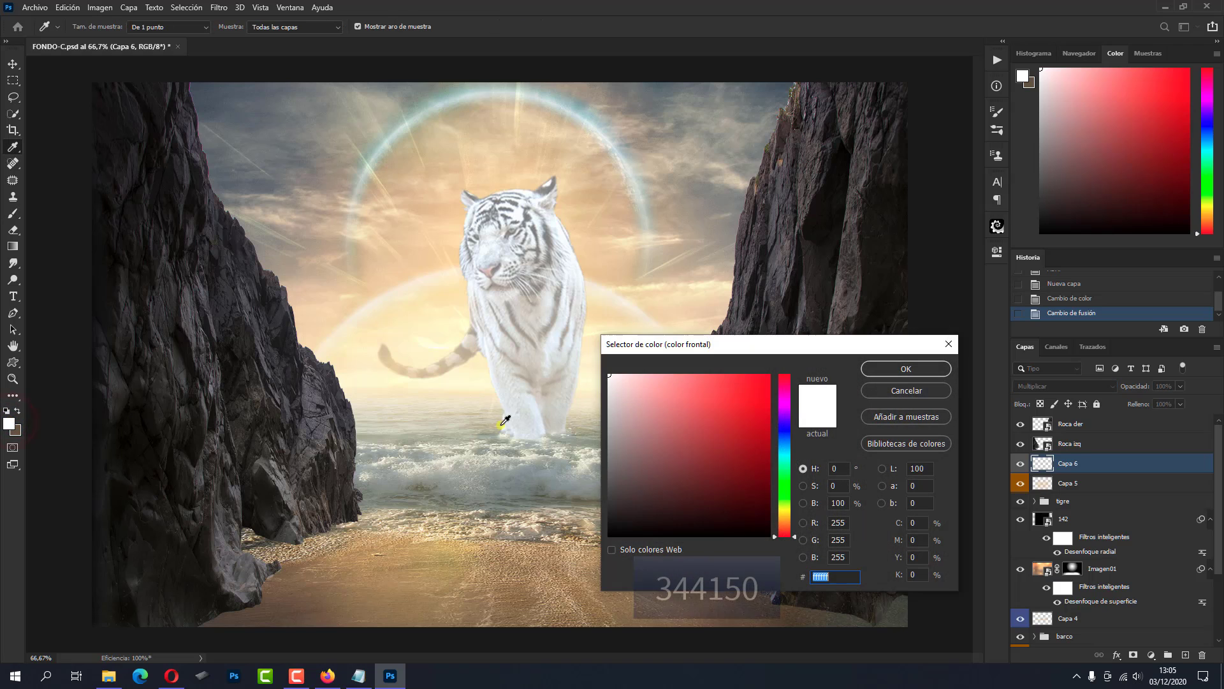
pyautogui.rightClick(824, 577)
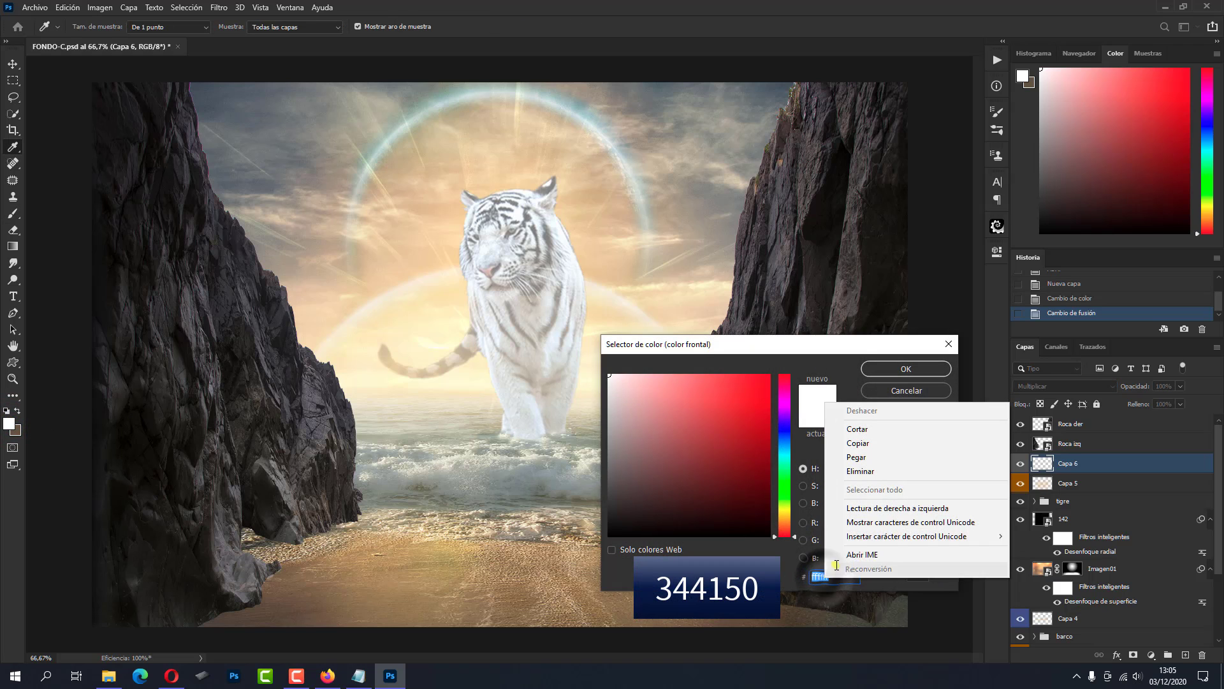
pyautogui.click(857, 457)
pyautogui.click(882, 371)
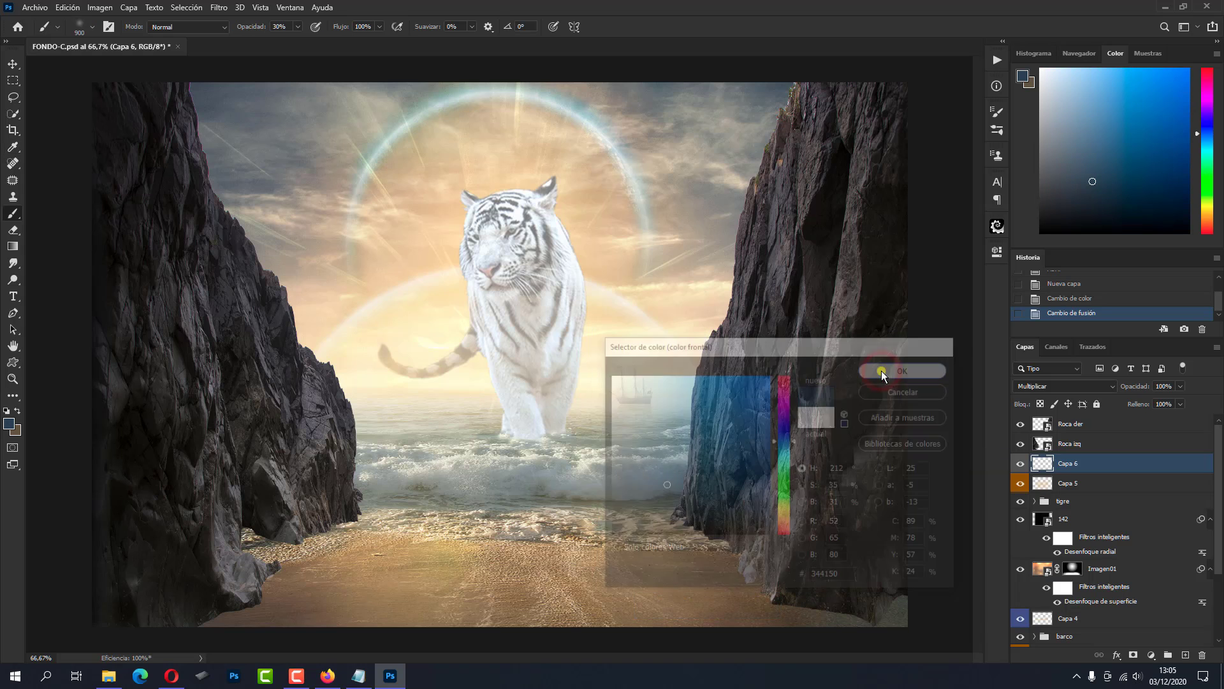
pyautogui.click(93, 28)
pyautogui.click(49, 296)
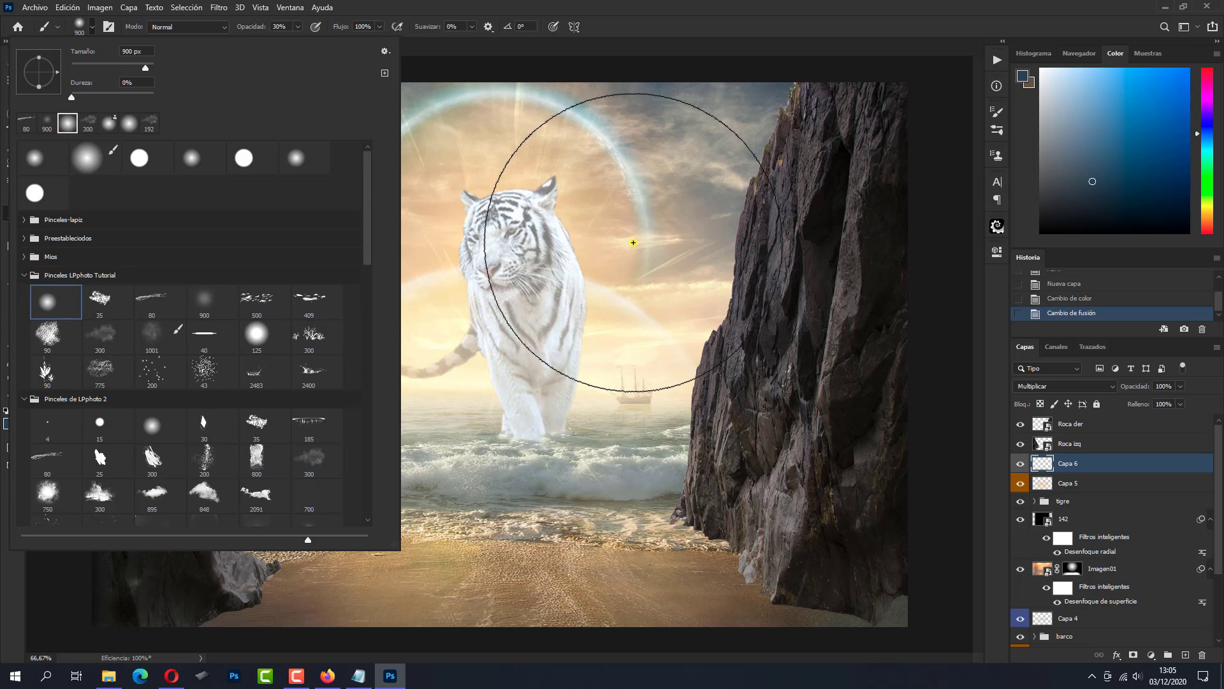
pyautogui.moveTo(653, 267); pyautogui.dragTo(487, 259)
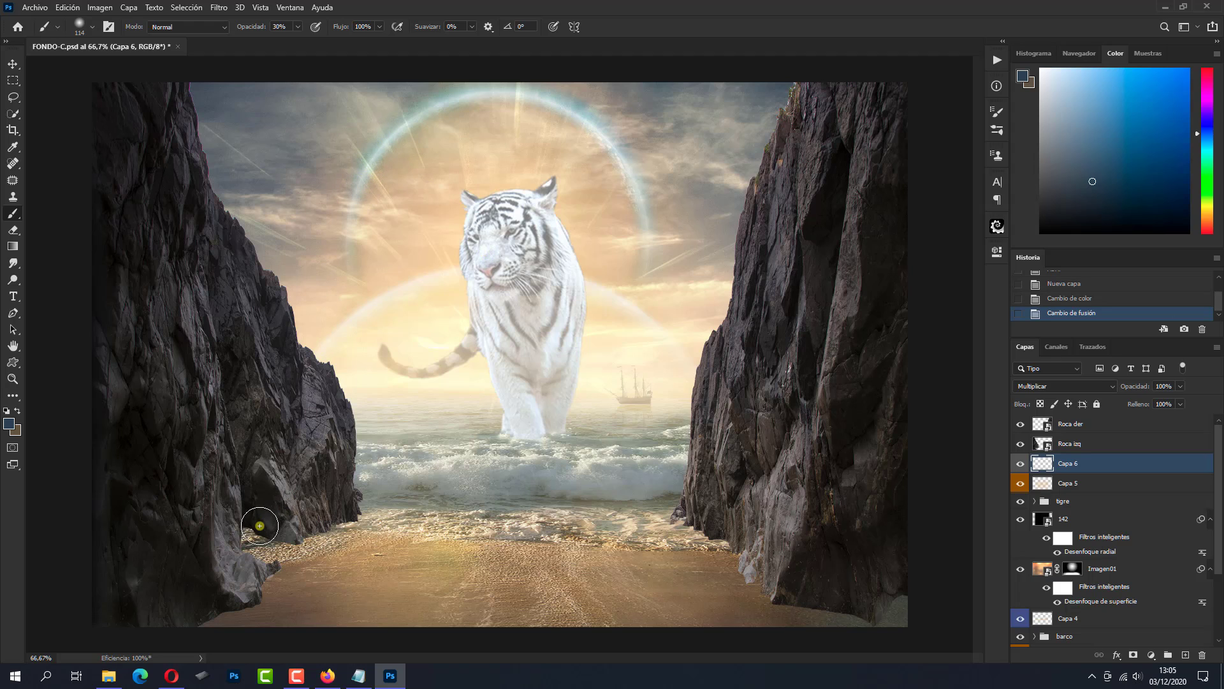
# Shade the bases of both rocks, then group Capa 6 with the two rock layers.
pyautogui.moveTo(263, 515)
pyautogui.mouseDown()
pyautogui.moveTo(241, 536)
pyautogui.moveTo(244, 525)
pyautogui.moveTo(251, 536)
pyautogui.moveTo(232, 572)
pyautogui.moveTo(245, 598)
pyautogui.mouseUp()
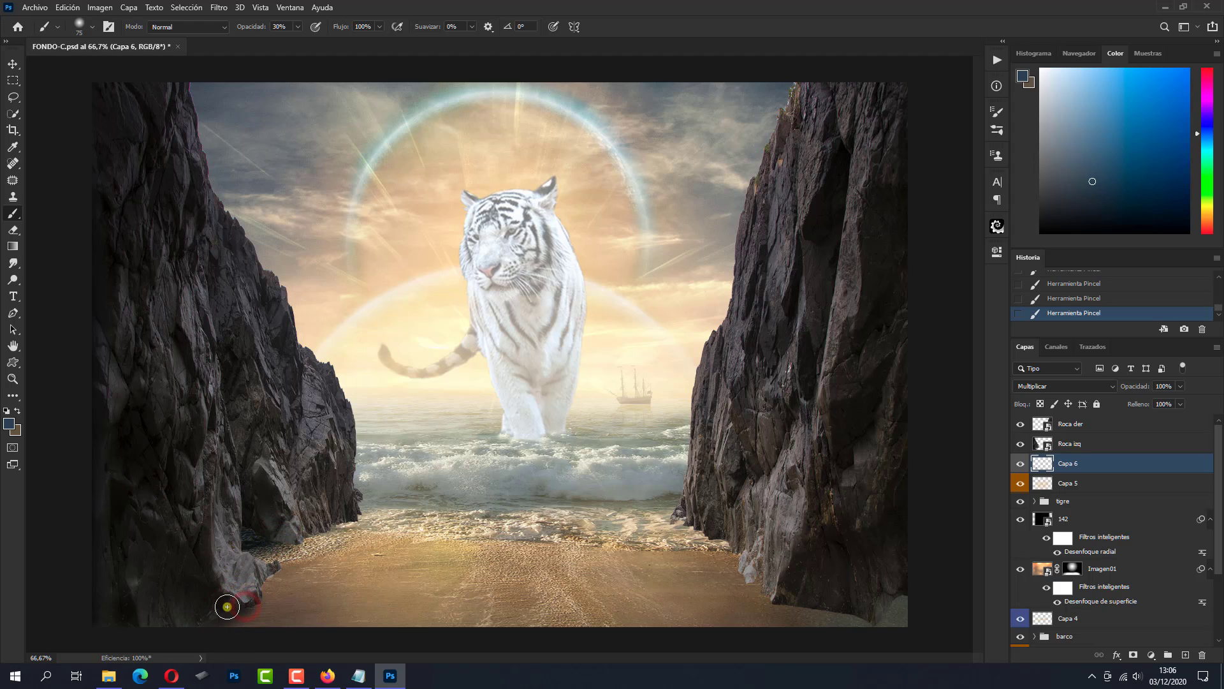
pyautogui.click(243, 603)
pyautogui.moveTo(682, 520)
pyautogui.mouseDown()
pyautogui.moveTo(724, 530)
pyautogui.moveTo(794, 606)
pyautogui.moveTo(894, 618)
pyautogui.moveTo(915, 614)
pyautogui.moveTo(910, 596)
pyautogui.moveTo(875, 615)
pyautogui.moveTo(833, 606)
pyautogui.moveTo(918, 612)
pyautogui.moveTo(827, 620)
pyautogui.moveTo(812, 602)
pyautogui.mouseUp()
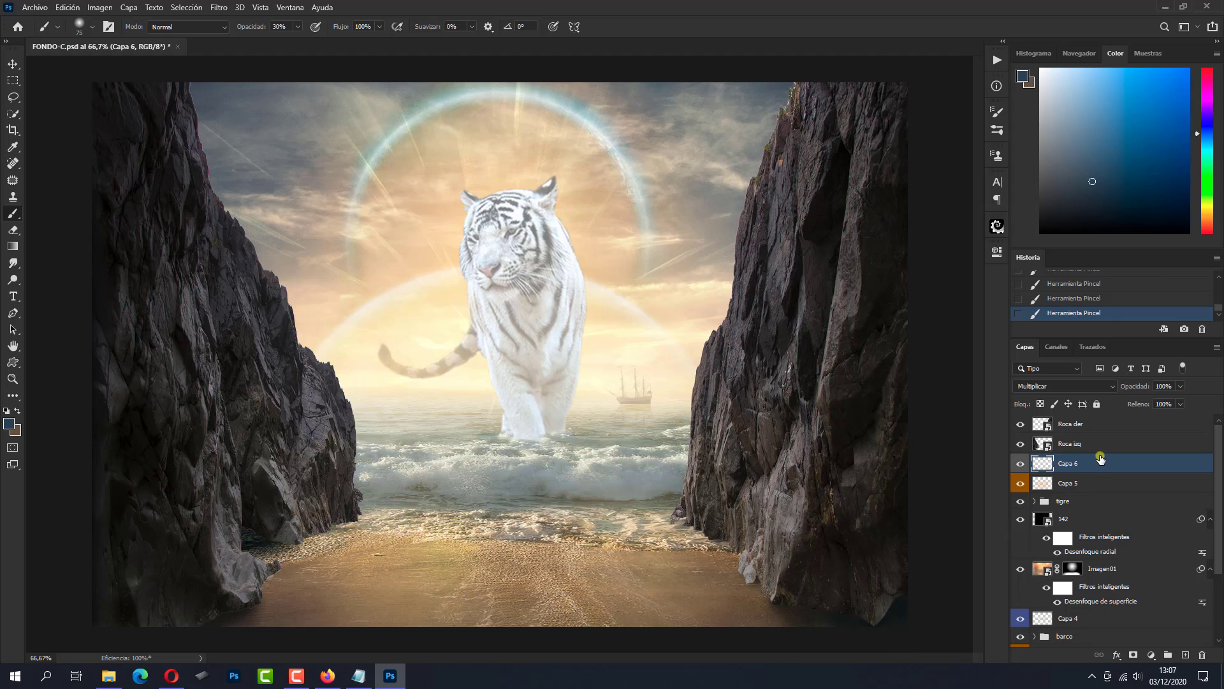
pyautogui.press('shift')
pyautogui.keyDown('shift'); pyautogui.click(1104, 420); pyautogui.keyUp('shift')
pyautogui.hotkey('ctrl', 'g')
pyautogui.write('rocas')
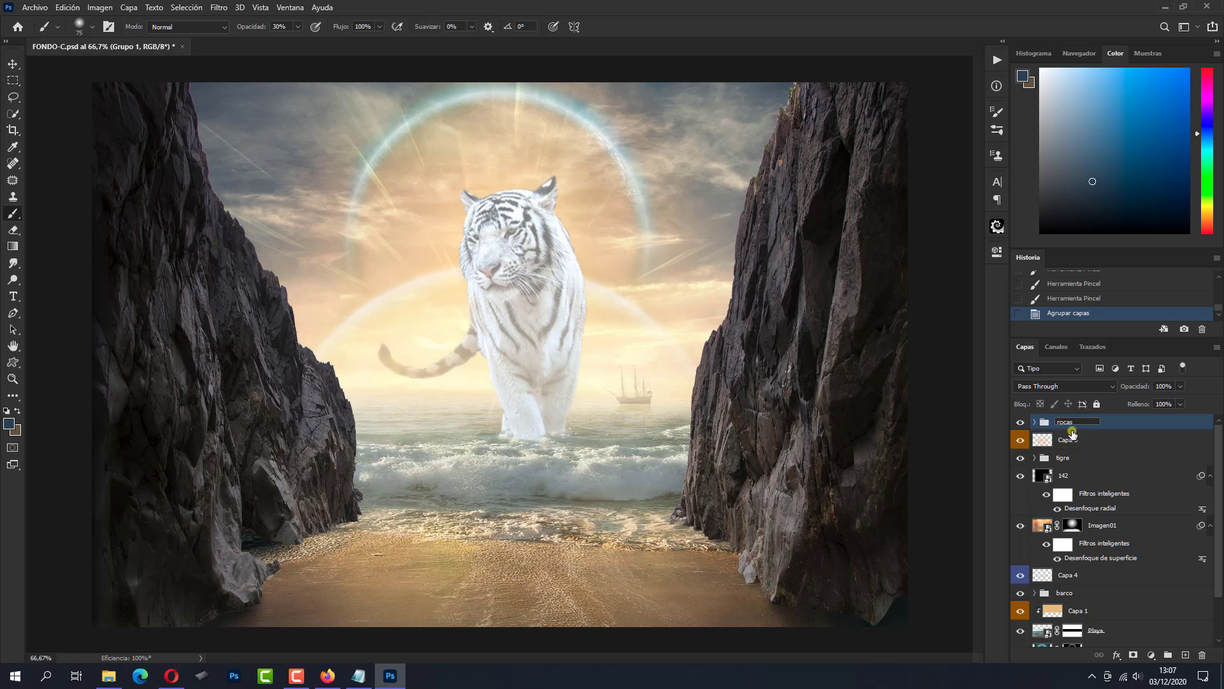
# Name the group rocas and add a Color Dodge Capa 7 clipped to it.
pyautogui.click(1118, 424)
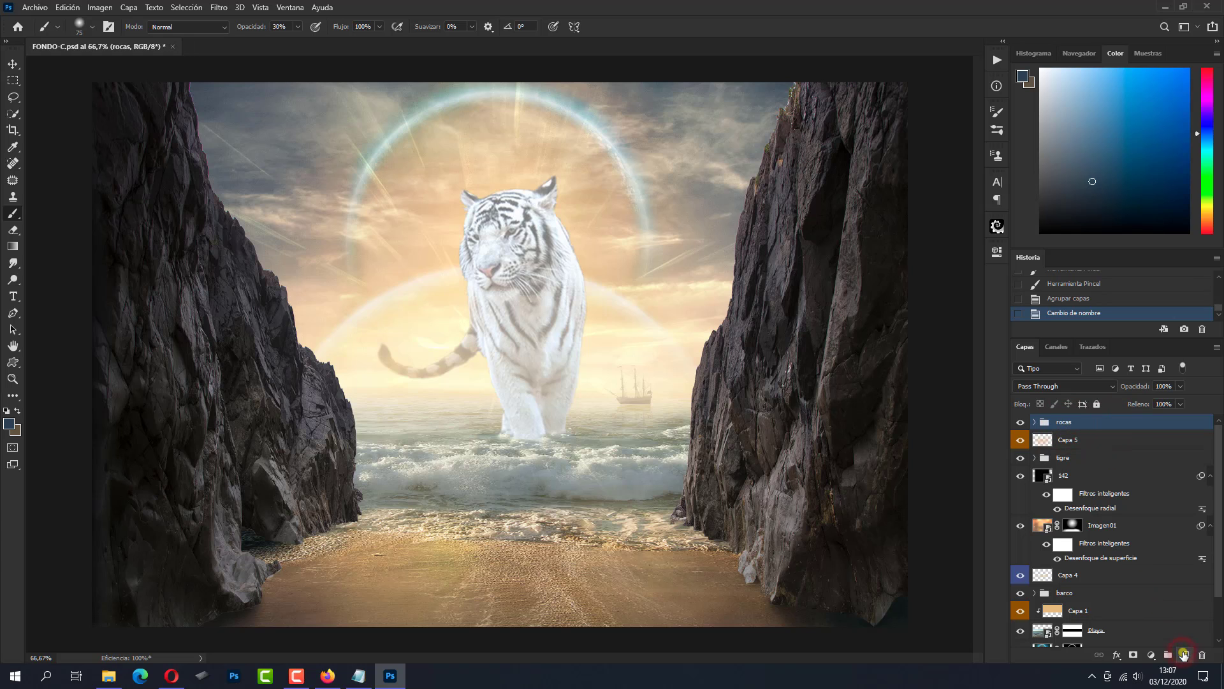
pyautogui.click(1184, 655)
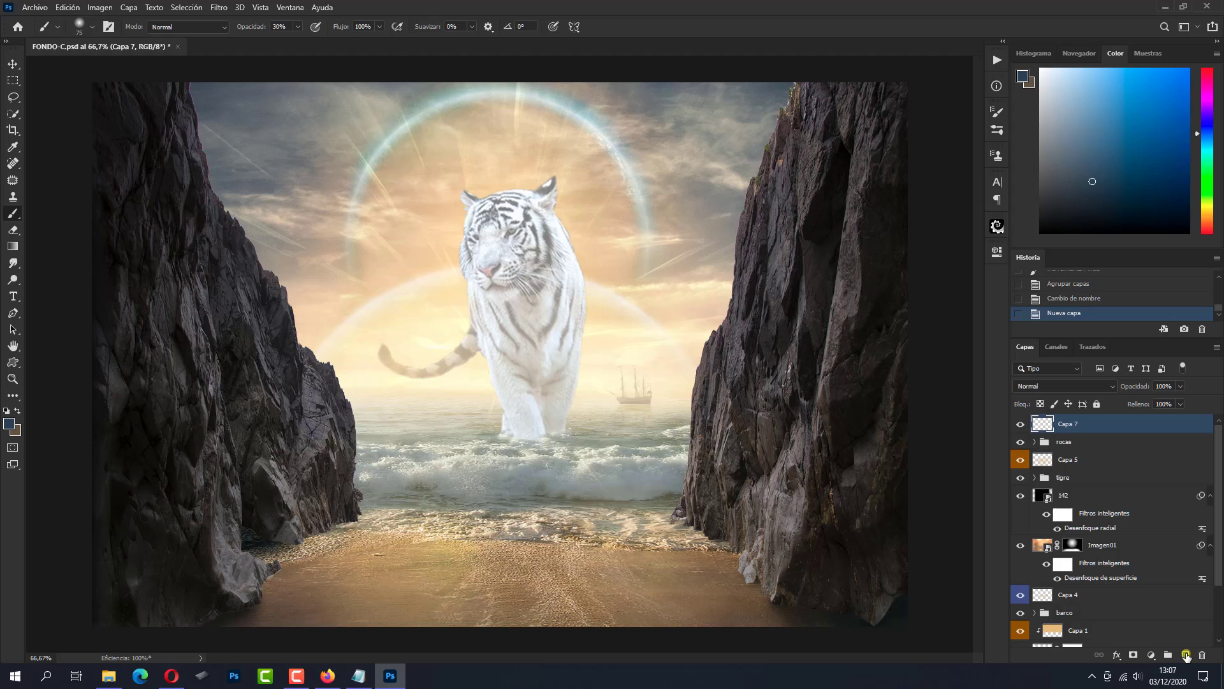
pyautogui.keyDown('alt'); pyautogui.click(1107, 432); pyautogui.keyUp('alt')
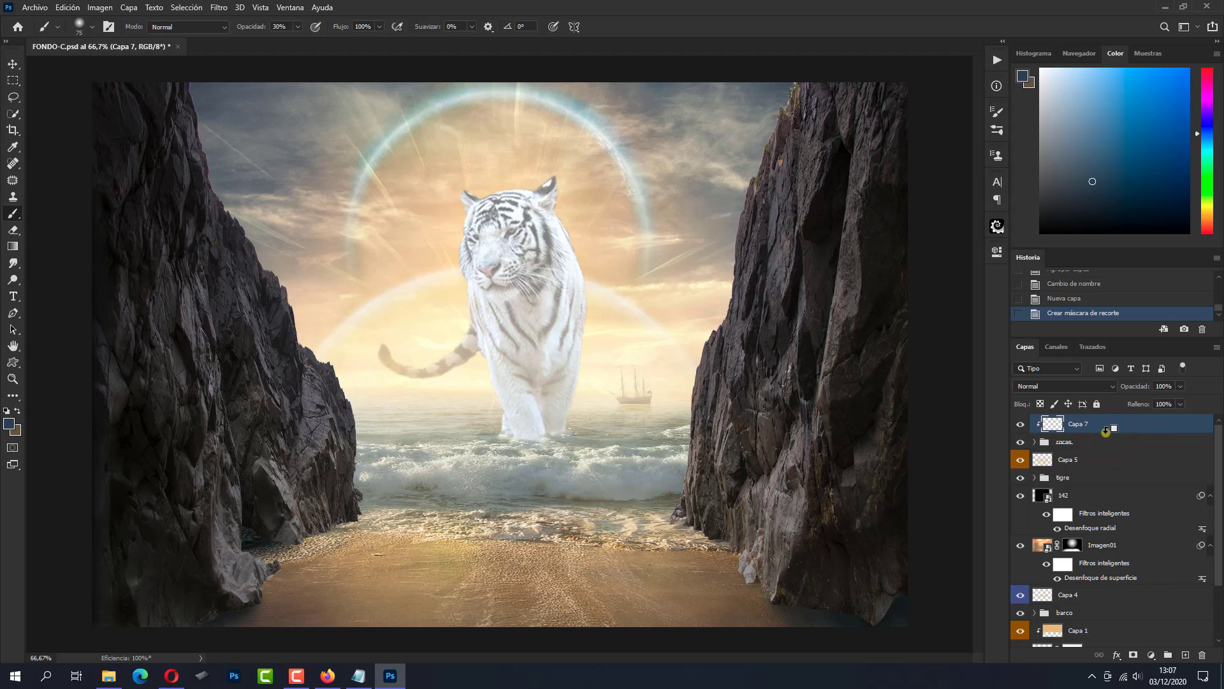
pyautogui.click(1058, 386)
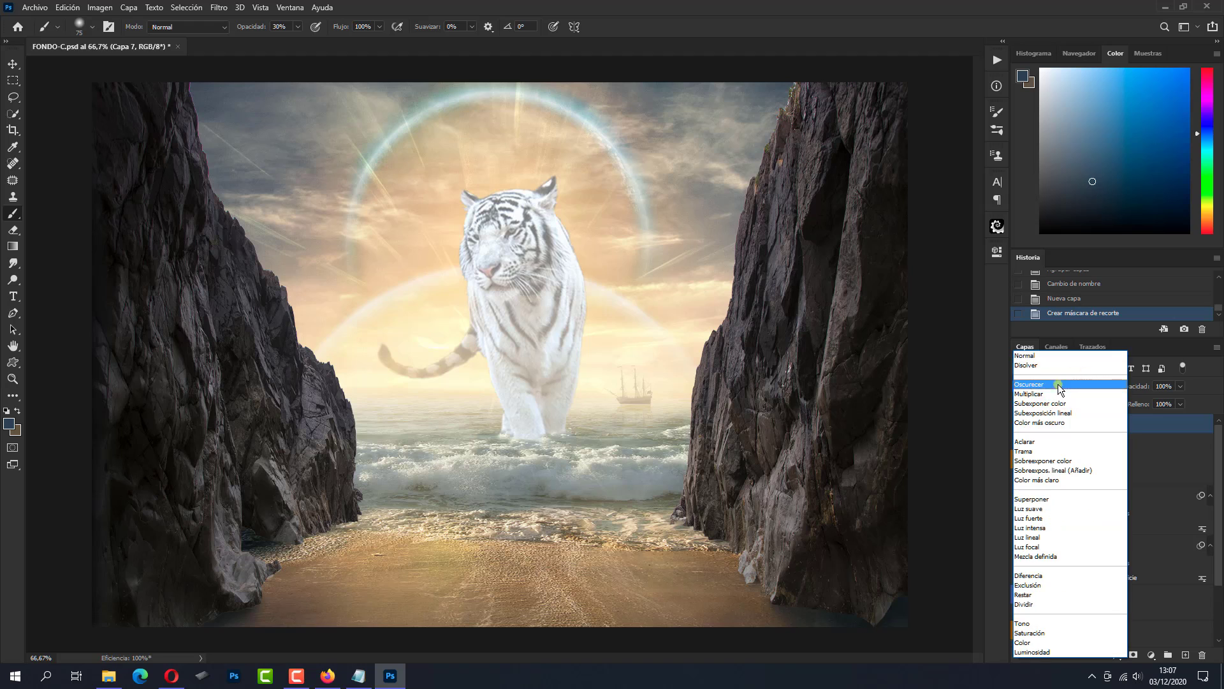
pyautogui.click(1045, 460)
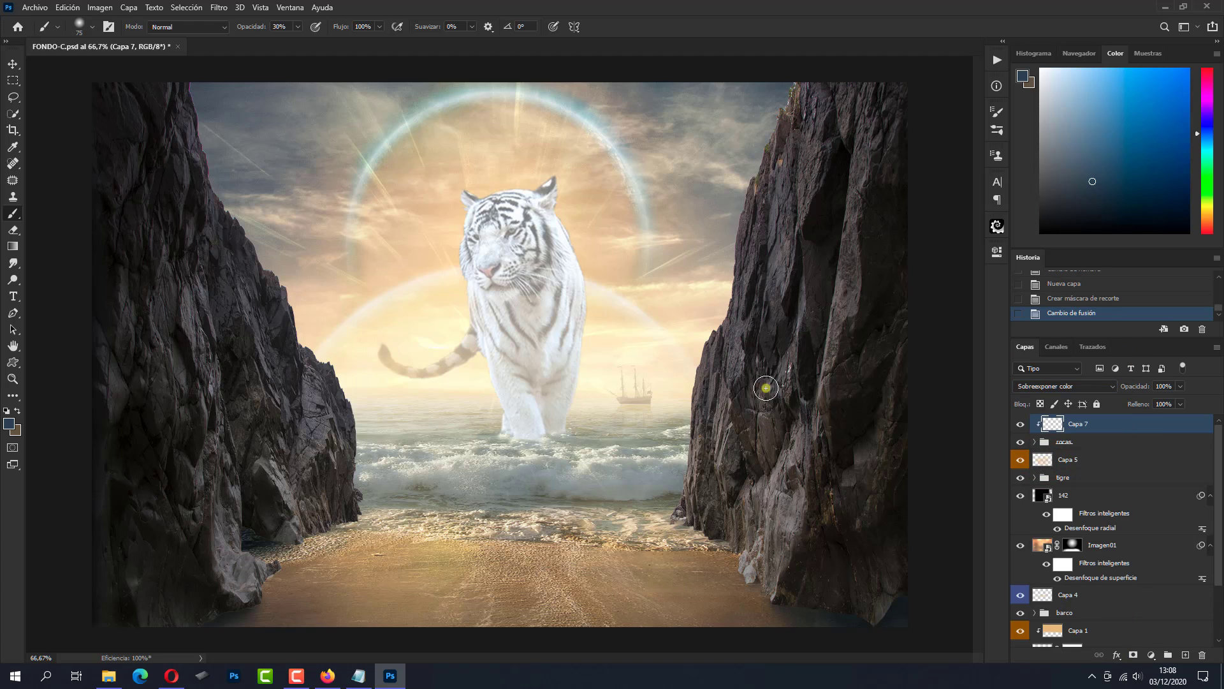
# Paste a brown hex colour and use a 900 px soft brush at 100% opacity.
pyautogui.click(17, 411)
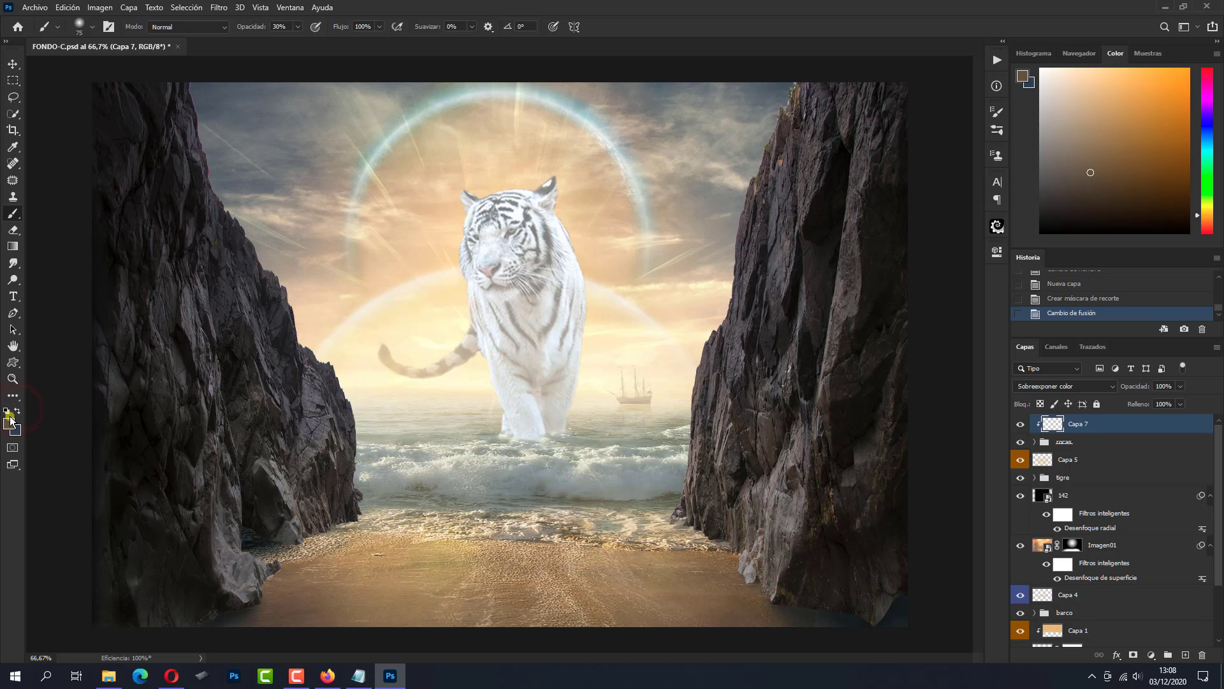
pyautogui.click(9, 423)
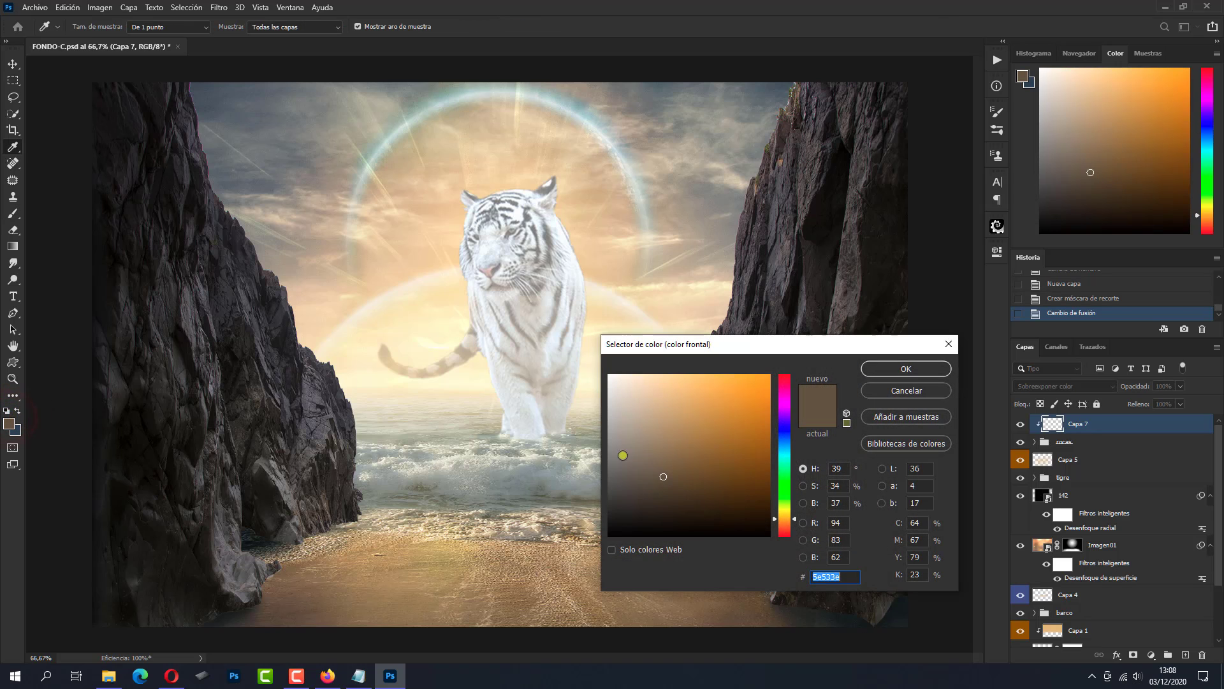
pyautogui.rightClick(827, 577)
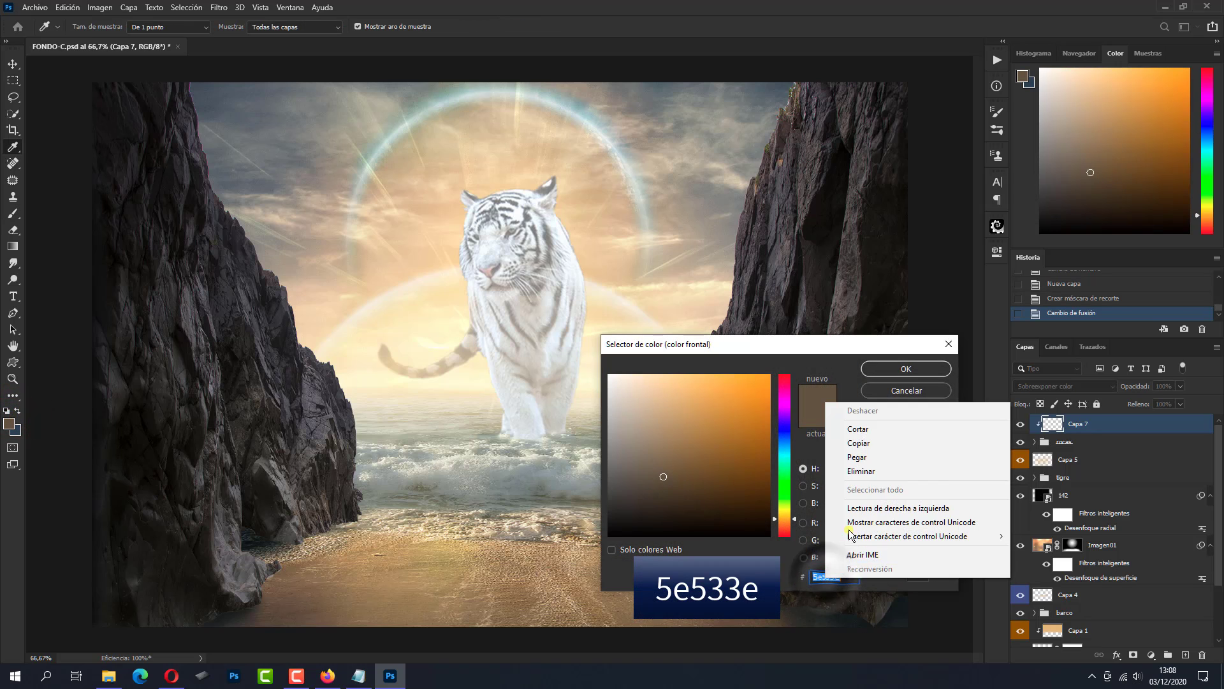
pyautogui.click(859, 457)
pyautogui.click(906, 368)
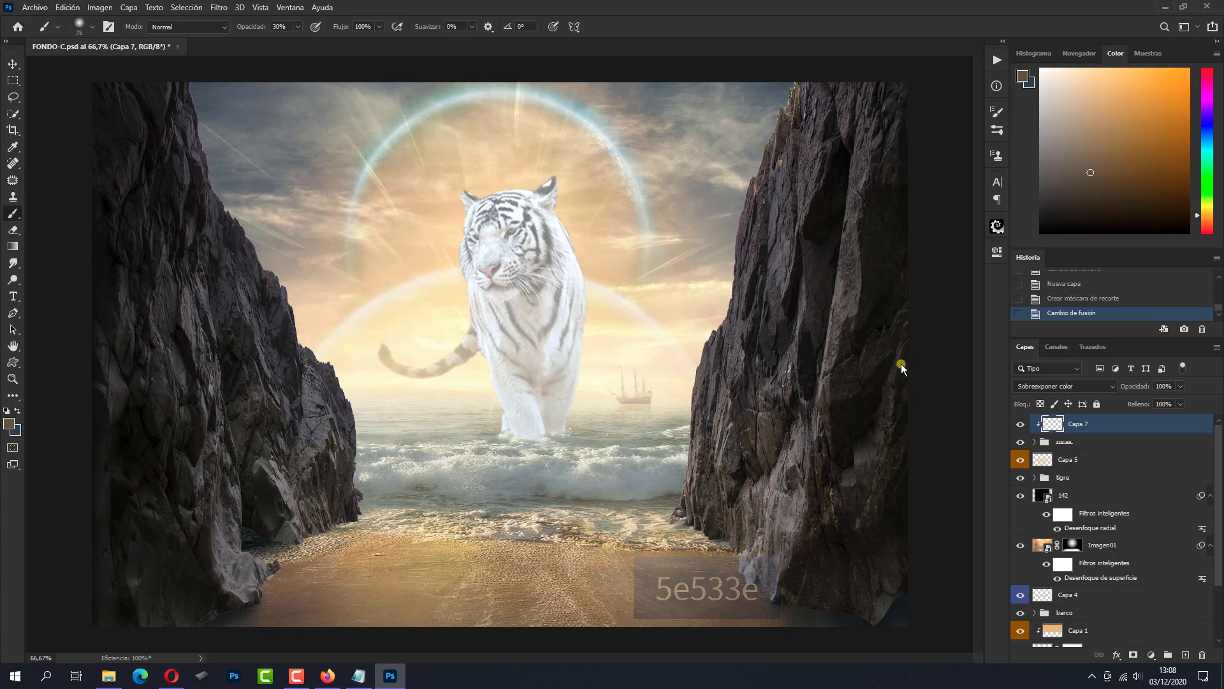
pyautogui.click(93, 26)
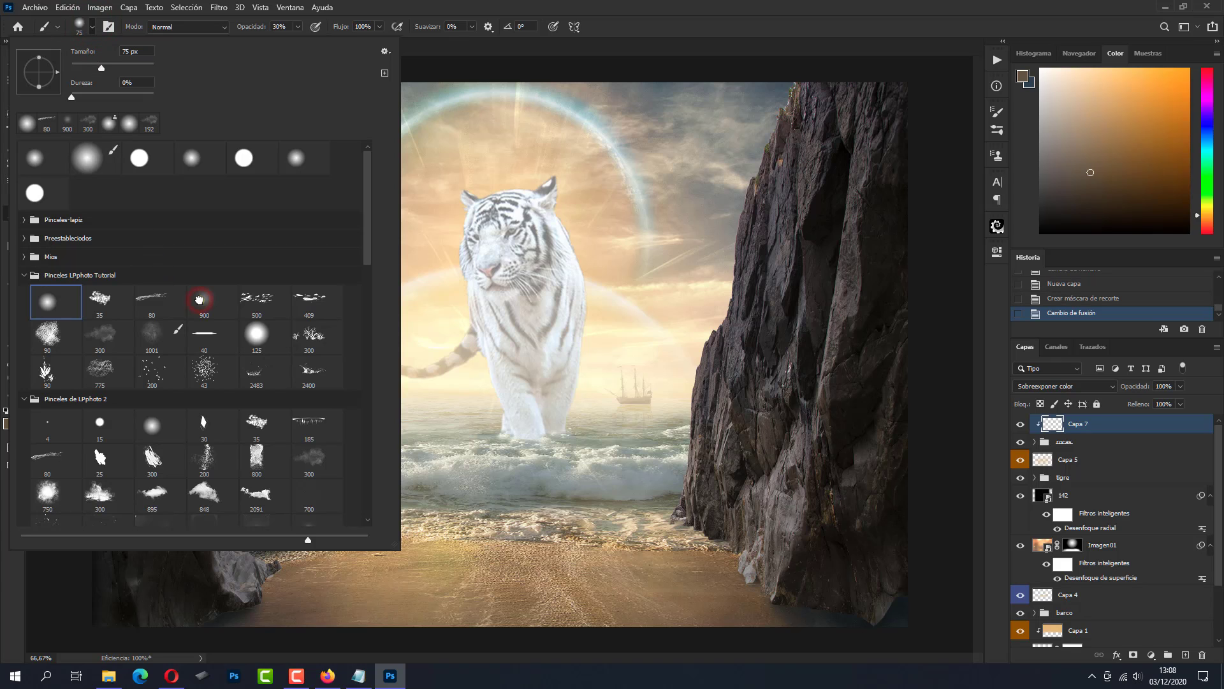
pyautogui.click(199, 300)
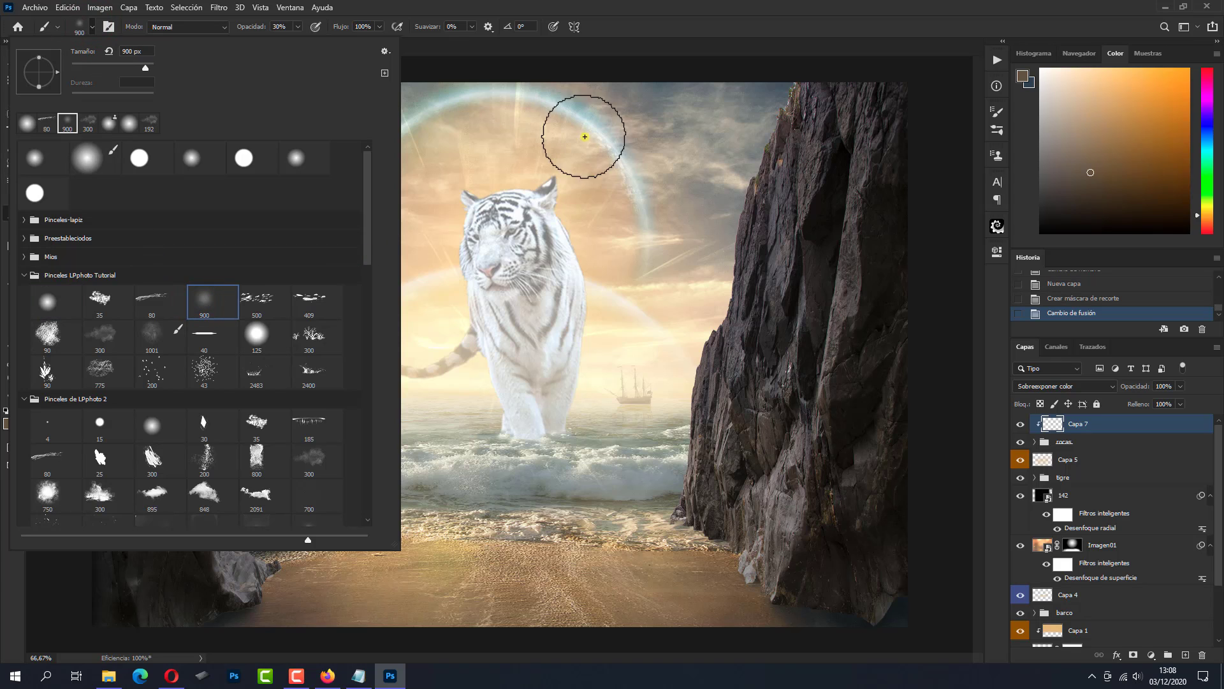
pyautogui.click(642, 32)
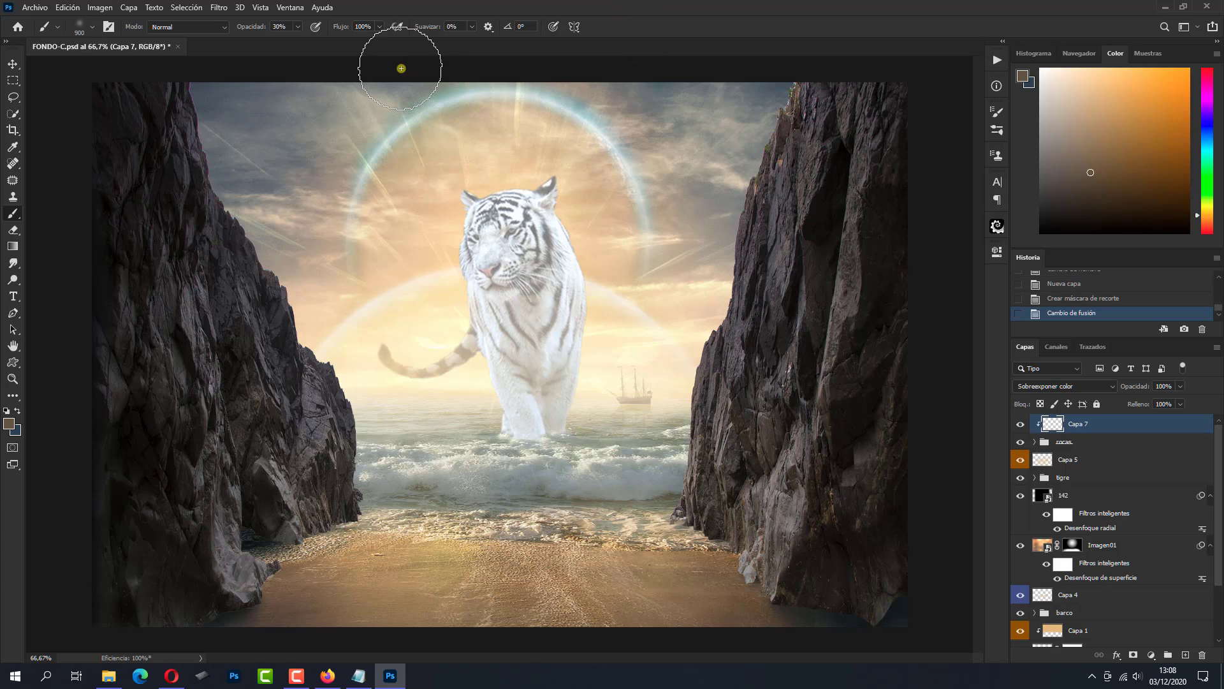
pyautogui.press('0')
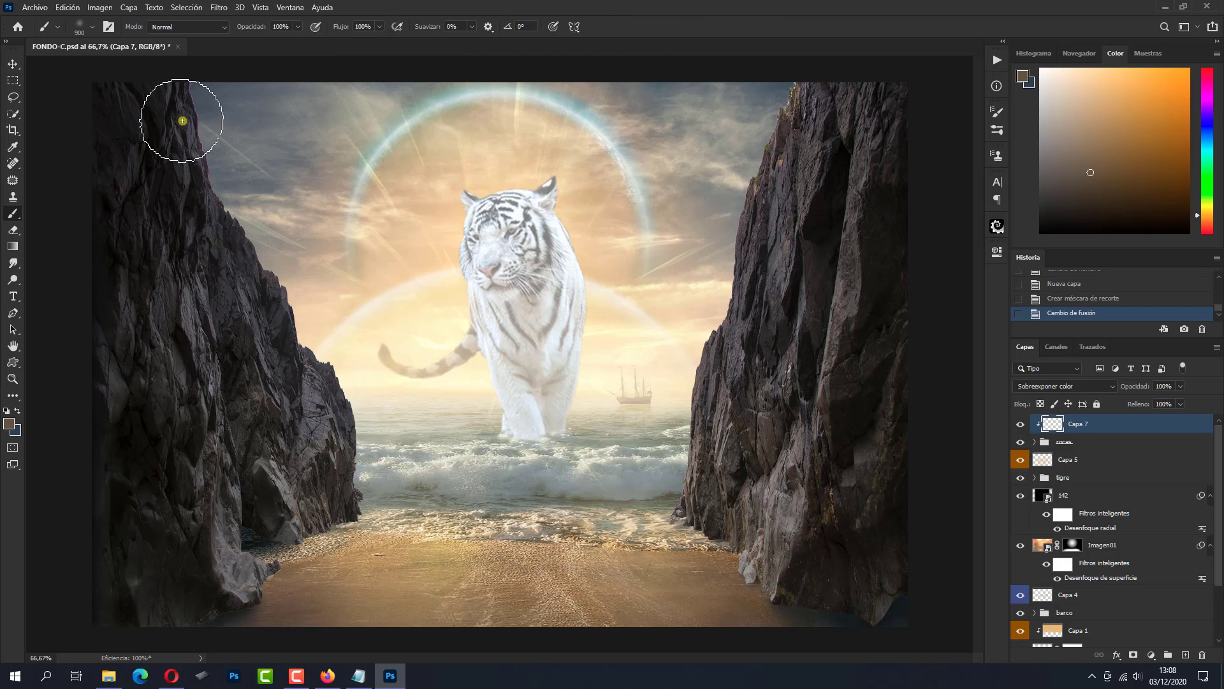
# Brighten the top and inner edges of the left and right cliffs.
pyautogui.moveTo(192, 154)
pyautogui.mouseDown()
pyautogui.moveTo(172, 124)
pyautogui.moveTo(173, 196)
pyautogui.mouseUp()
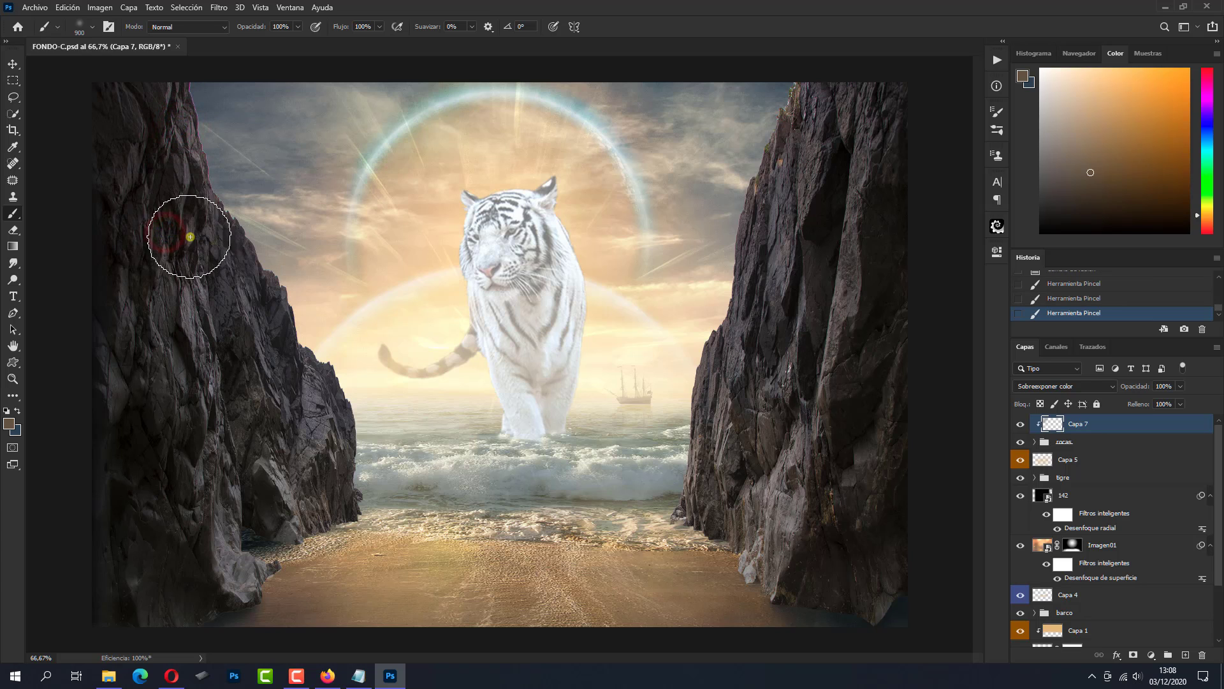
pyautogui.moveTo(178, 240)
pyautogui.mouseDown()
pyautogui.moveTo(219, 218)
pyautogui.moveTo(274, 273)
pyautogui.moveTo(322, 408)
pyautogui.moveTo(341, 529)
pyautogui.mouseUp()
pyautogui.moveTo(245, 488); pyautogui.dragTo(213, 533)
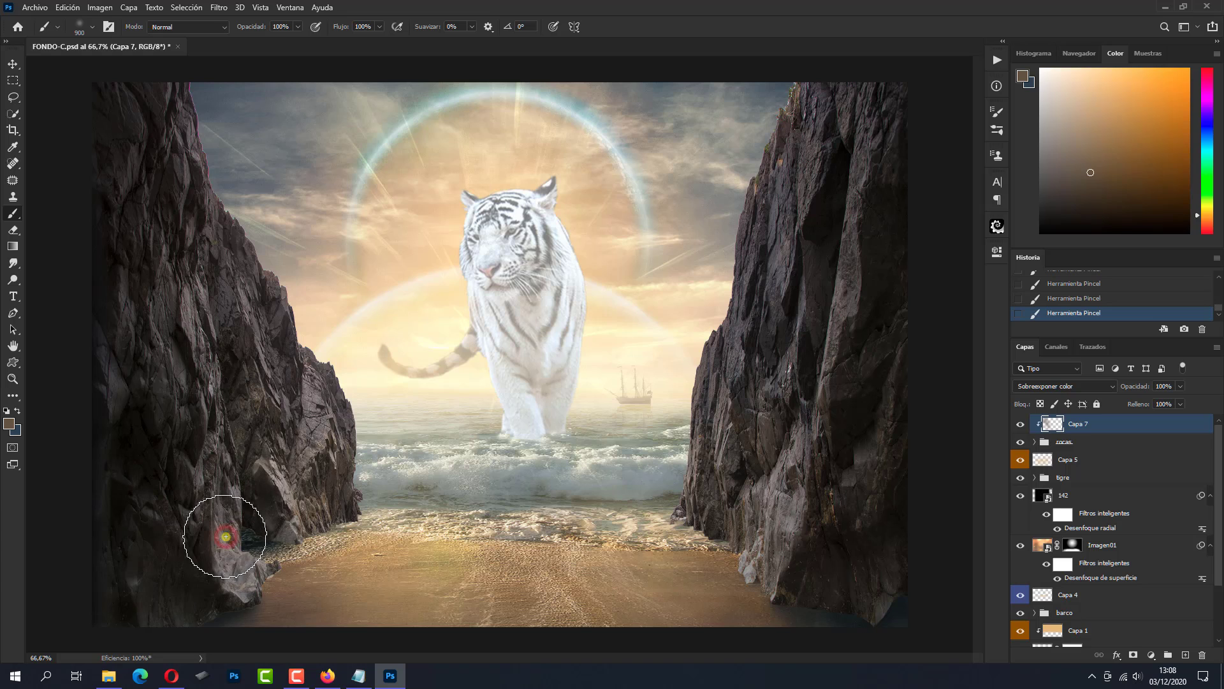
pyautogui.moveTo(237, 411); pyautogui.dragTo(254, 328)
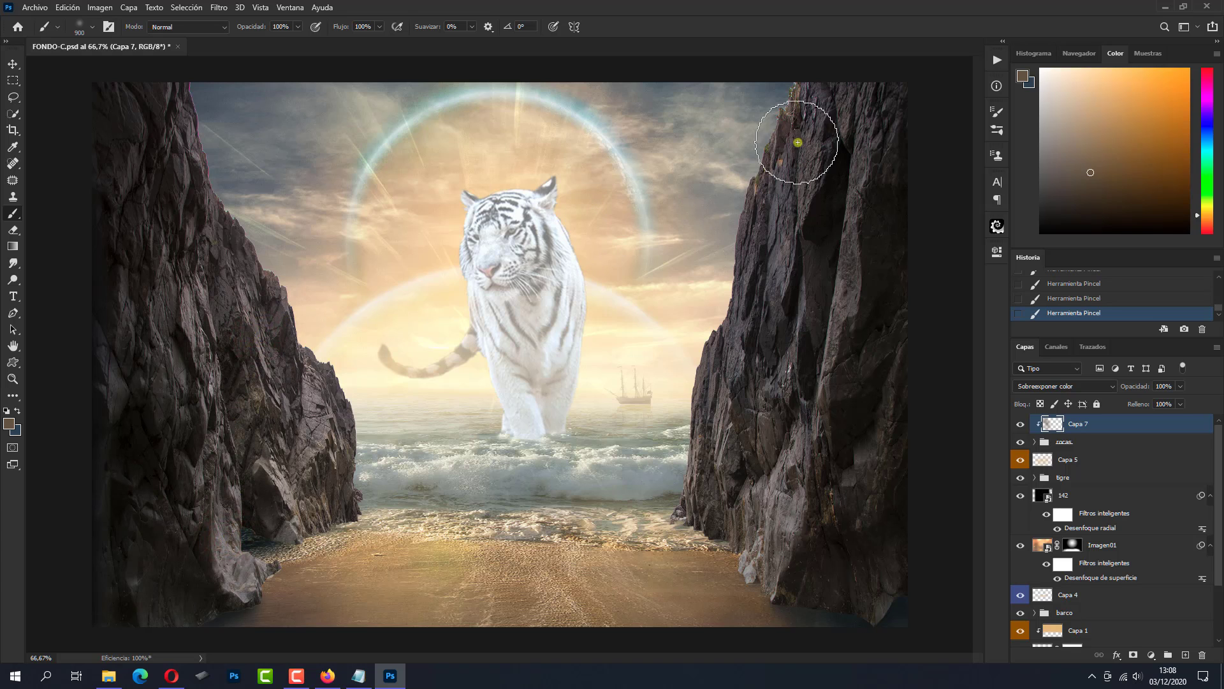
pyautogui.moveTo(749, 153); pyautogui.dragTo(720, 243)
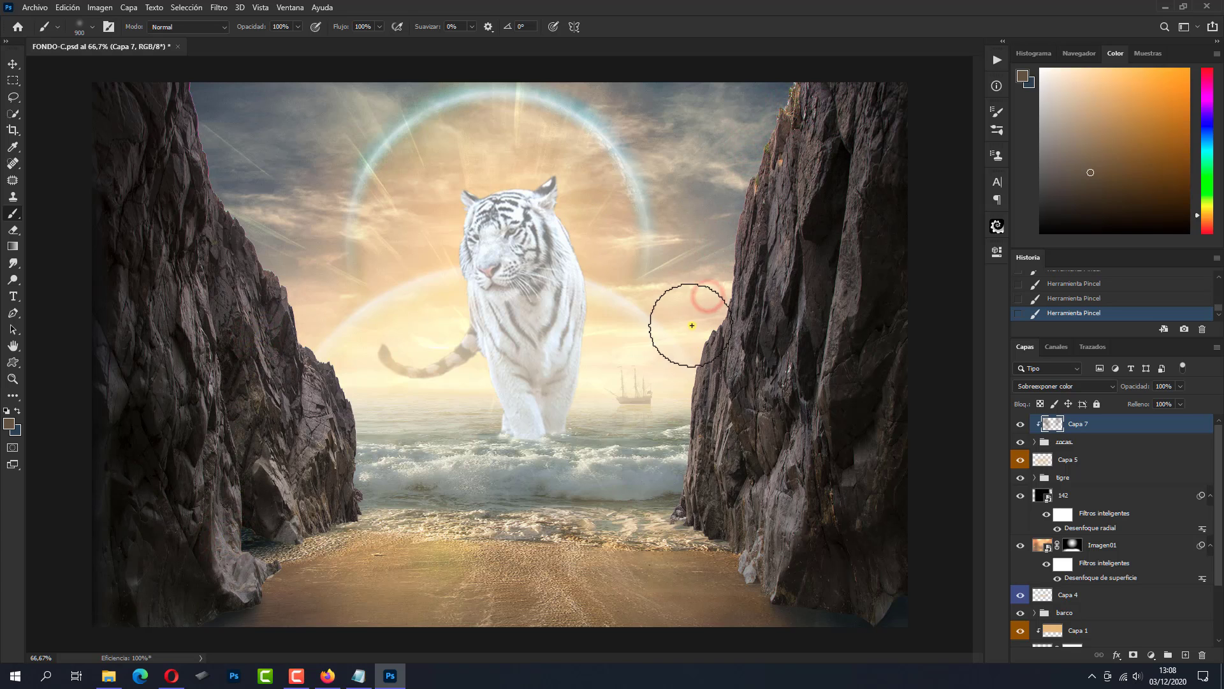
pyautogui.moveTo(698, 294)
pyautogui.mouseDown()
pyautogui.moveTo(670, 447)
pyautogui.moveTo(761, 439)
pyautogui.moveTo(751, 533)
pyautogui.moveTo(794, 187)
pyautogui.moveTo(820, 123)
pyautogui.mouseUp()
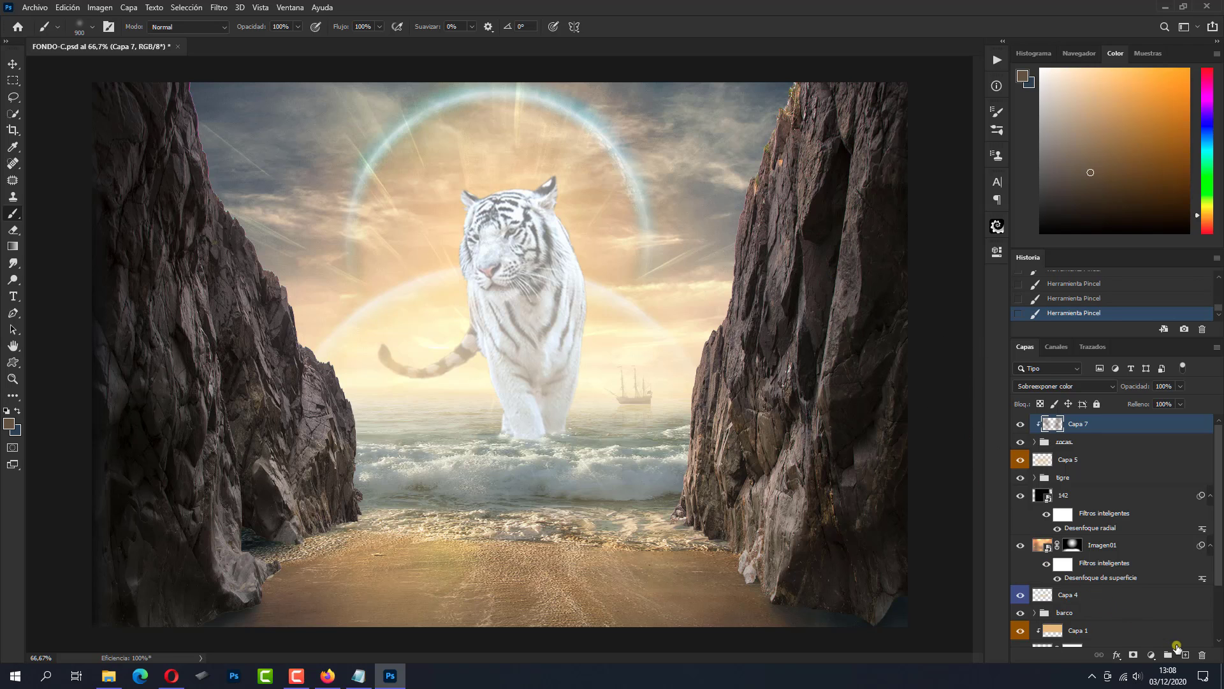
# Add a new layer, Capa 8, clipped to Capa 7 and set to Color Dodge.
pyautogui.click(1183, 653)
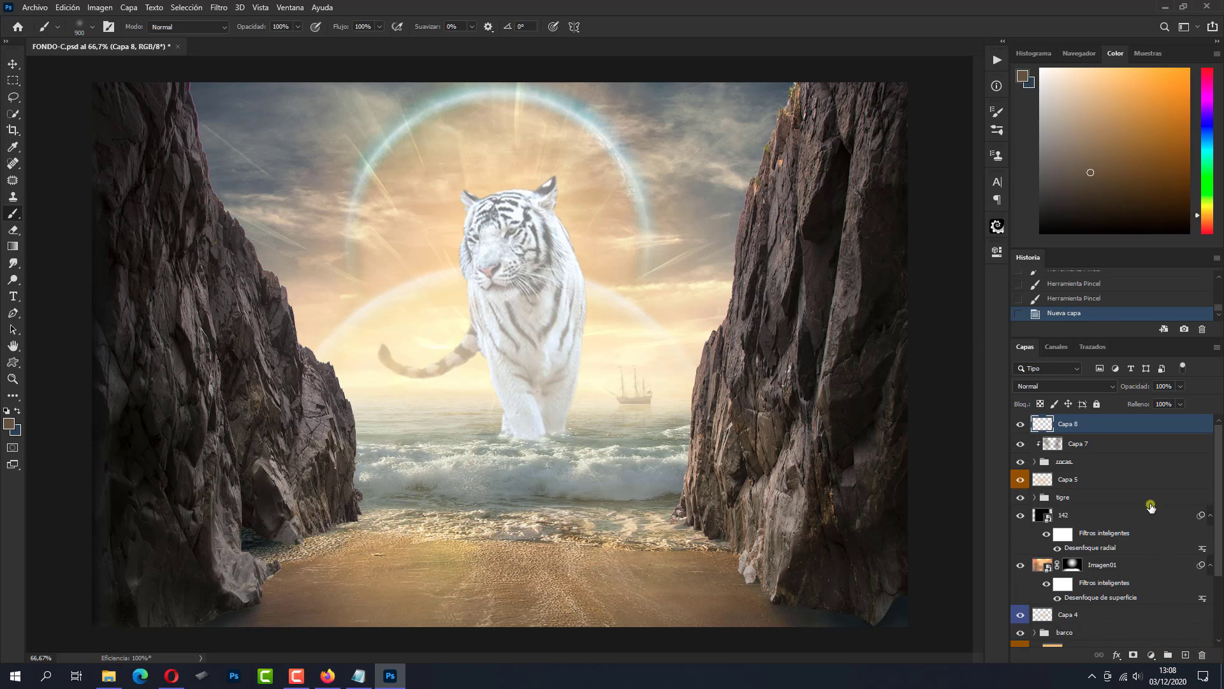
pyautogui.keyDown('alt'); pyautogui.click(1125, 432); pyautogui.keyUp('alt')
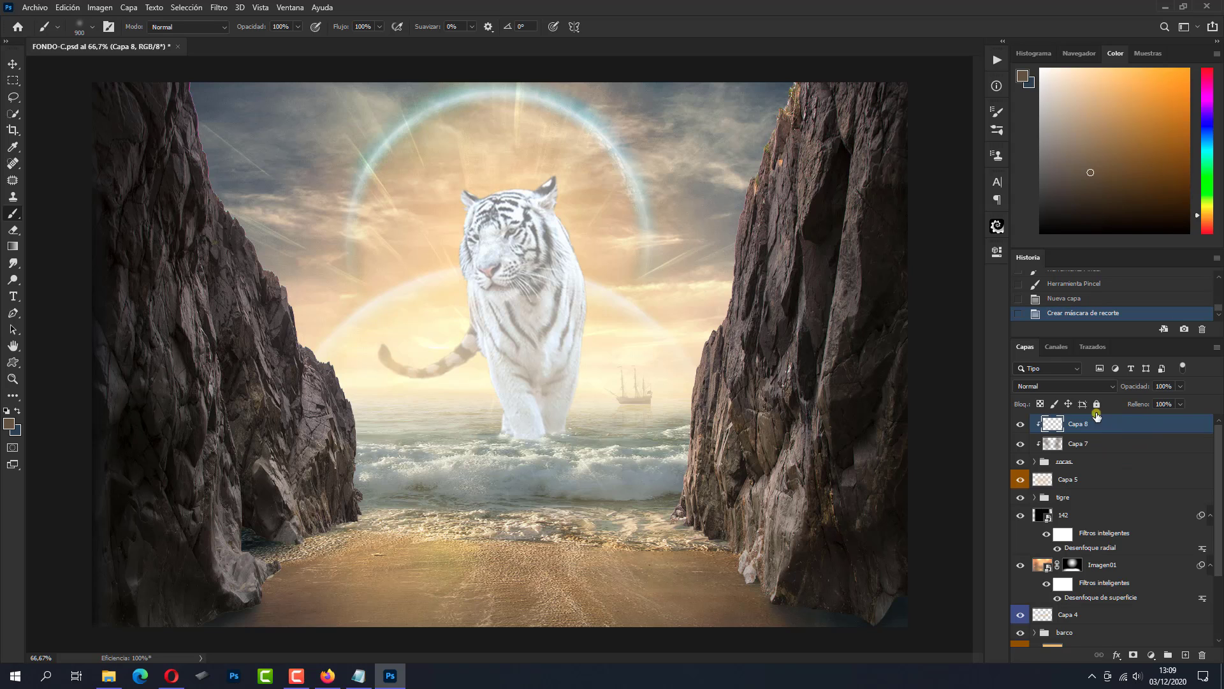
pyautogui.click(1076, 387)
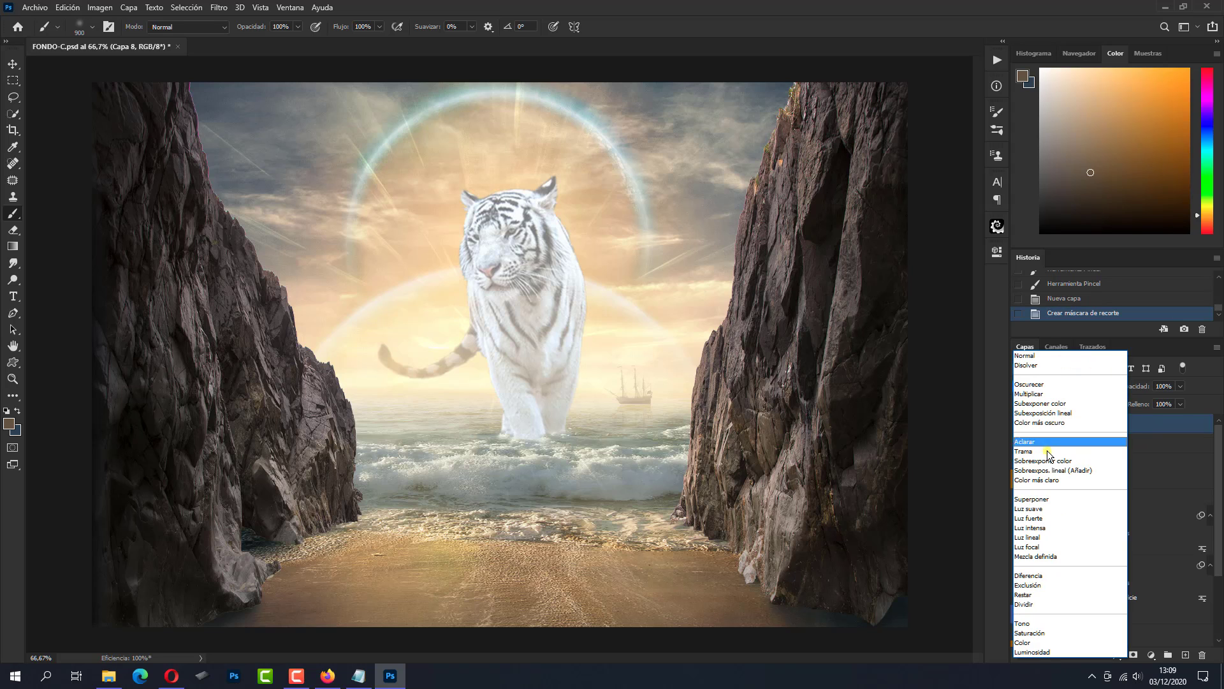
pyautogui.click(1047, 460)
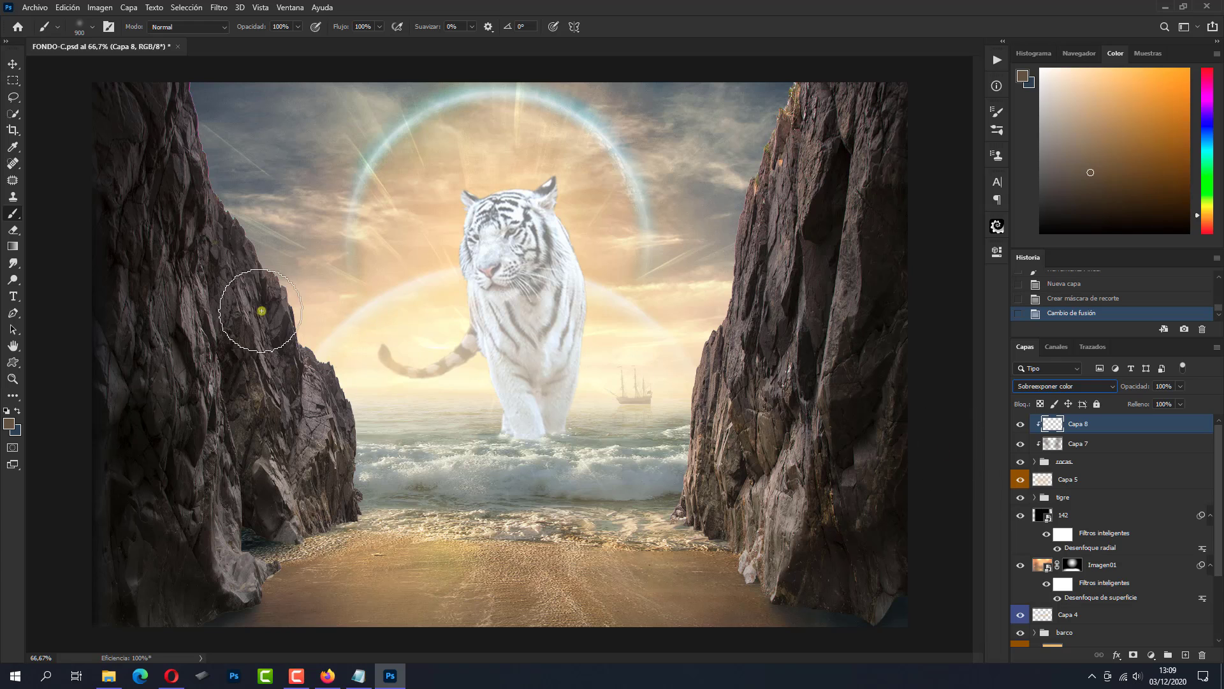
# Choose the 80 px SketchPlain2 textured brush and rotate its tip angle.
pyautogui.click(92, 27)
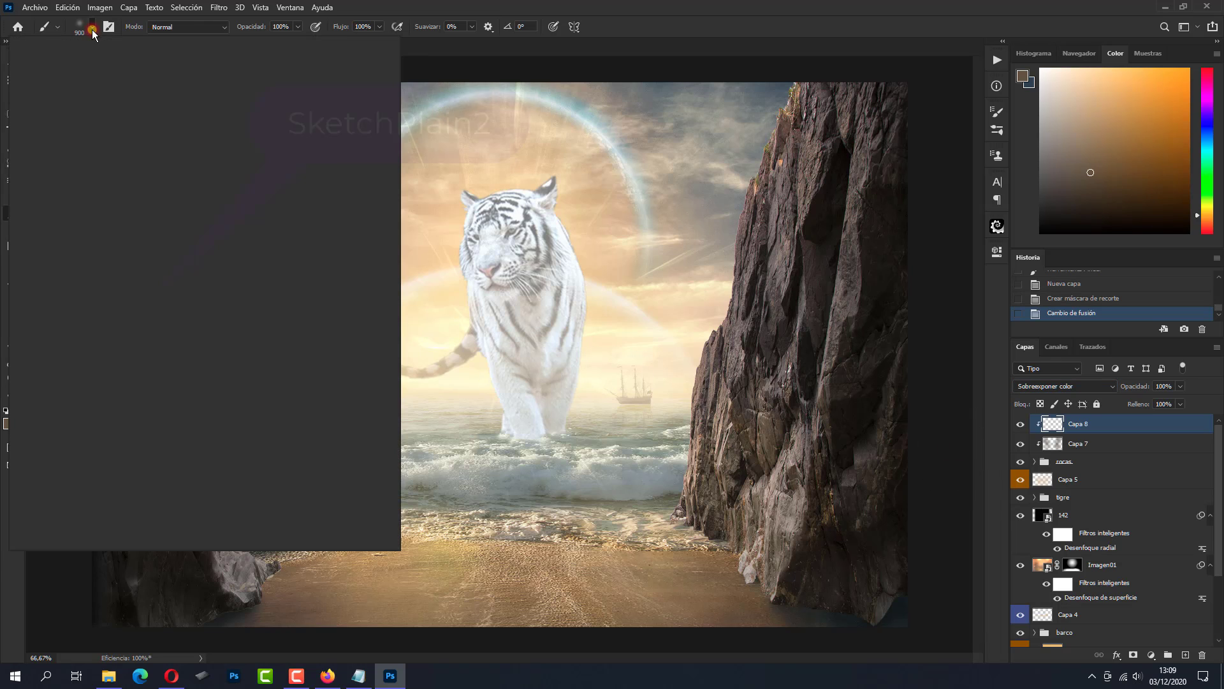
pyautogui.click(151, 294)
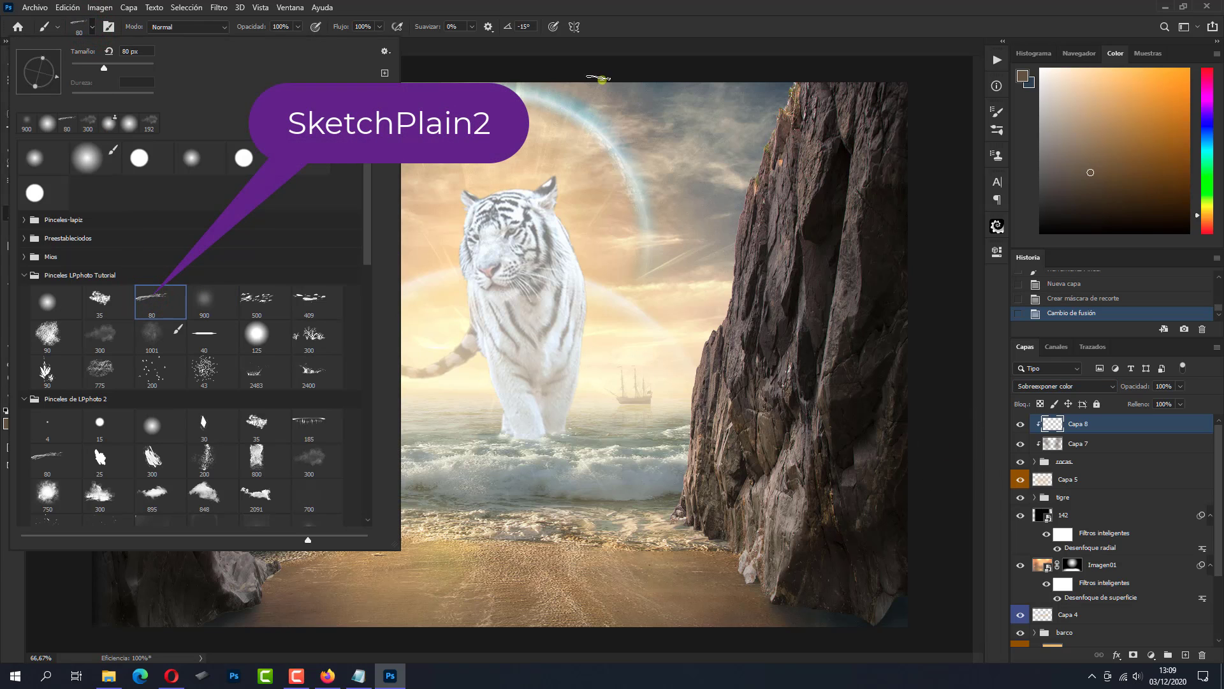
pyautogui.click(637, 28)
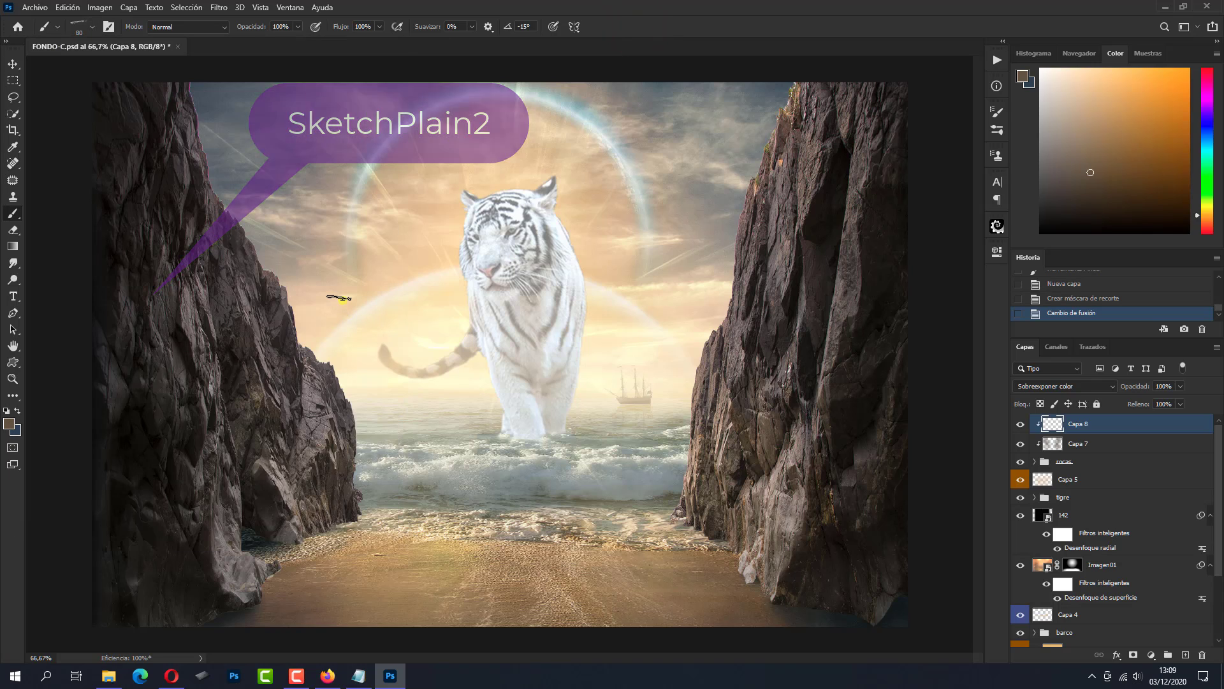
pyautogui.hotkey('shift', 'Right')
pyautogui.hotkey('shift', 'Right')
pyautogui.hotkey('shift', 'Right')
pyautogui.press('Right')
pyautogui.press('Right')
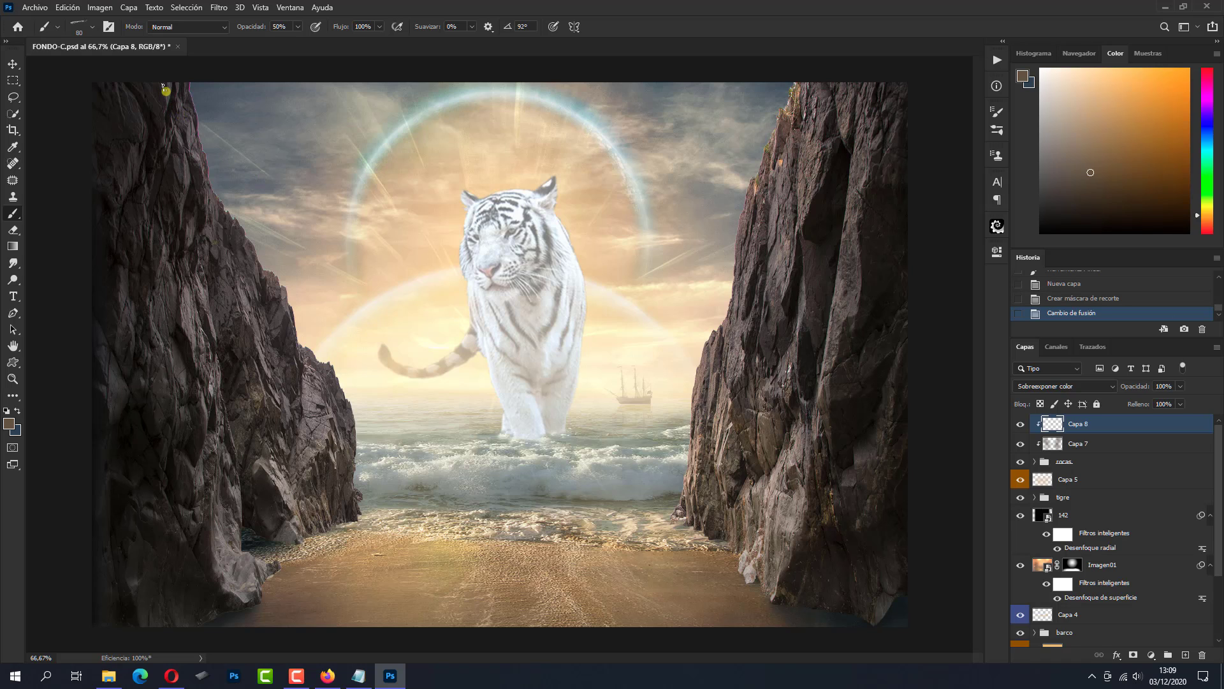
# Paint textured highlights along the left cliff's top edge, face and lower rock.
pyautogui.moveTo(172, 86)
pyautogui.mouseDown()
pyautogui.moveTo(164, 128)
pyautogui.moveTo(192, 136)
pyautogui.moveTo(165, 203)
pyautogui.mouseUp()
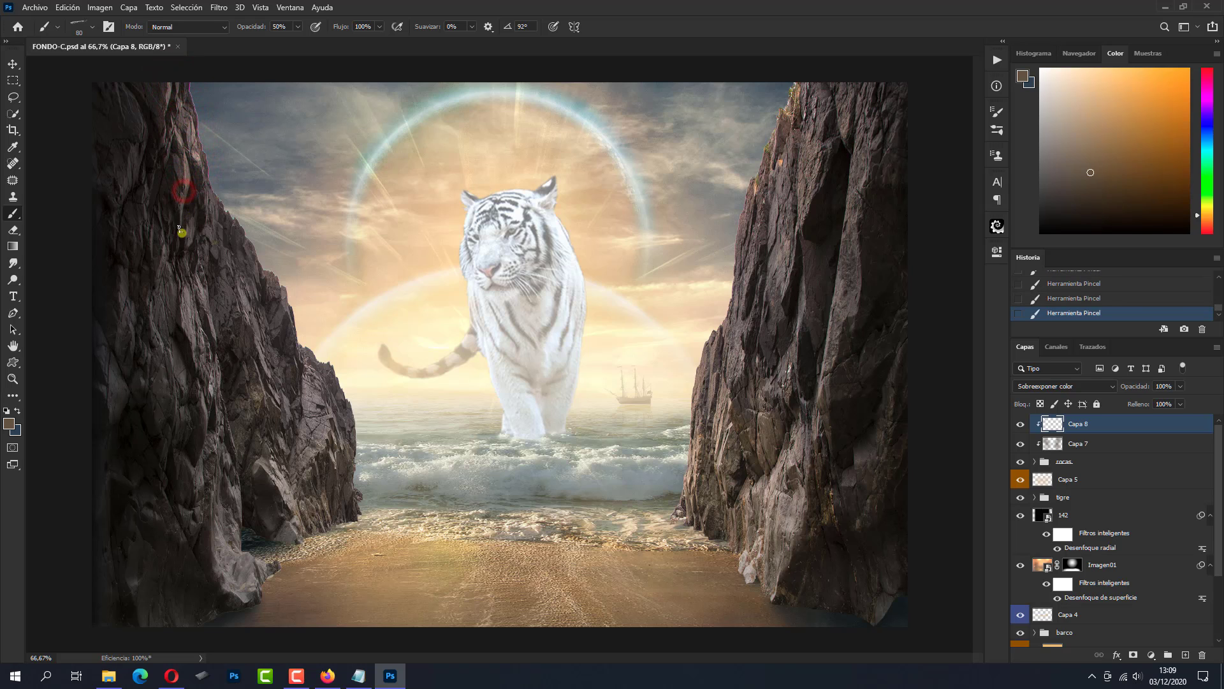
pyautogui.moveTo(214, 181)
pyautogui.mouseDown()
pyautogui.moveTo(355, 429)
pyautogui.moveTo(355, 503)
pyautogui.moveTo(315, 508)
pyautogui.moveTo(269, 467)
pyautogui.moveTo(297, 502)
pyautogui.mouseUp()
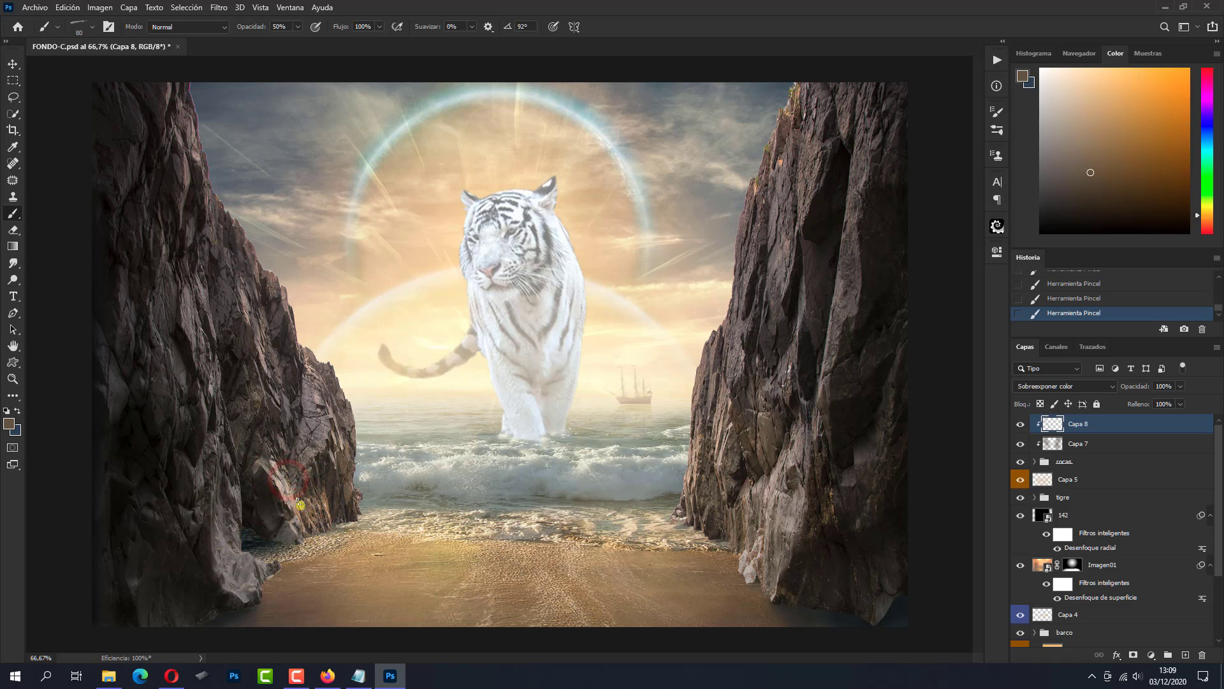
pyautogui.moveTo(267, 460)
pyautogui.mouseDown()
pyautogui.moveTo(297, 521)
pyautogui.moveTo(262, 525)
pyautogui.mouseUp()
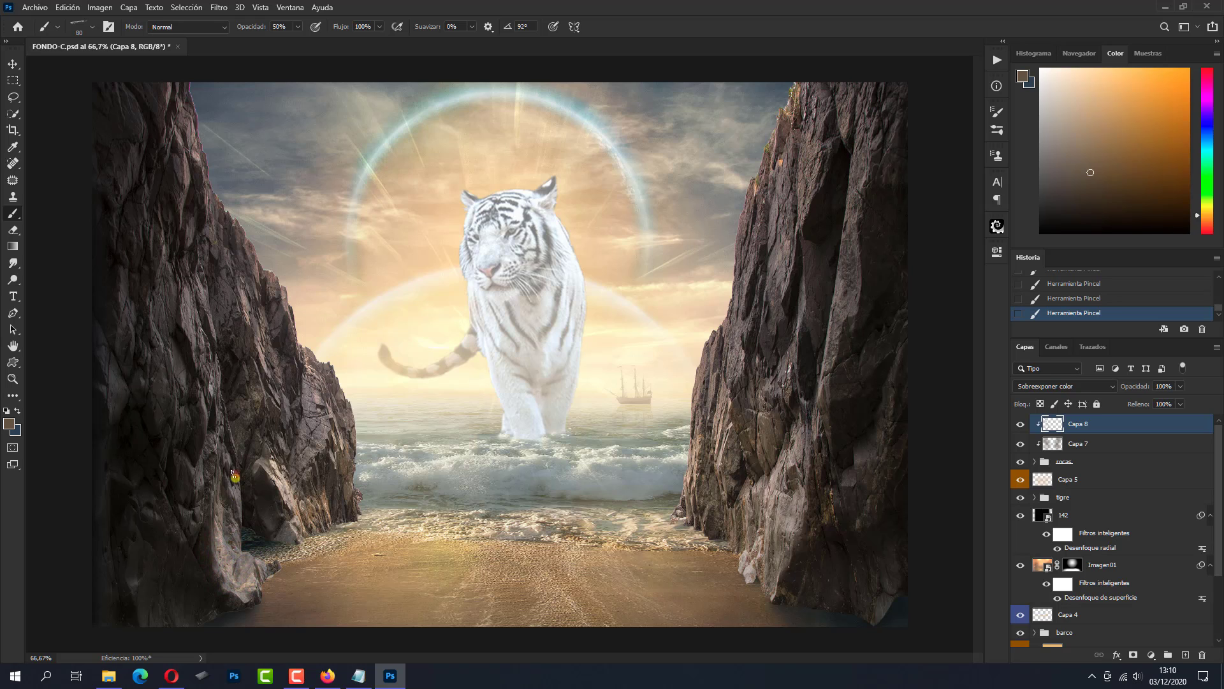
pyautogui.moveTo(220, 427); pyautogui.dragTo(213, 384)
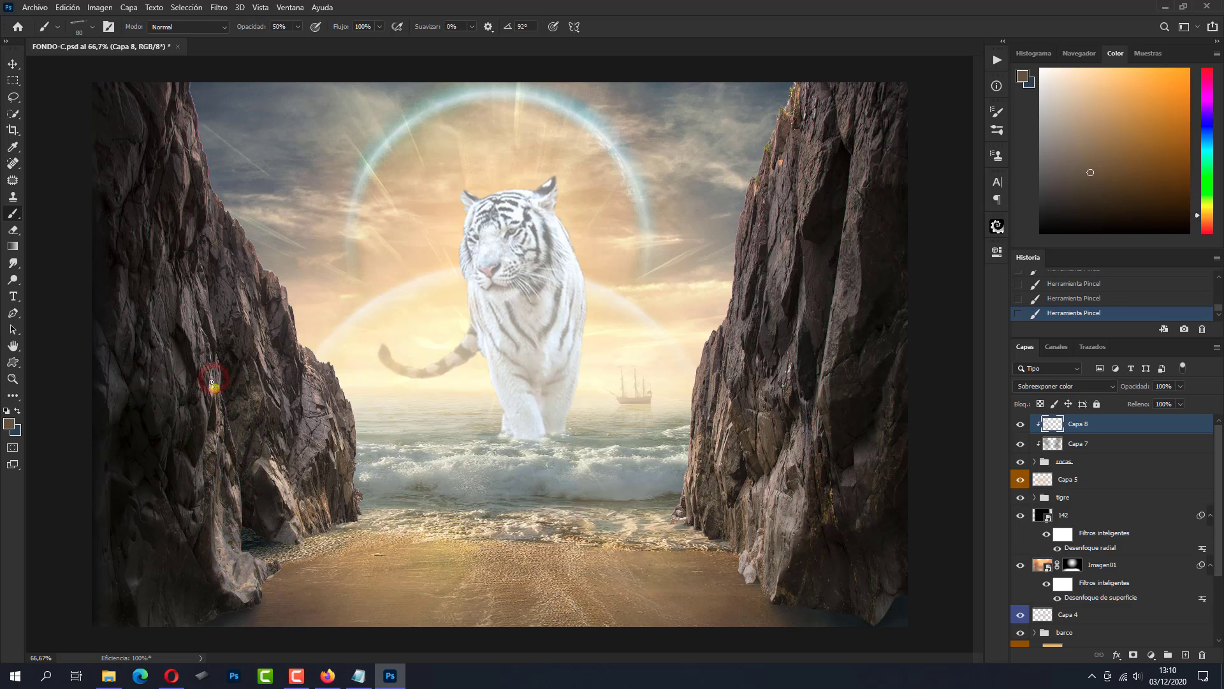
pyautogui.moveTo(214, 318)
pyautogui.mouseDown()
pyautogui.moveTo(212, 331)
pyautogui.moveTo(190, 318)
pyautogui.moveTo(215, 388)
pyautogui.mouseUp()
pyautogui.moveTo(193, 218); pyautogui.dragTo(222, 209)
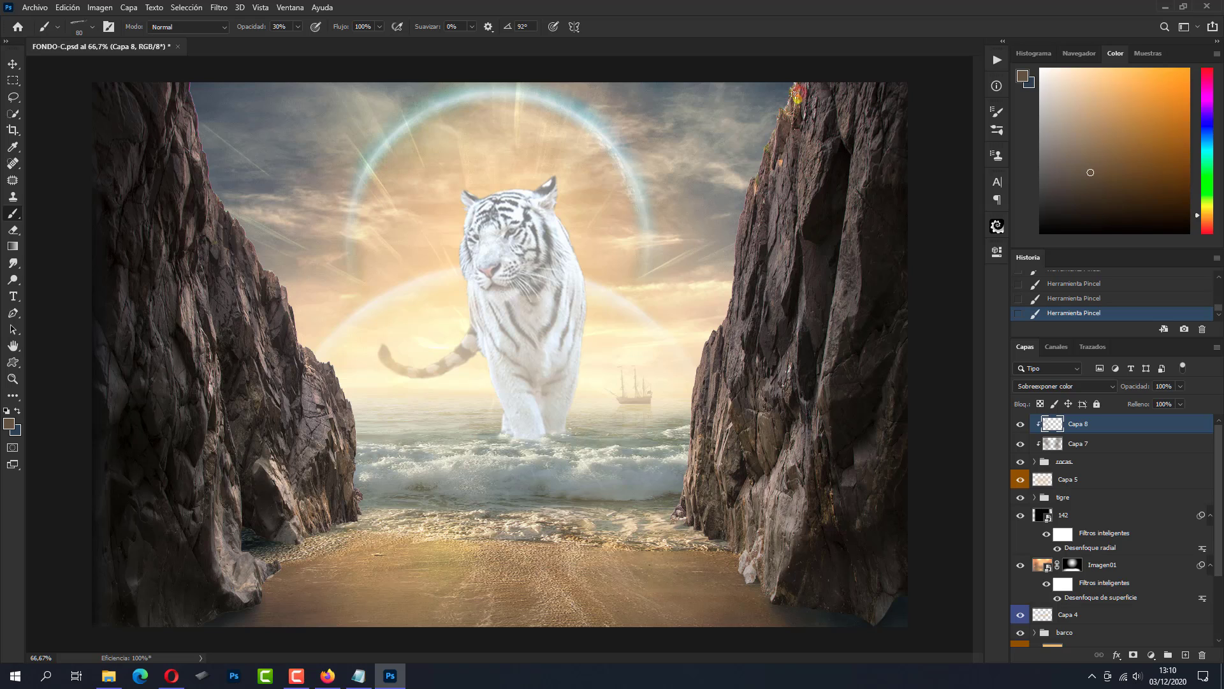
# Brighten the right cliff's edges, base and upper face, then hide the layer to compare.
pyautogui.moveTo(757, 228); pyautogui.dragTo(749, 277)
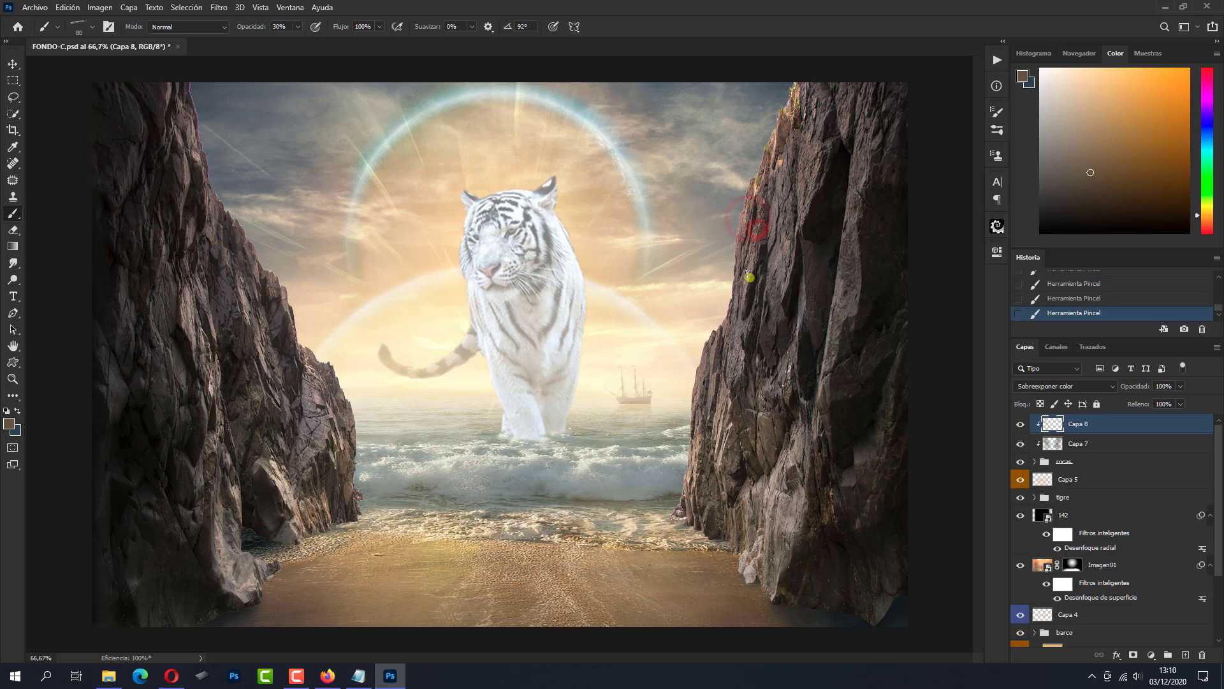
pyautogui.moveTo(713, 329); pyautogui.dragTo(716, 338)
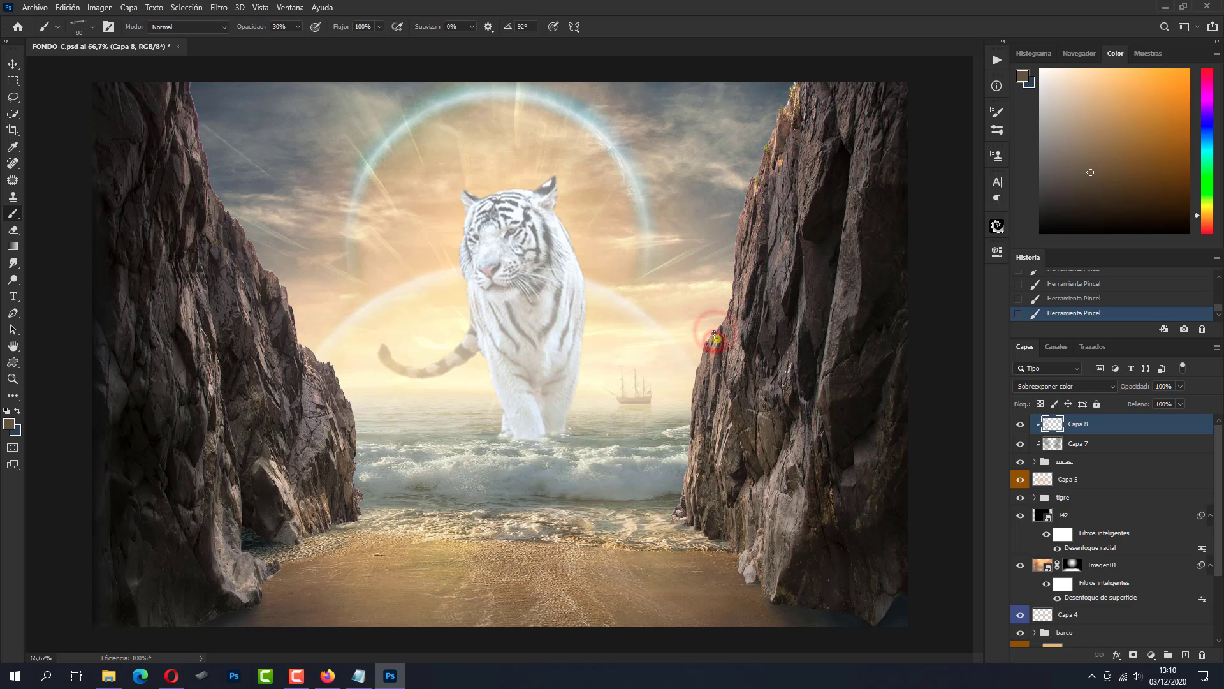
pyautogui.moveTo(696, 486)
pyautogui.mouseDown()
pyautogui.moveTo(700, 524)
pyautogui.moveTo(744, 531)
pyautogui.mouseUp()
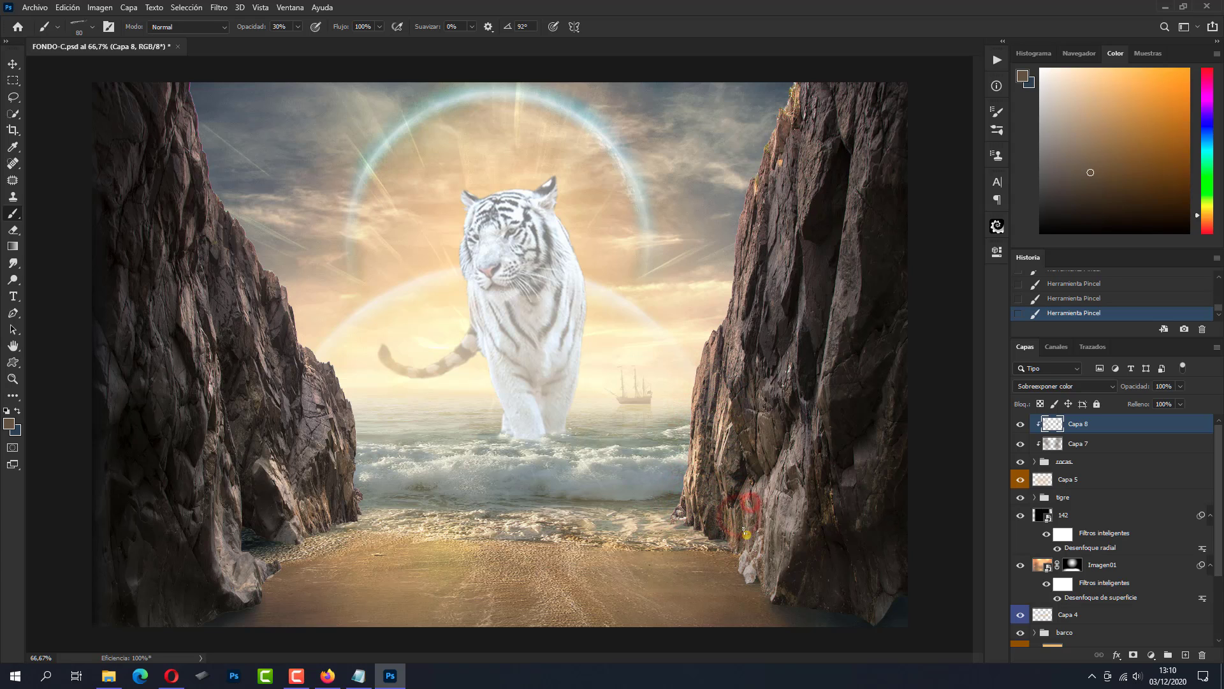
pyautogui.moveTo(779, 446); pyautogui.dragTo(744, 560)
pyautogui.click(788, 522)
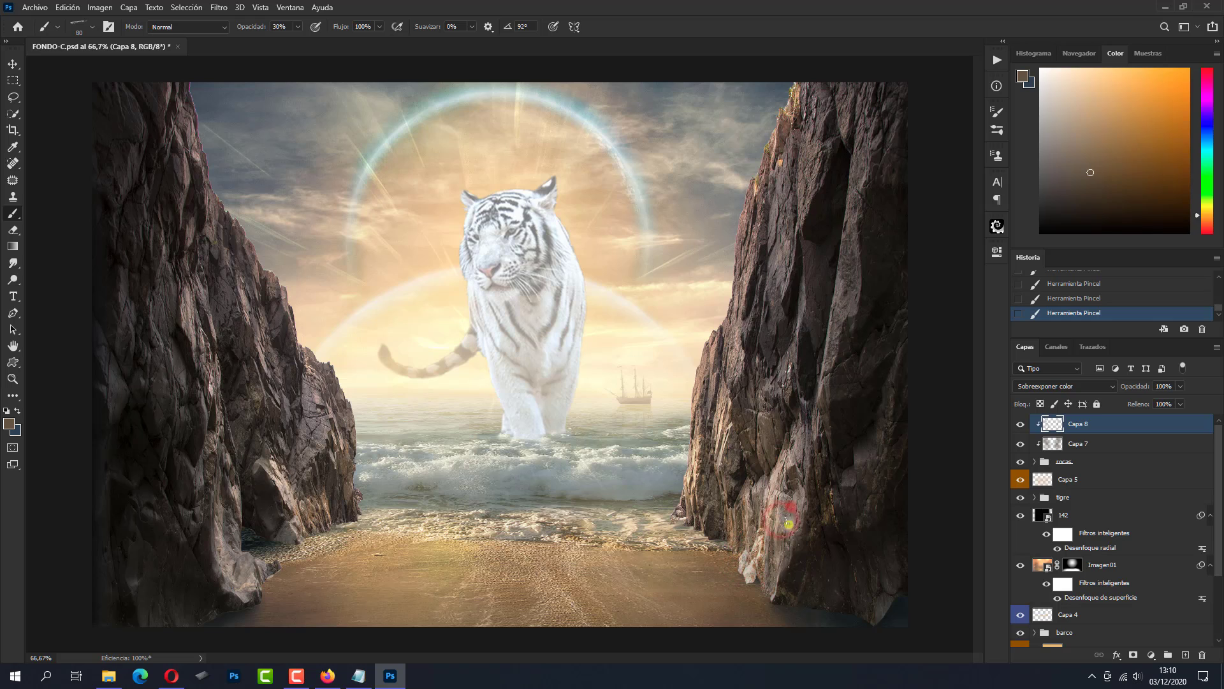
pyautogui.moveTo(786, 193); pyautogui.dragTo(776, 262)
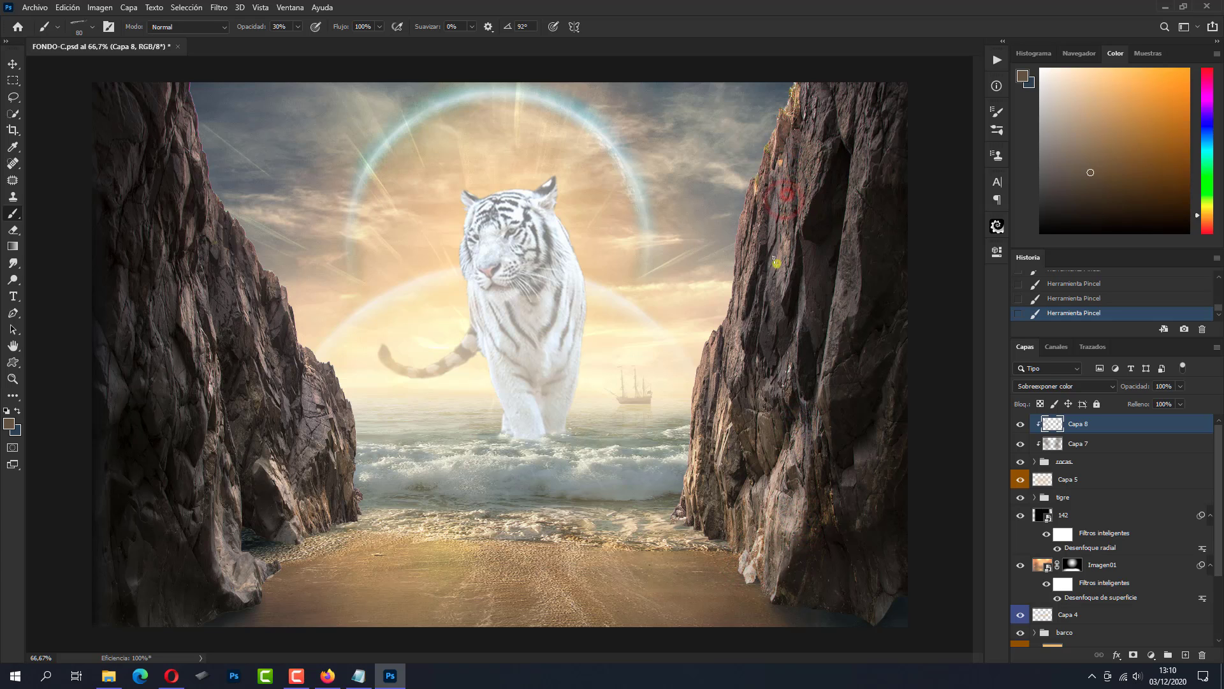
pyautogui.moveTo(806, 186); pyautogui.dragTo(833, 318)
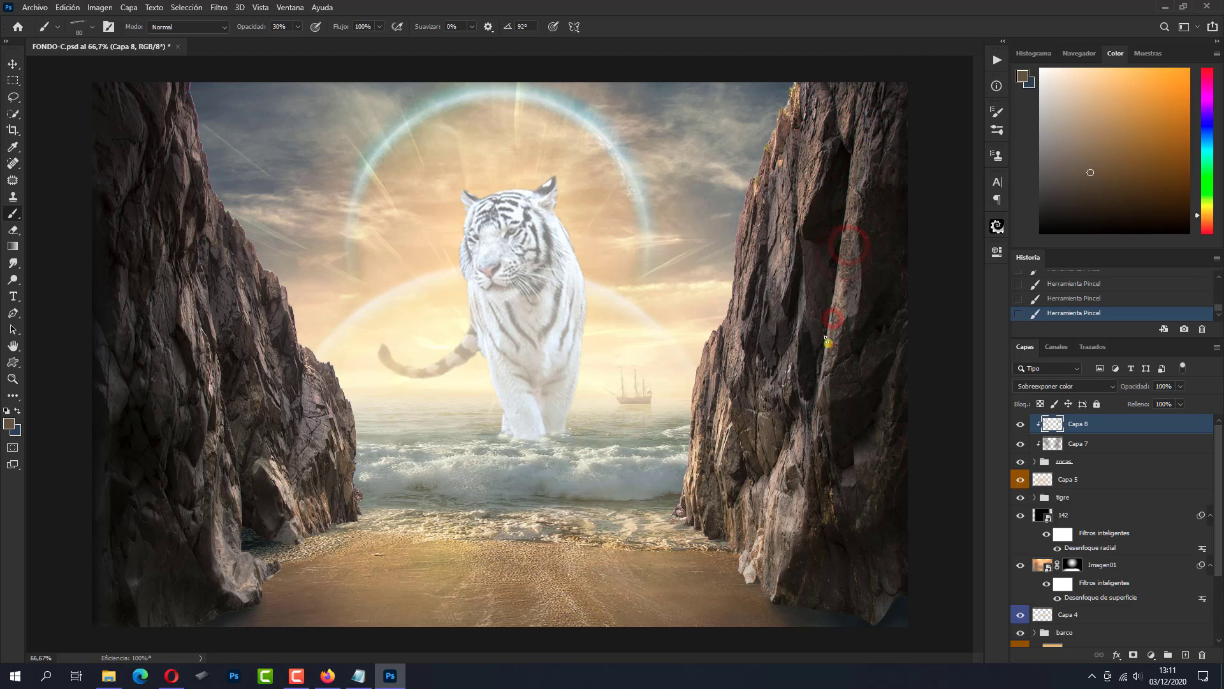
pyautogui.click(1019, 424)
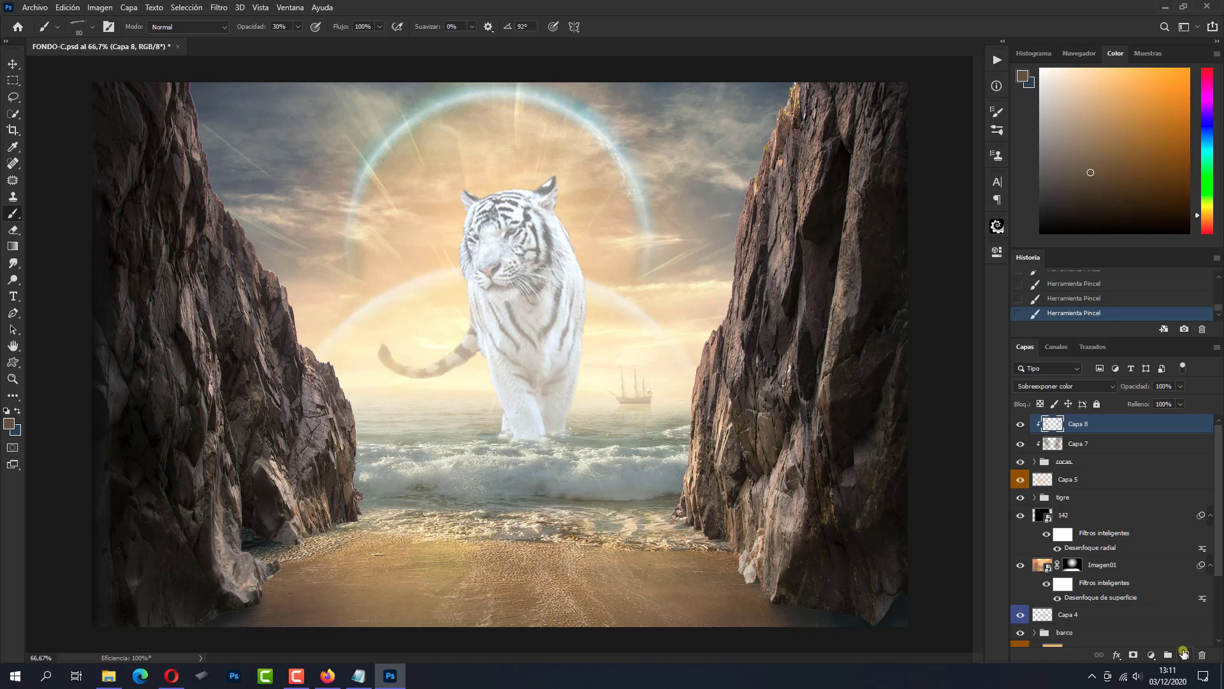
# Add a new top layer named 'salpicaduras'.
pyautogui.click(1184, 653)
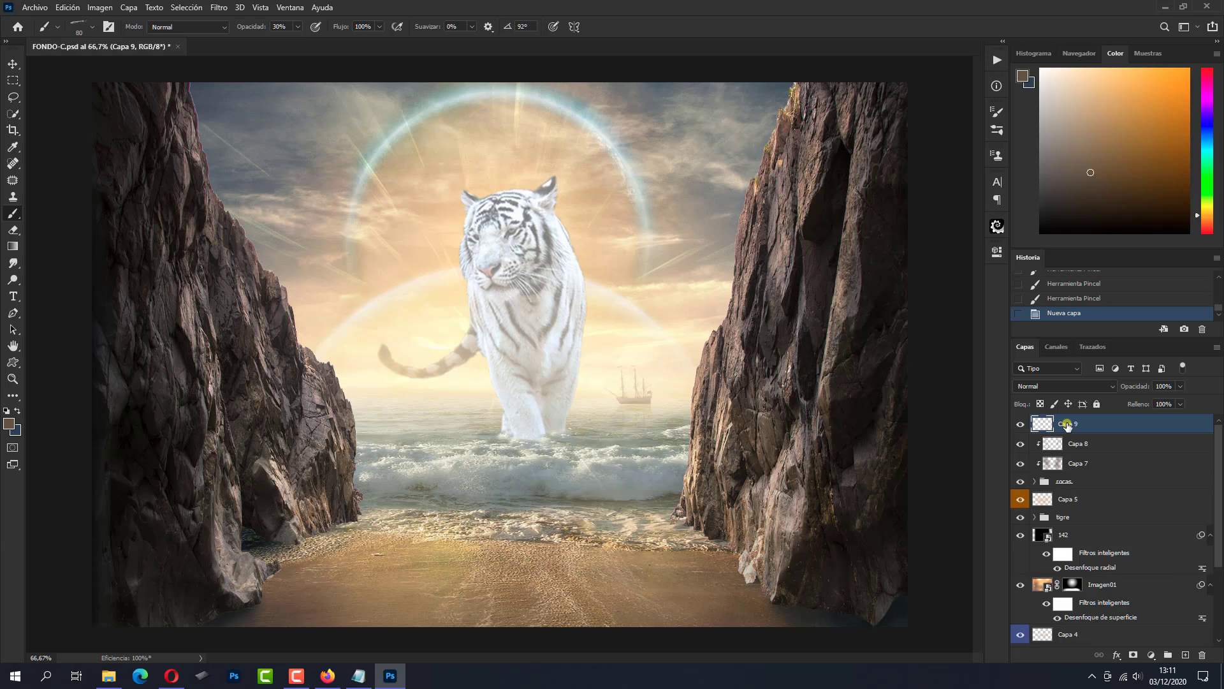
pyautogui.doubleClick(1067, 424)
pyautogui.write('salpicaduras')
pyautogui.press('Return')
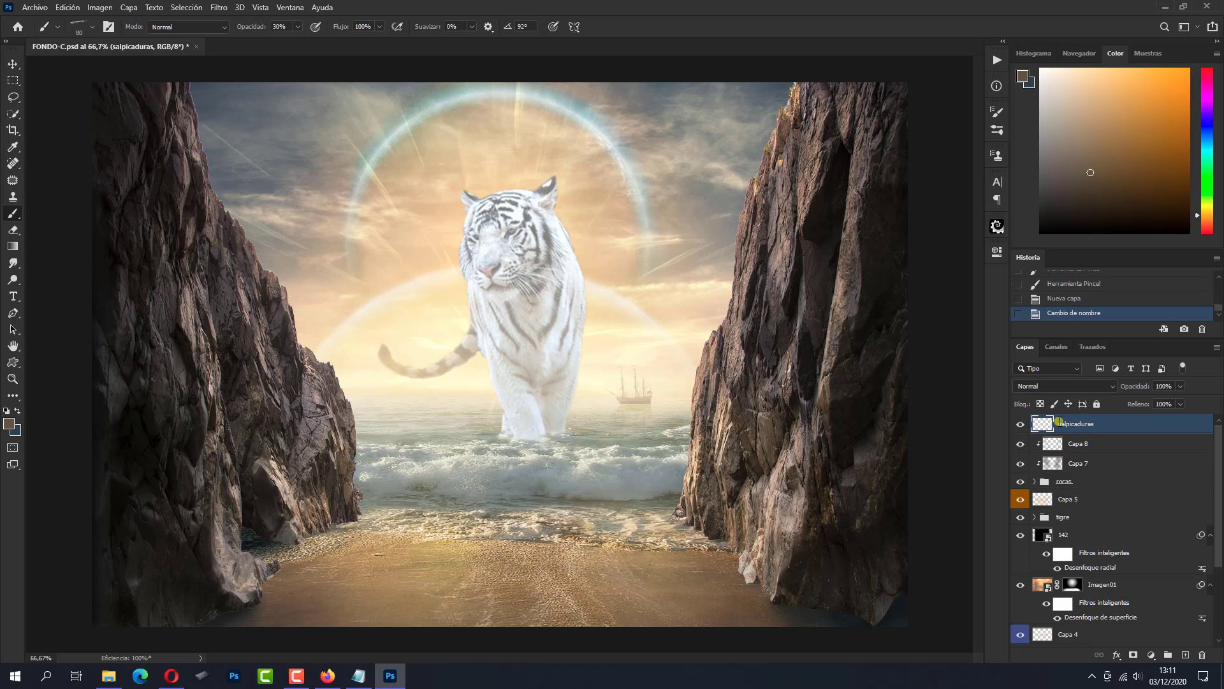
# Pick the 2483 splash brush, shrink it below about 164 px, at 100% opacity.
pyautogui.click(90, 28)
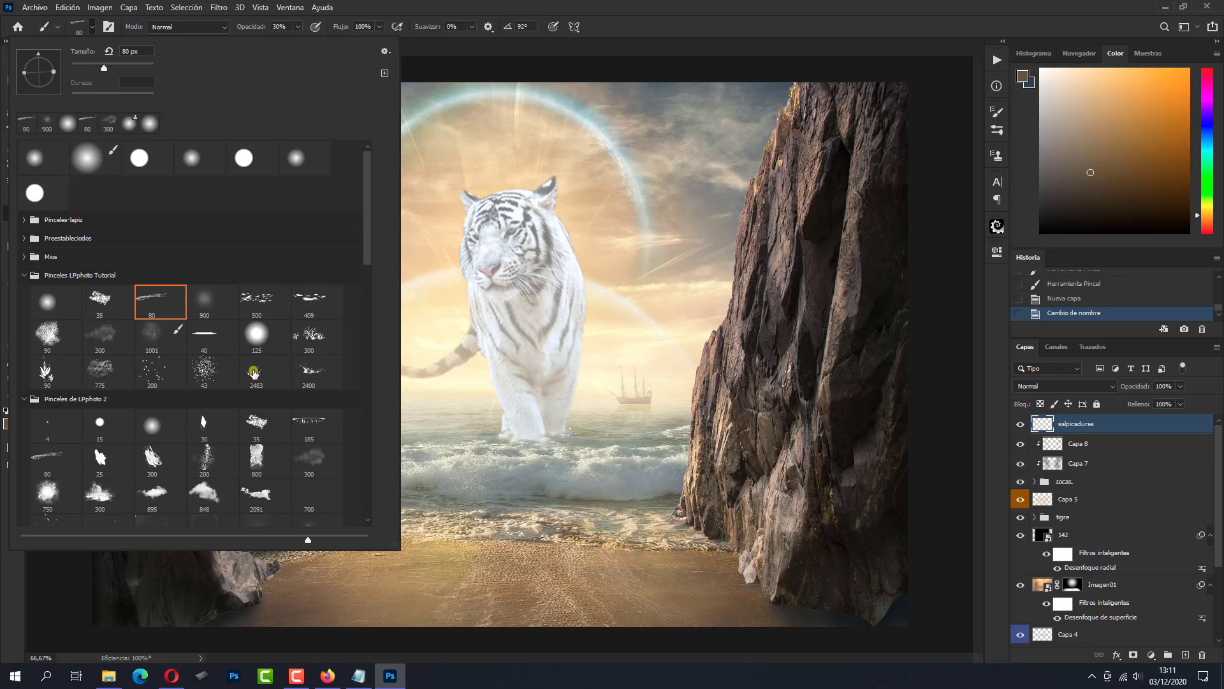
pyautogui.click(253, 369)
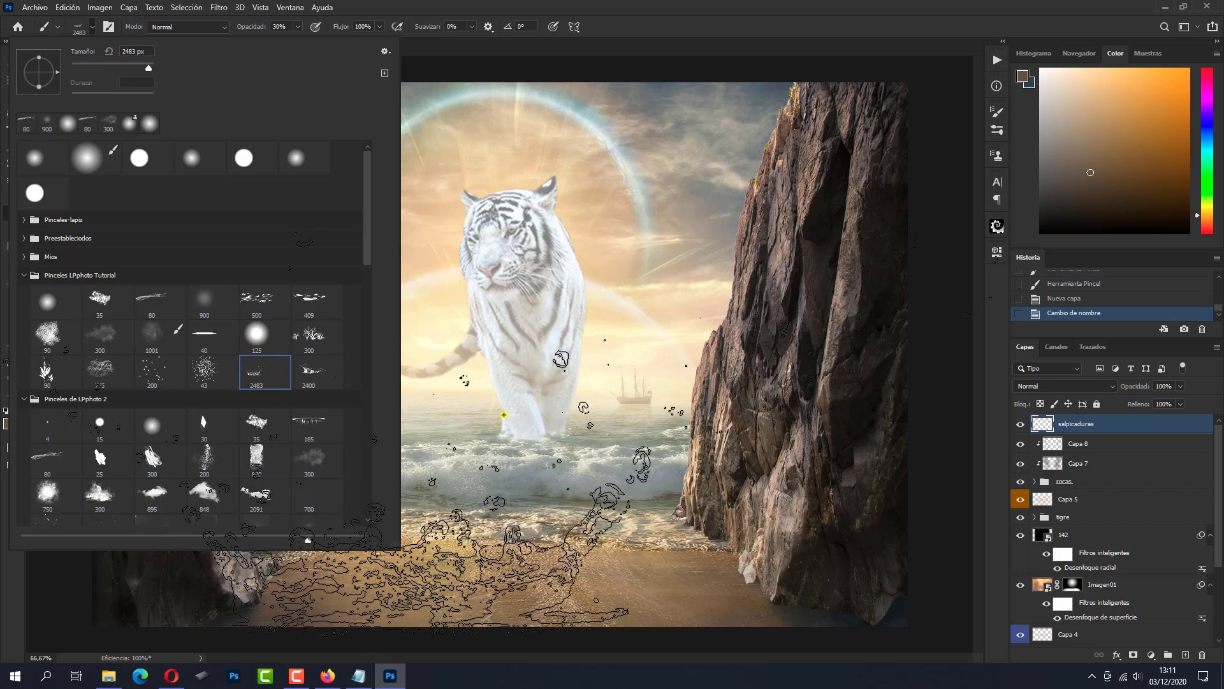
pyautogui.press('Escape')
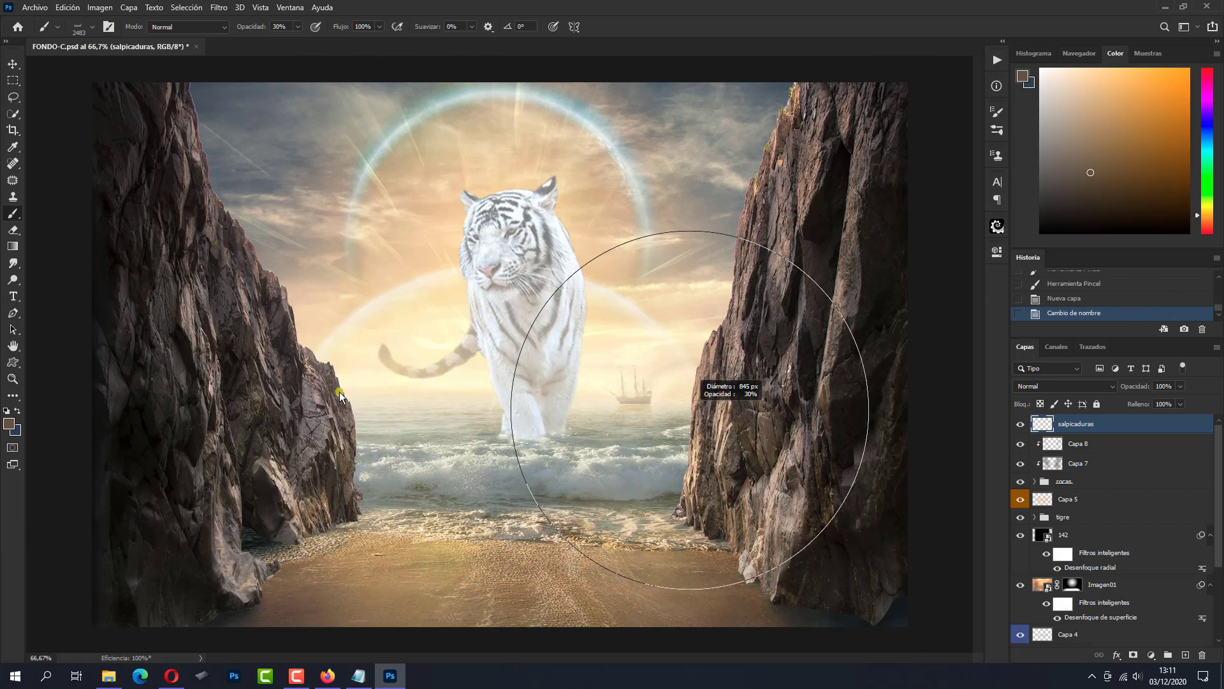
pyautogui.moveTo(510, 415); pyautogui.dragTo(392, 423)
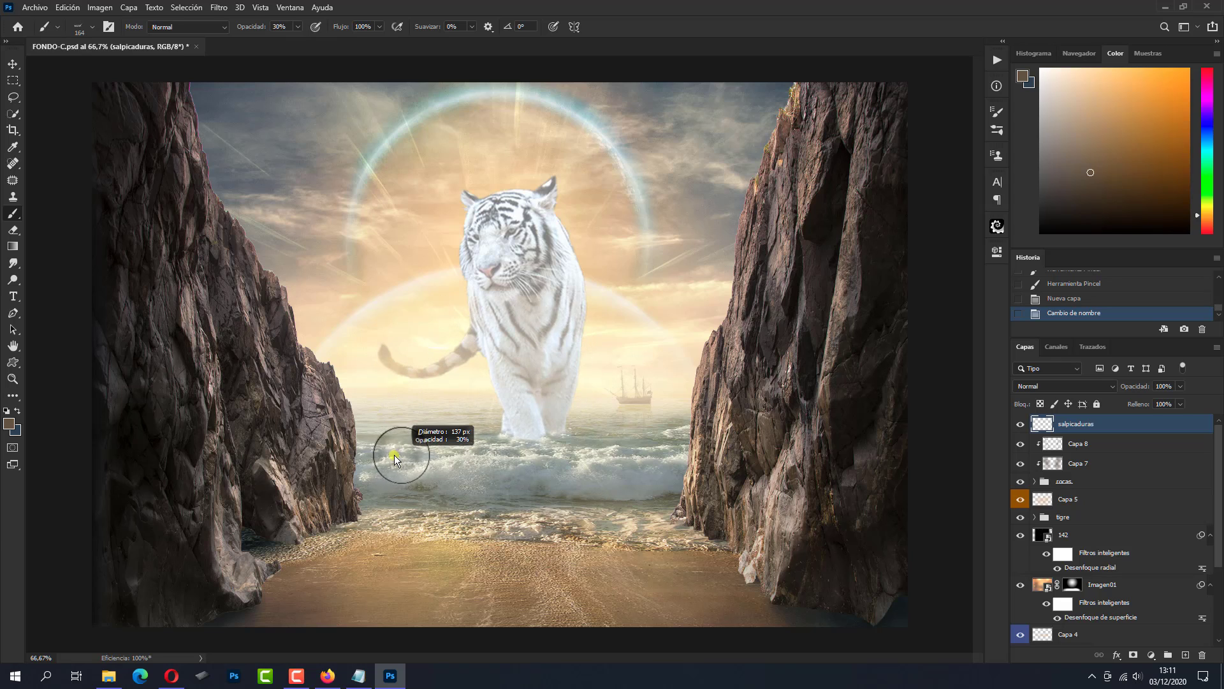
pyautogui.moveTo(391, 441); pyautogui.dragTo(369, 485)
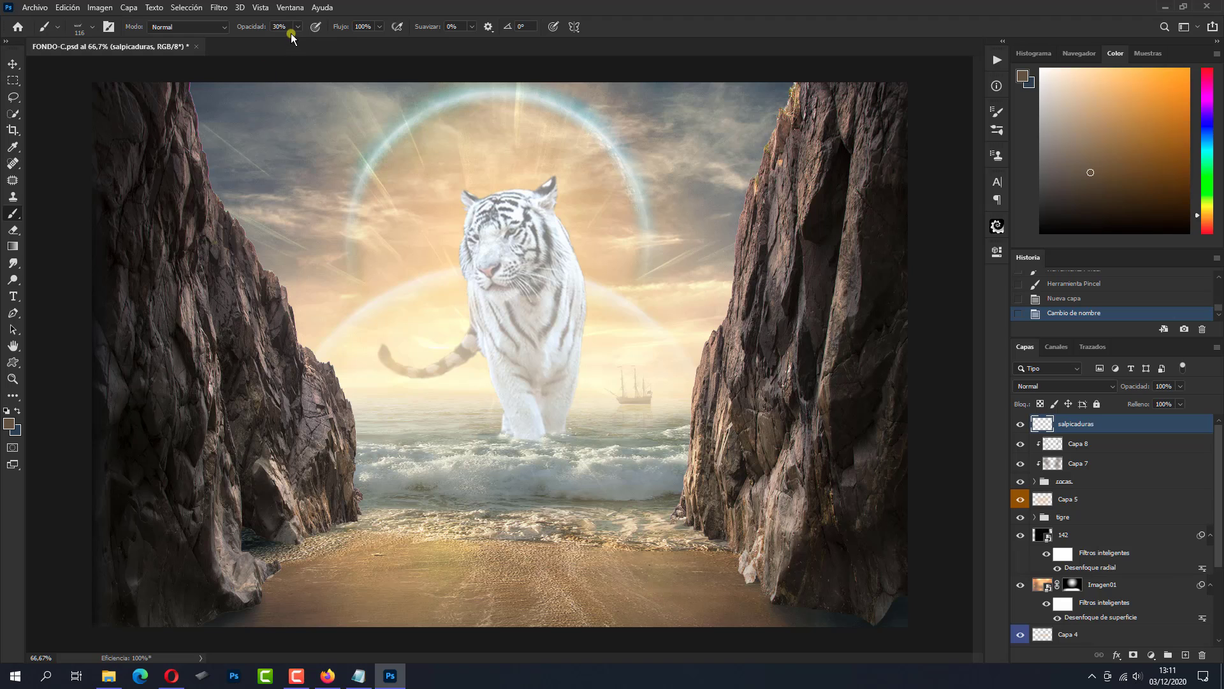
pyautogui.press('0')
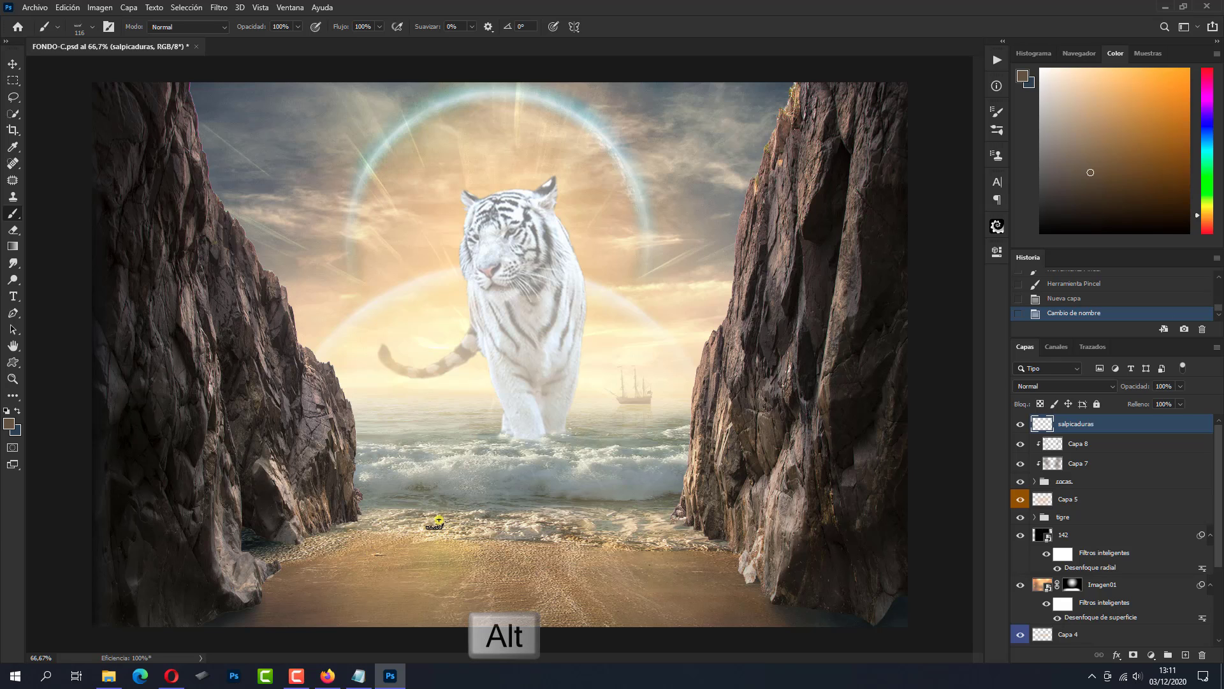
# Sample the light cream foam colour and stamp splashes along the left rock's base.
pyautogui.keyDown('alt'); pyautogui.click(439, 517); pyautogui.keyUp('alt')
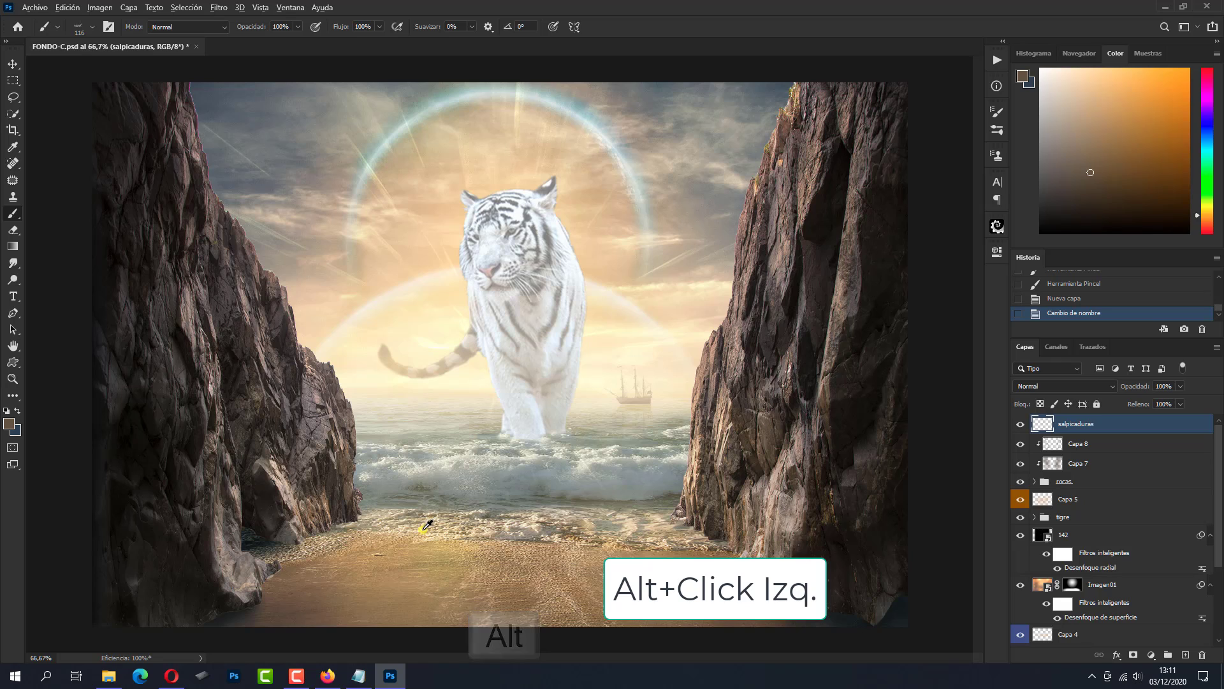
pyautogui.keyDown('alt'); pyautogui.click(426, 527); pyautogui.keyUp('alt')
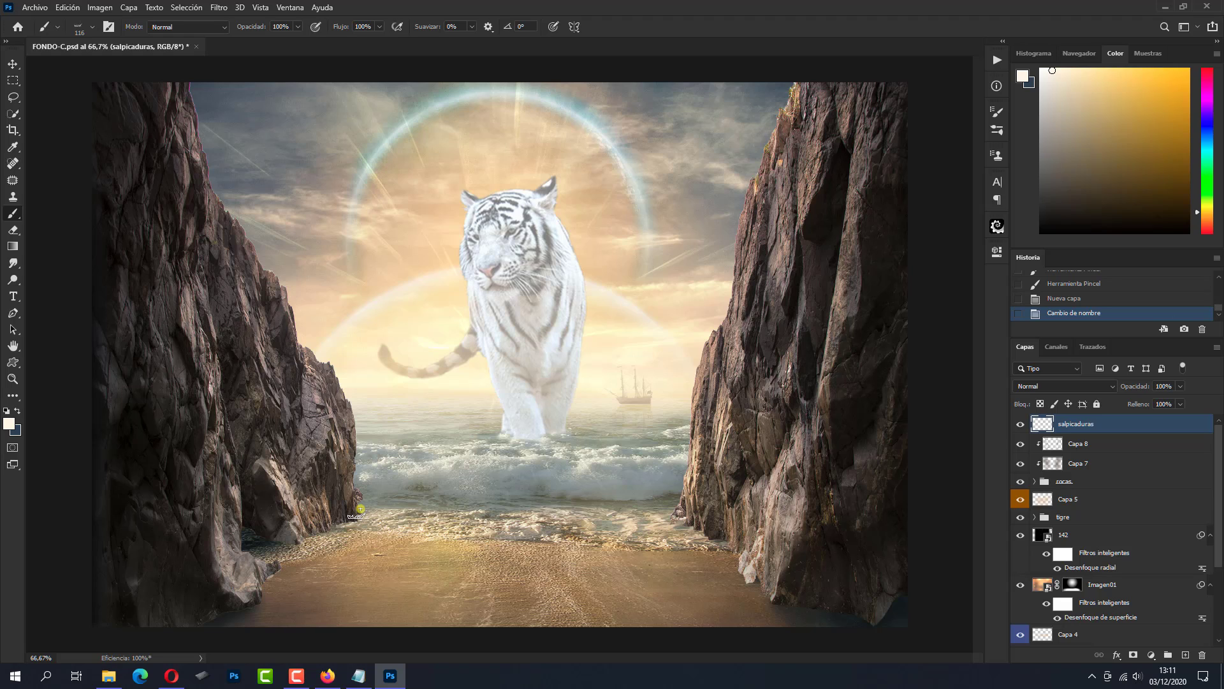
pyautogui.click(355, 512)
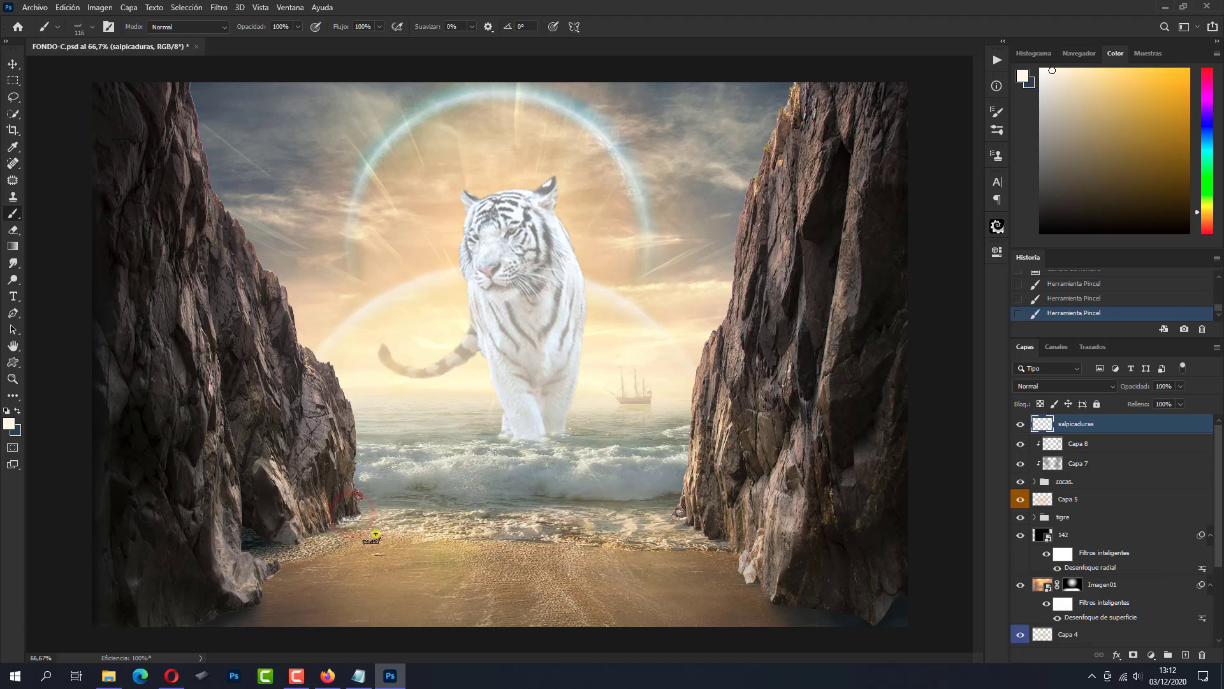
pyautogui.click(341, 522)
pyautogui.click(327, 524)
pyautogui.click(364, 507)
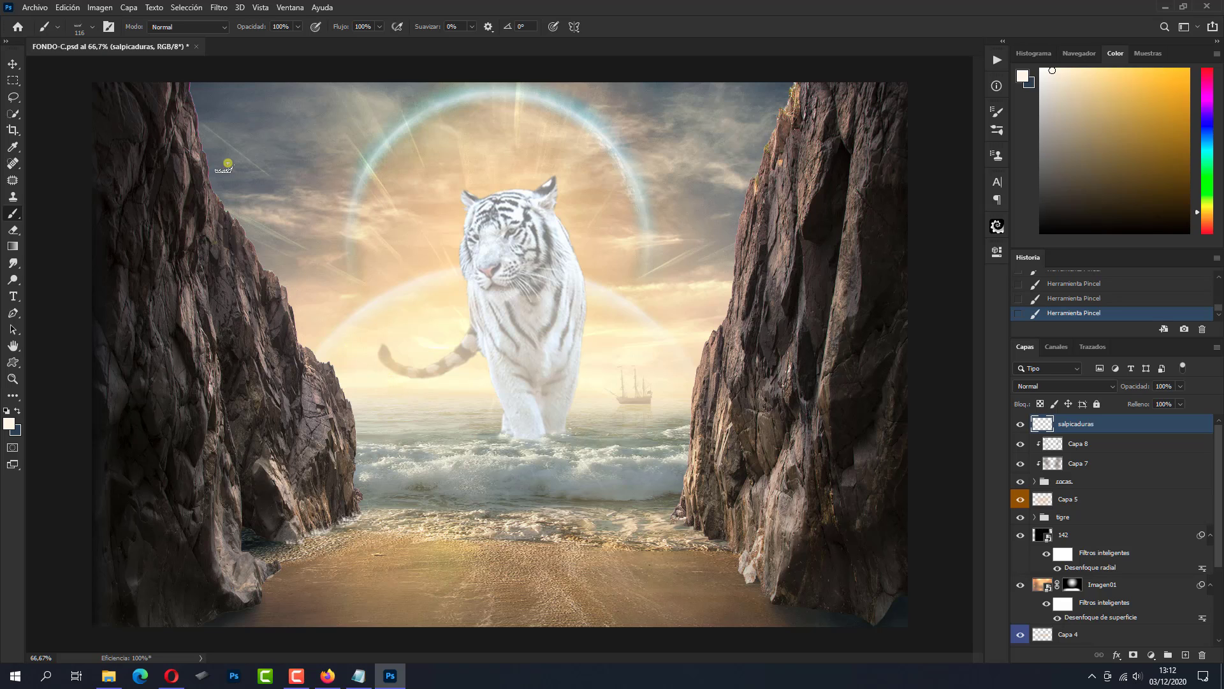
# Select the 2400 splash brush and resize it to about 90 px.
pyautogui.click(88, 28)
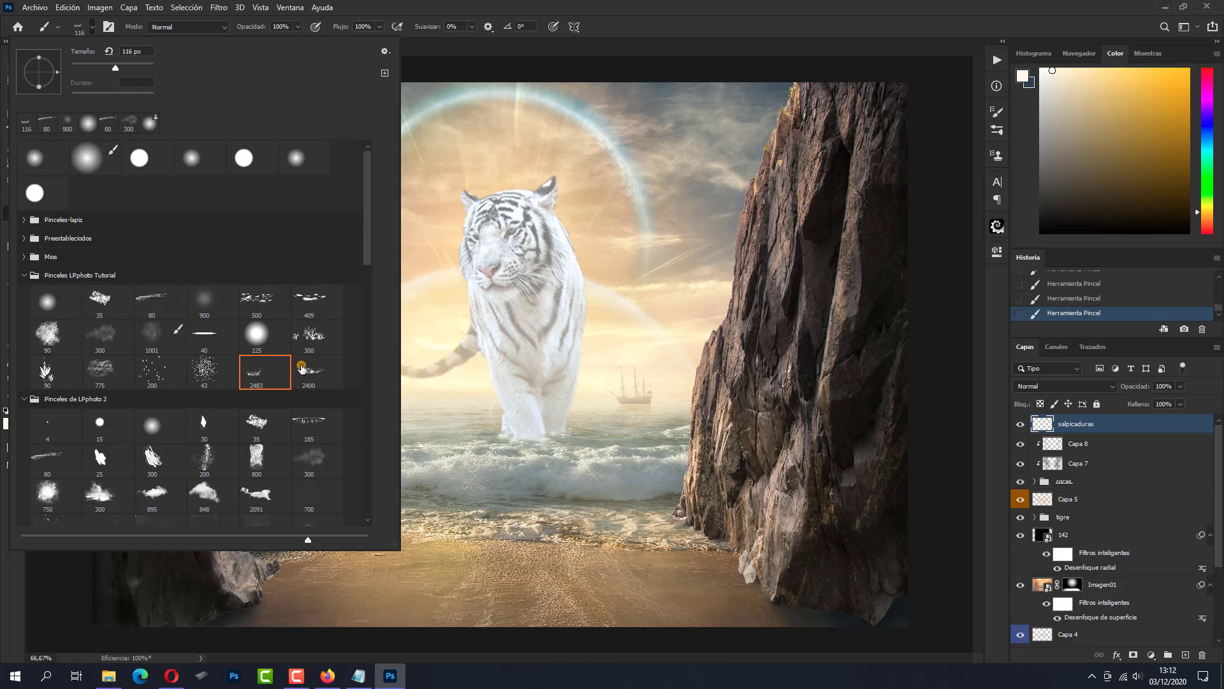
pyautogui.click(301, 367)
pyautogui.click(602, 408)
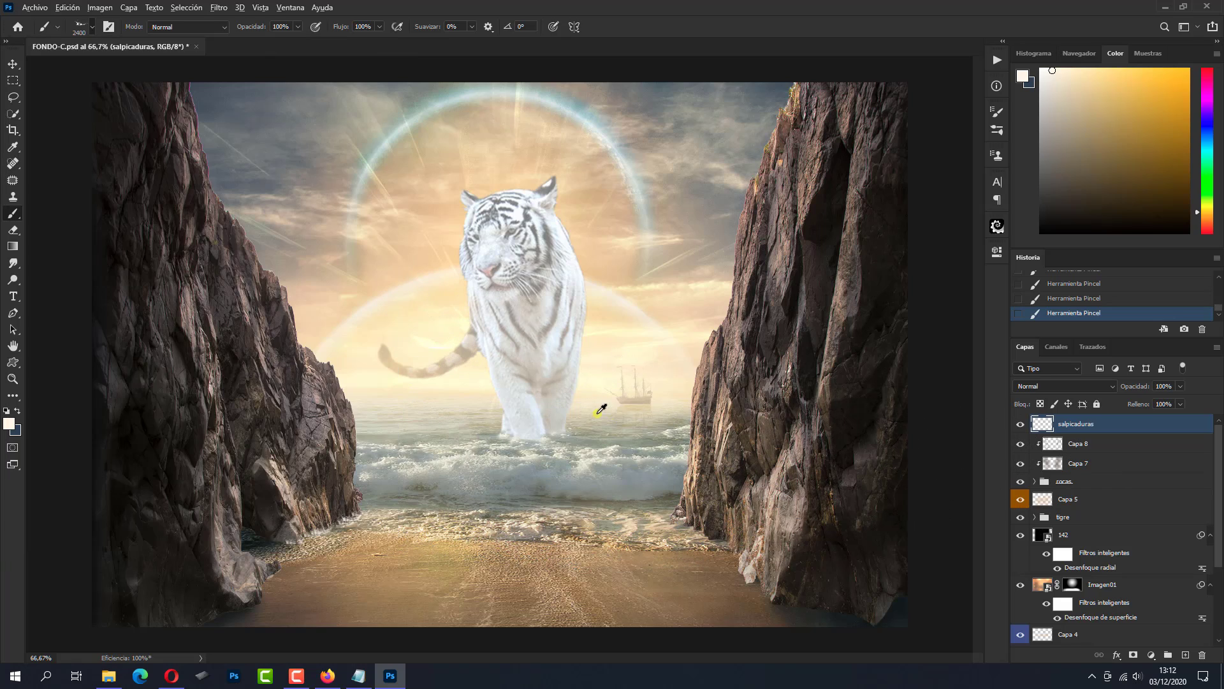
pyautogui.moveTo(546, 409); pyautogui.dragTo(453, 410)
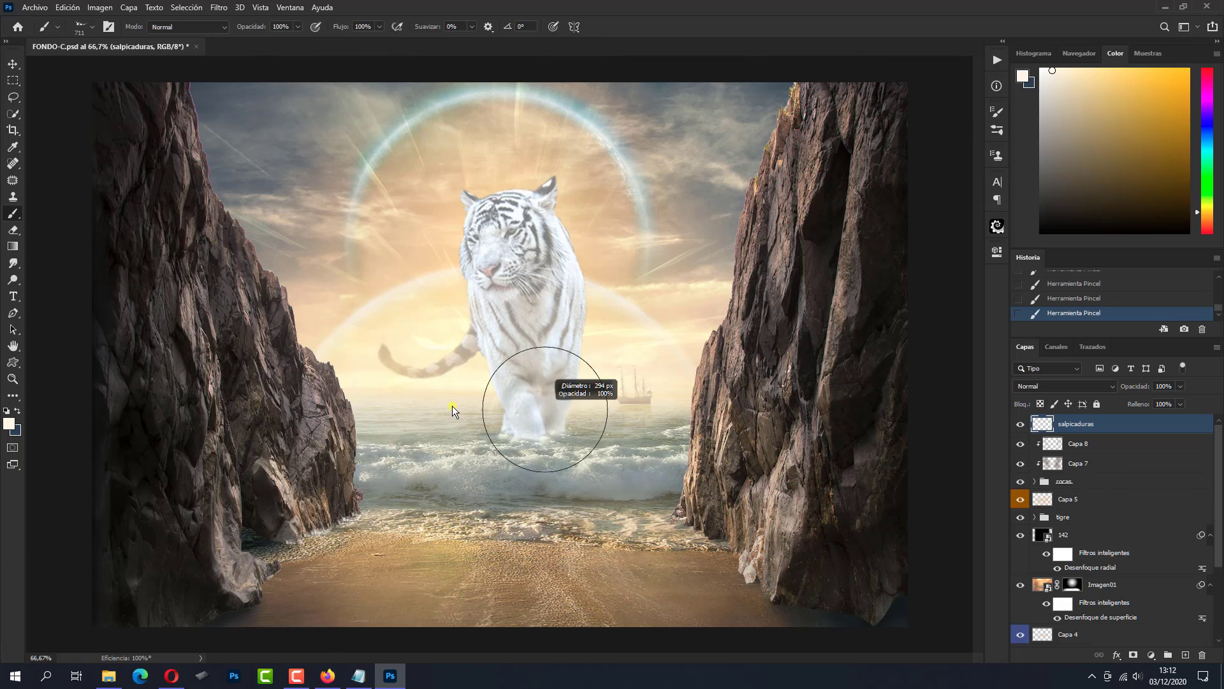
pyautogui.moveTo(453, 410); pyautogui.dragTo(417, 408)
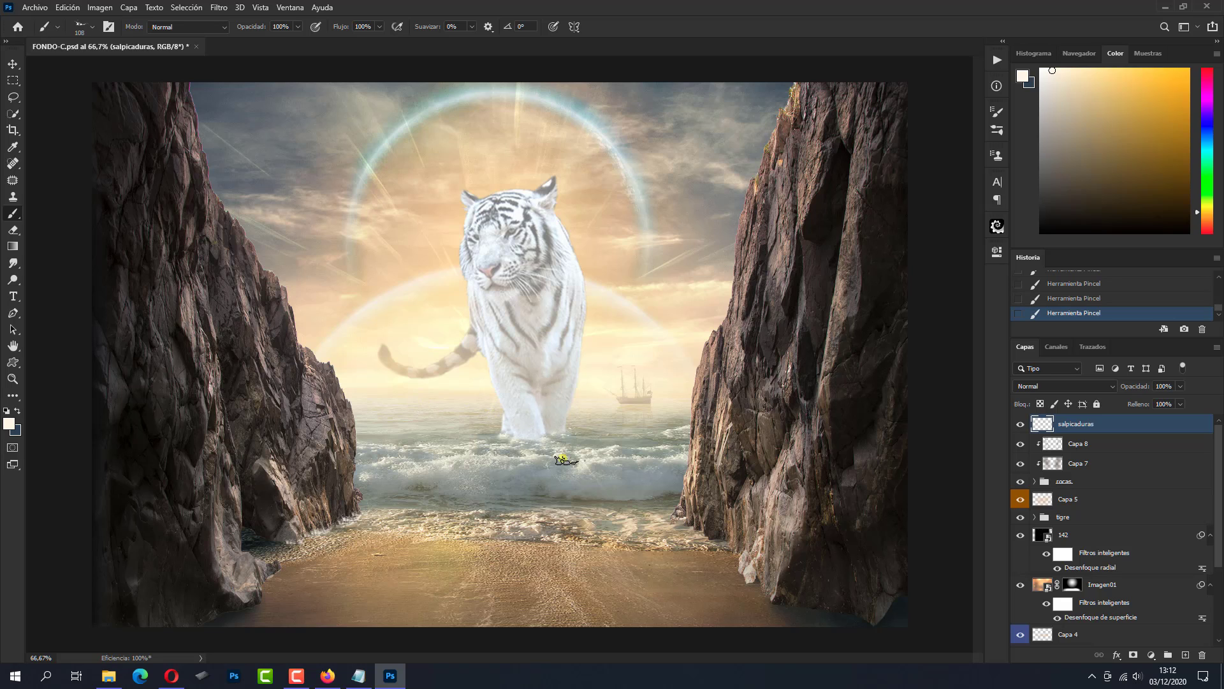
pyautogui.moveTo(635, 501); pyautogui.dragTo(672, 514)
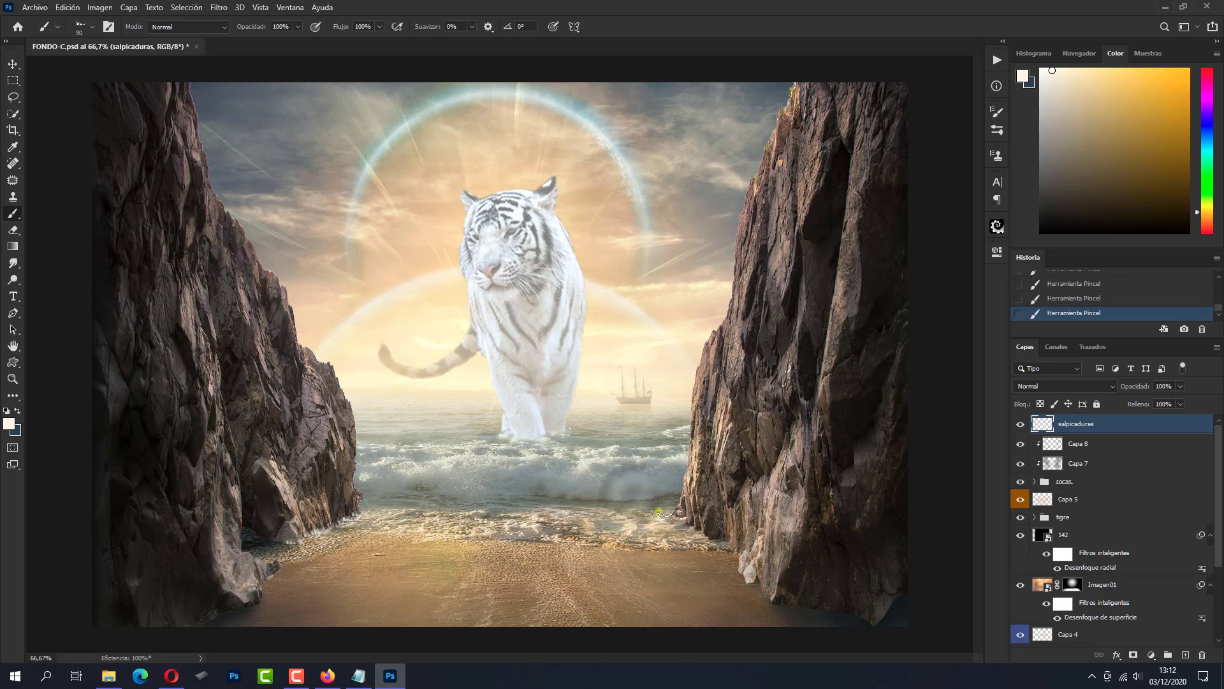
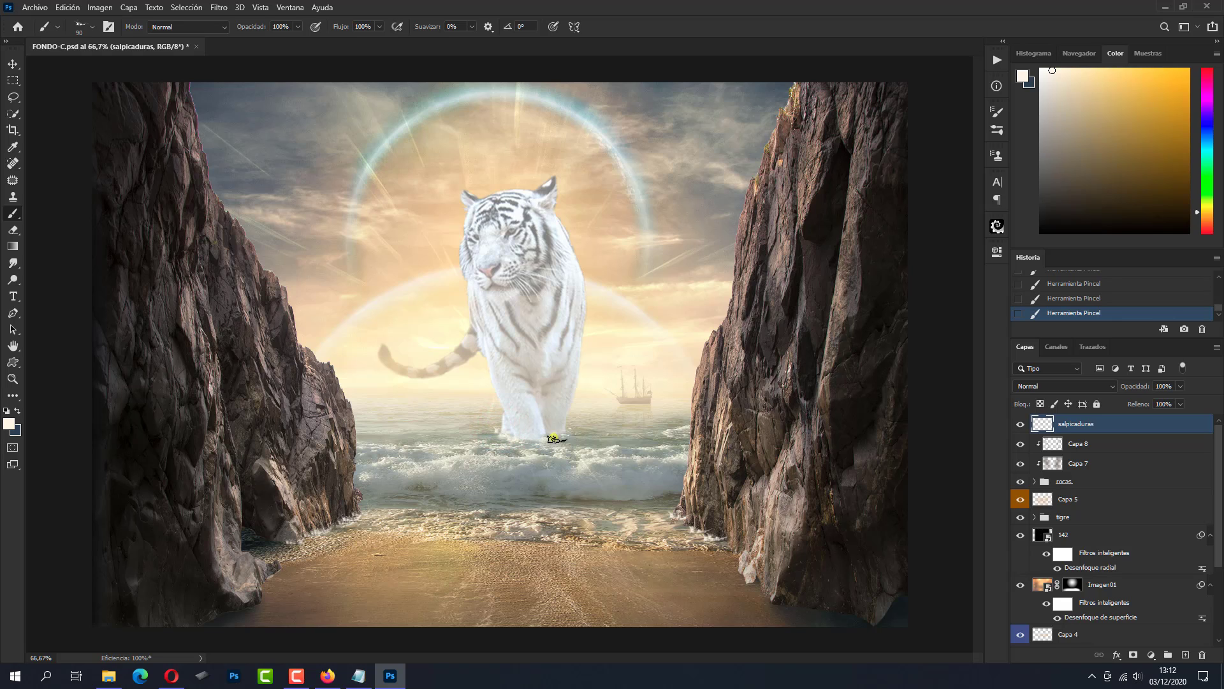
# Load the 2400 splash brush preset and shrink it to about 138 px.
pyautogui.click(90, 28)
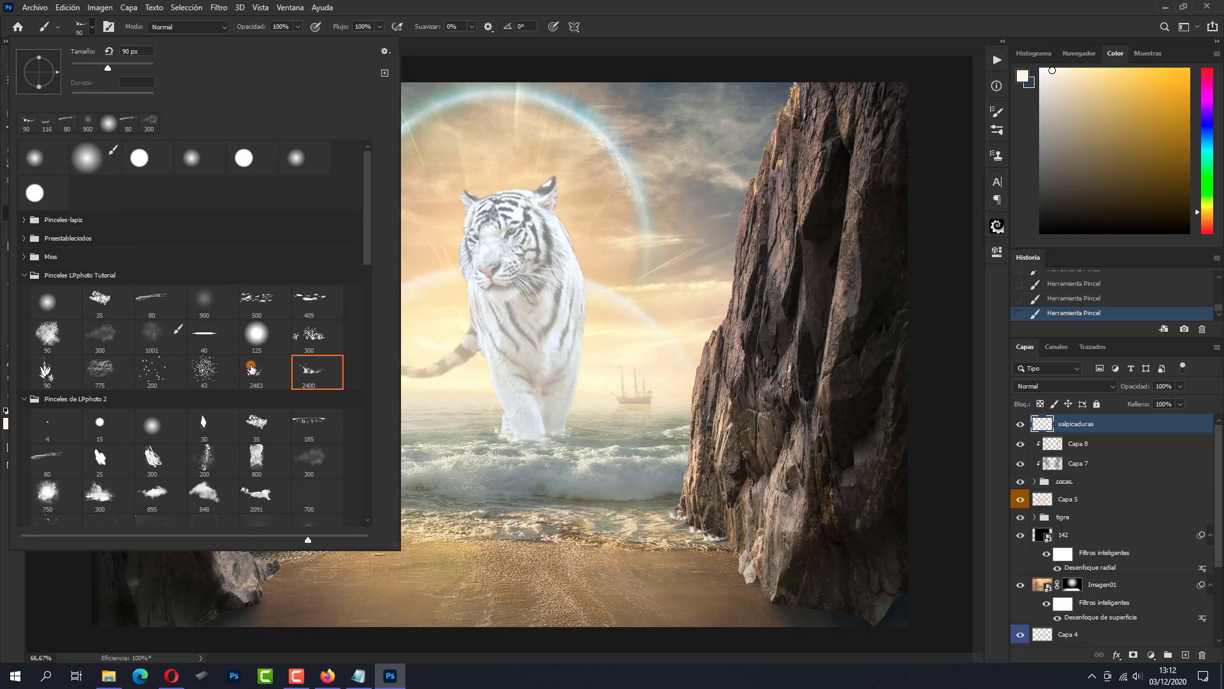
pyautogui.click(251, 368)
pyautogui.press('Escape')
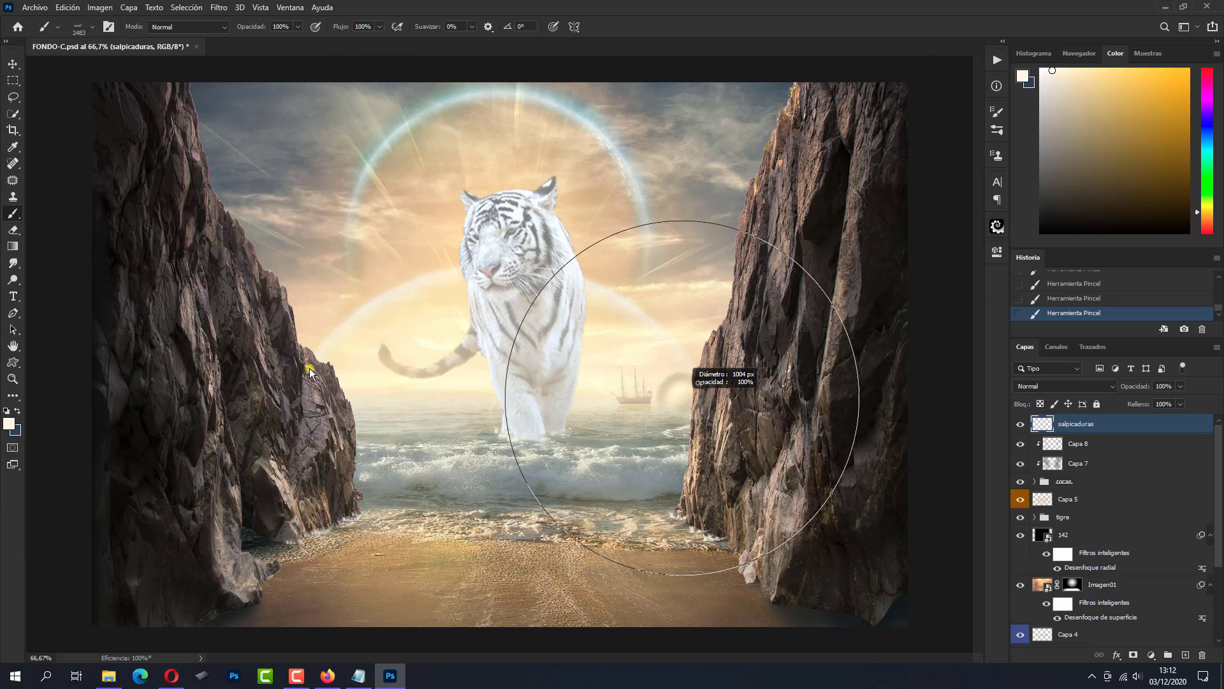
pyautogui.moveTo(451, 373); pyautogui.dragTo(454, 403)
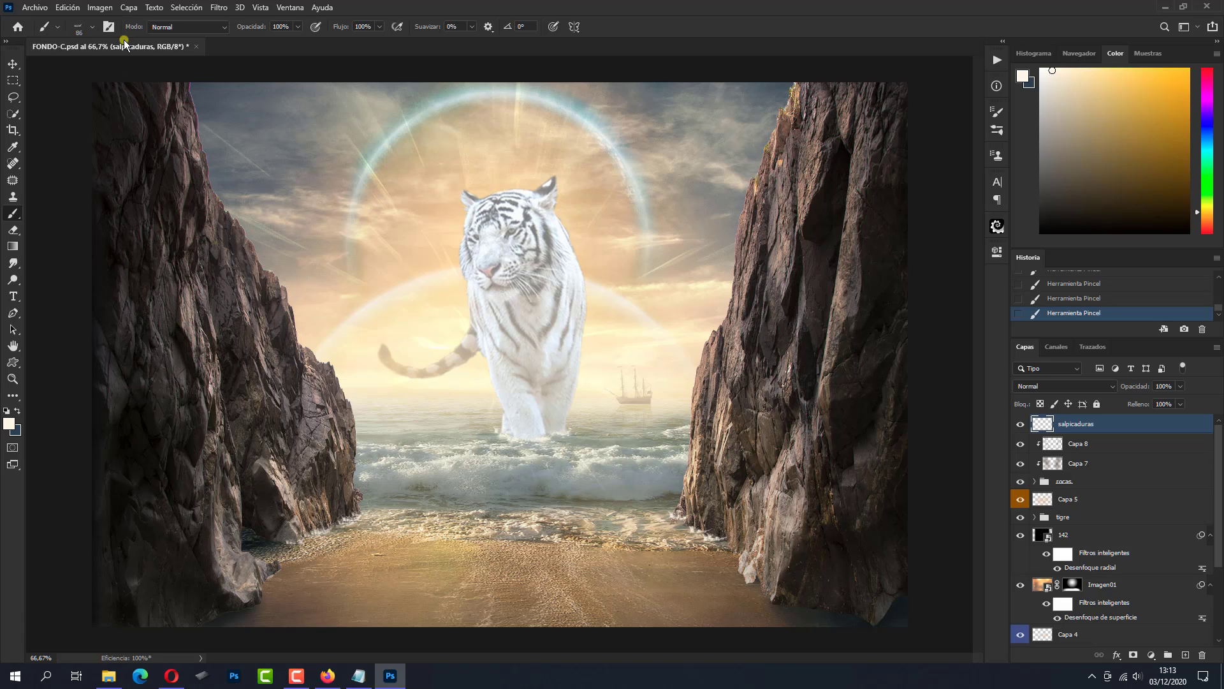
pyautogui.click(93, 27)
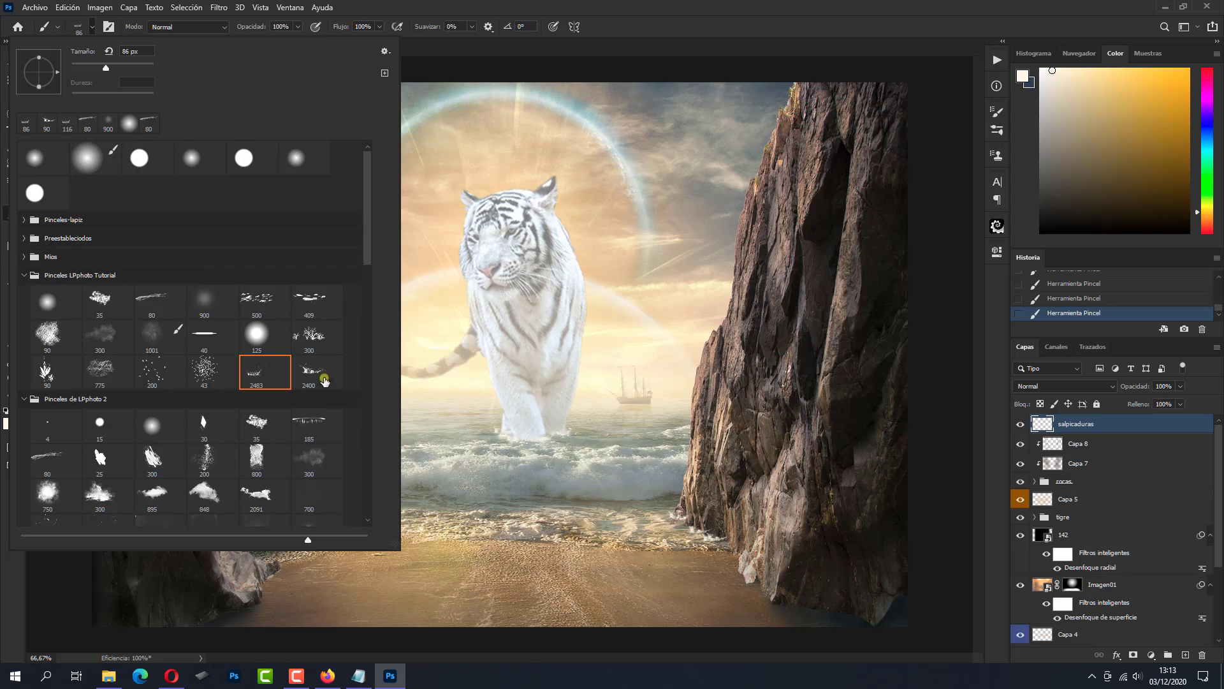
pyautogui.click(316, 365)
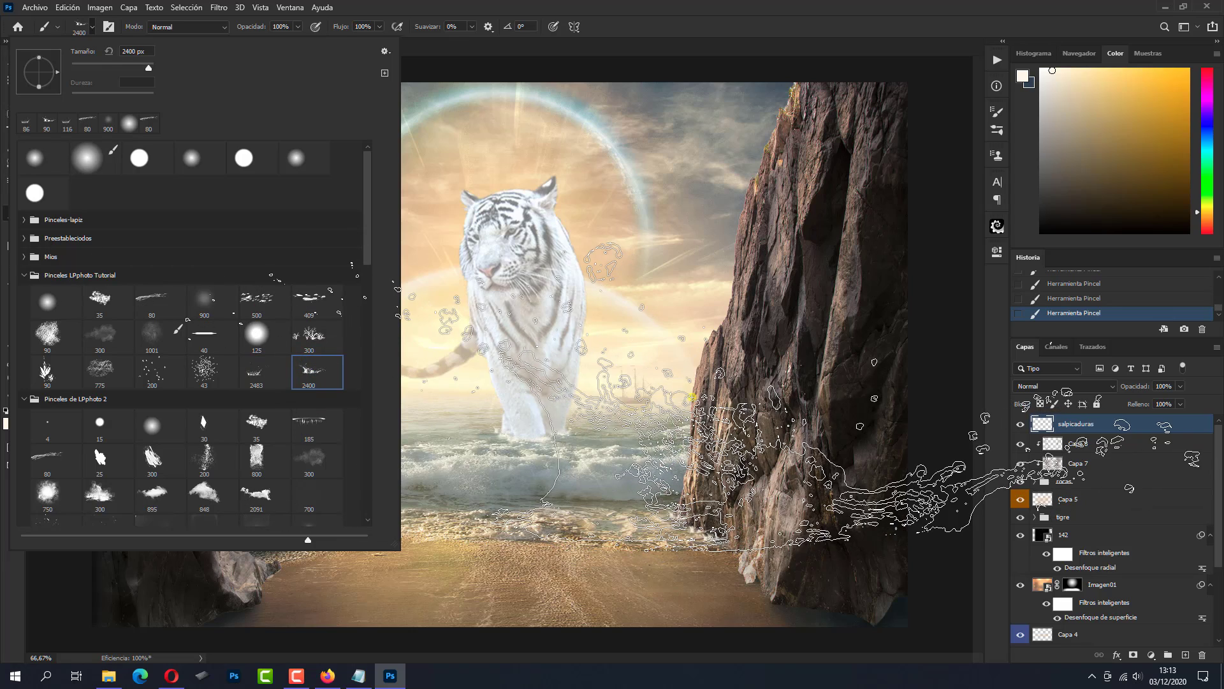
pyautogui.moveTo(697, 354); pyautogui.dragTo(322, 336)
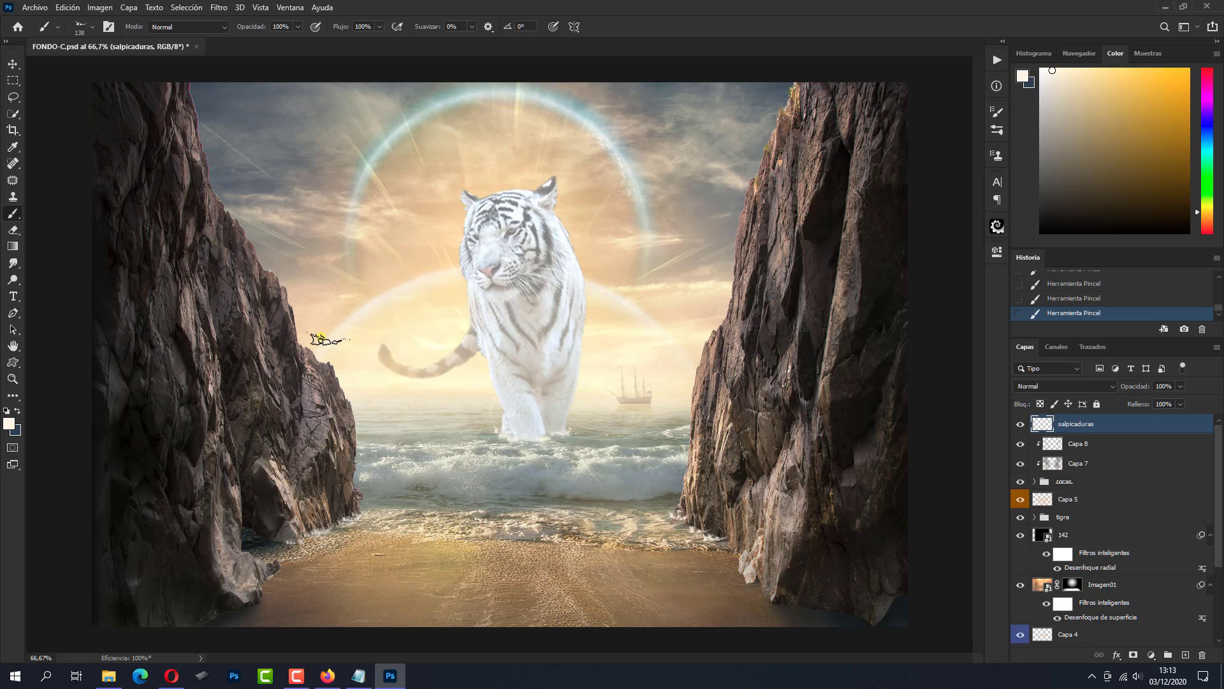
# Flatten the brush tip into an ellipse and stamp white splashes near the ship.
pyautogui.click(94, 29)
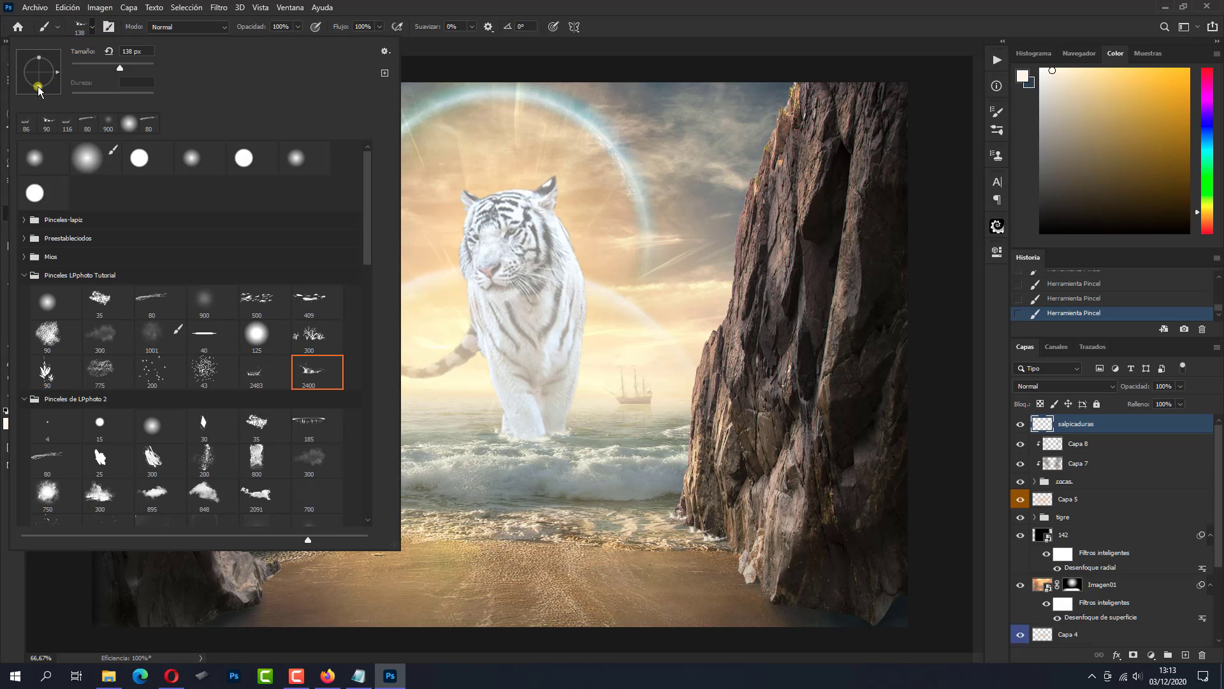
pyautogui.moveTo(38, 87); pyautogui.dragTo(38, 81)
pyautogui.click(637, 26)
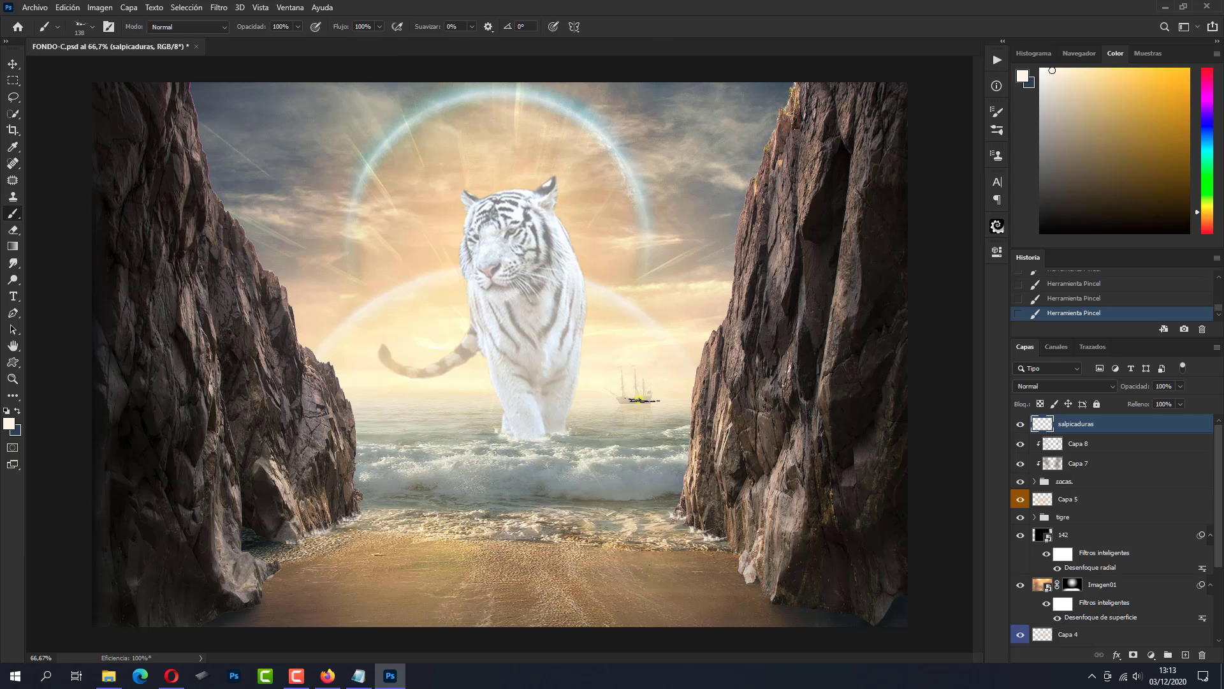
pyautogui.click(620, 403)
pyautogui.click(623, 404)
pyautogui.click(667, 438)
pyautogui.hotkey('ctrl', 'z')
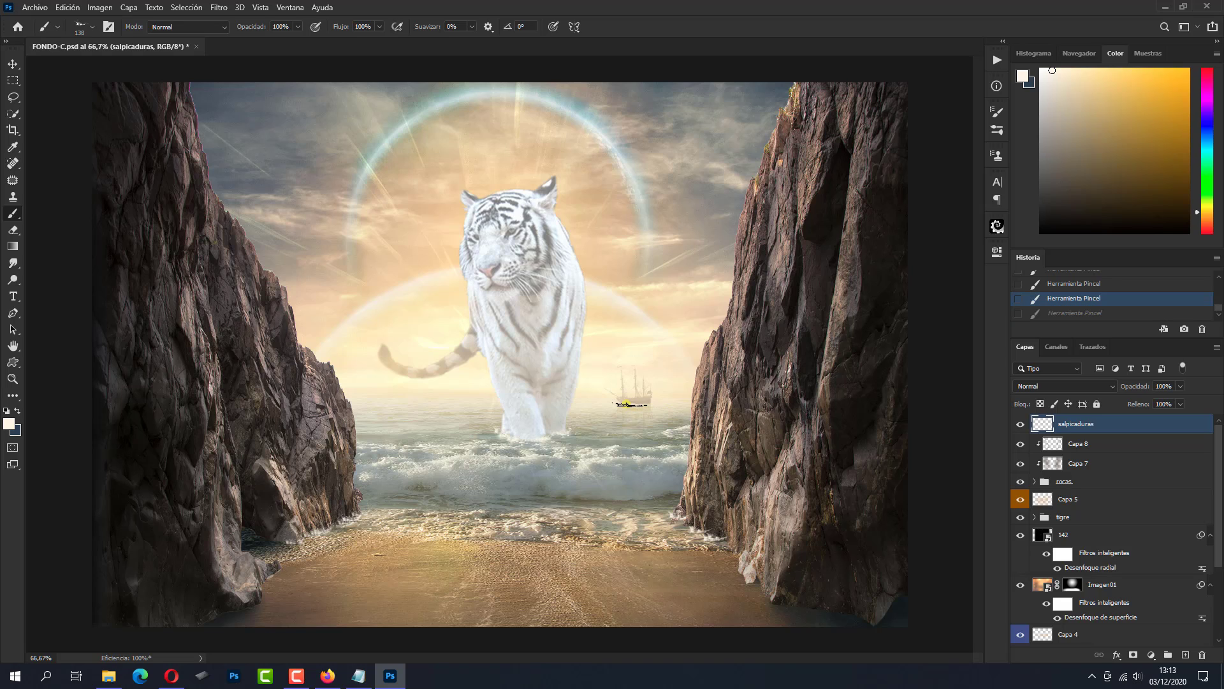
# Paint faint 50%-opacity splashes along the shoreline, then drag the Modelo image onto the canvas.
pyautogui.click(670, 523)
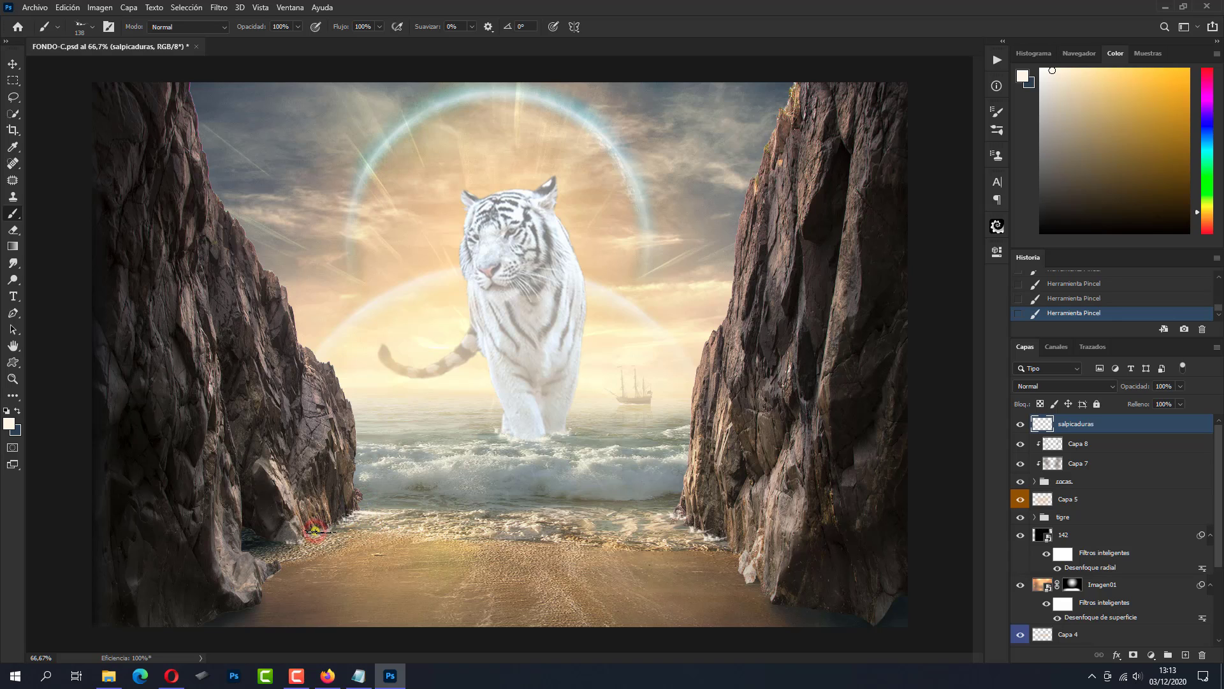
pyautogui.moveTo(315, 531)
pyautogui.mouseDown()
pyautogui.moveTo(299, 538)
pyautogui.moveTo(324, 547)
pyautogui.mouseUp()
pyautogui.hotkey('ctrl', 'z')
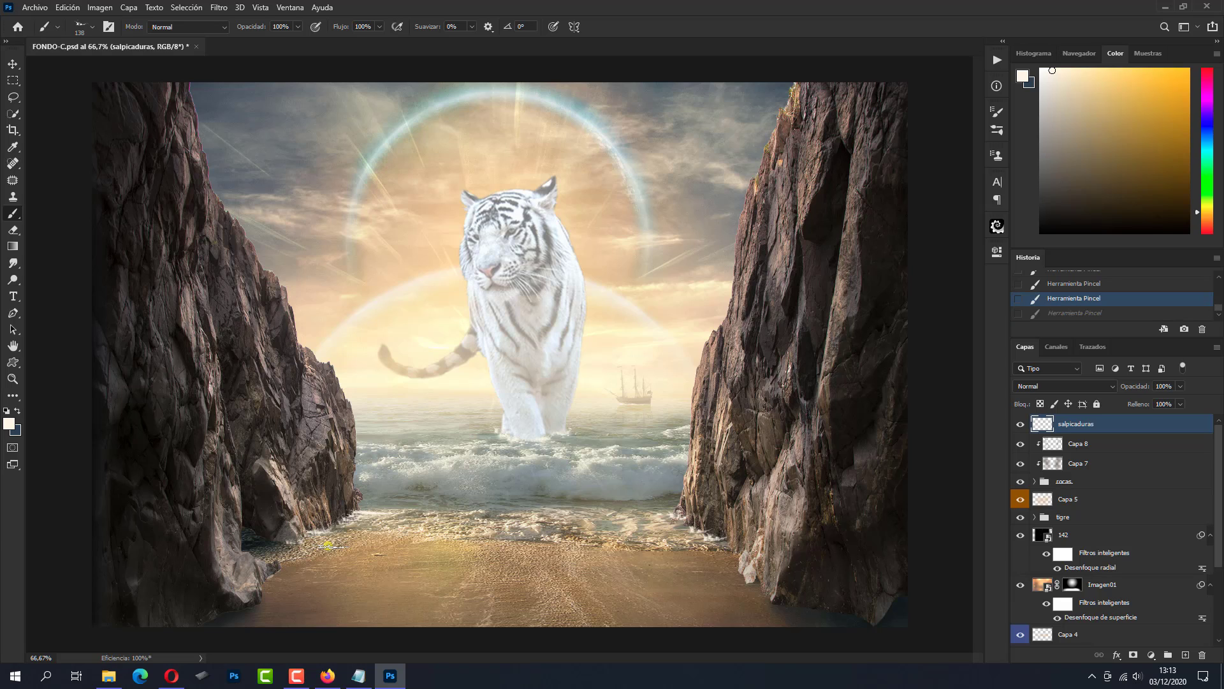
pyautogui.press('5')
pyautogui.click(286, 543)
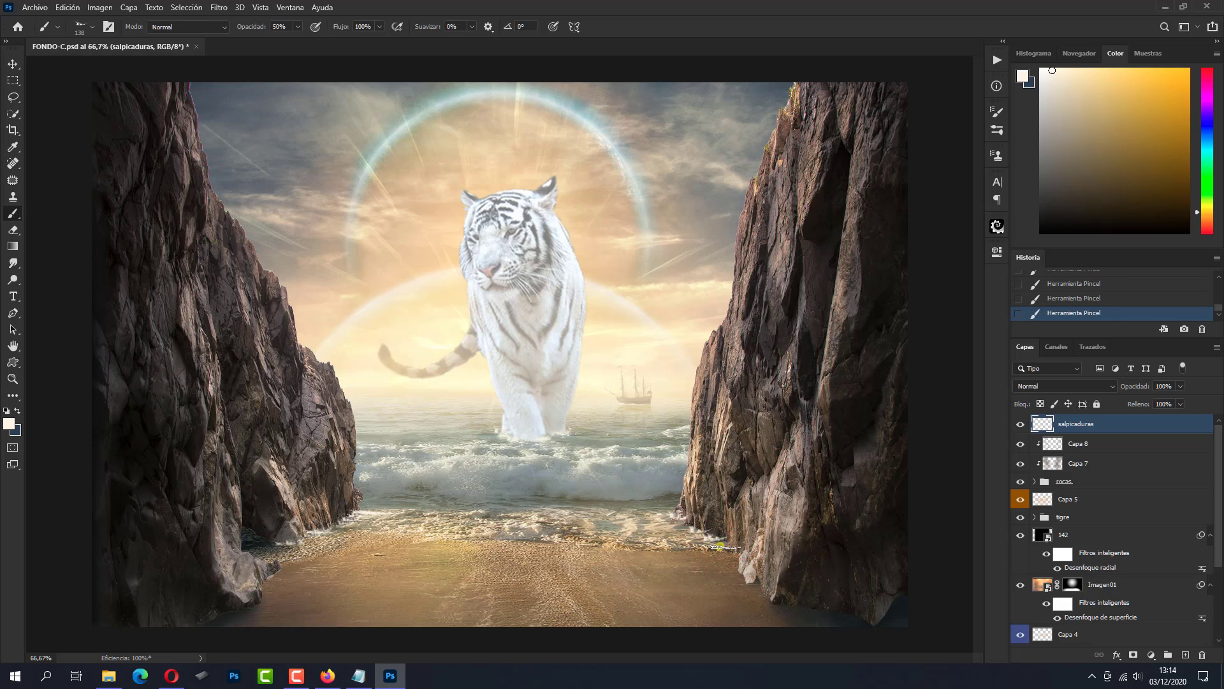
pyautogui.click(718, 546)
pyautogui.click(566, 434)
pyautogui.click(489, 433)
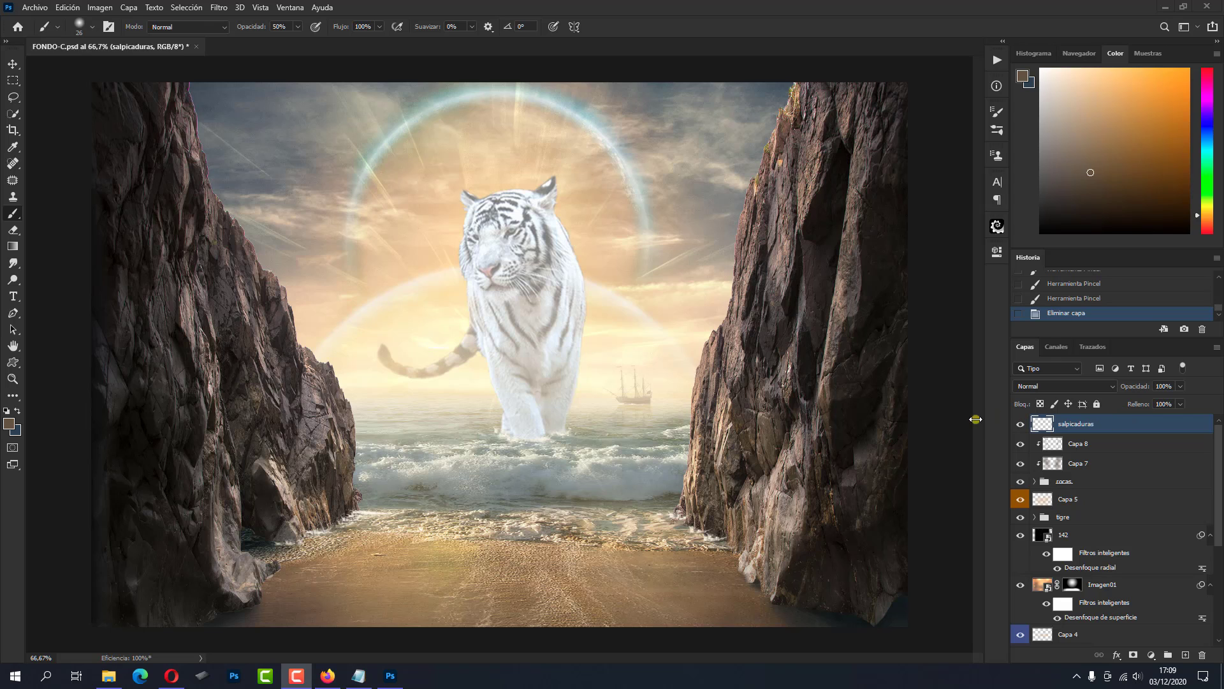
pyautogui.click(108, 675)
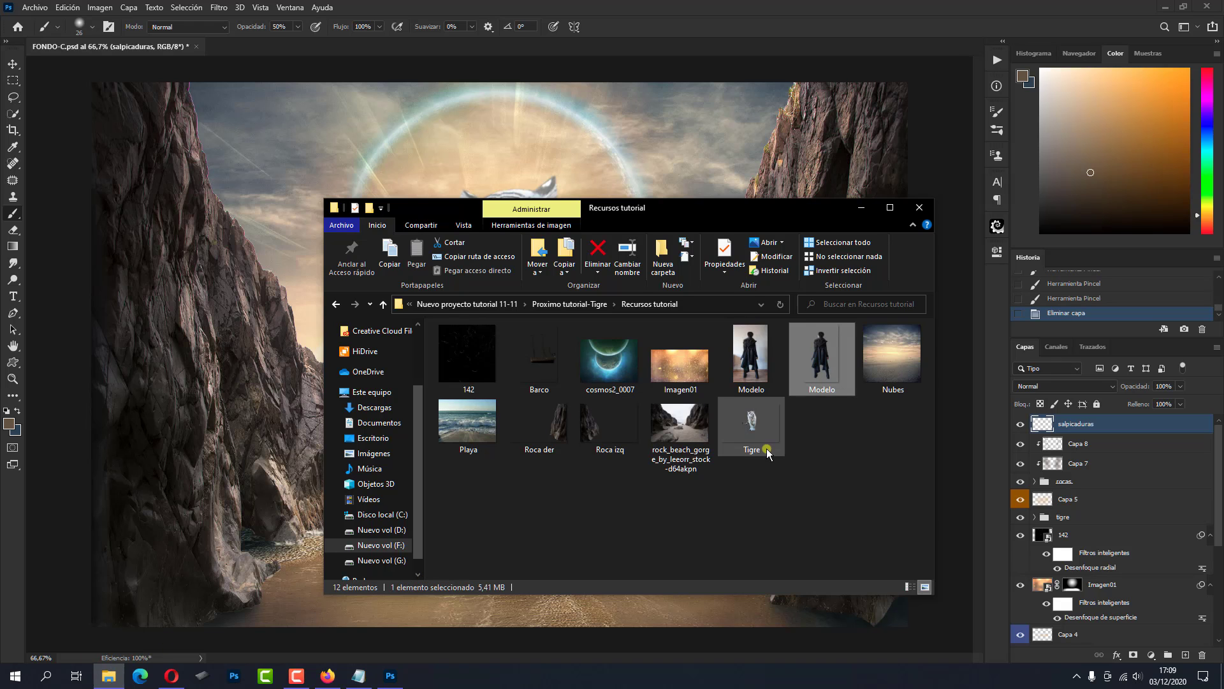
pyautogui.moveTo(812, 362); pyautogui.dragTo(707, 608)
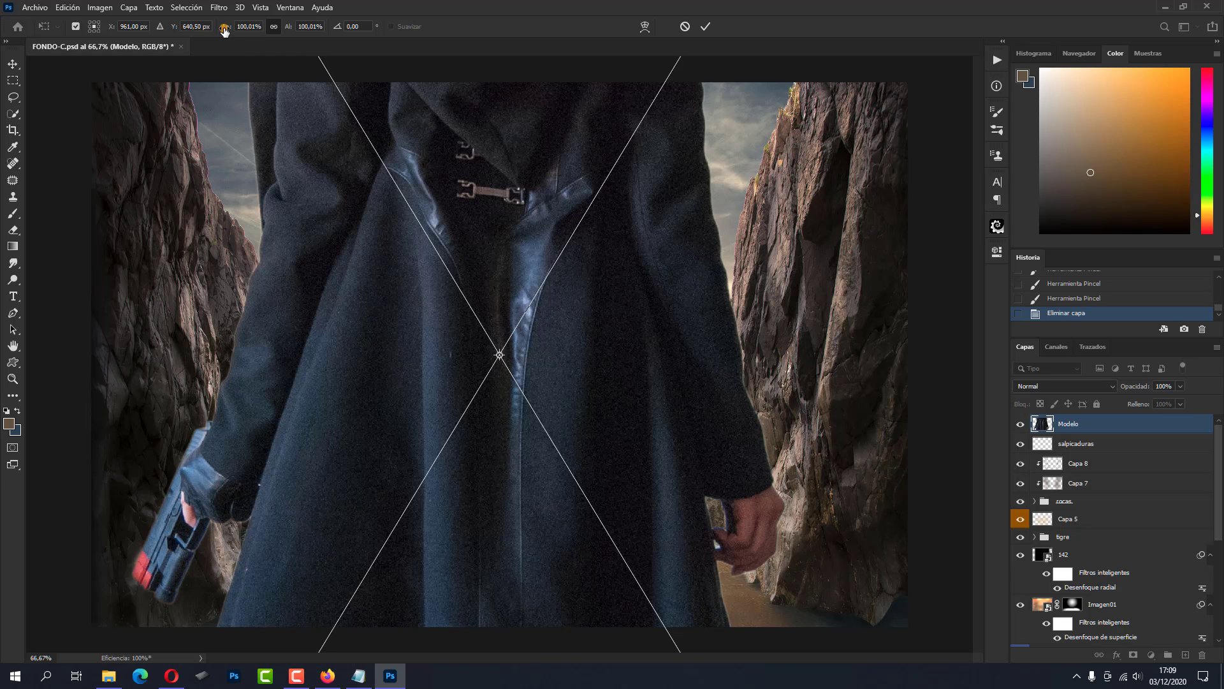
# Scale the Modelo figure to about 18%, place it on the sand, and flip it horizontally.
pyautogui.moveTo(224, 31); pyautogui.dragTo(192, 30)
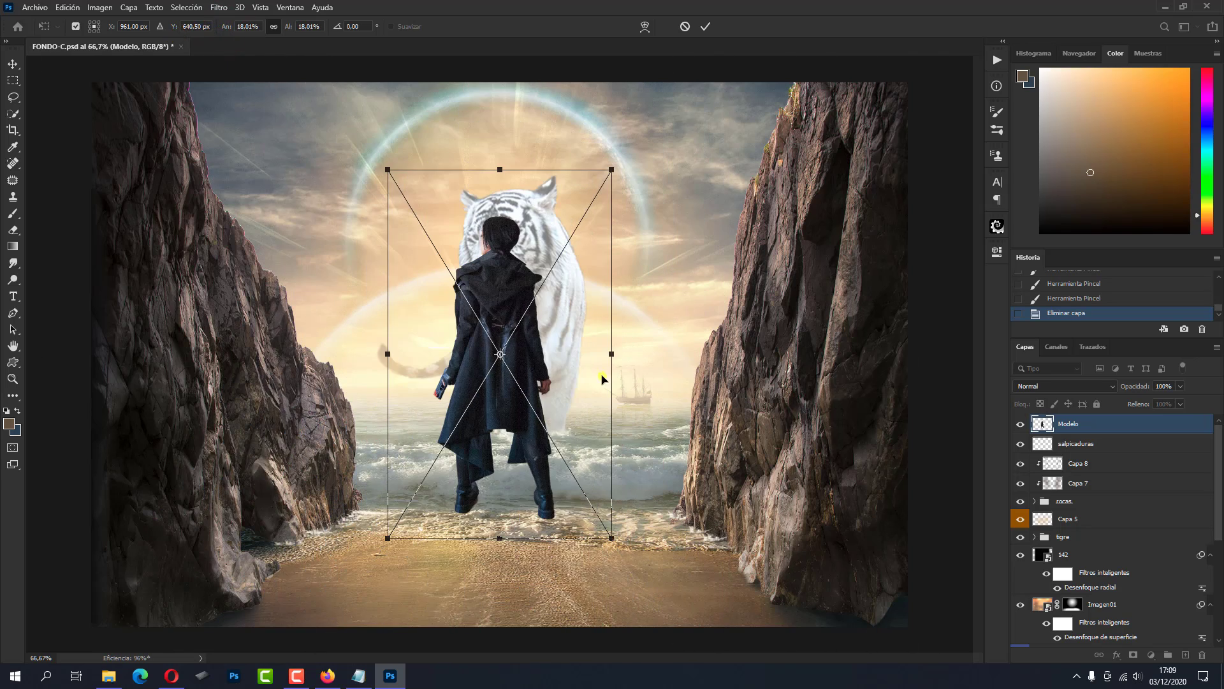
pyautogui.moveTo(612, 354)
pyautogui.mouseDown()
pyautogui.moveTo(515, 354)
pyautogui.moveTo(459, 486)
pyautogui.moveTo(446, 480)
pyautogui.mouseUp()
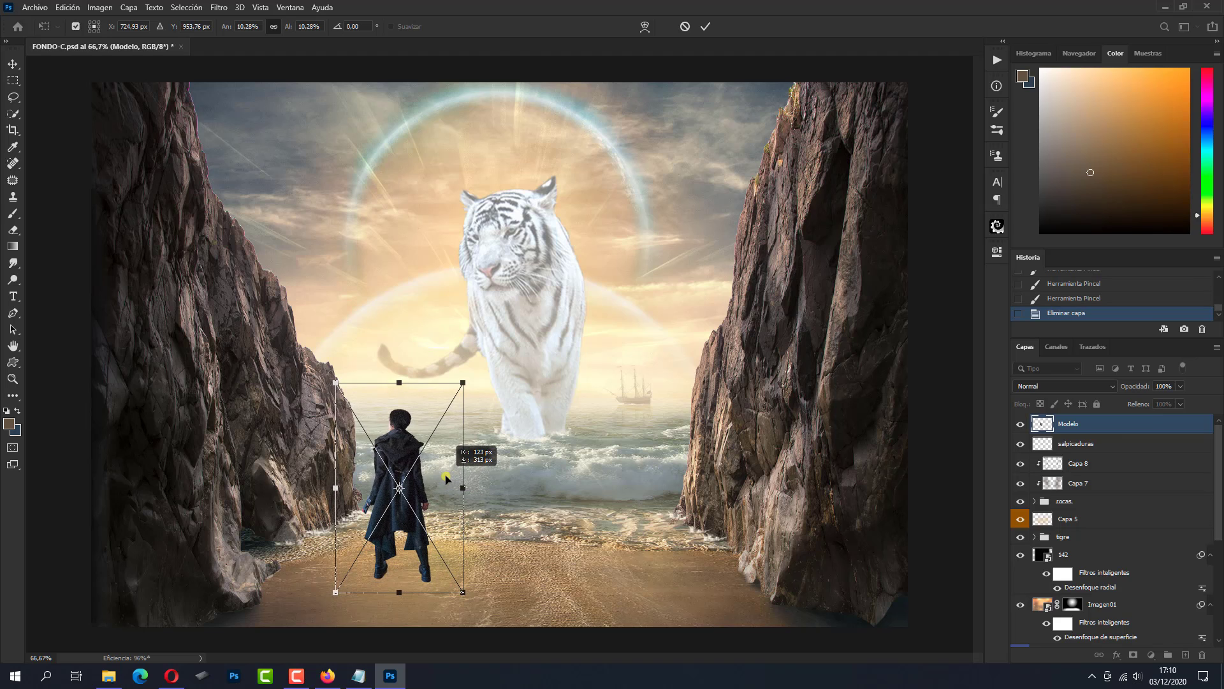
pyautogui.rightClick(444, 473)
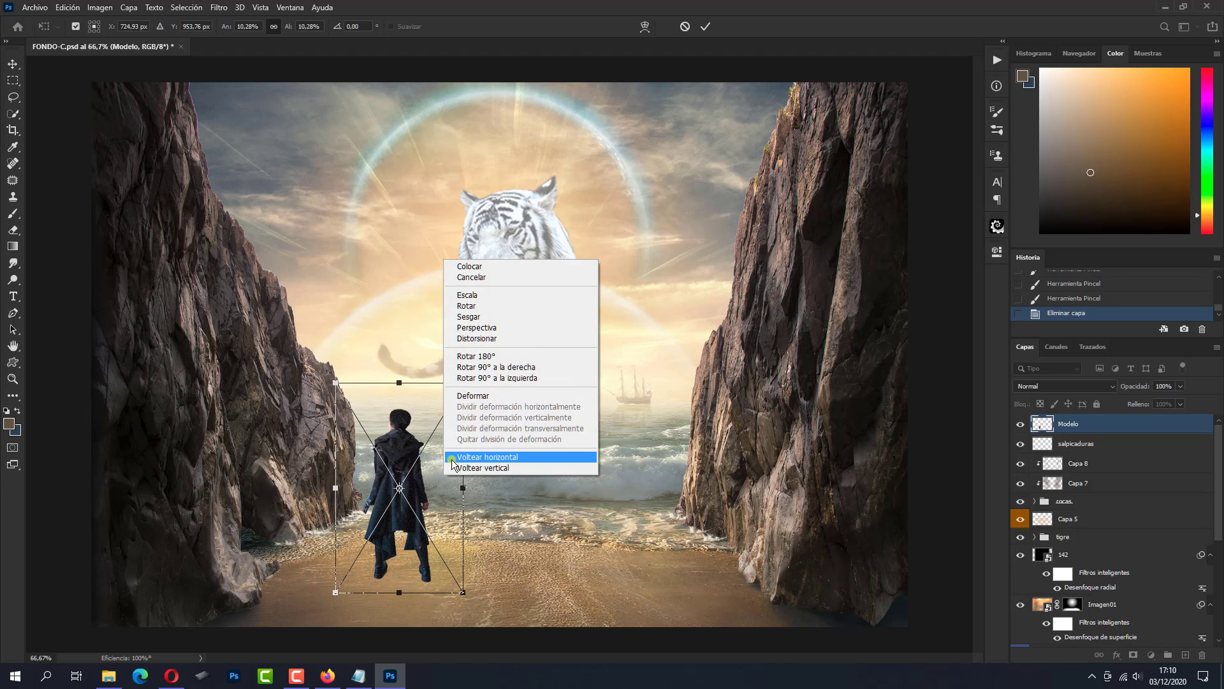
pyautogui.click(453, 457)
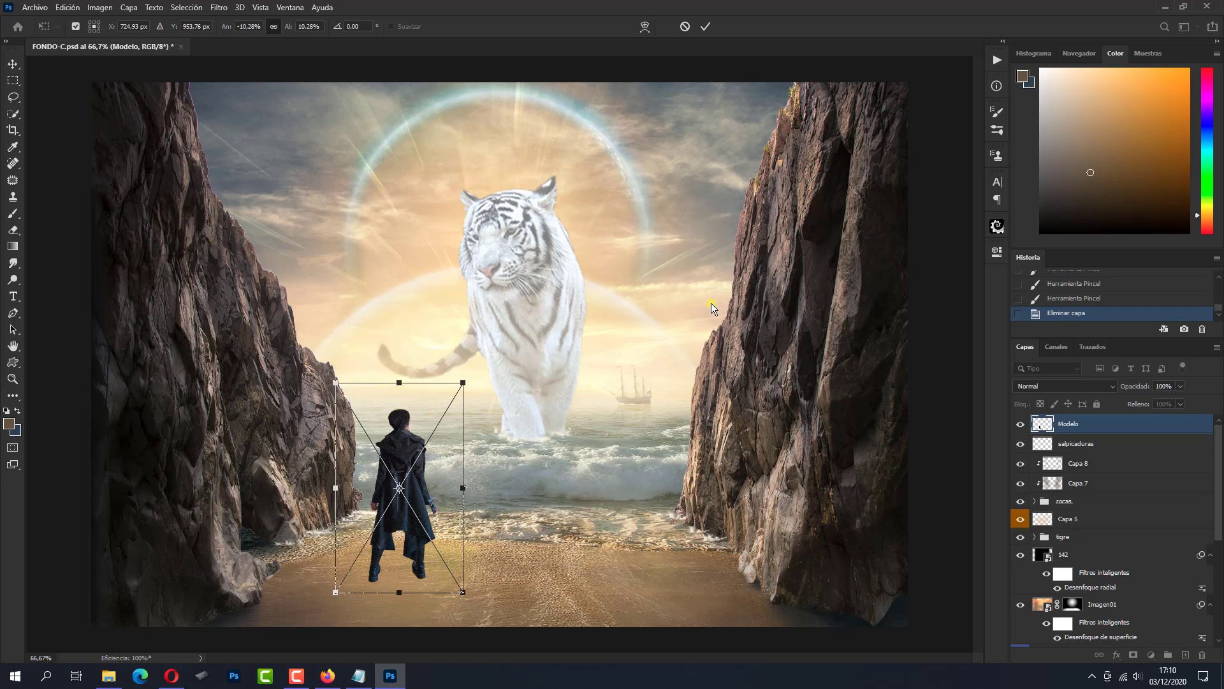
pyautogui.click(704, 26)
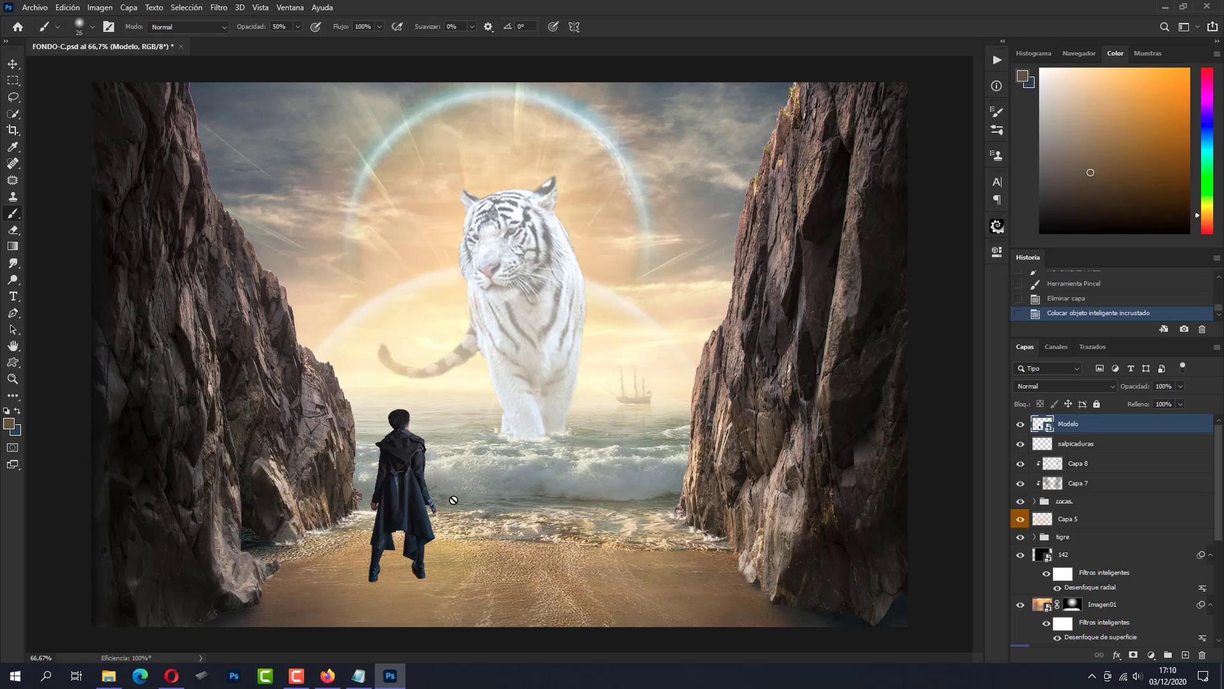
# Sample the jacket's dark blue, zoom in on the figure, and rasterize the Modelo layer.
pyautogui.keyDown('alt'); pyautogui.click(407, 521); pyautogui.keyUp('alt')
pyautogui.press('z')
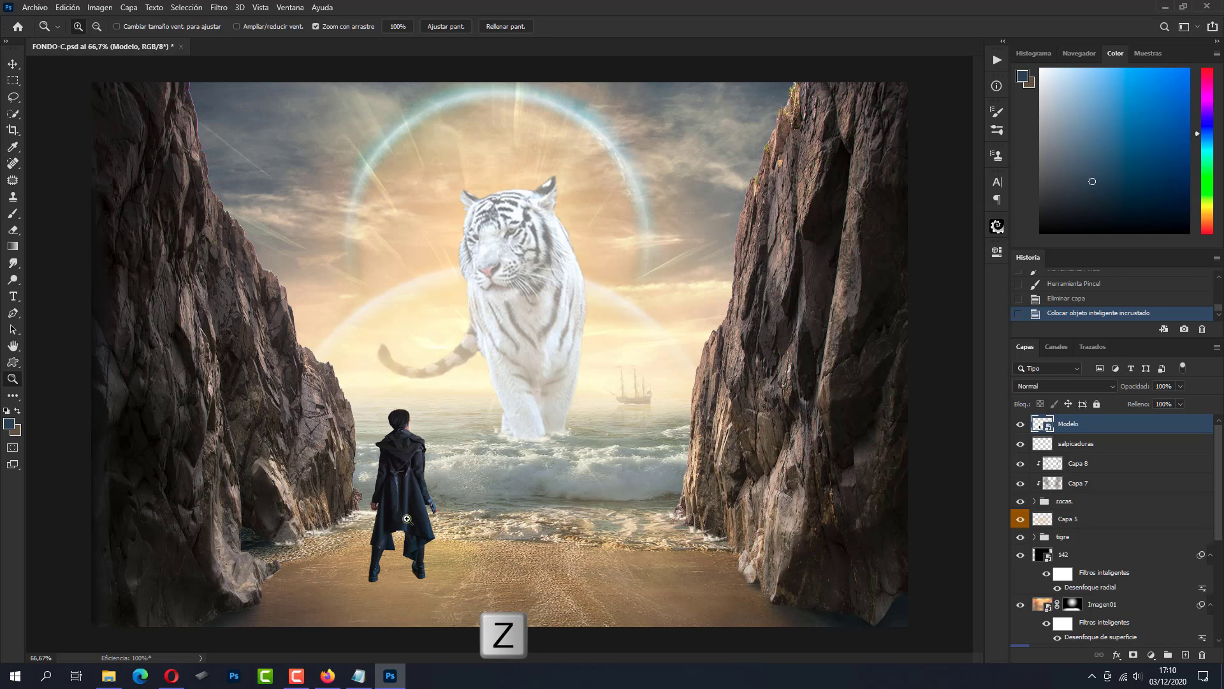
pyautogui.click(407, 519)
pyautogui.click(509, 336)
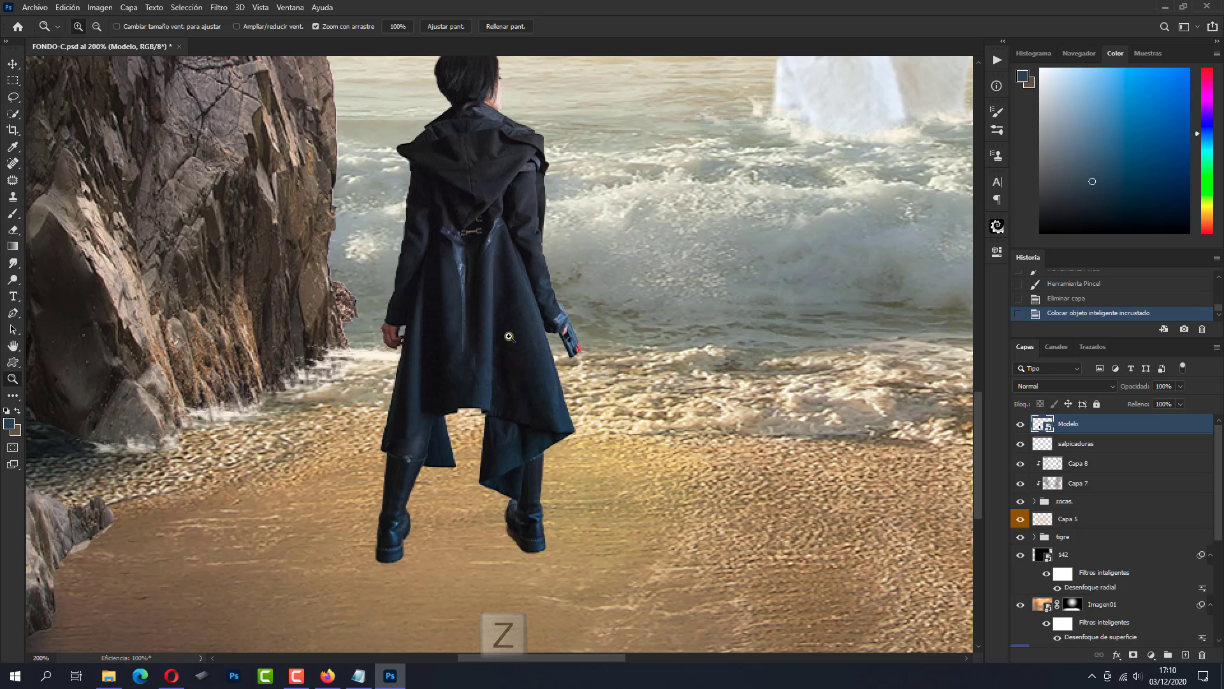
pyautogui.press('b')
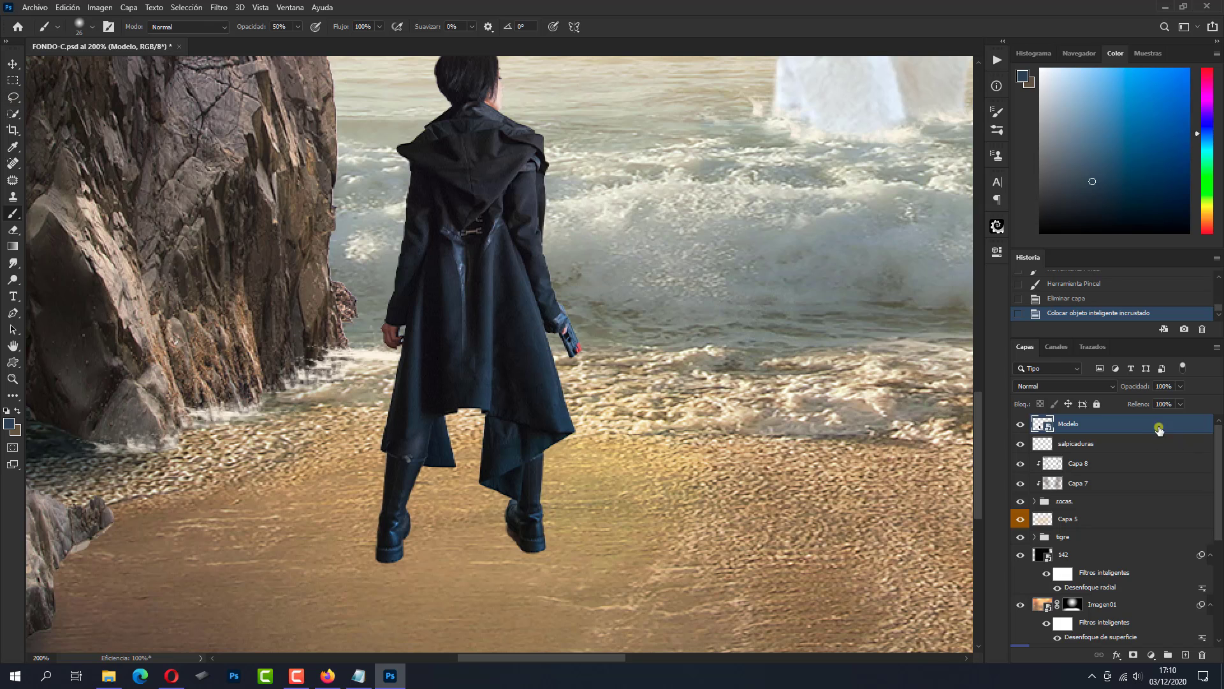
pyautogui.rightClick(1138, 422)
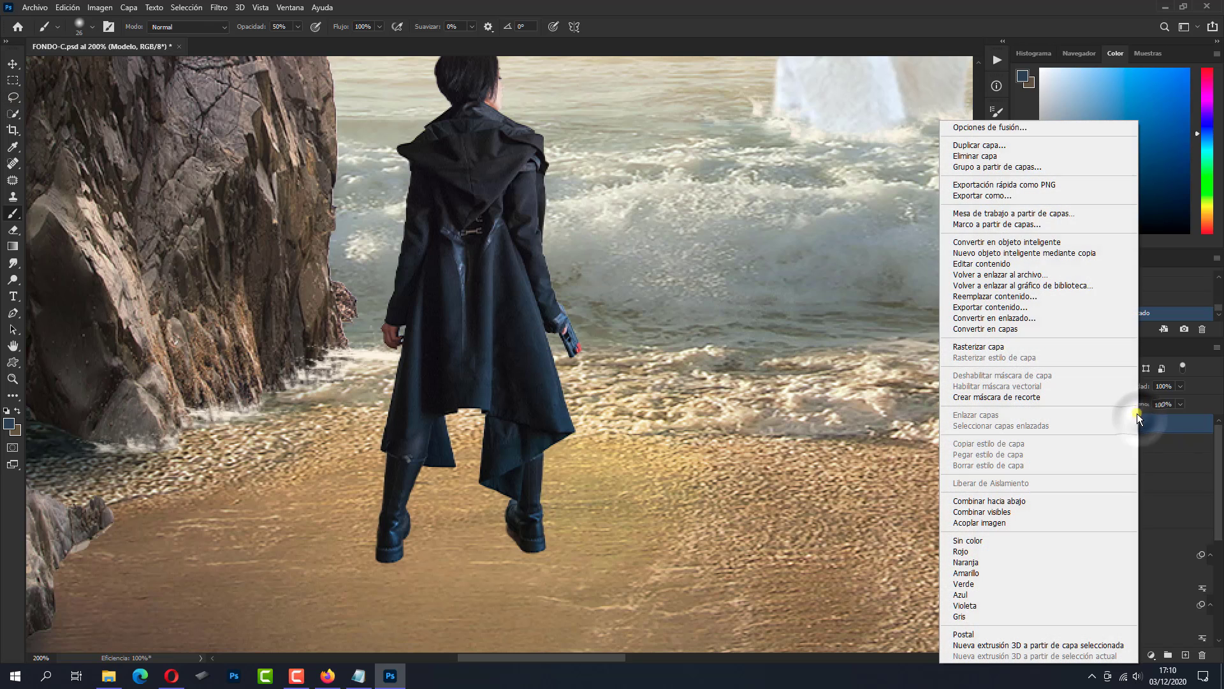
pyautogui.click(1006, 346)
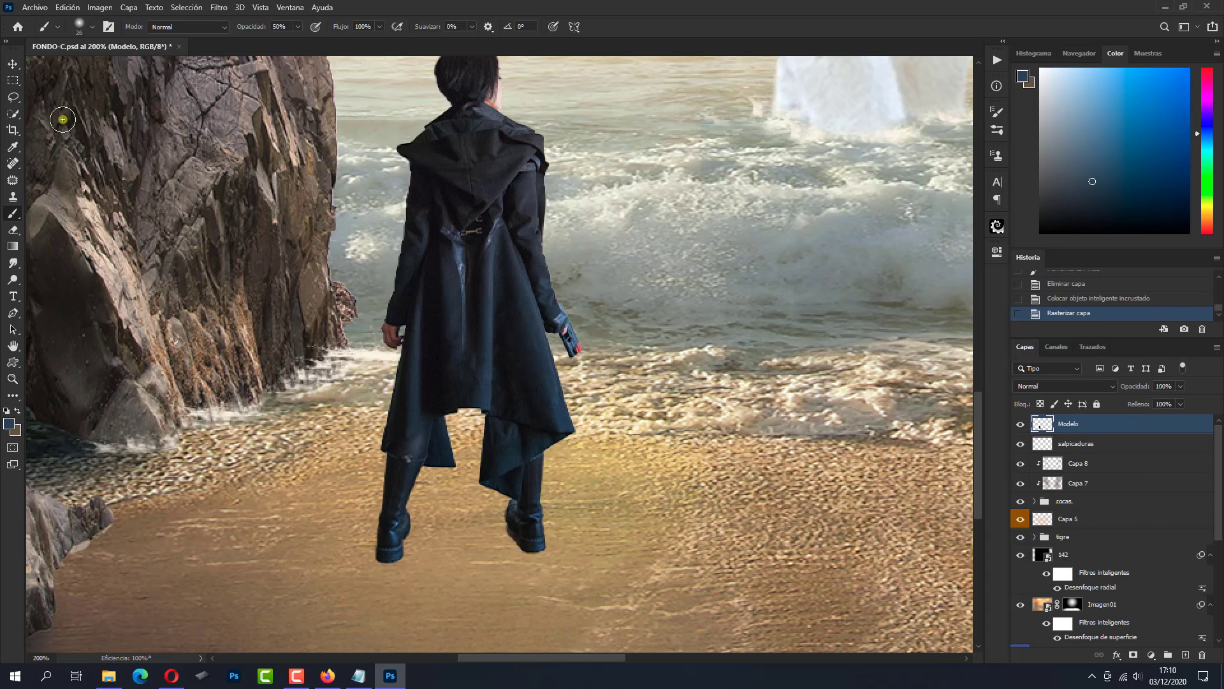
# Lasso the gun-holding hand, delete it, and deselect.
pyautogui.click(14, 97)
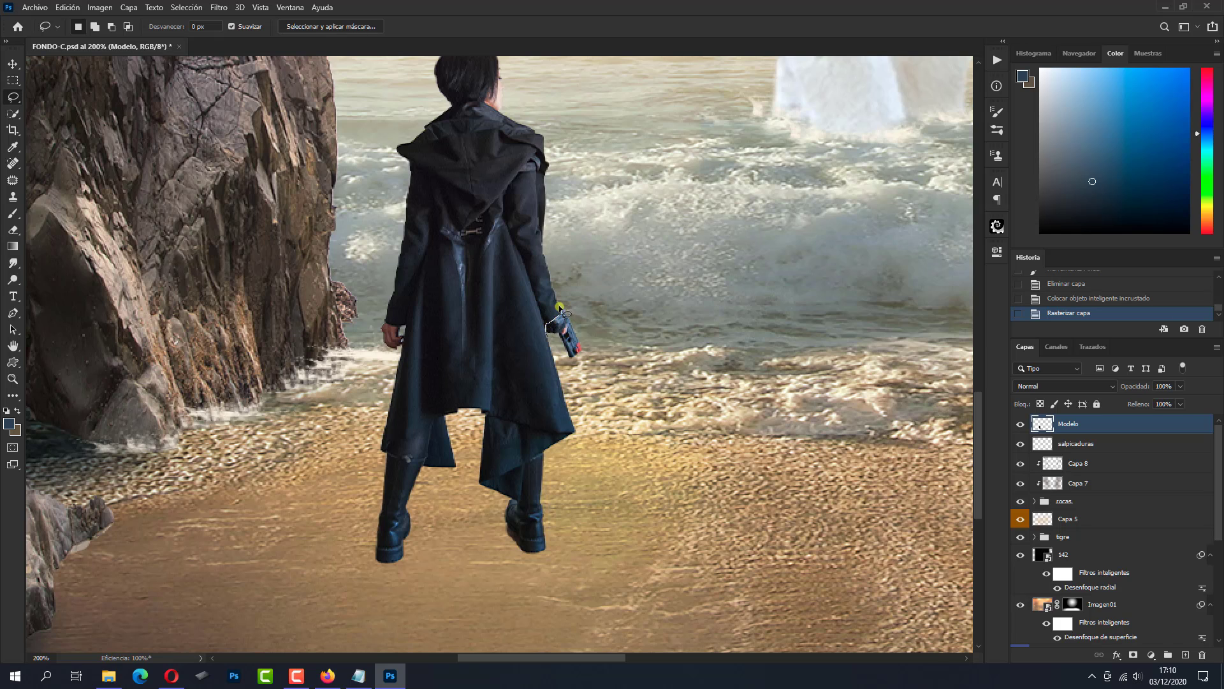
pyautogui.moveTo(559, 308); pyautogui.dragTo(547, 333)
pyautogui.press('Delete')
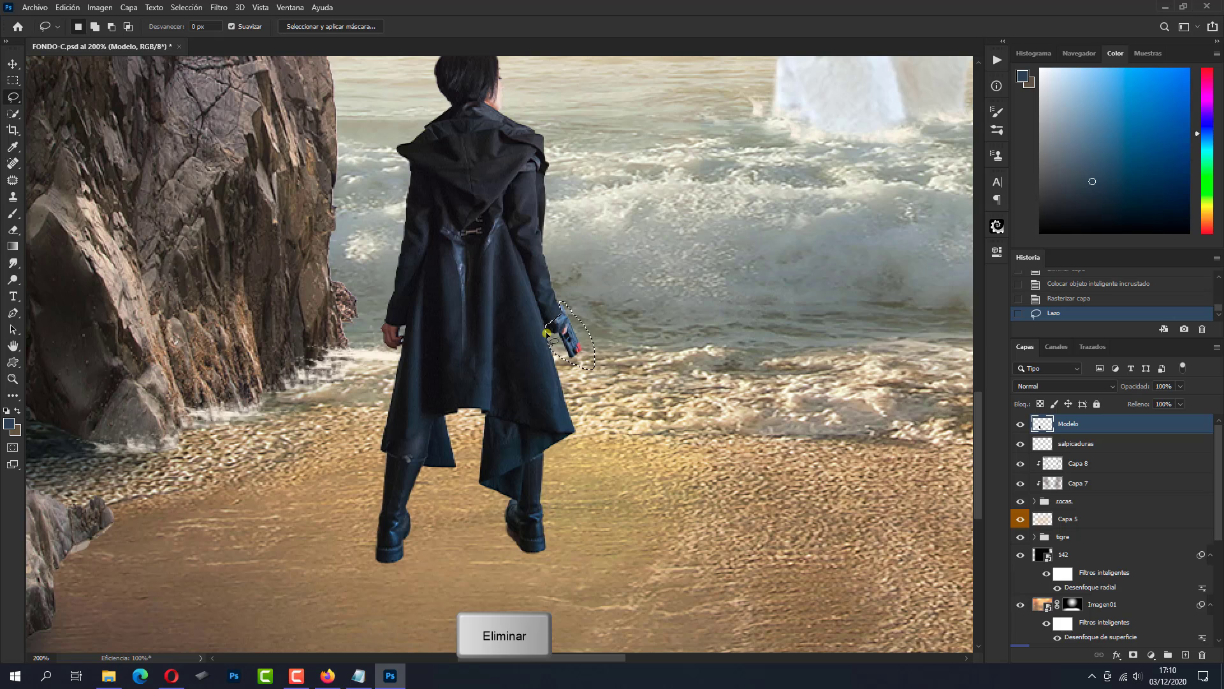
pyautogui.press('Delete')
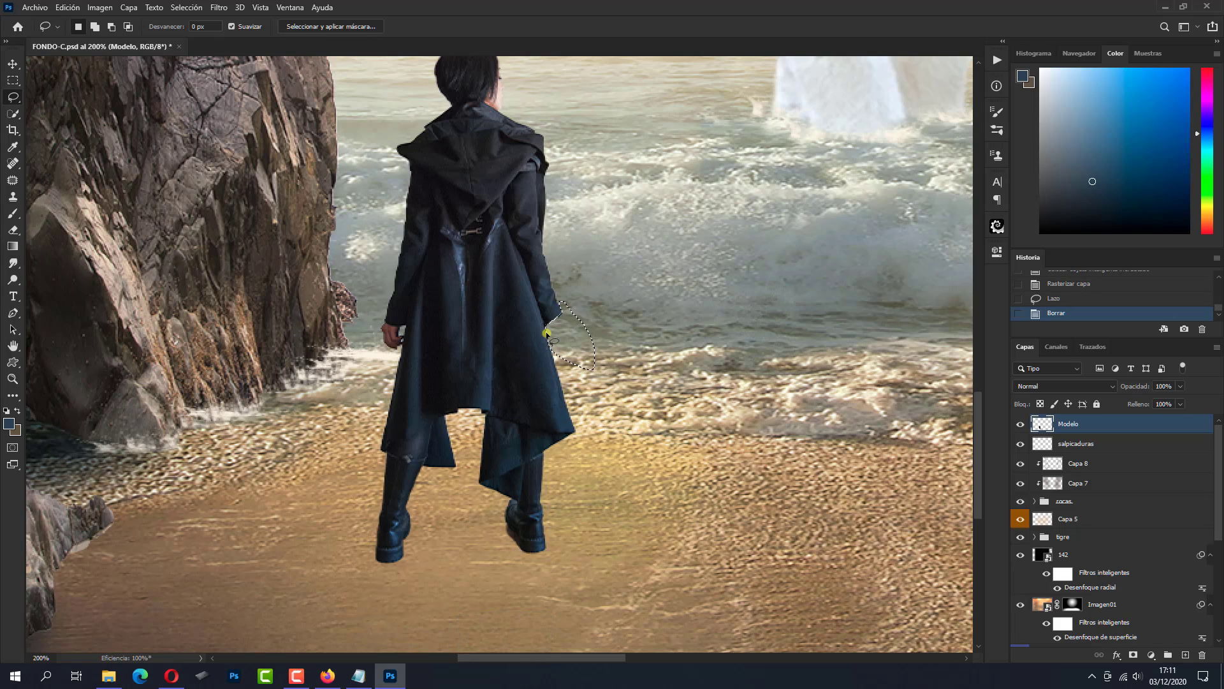
pyautogui.hotkey('ctrl', 'd')
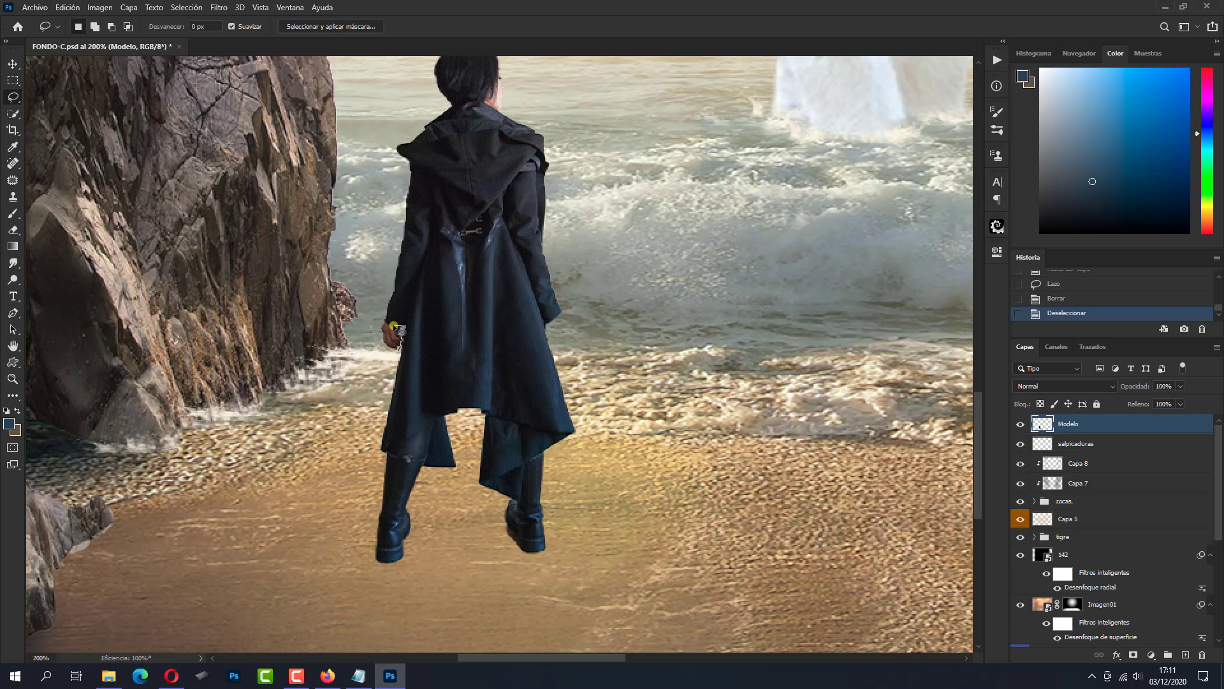
# Lasso the figure's left hand and copy it onto its own layer.
pyautogui.moveTo(387, 322); pyautogui.dragTo(391, 338)
pyautogui.rightClick(390, 338)
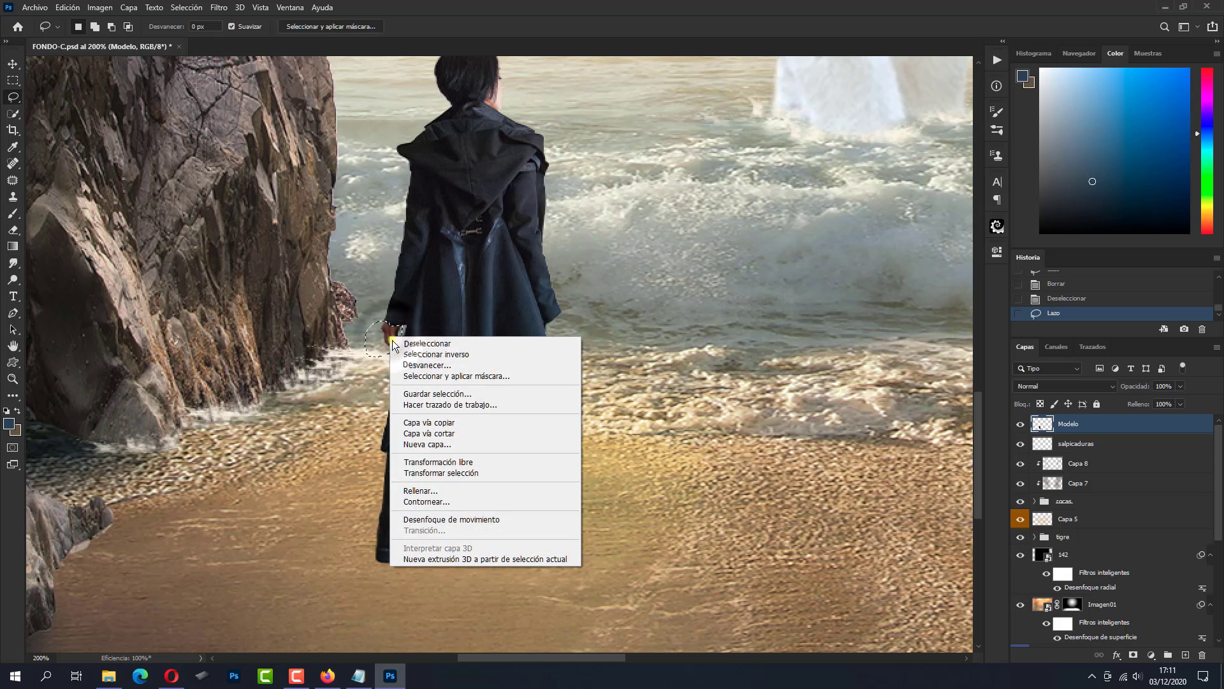
pyautogui.click(428, 423)
# Mirror the copied hand, move it to the right sleeve, and nudge it into place.
pyautogui.hotkey('ctrl', 't')
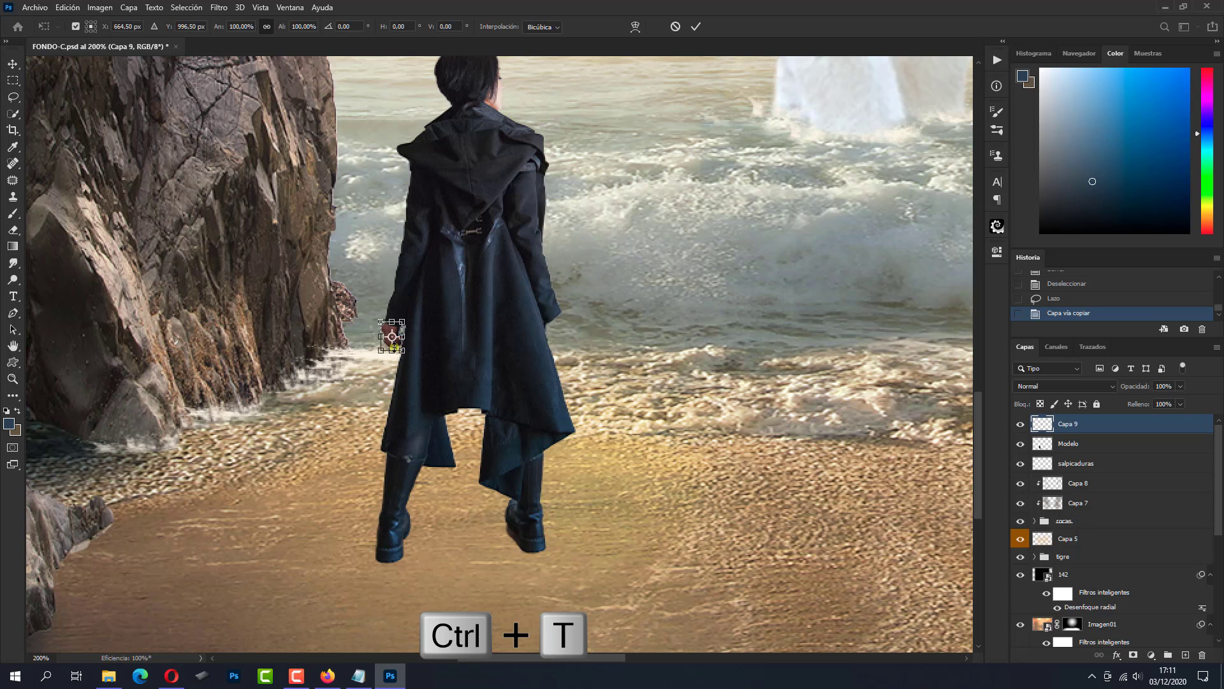
pyautogui.rightClick(389, 328)
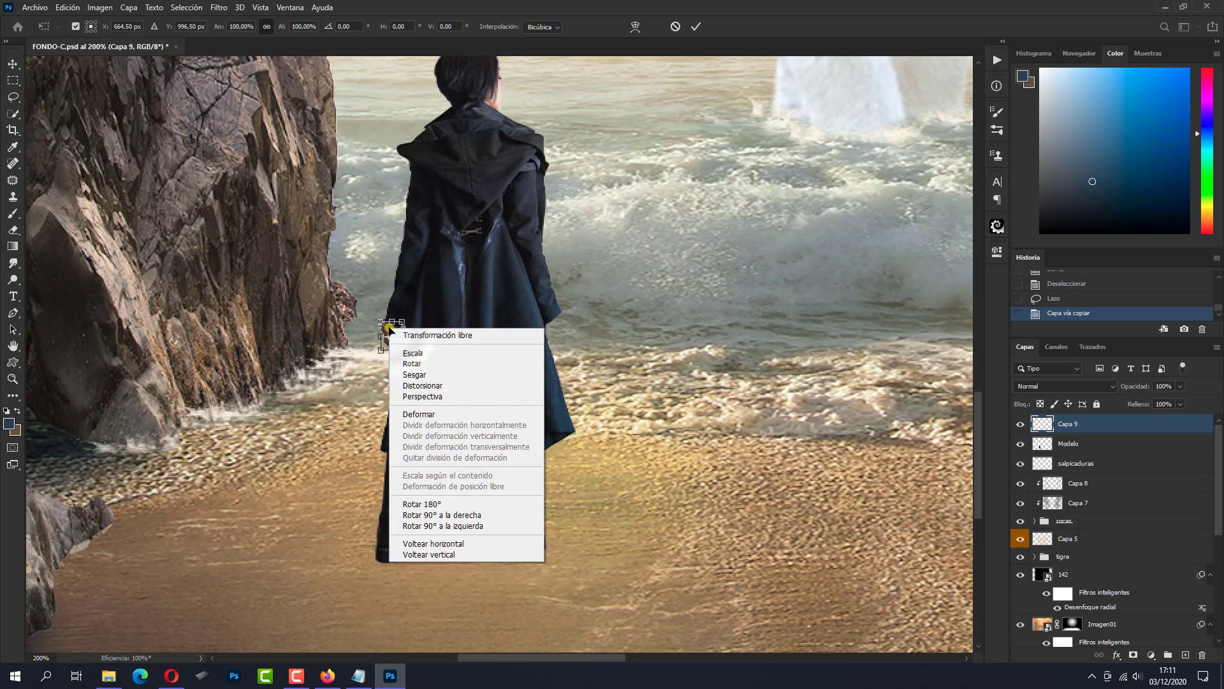
pyautogui.click(442, 543)
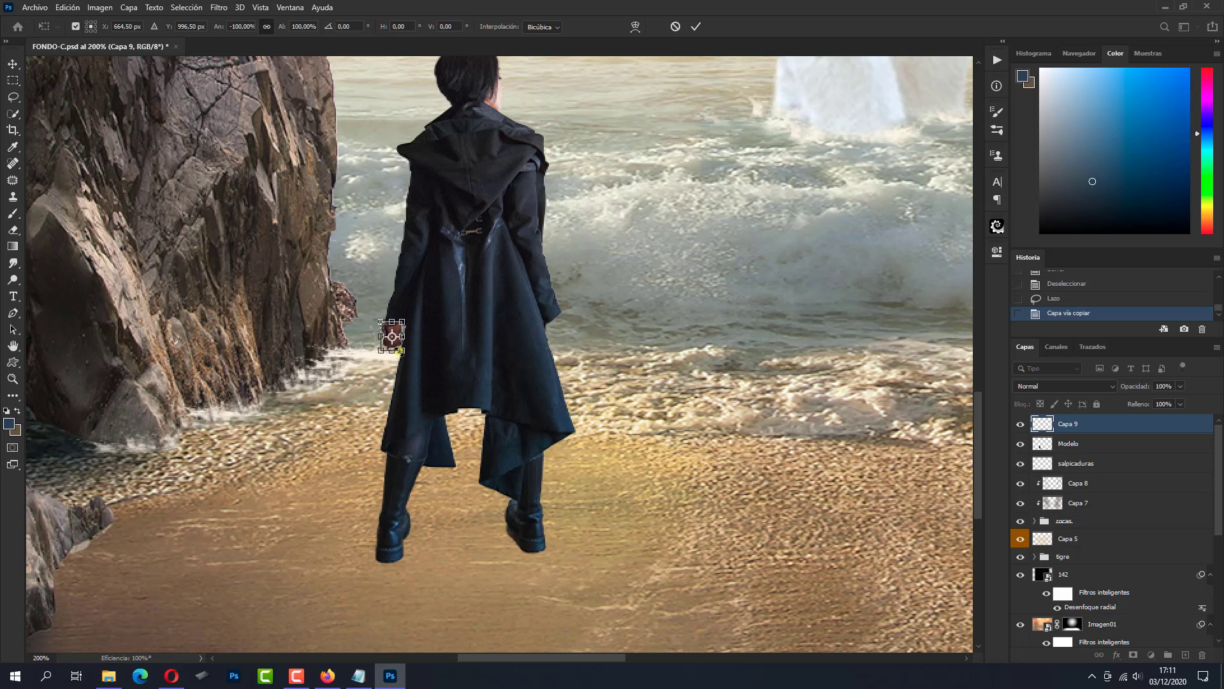
pyautogui.moveTo(400, 346)
pyautogui.mouseDown()
pyautogui.moveTo(561, 341)
pyautogui.moveTo(570, 354)
pyautogui.moveTo(558, 341)
pyautogui.mouseUp()
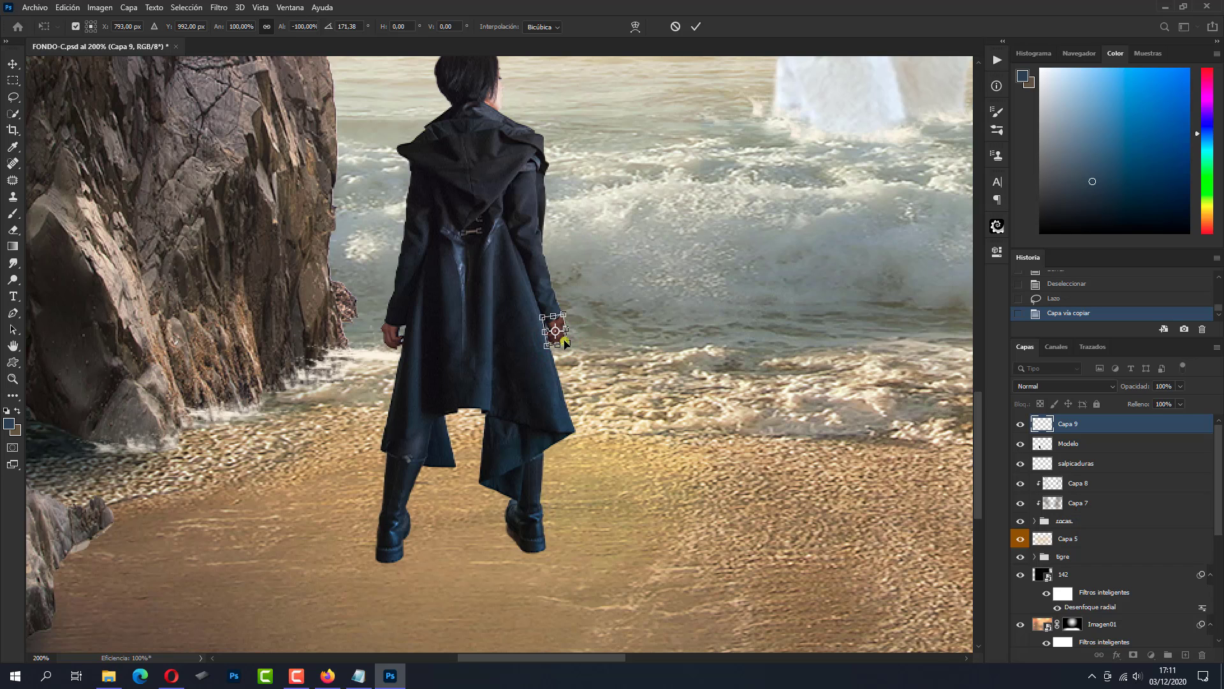
pyautogui.click(695, 27)
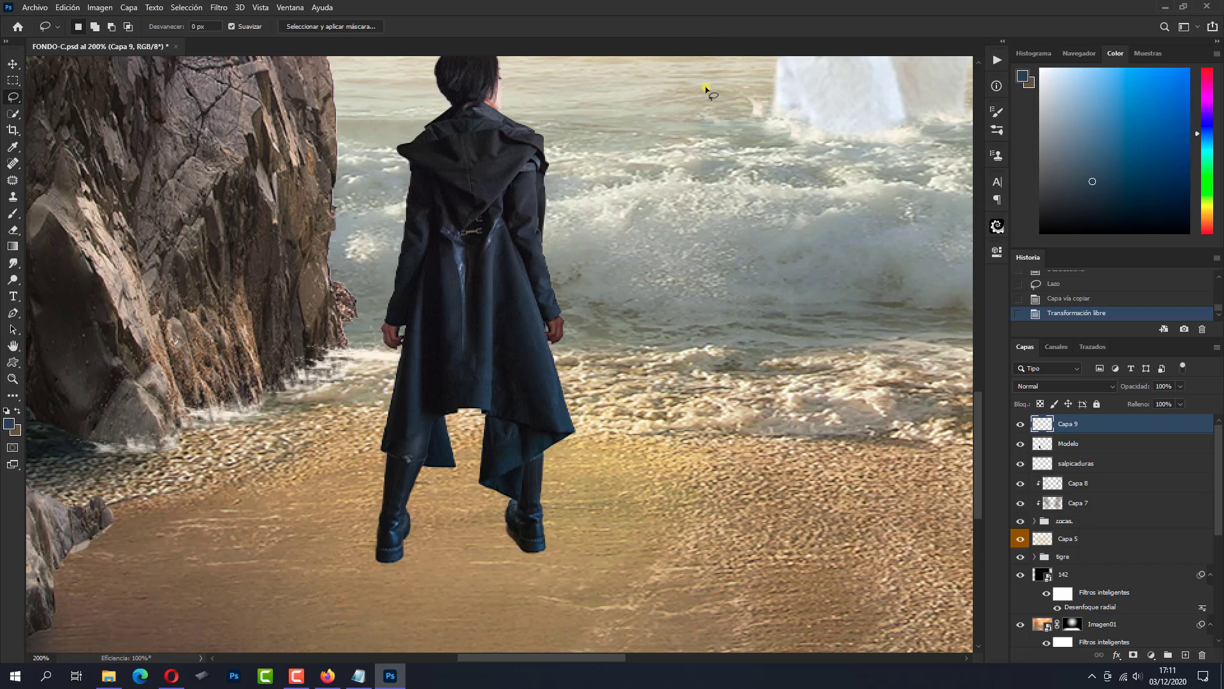
pyautogui.press('v')
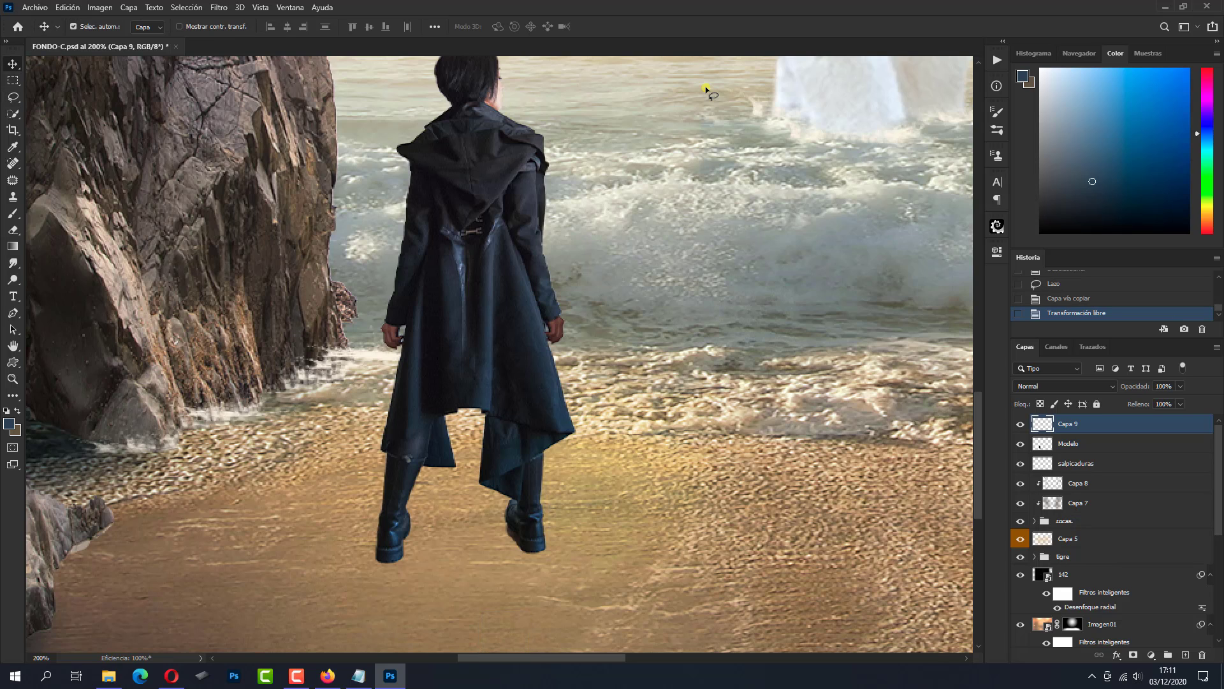
pyautogui.press('Up')
pyautogui.press('Right')
pyautogui.press('Right')
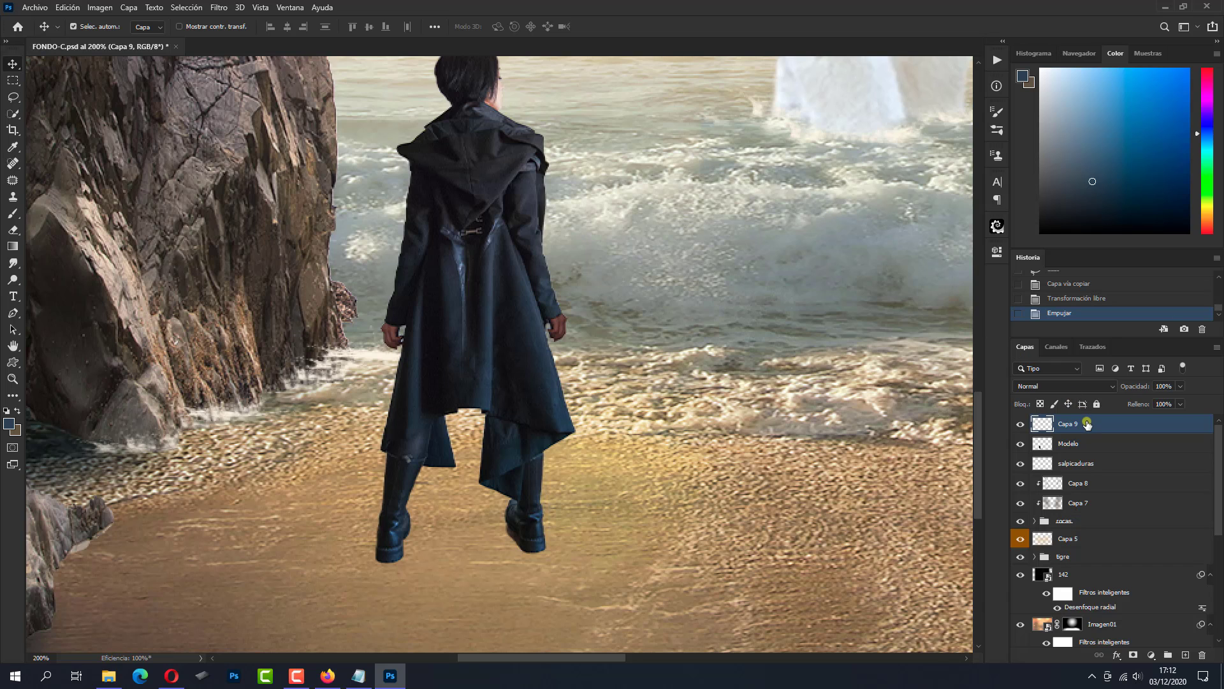
# Merge Capa 9 into the figure layer, rename it 'modelo', and zoom out to the whole scene.
pyautogui.keyDown('ctrl'); pyautogui.click(1128, 444); pyautogui.keyUp('ctrl')
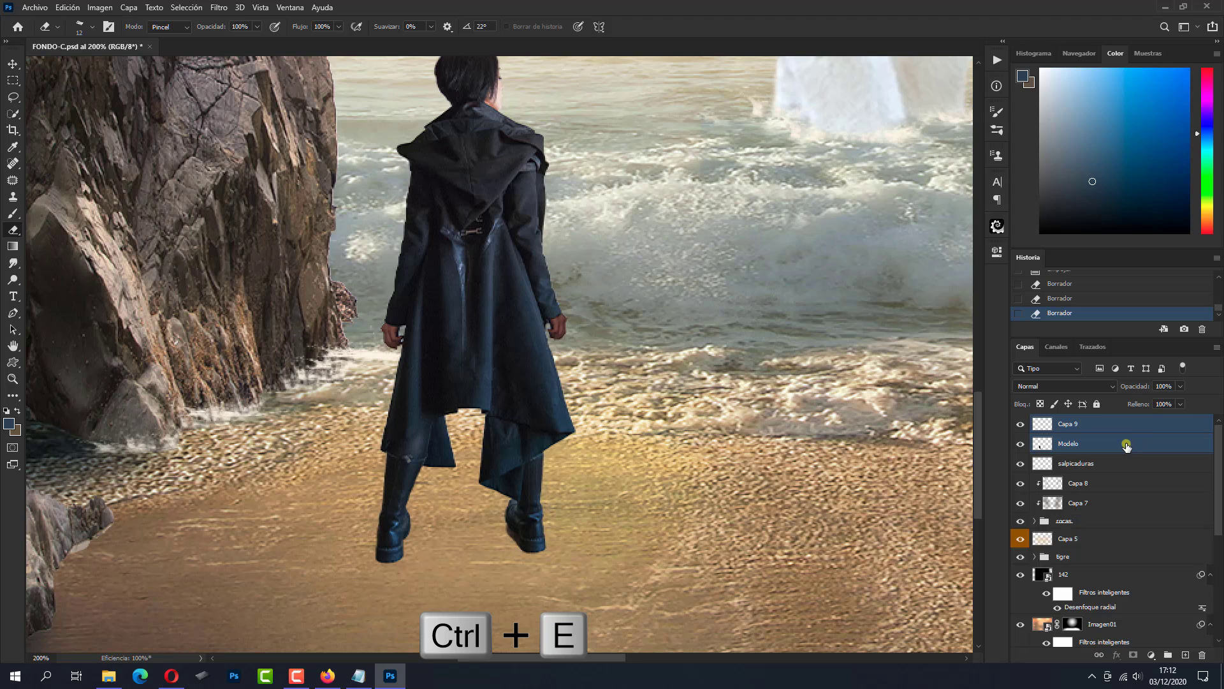
pyautogui.hotkey('ctrl', 'e')
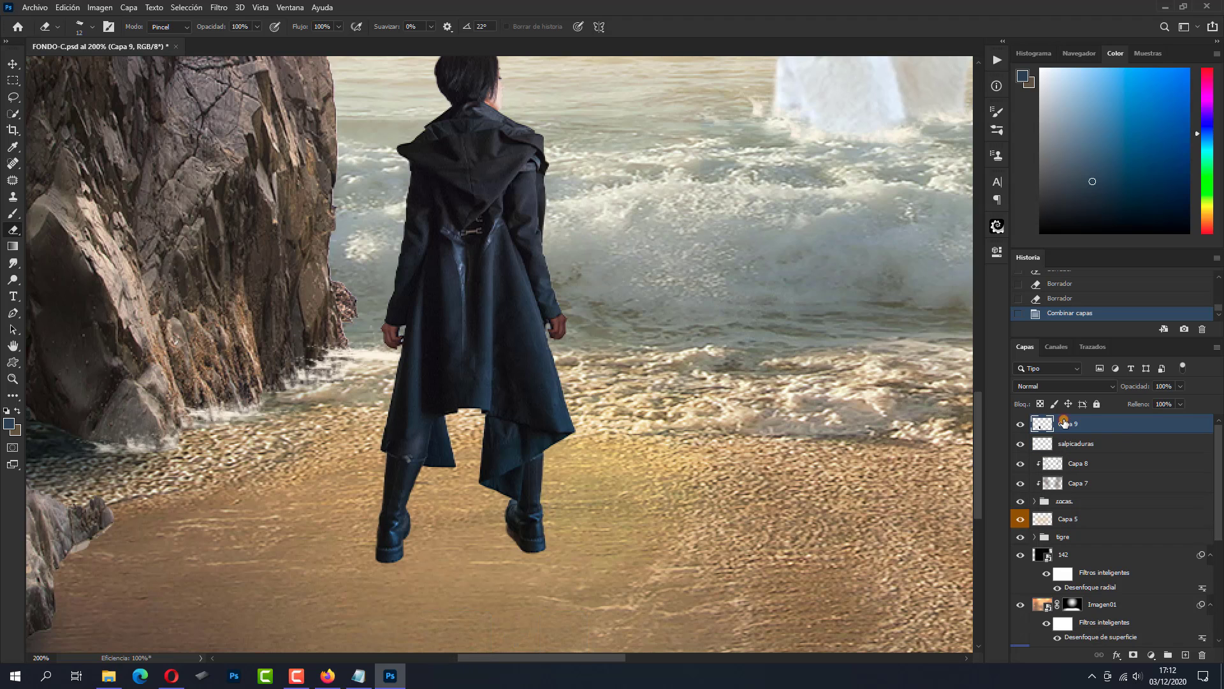
pyautogui.doubleClick(1064, 423)
pyautogui.write('modelo')
pyautogui.click(1185, 425)
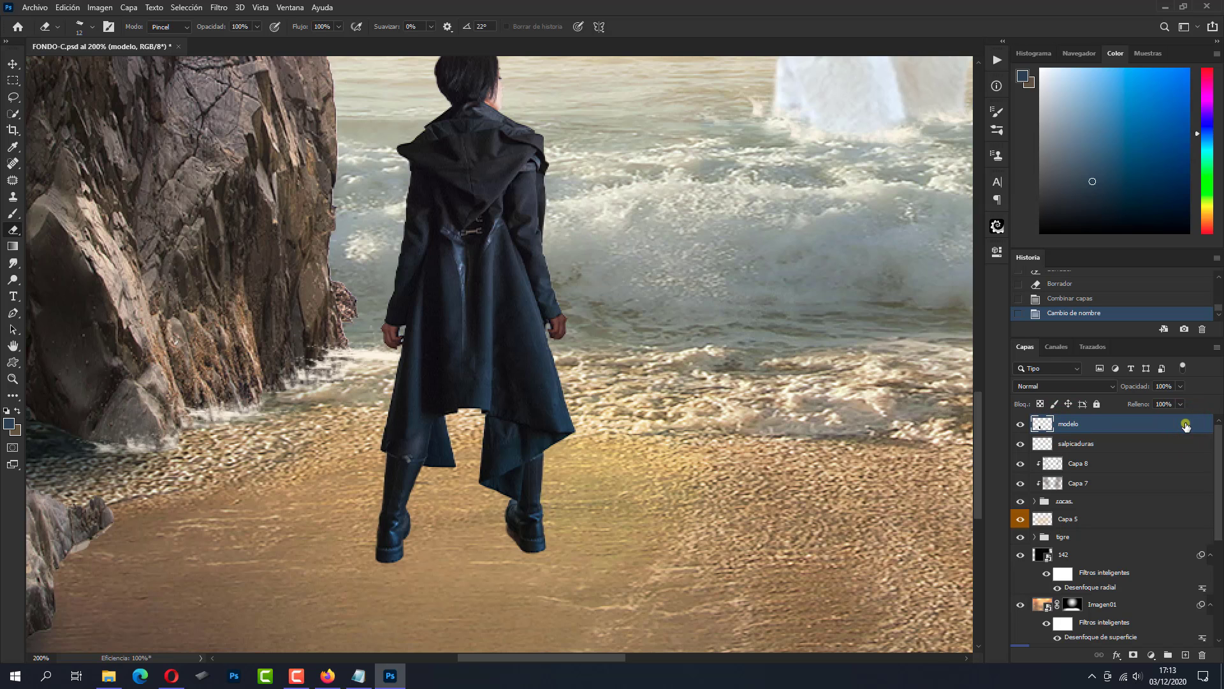
pyautogui.hotkey('ctrl', '-')
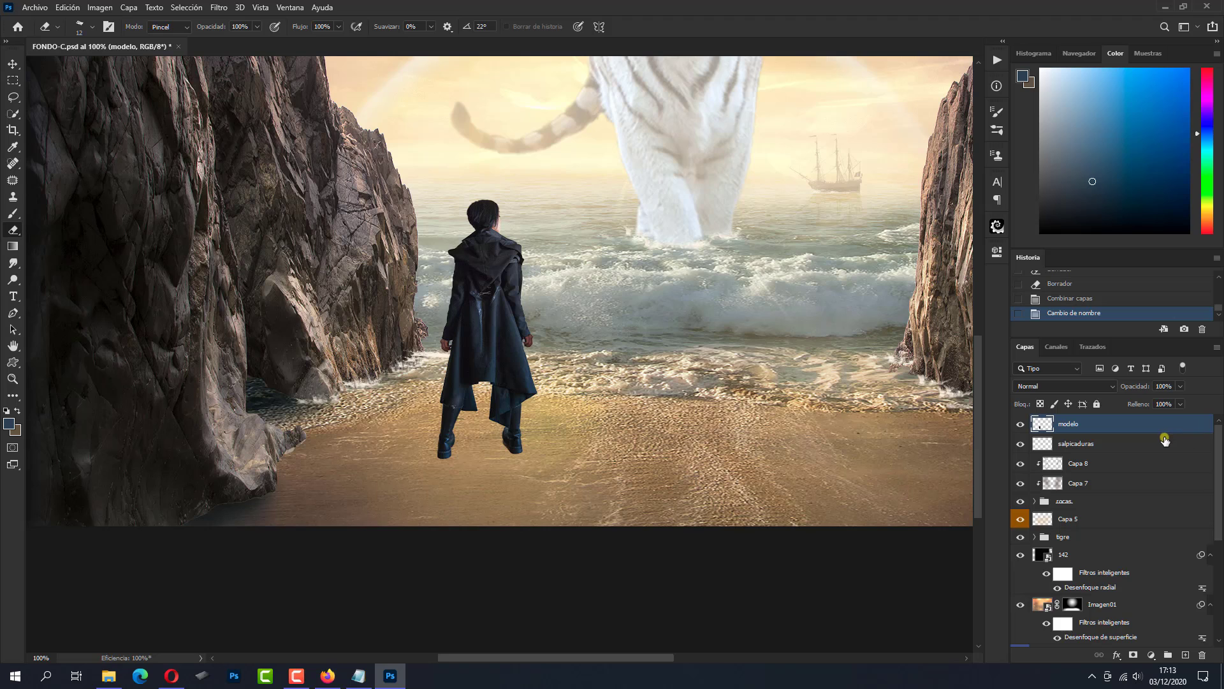
pyautogui.press('ctrl')
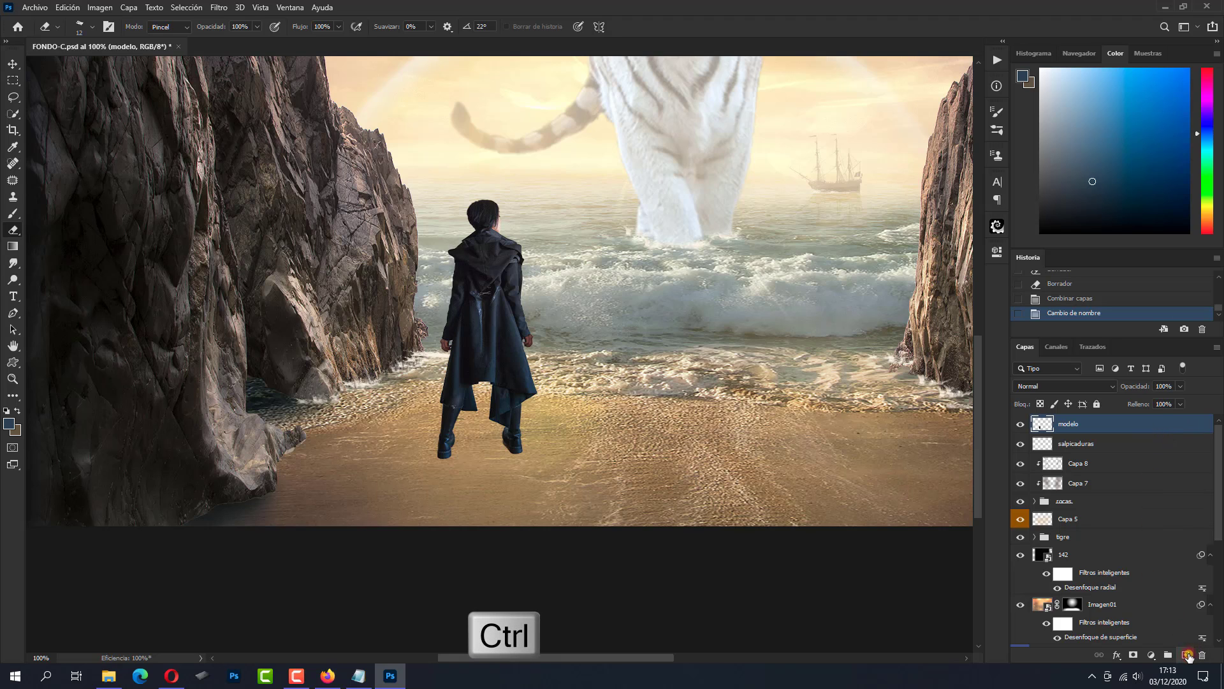
# Add a colour-labelled layer beneath modelo set to Multiplicar blending.
pyautogui.keyDown('ctrl'); pyautogui.click(1188, 657); pyautogui.keyUp('ctrl')
pyautogui.rightClick(1022, 445)
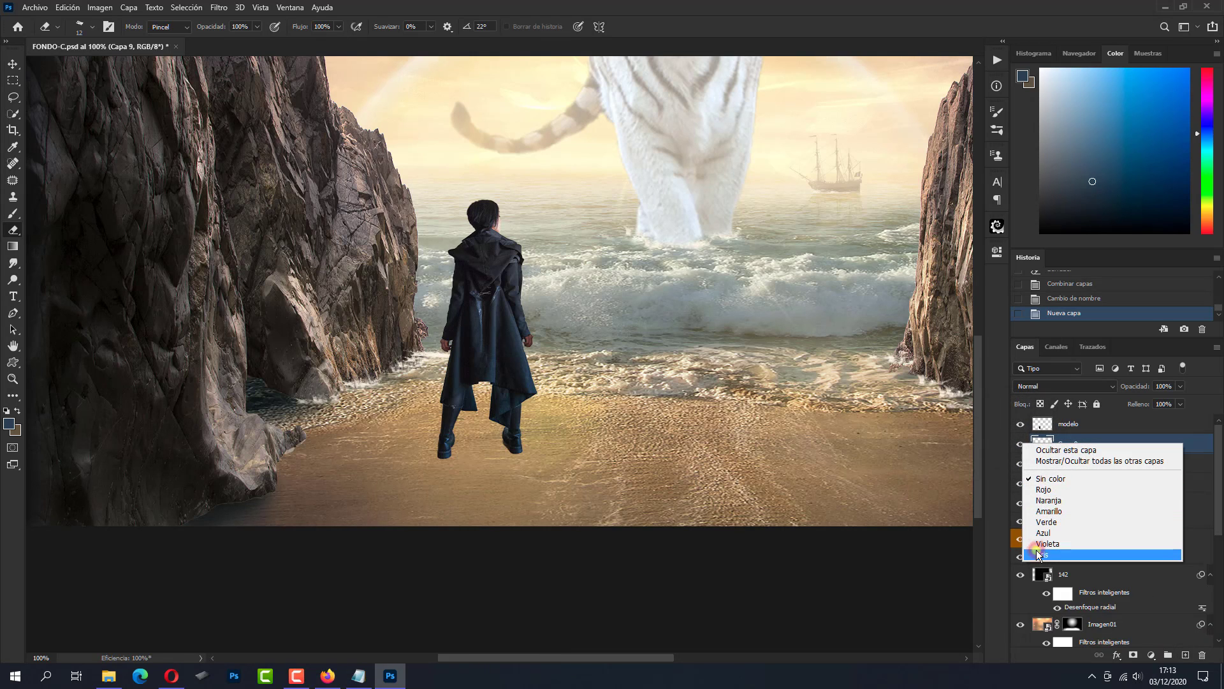
pyautogui.click(1036, 550)
pyautogui.click(1043, 387)
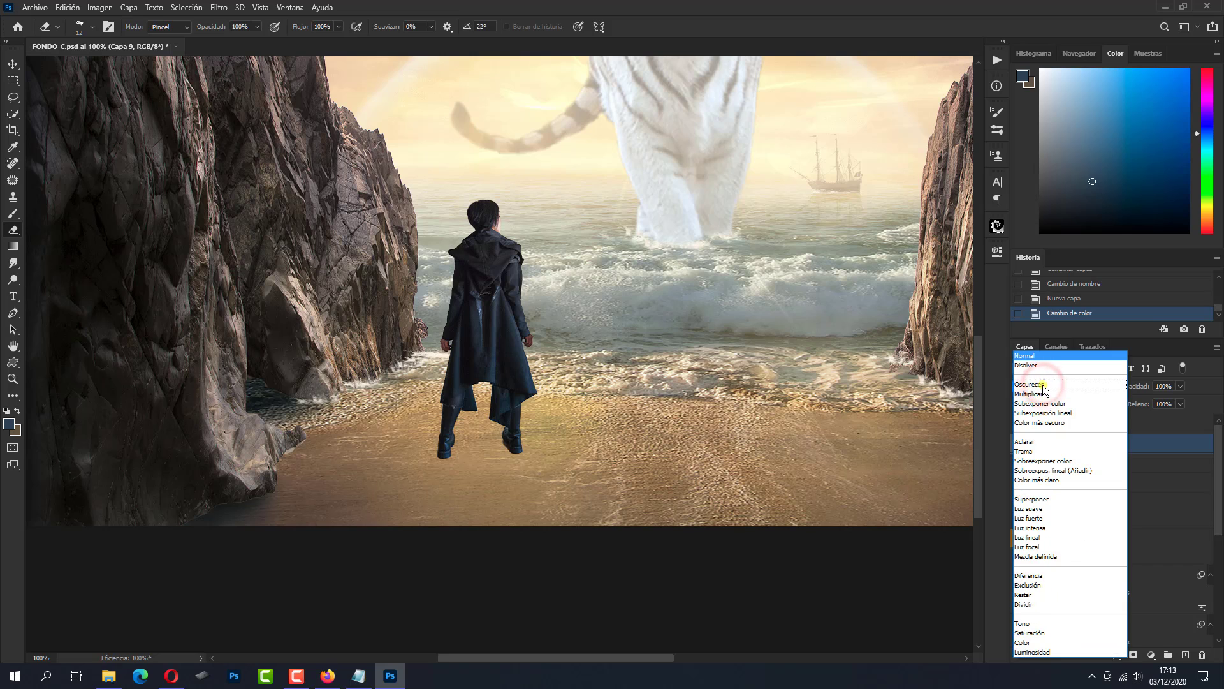
pyautogui.click(1040, 396)
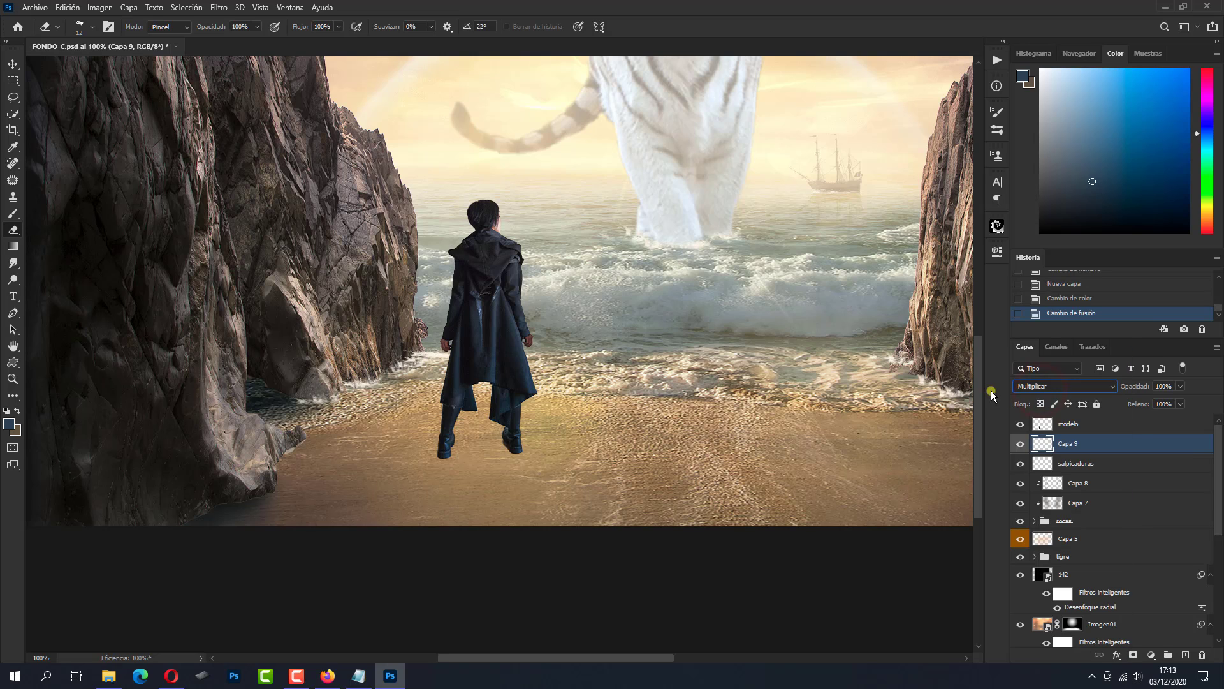
# Fill the figure's silhouette with dark blue 344150 on the new layer and deselect.
pyautogui.click(9, 423)
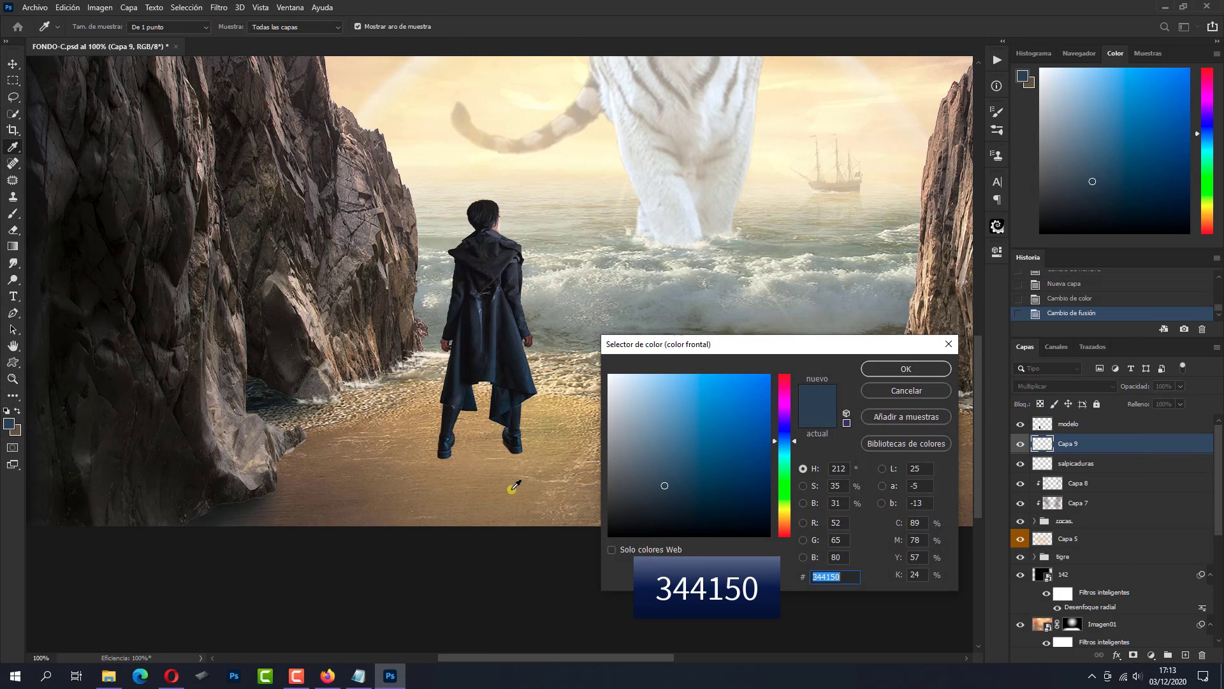
pyautogui.click(877, 367)
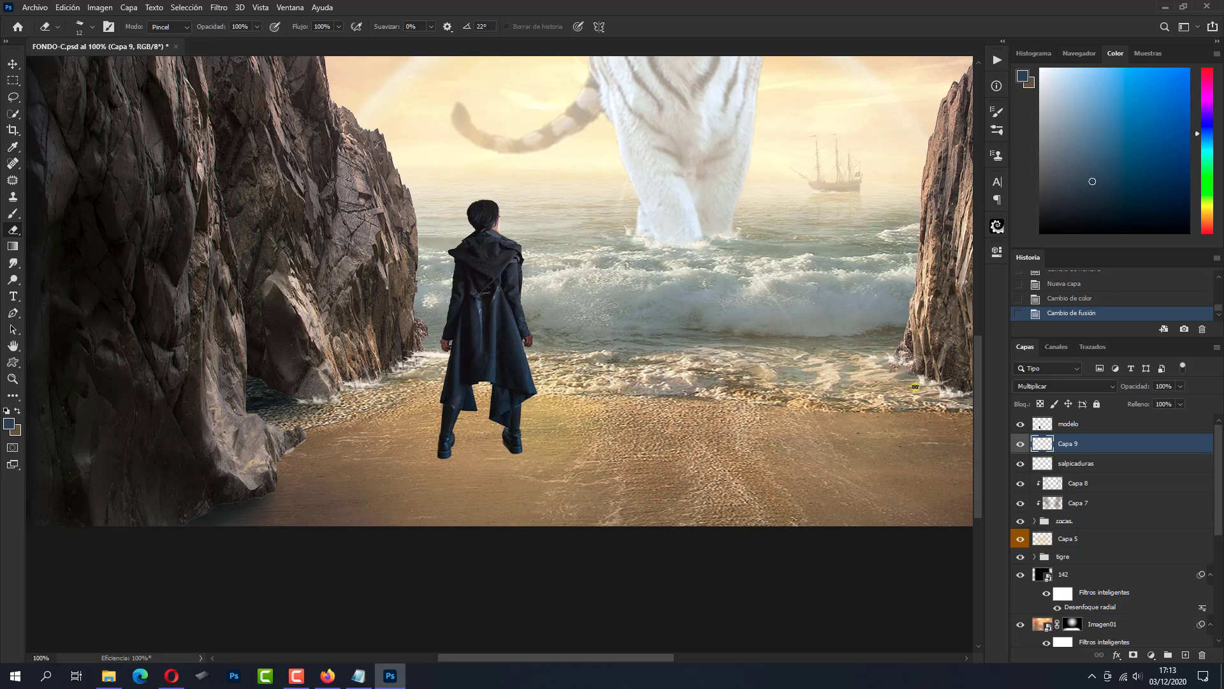
pyautogui.press('ctrl')
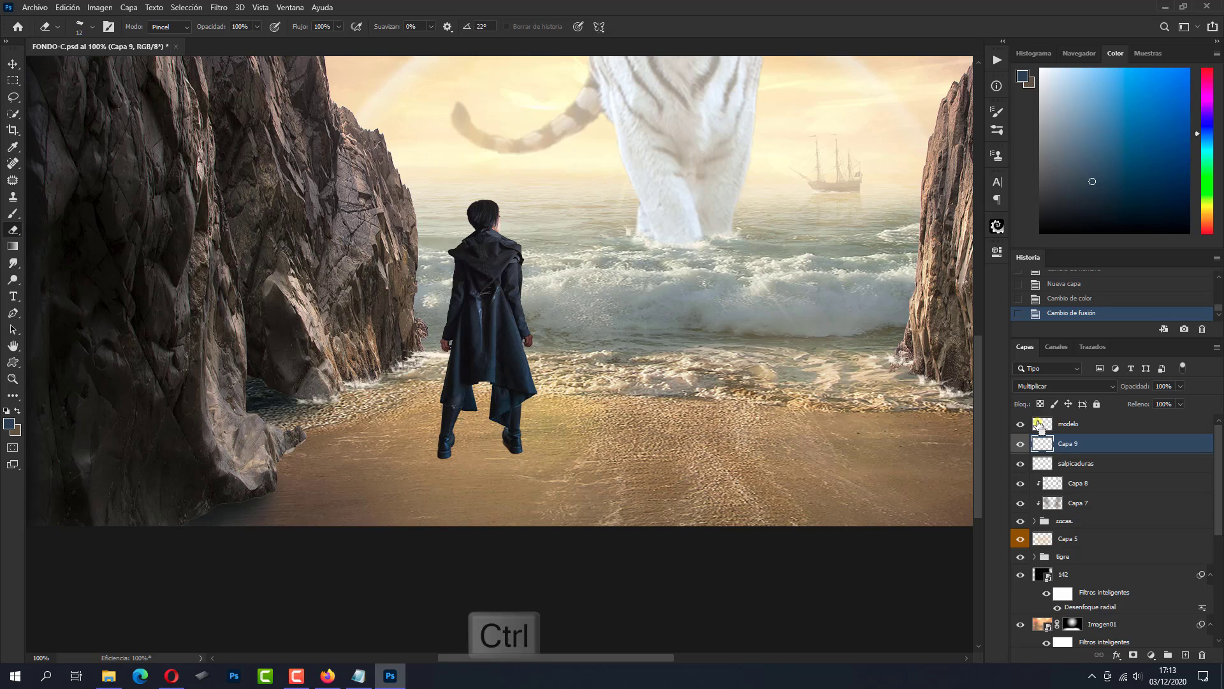
pyautogui.press('ctrl')
pyautogui.keyDown('ctrl'); pyautogui.click(1040, 426); pyautogui.keyUp('ctrl')
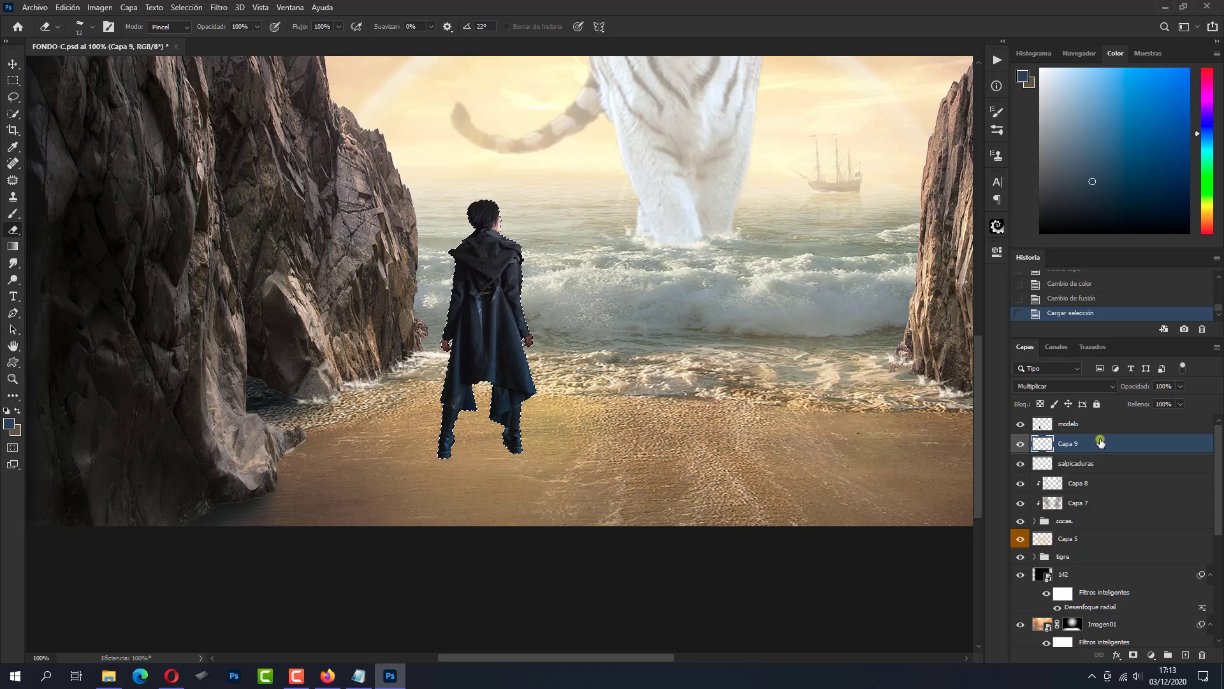
pyautogui.hotkey('alt', 'BackSpace')
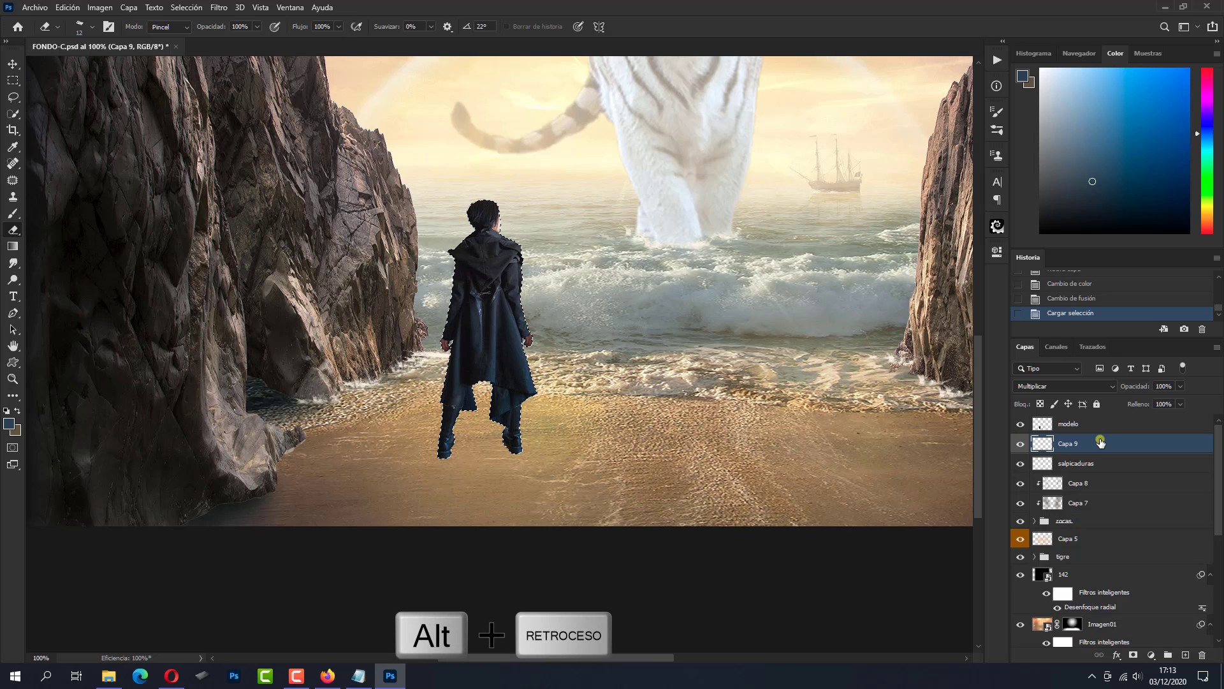
pyautogui.hotkey('ctrl', 'd')
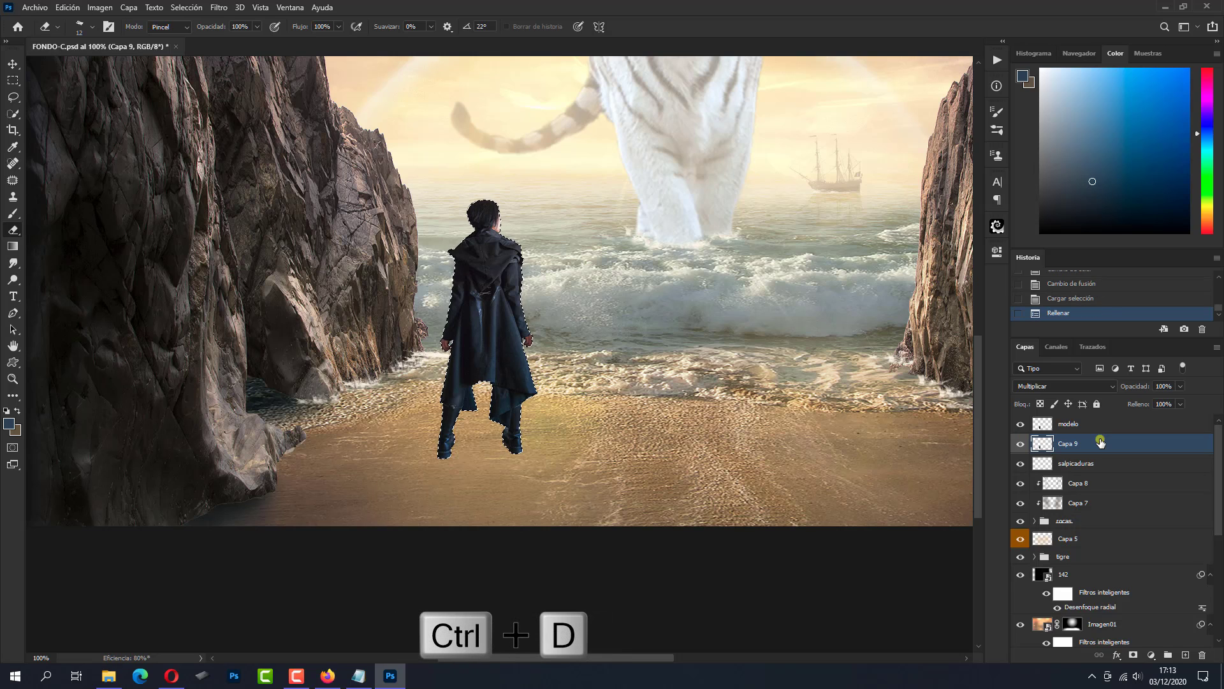
pyautogui.hotkey('ctrl', 'd')
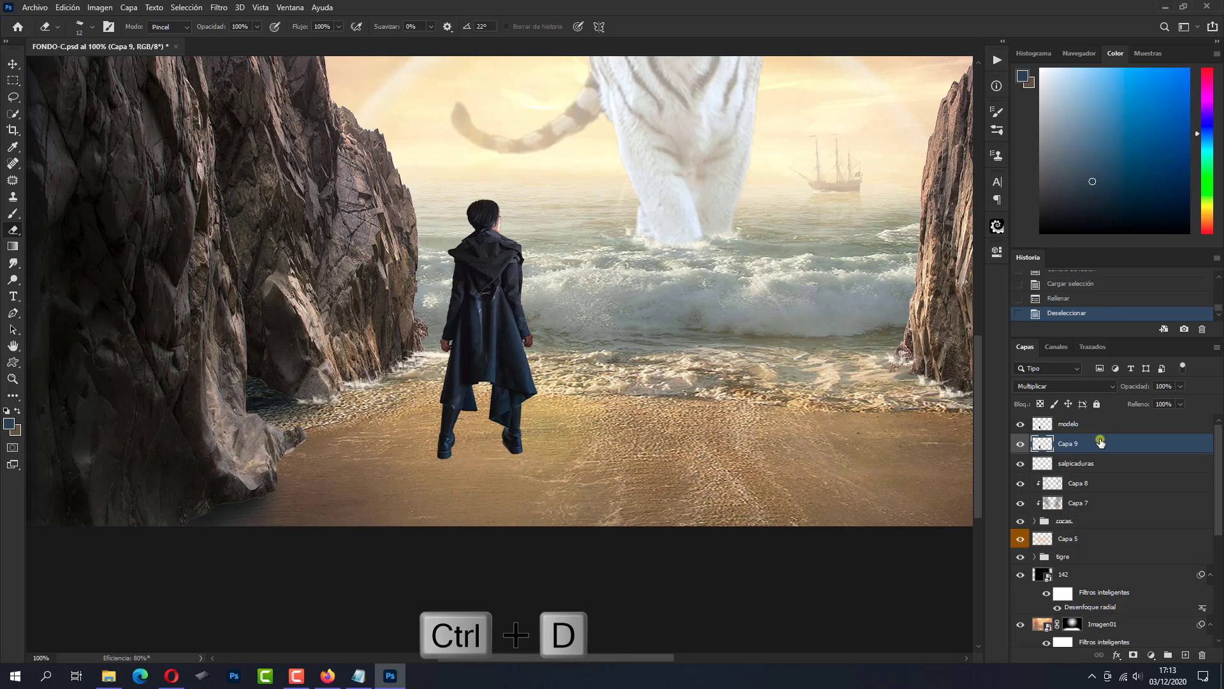
pyautogui.hotkey('ctrl', 't')
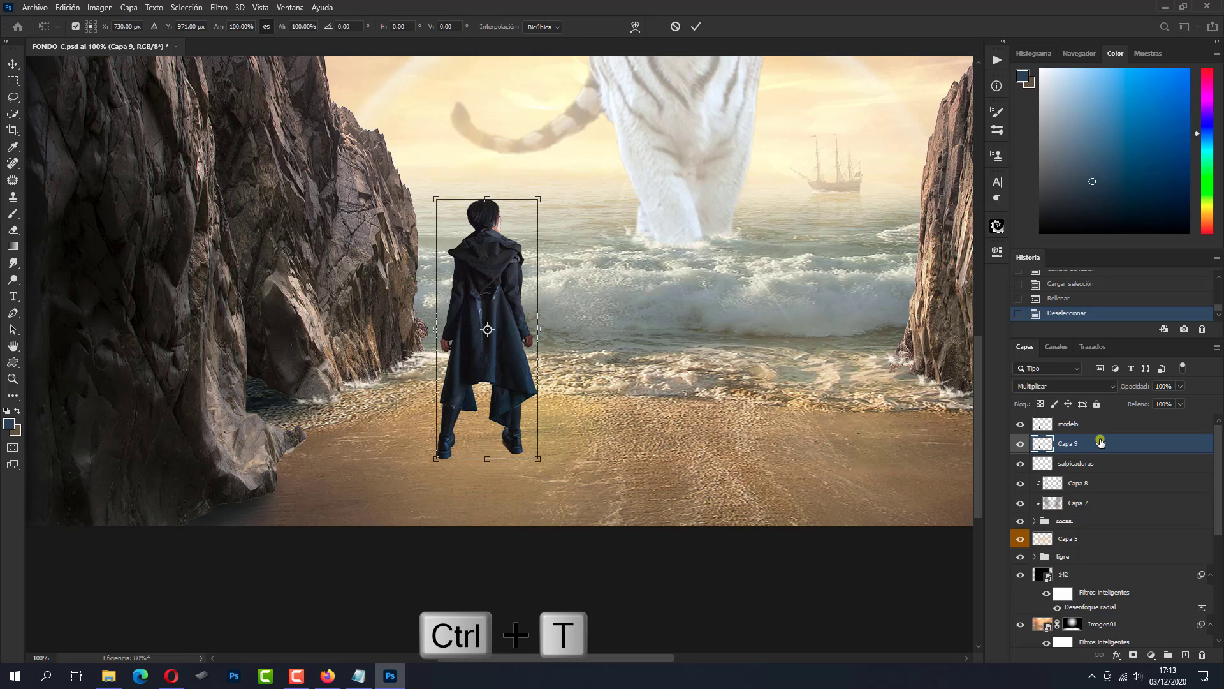
# Distort the silhouette down below the feet and adjust its corners into a slanted shadow.
pyautogui.rightClick(507, 257)
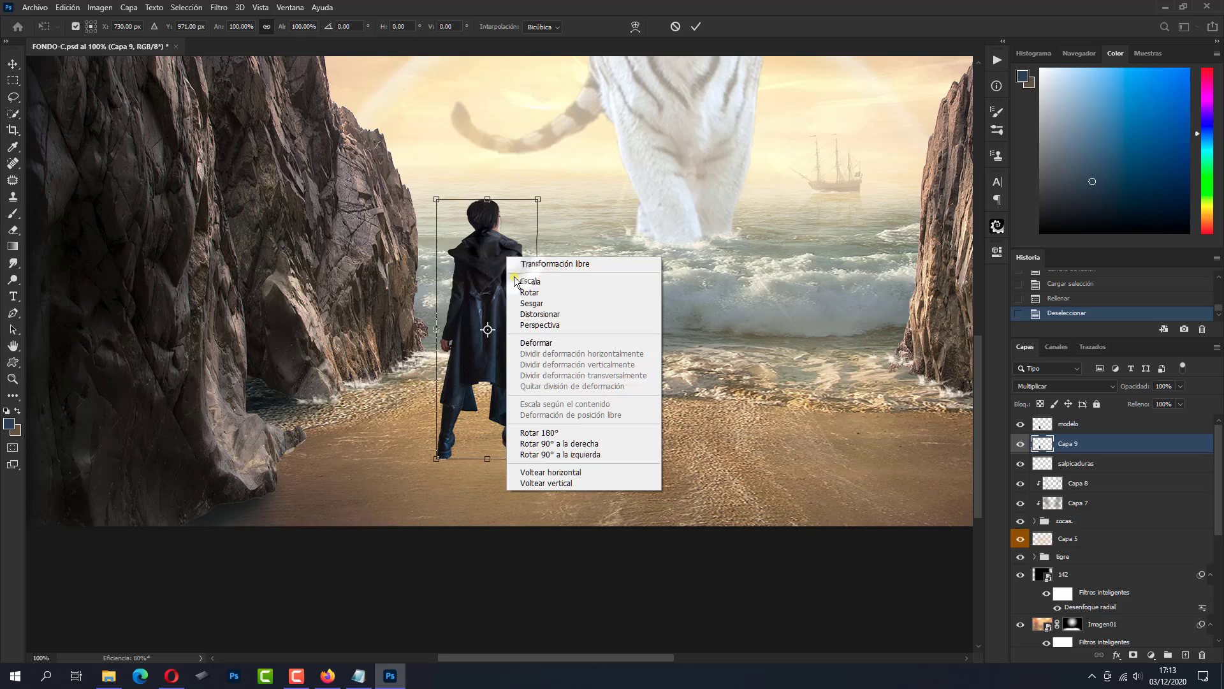
pyautogui.click(542, 313)
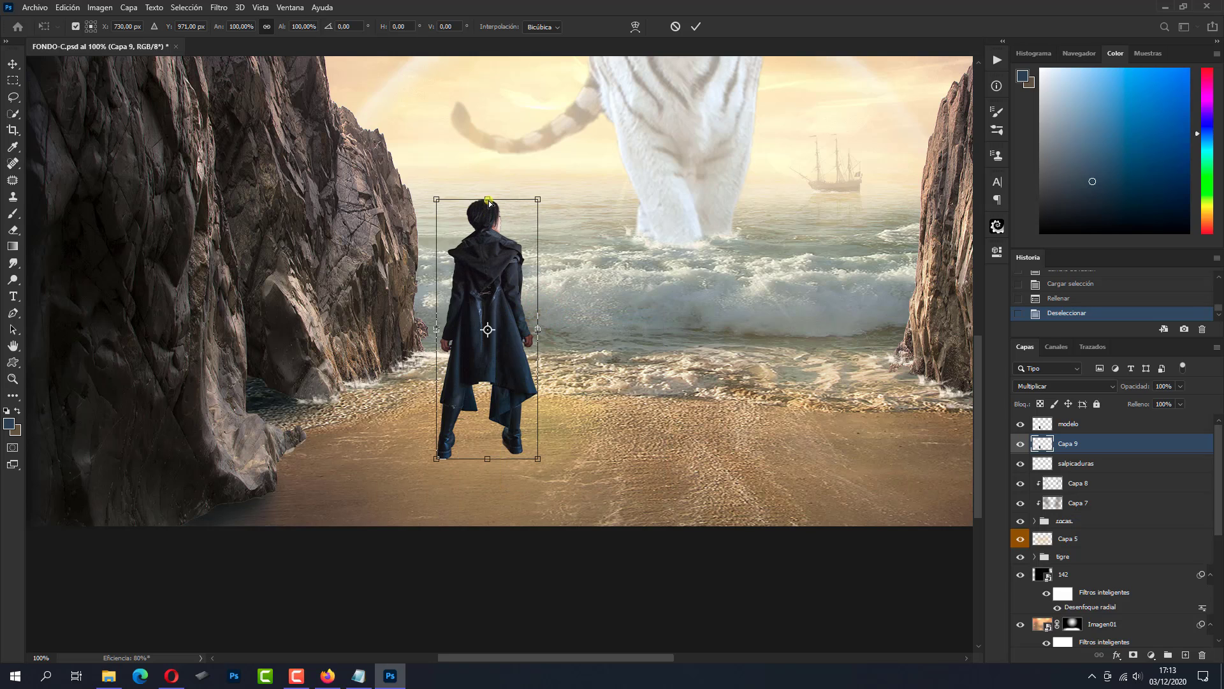
pyautogui.moveTo(488, 200)
pyautogui.mouseDown()
pyautogui.moveTo(465, 518)
pyautogui.moveTo(443, 557)
pyautogui.mouseUp()
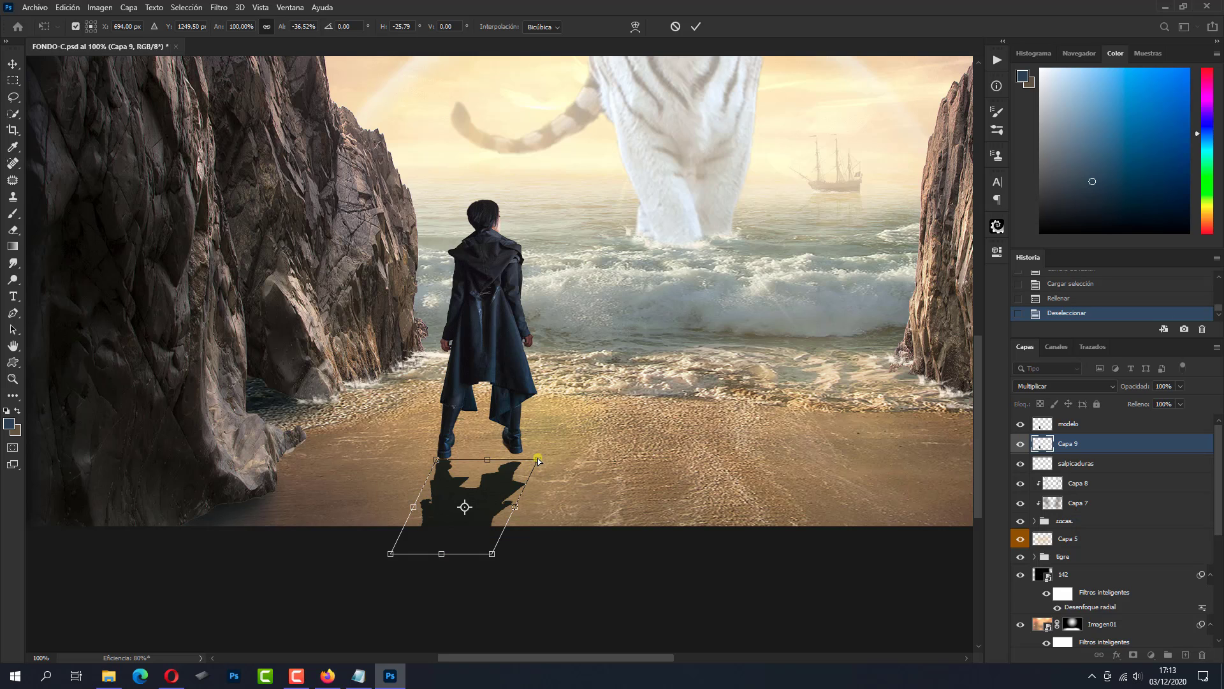
pyautogui.moveTo(538, 458); pyautogui.dragTo(541, 448)
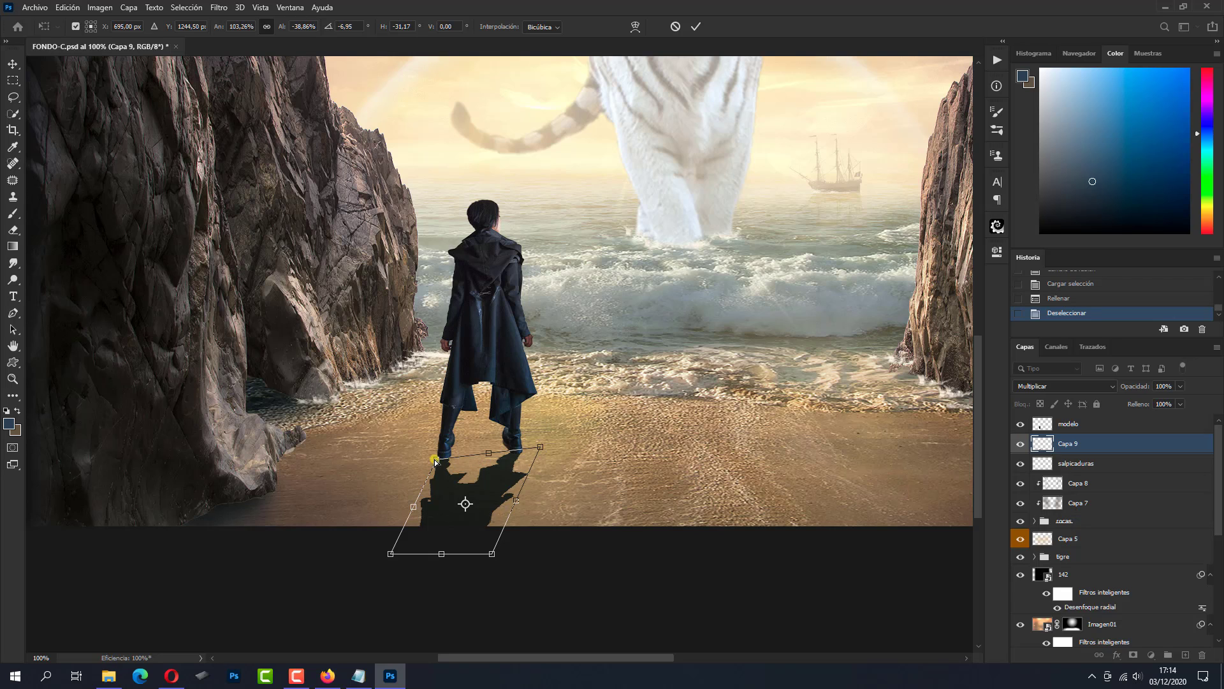
pyautogui.moveTo(436, 459); pyautogui.dragTo(436, 459)
pyautogui.click(489, 555)
pyautogui.moveTo(491, 555); pyautogui.dragTo(500, 556)
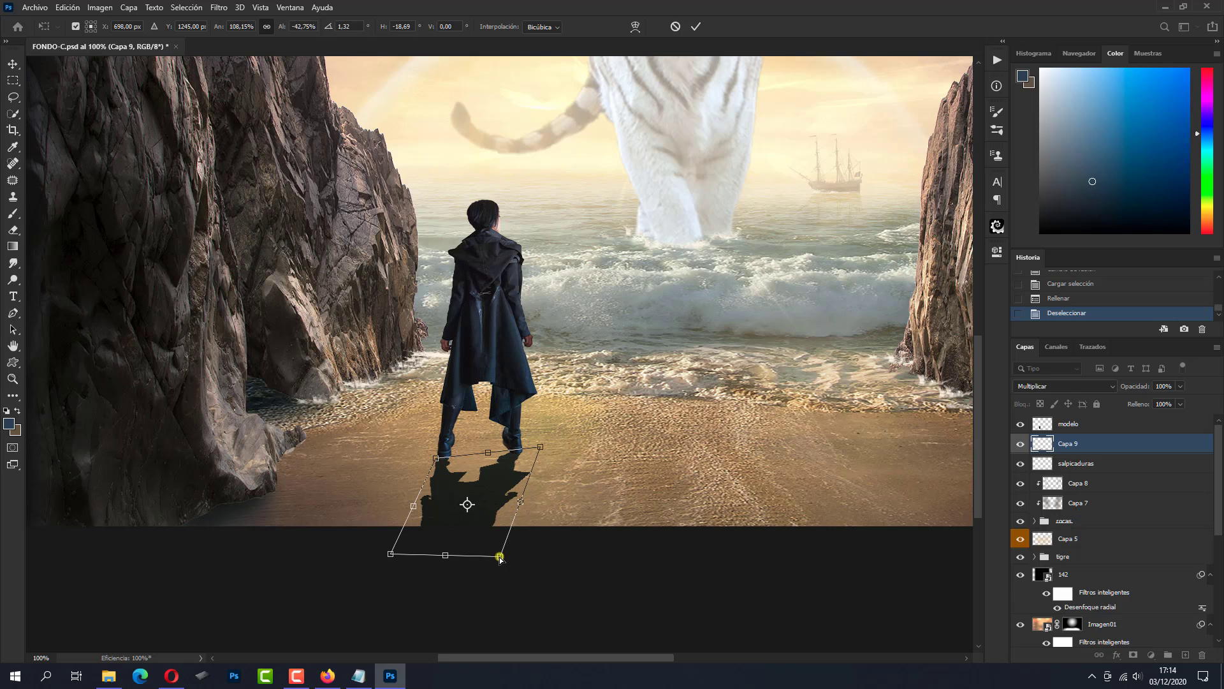
pyautogui.moveTo(390, 554); pyautogui.dragTo(364, 551)
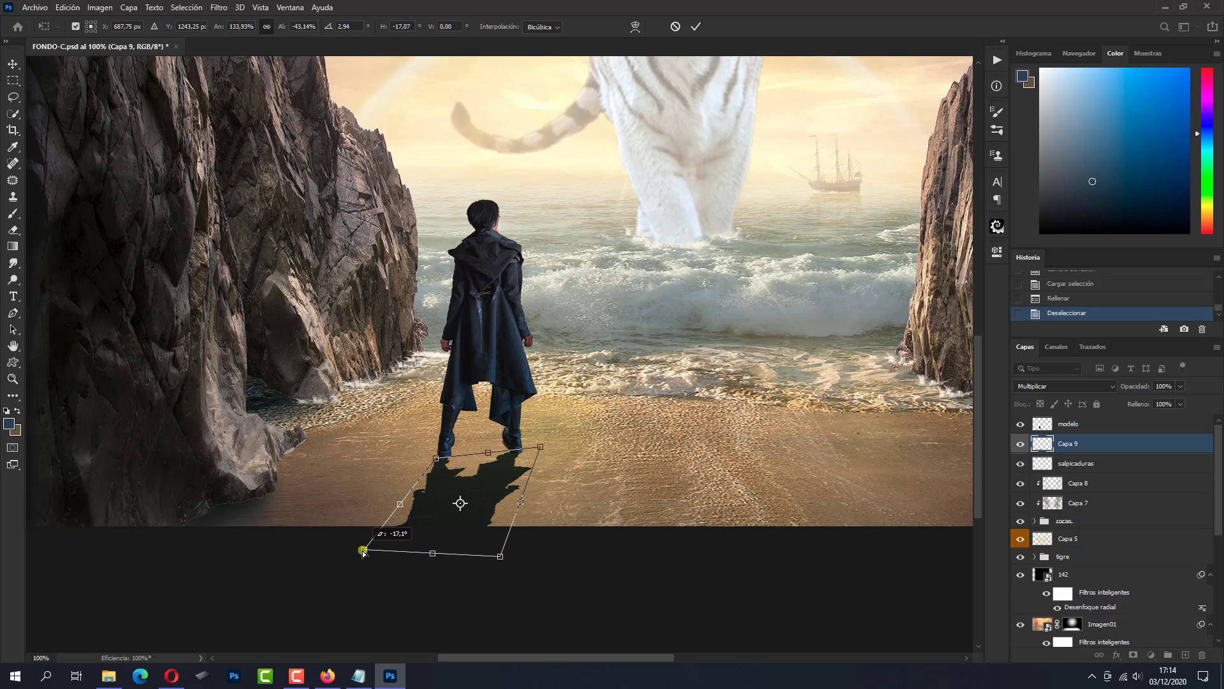
pyautogui.moveTo(500, 556); pyautogui.dragTo(495, 555)
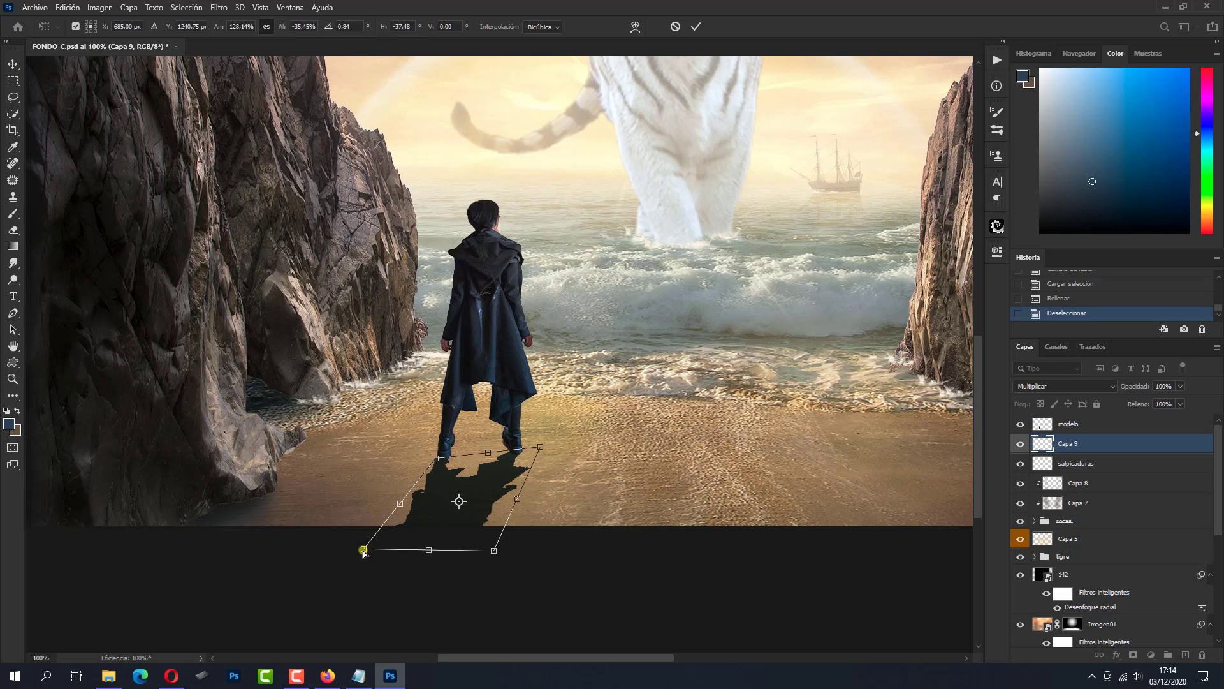
pyautogui.moveTo(364, 550); pyautogui.dragTo(362, 553)
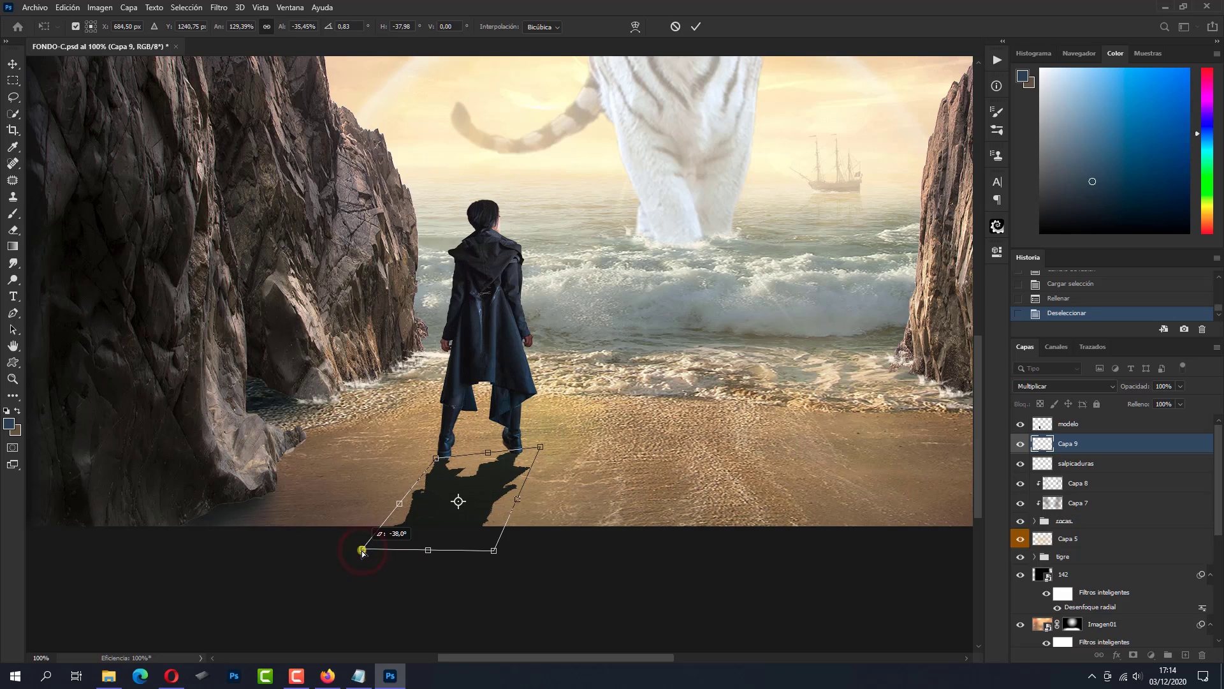
pyautogui.click(695, 26)
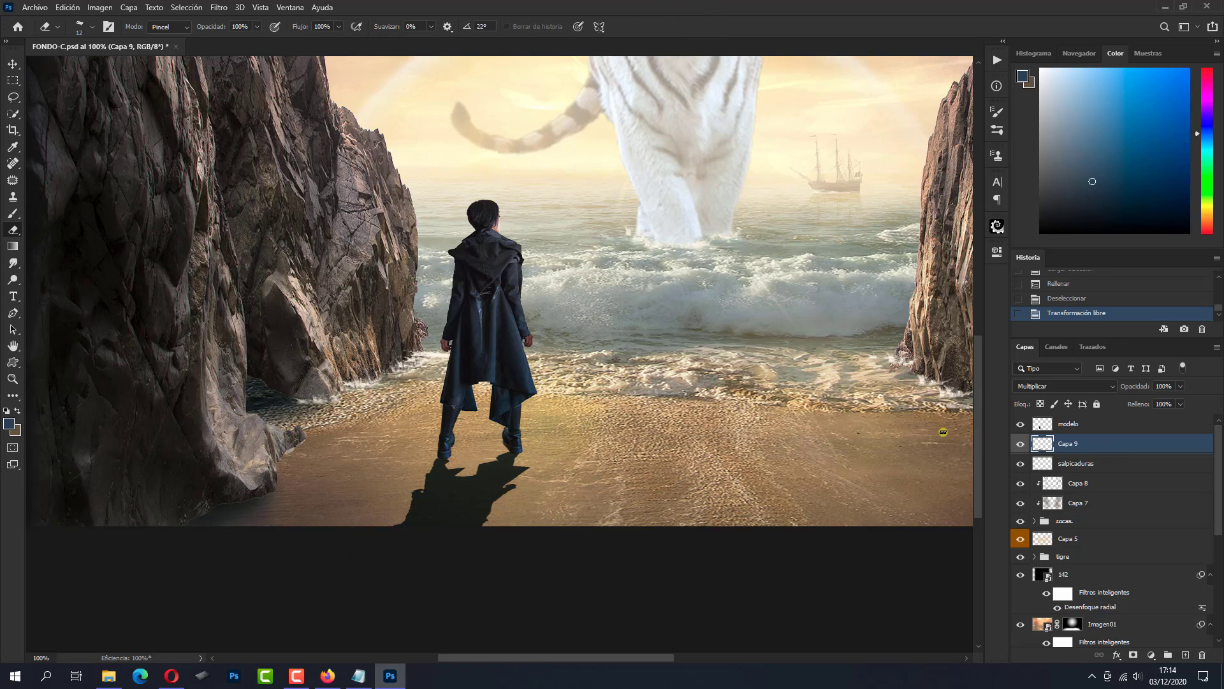
# Paint shadow under both boots on Capa 9 with a small soft brush.
pyautogui.click(11, 215)
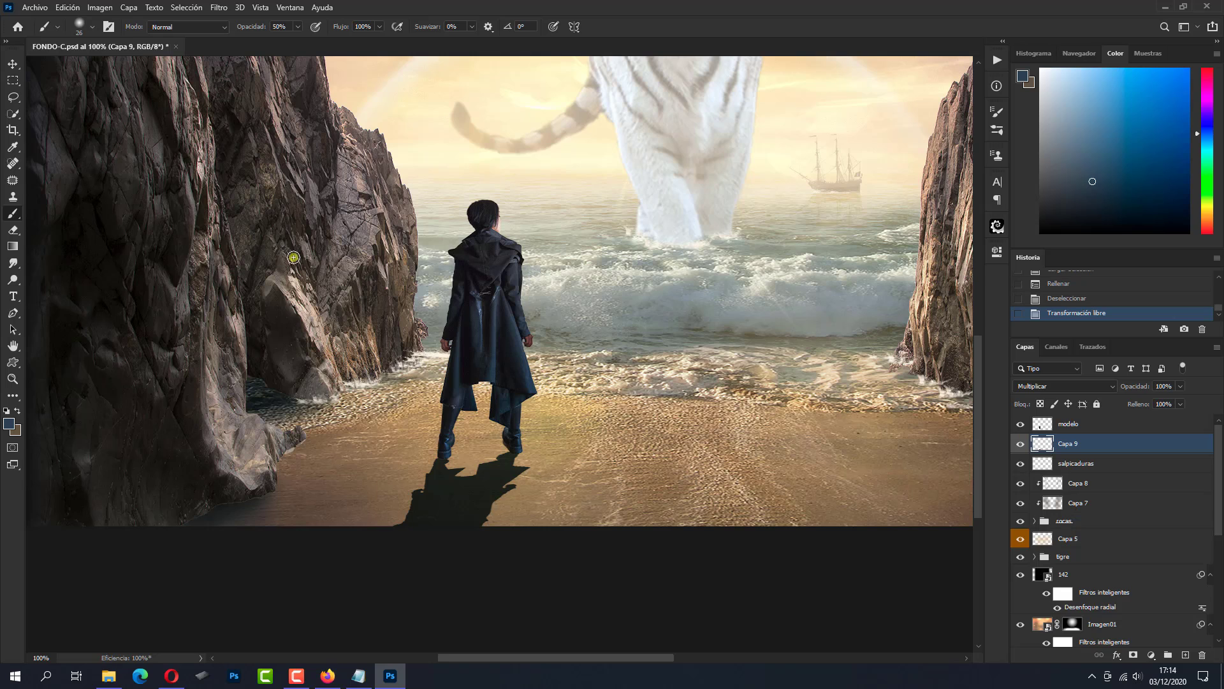
pyautogui.keyDown('alt'); pyautogui.rightClick(369, 399); pyautogui.keyUp('alt')
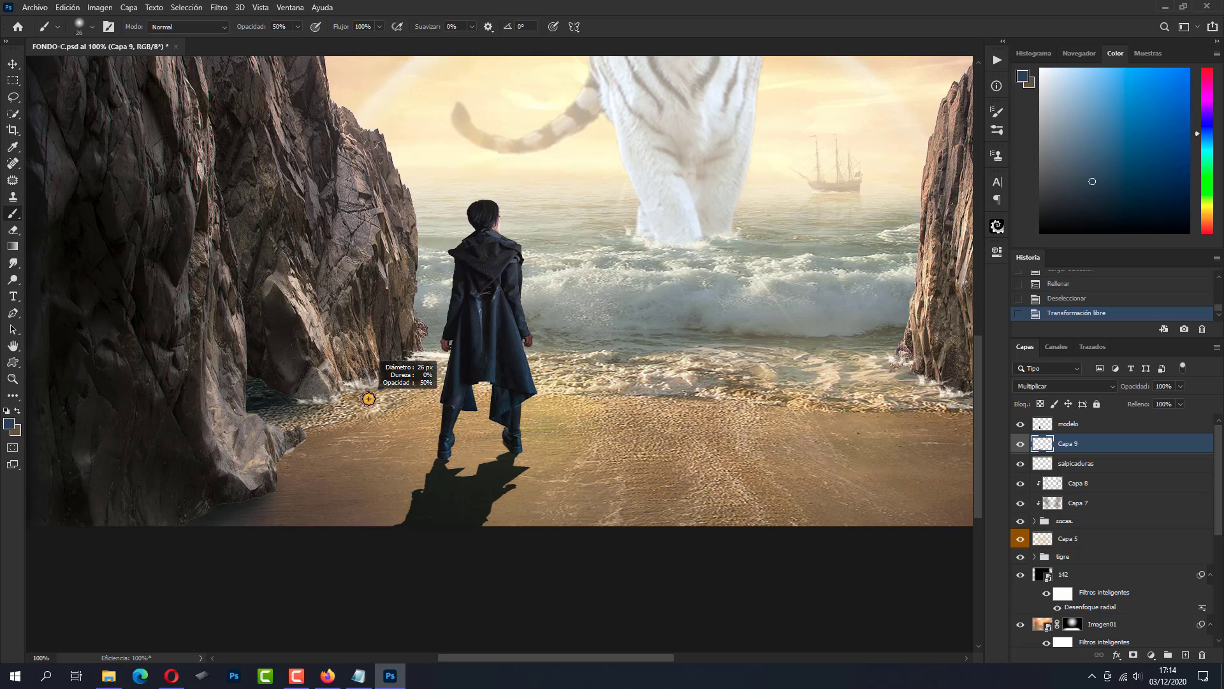
pyautogui.moveTo(369, 392); pyautogui.dragTo(370, 401)
pyautogui.moveTo(366, 456); pyautogui.dragTo(364, 478)
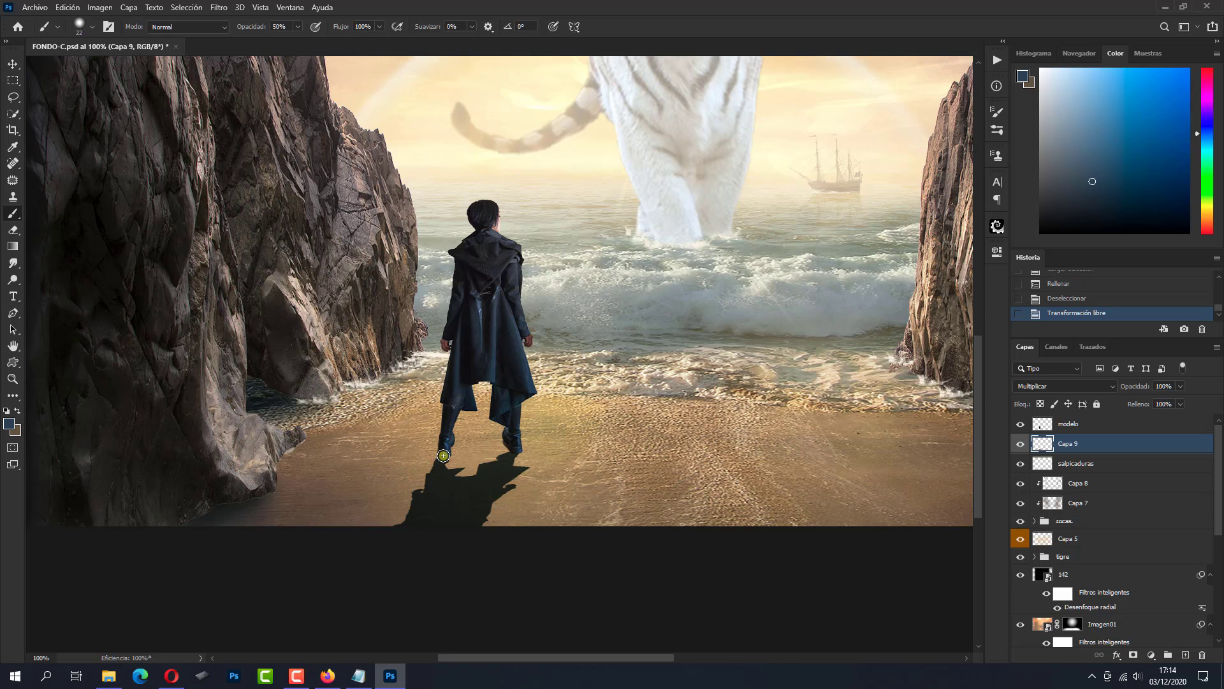
pyautogui.click(443, 455)
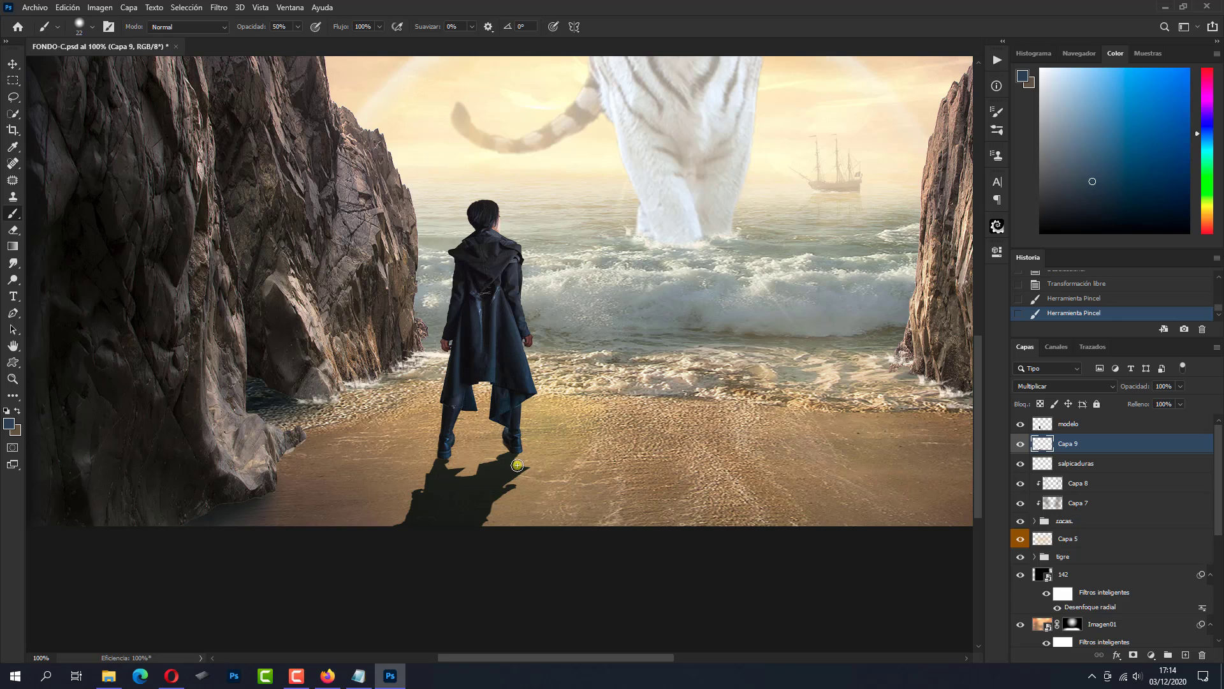
pyautogui.moveTo(514, 453)
pyautogui.mouseDown()
pyautogui.moveTo(510, 444)
pyautogui.moveTo(510, 457)
pyautogui.mouseUp()
pyautogui.click(510, 450)
# Dab shadow at the left boot, fit the image to the window, and apply a Motion Blur.
pyautogui.click(445, 454)
pyautogui.hotkey('ctrl', '0')
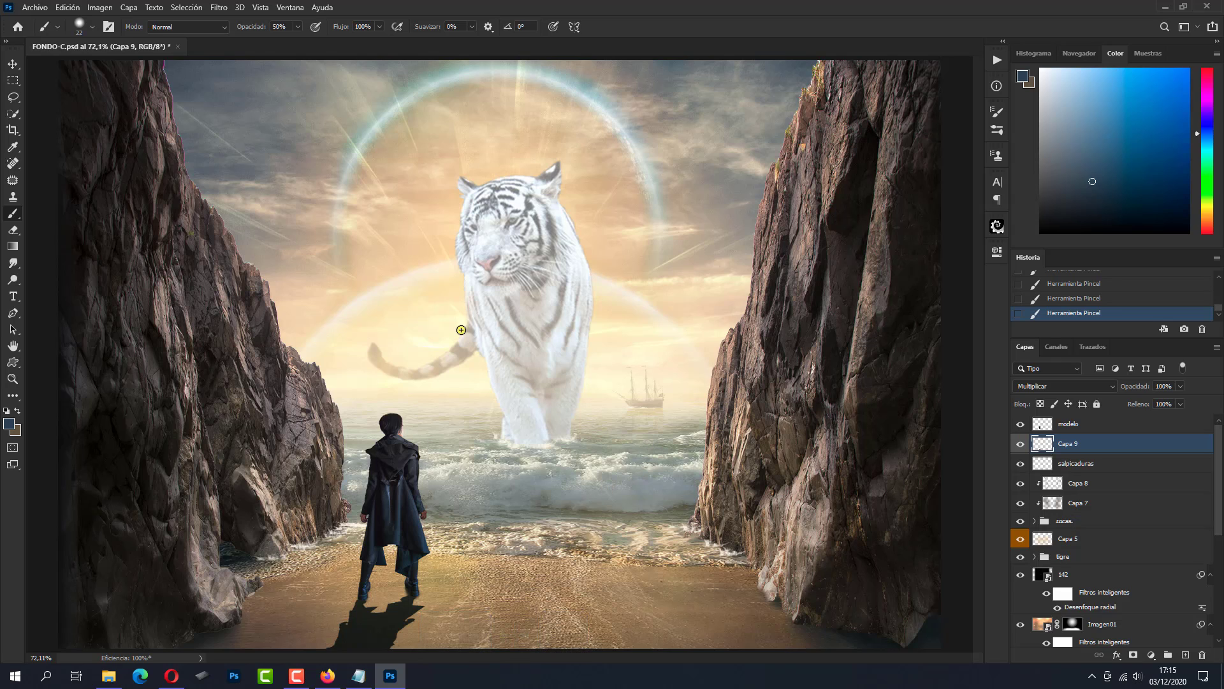
pyautogui.click(218, 7)
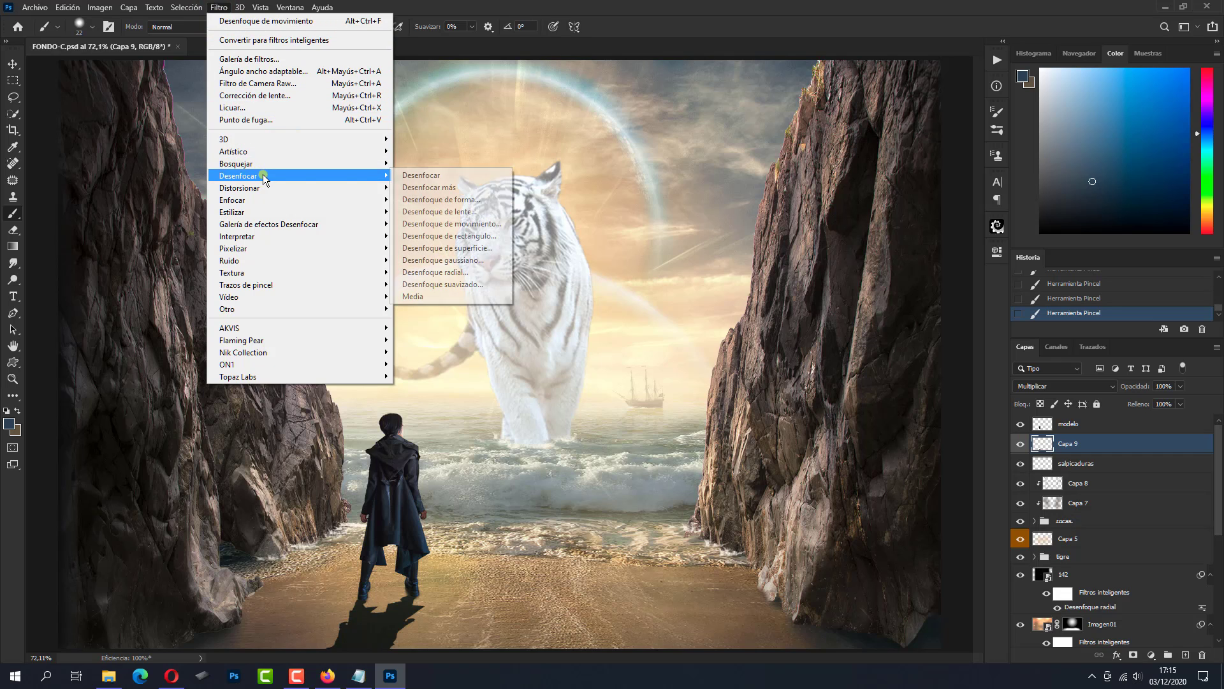
pyautogui.moveTo(238, 176)
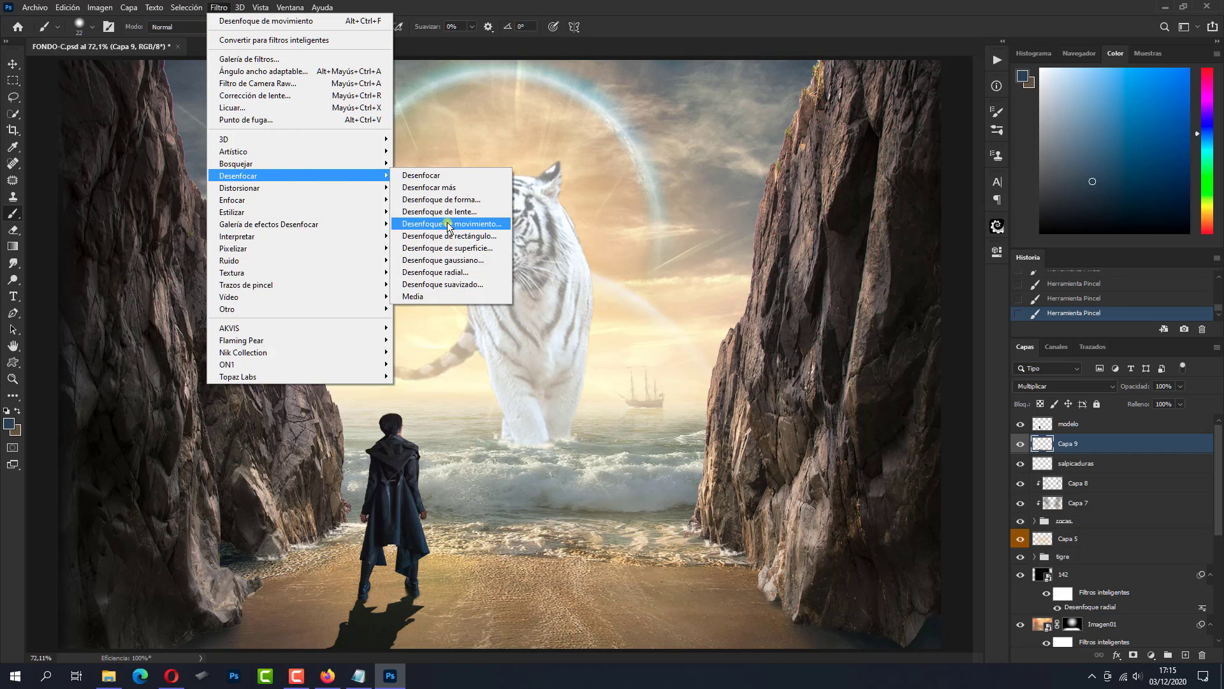
pyautogui.click(448, 224)
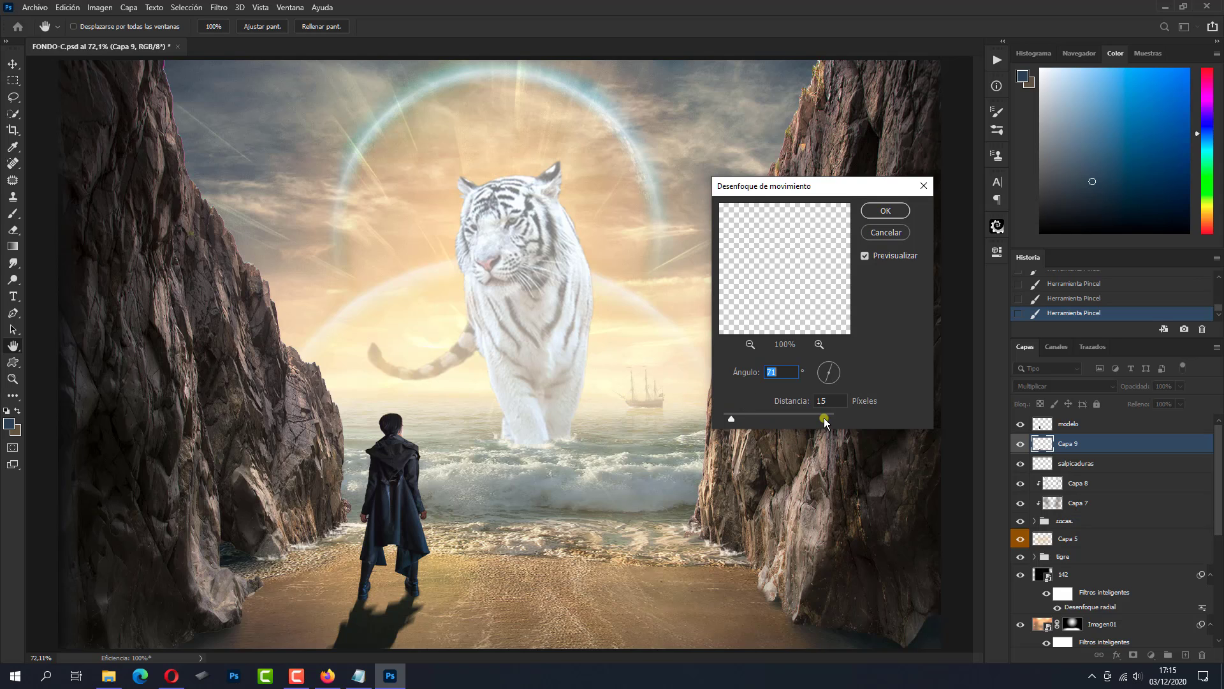
pyautogui.click(883, 211)
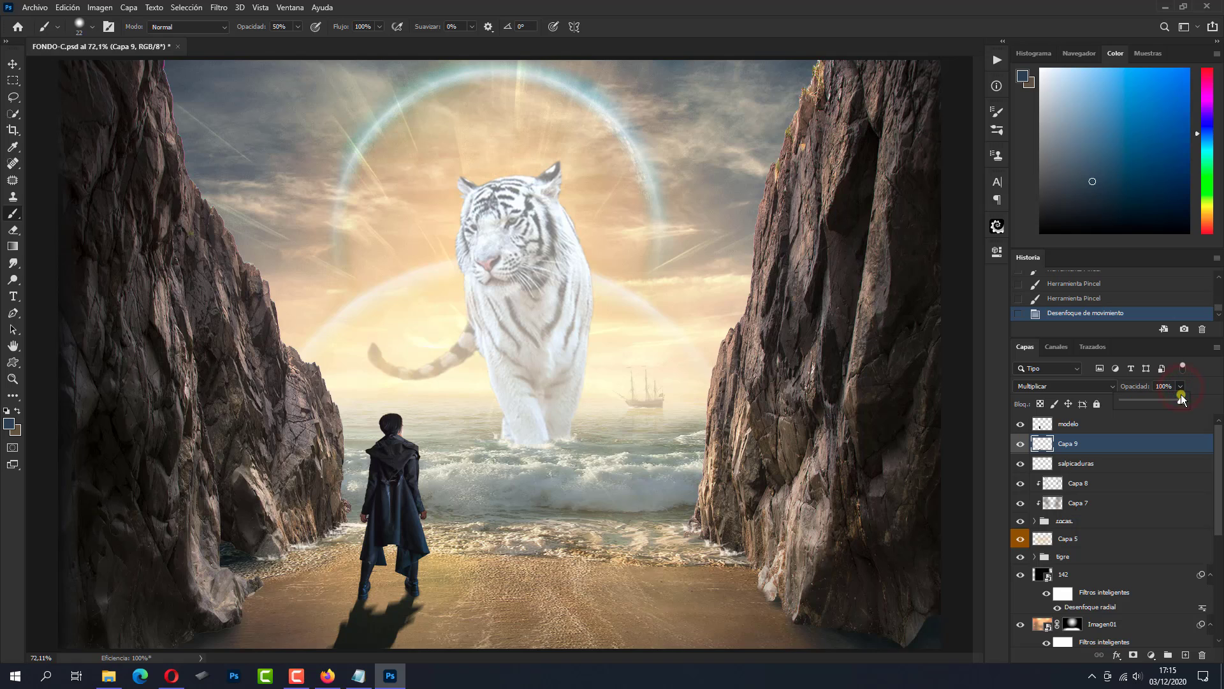
# Lower the shadow layer's opacity to 65% and select the modelo layer.
pyautogui.moveTo(1162, 399); pyautogui.dragTo(1160, 398)
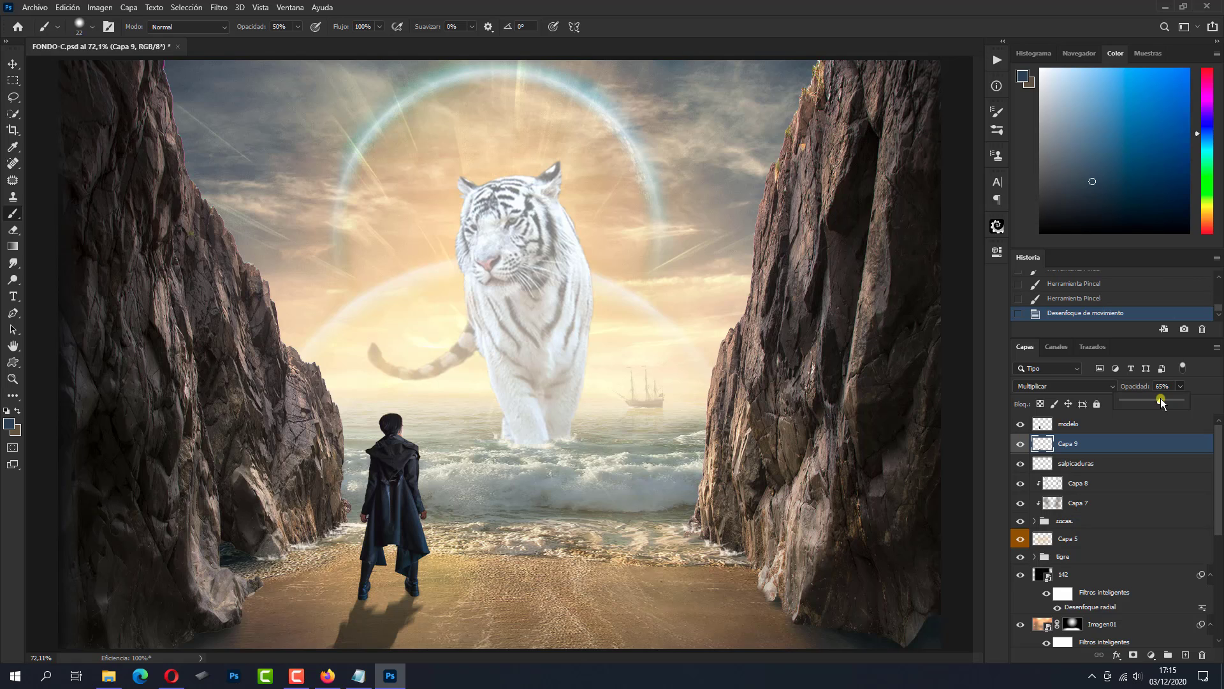
pyautogui.moveTo(1161, 398); pyautogui.dragTo(1161, 399)
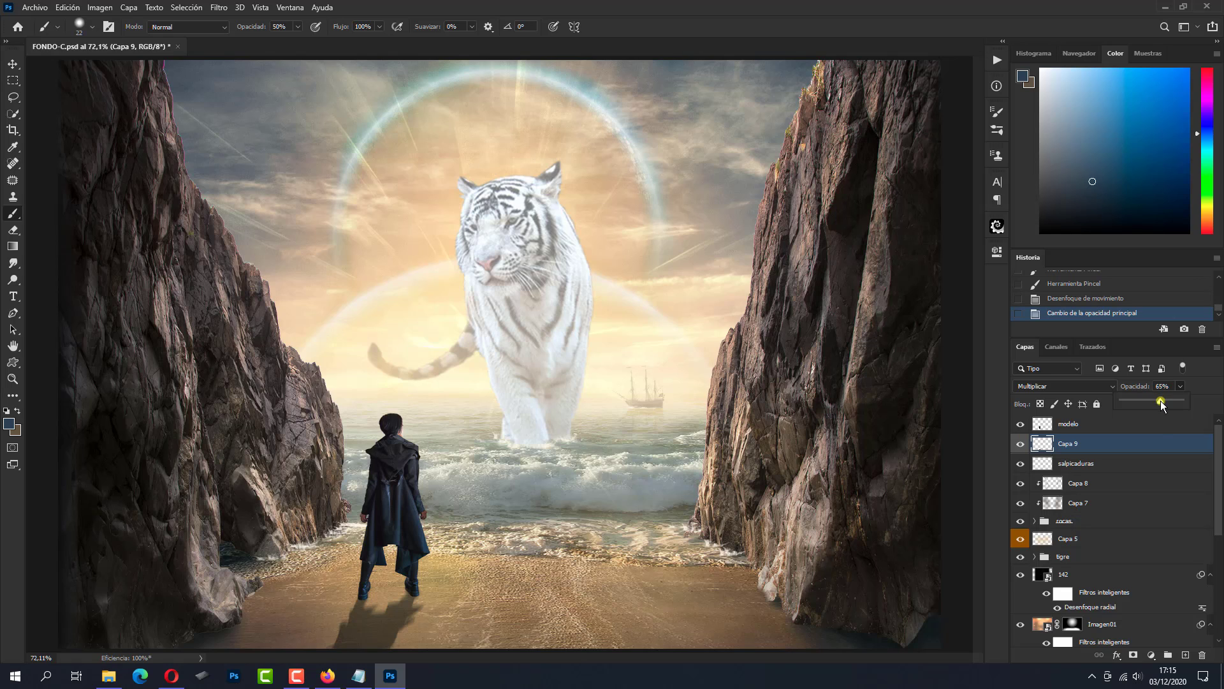
pyautogui.click(1163, 440)
pyautogui.click(1109, 423)
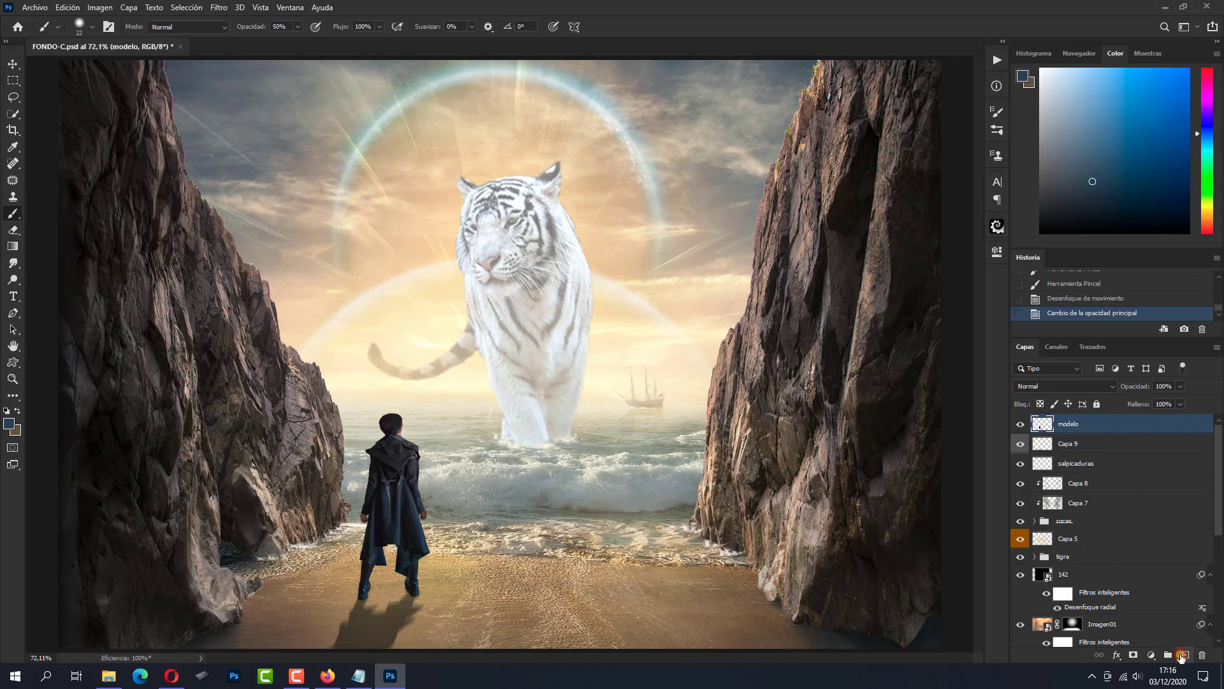
# Add a new layer clipped to the figure in Linear Dodge (Add) blending.
pyautogui.click(1182, 657)
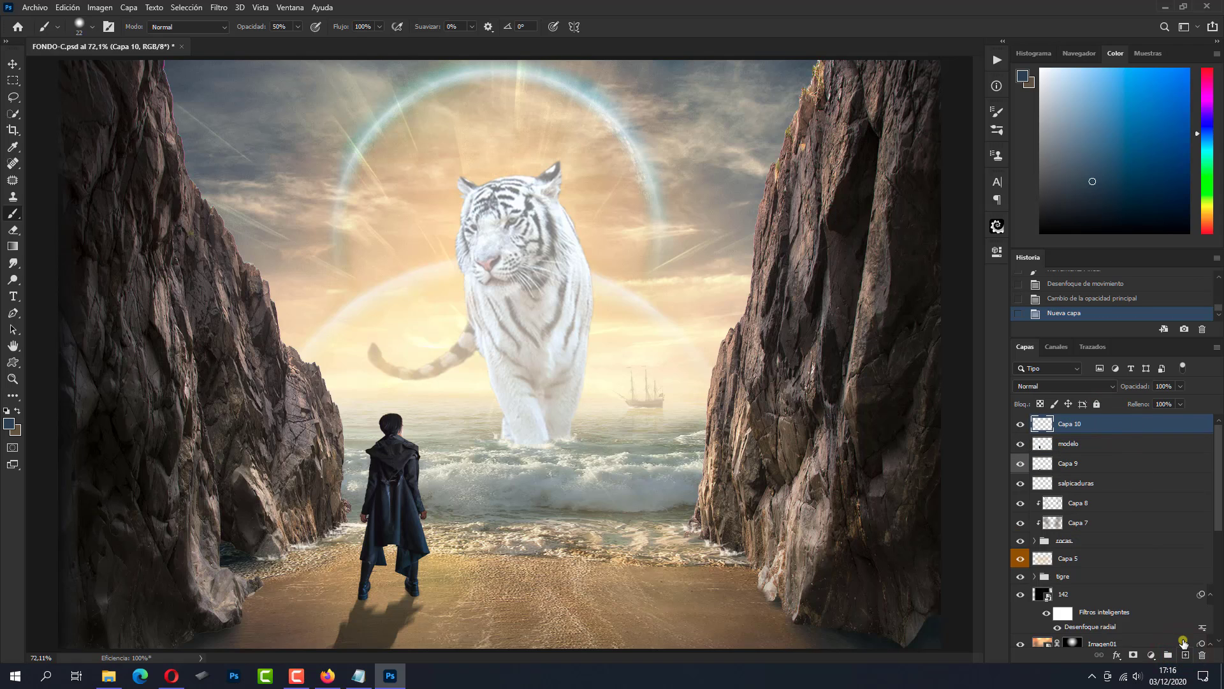
pyautogui.keyDown('alt'); pyautogui.click(1109, 432); pyautogui.keyUp('alt')
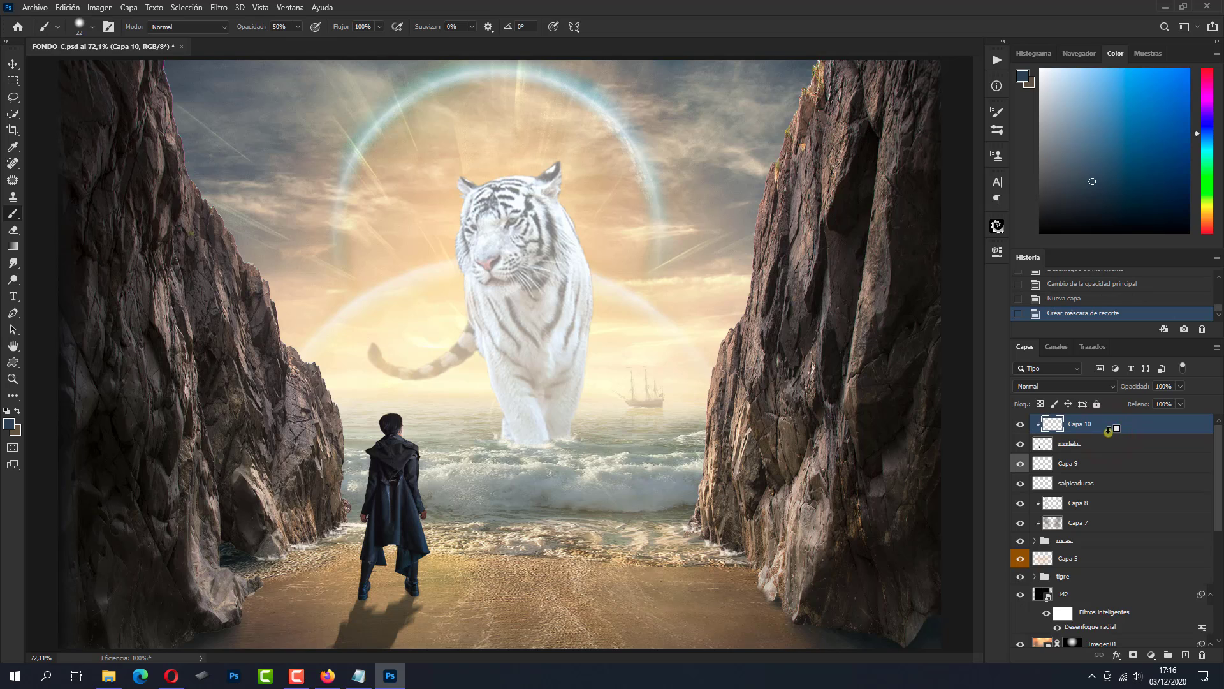
pyautogui.click(1046, 386)
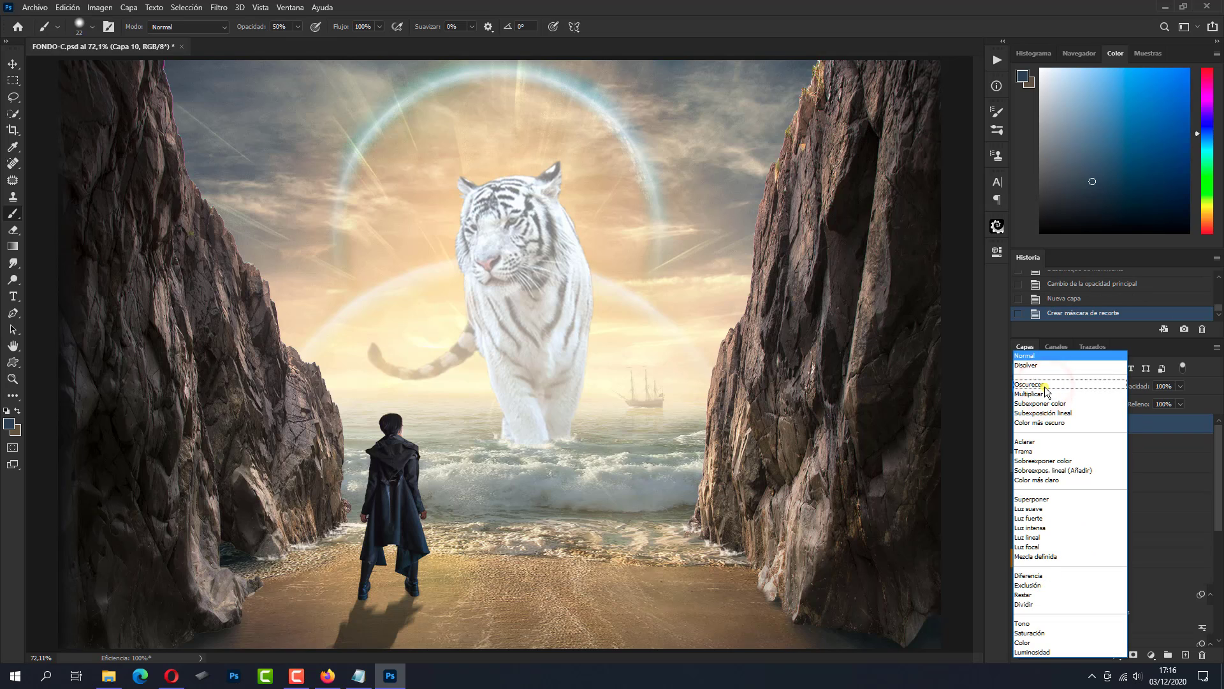
pyautogui.click(1041, 472)
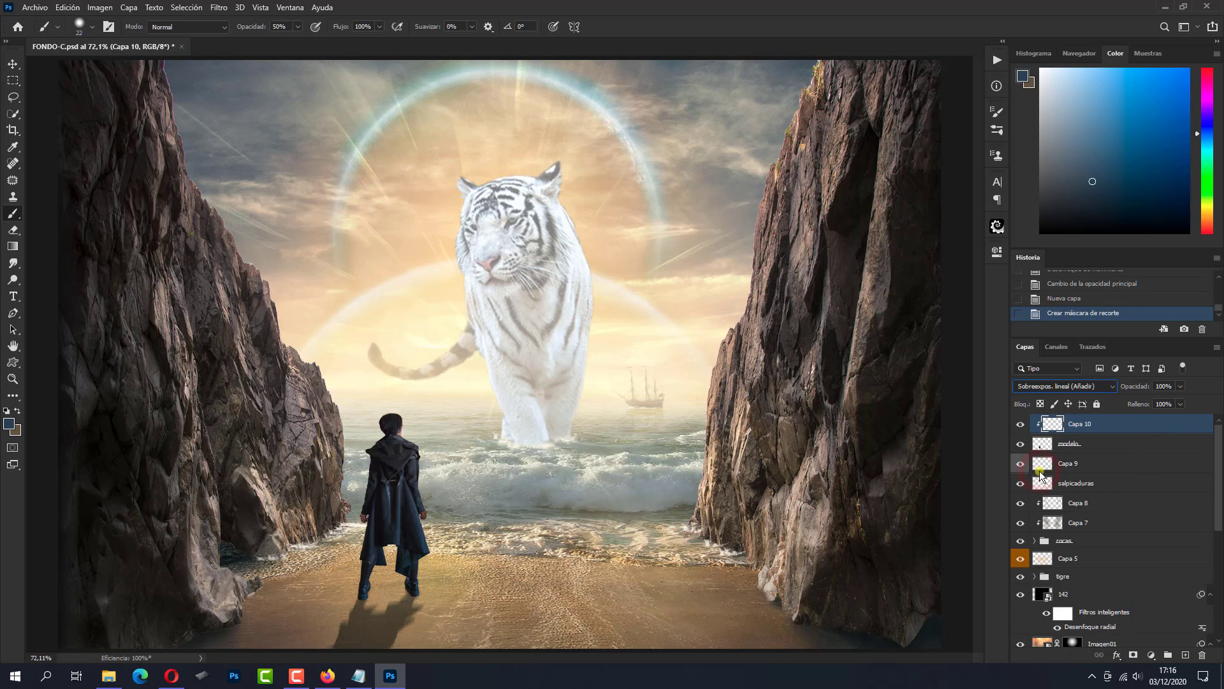
# Pick brown 5e533e and paint 42 px rim light along the figure's head, coat and legs.
pyautogui.click(19, 411)
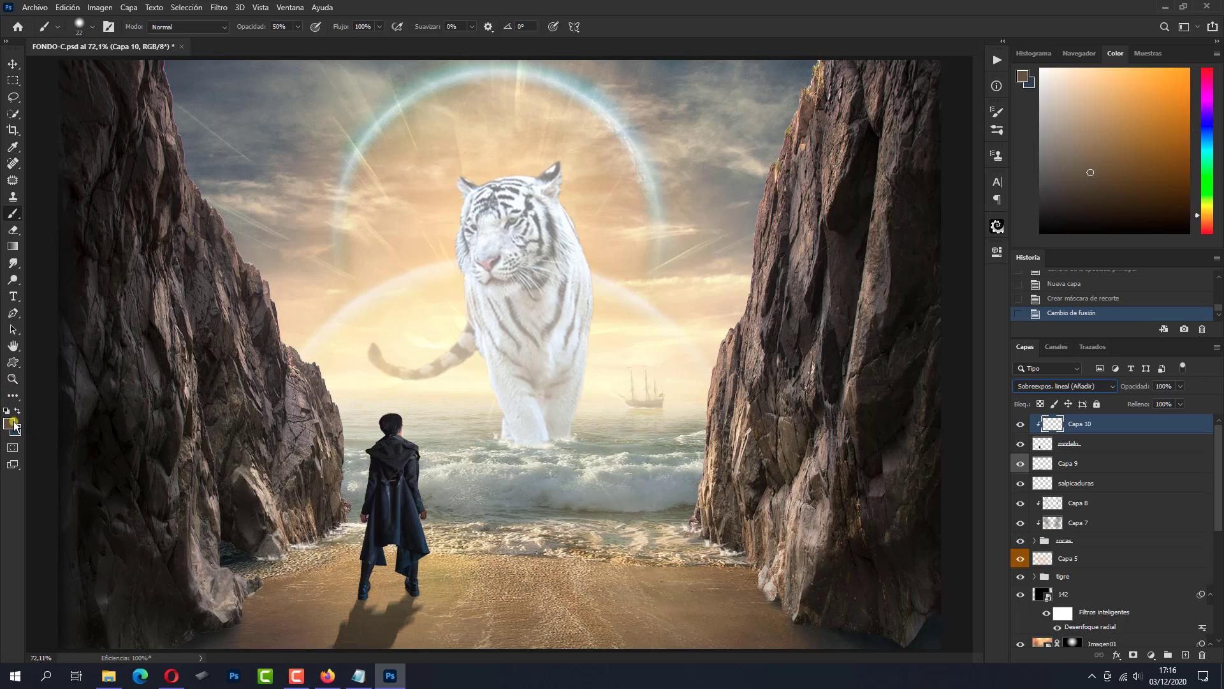
pyautogui.click(12, 423)
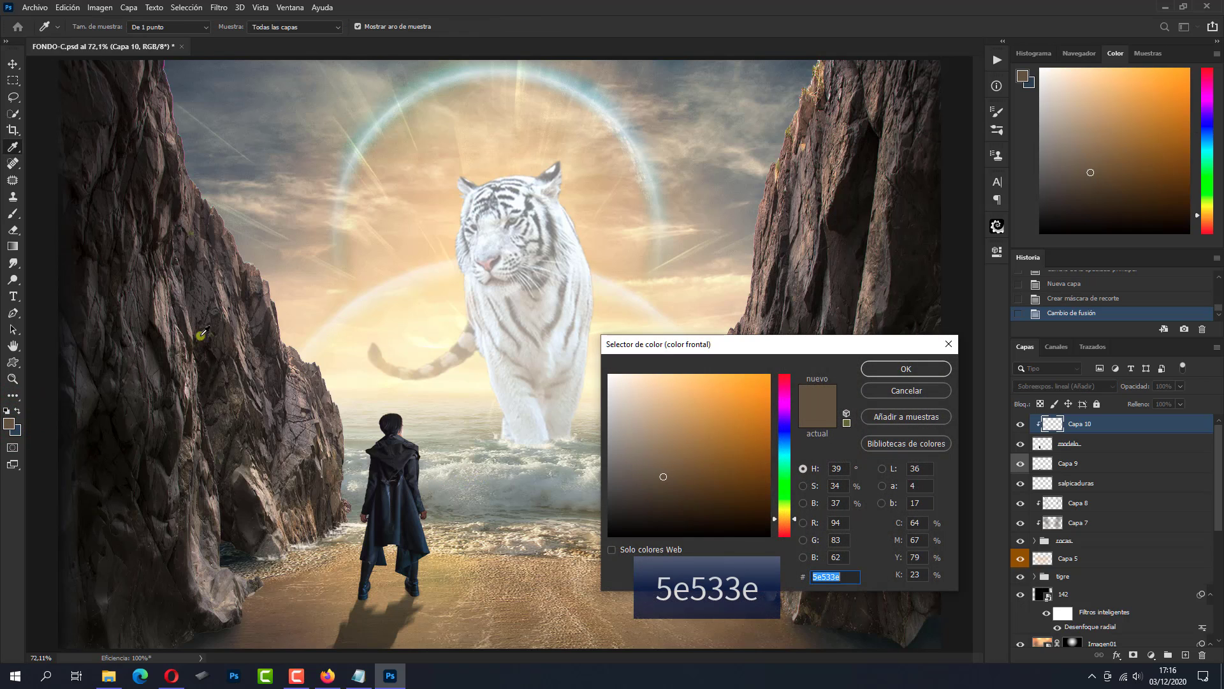
pyautogui.click(881, 369)
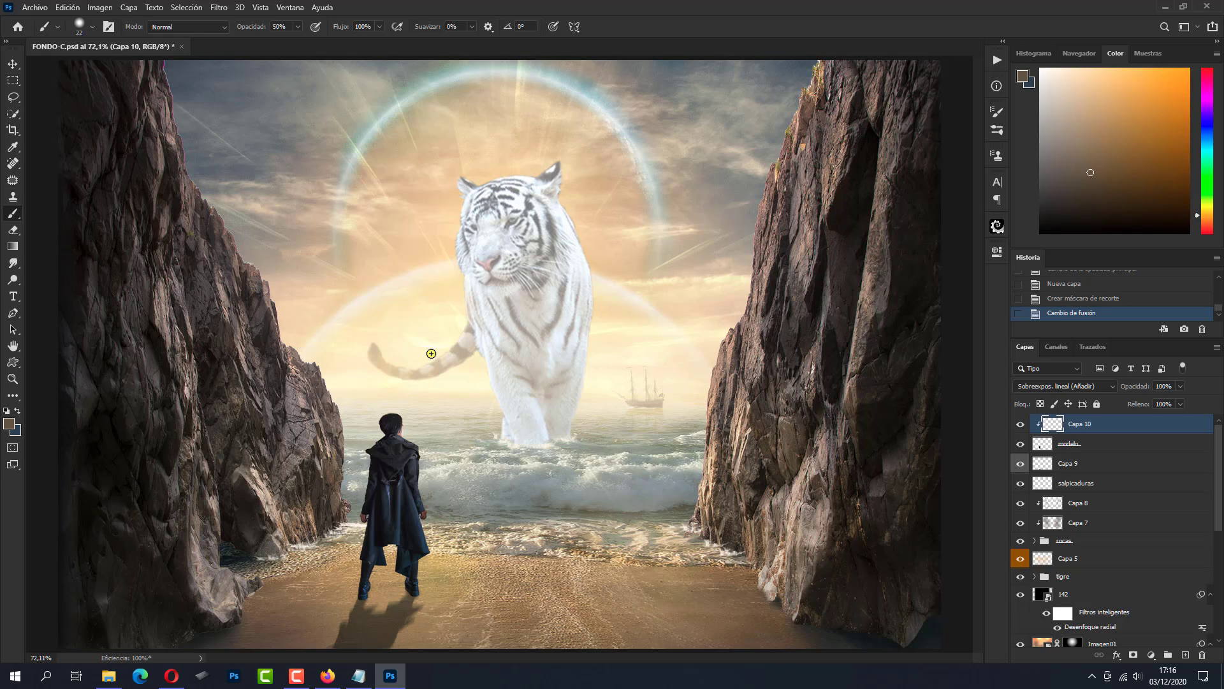
pyautogui.click(382, 423)
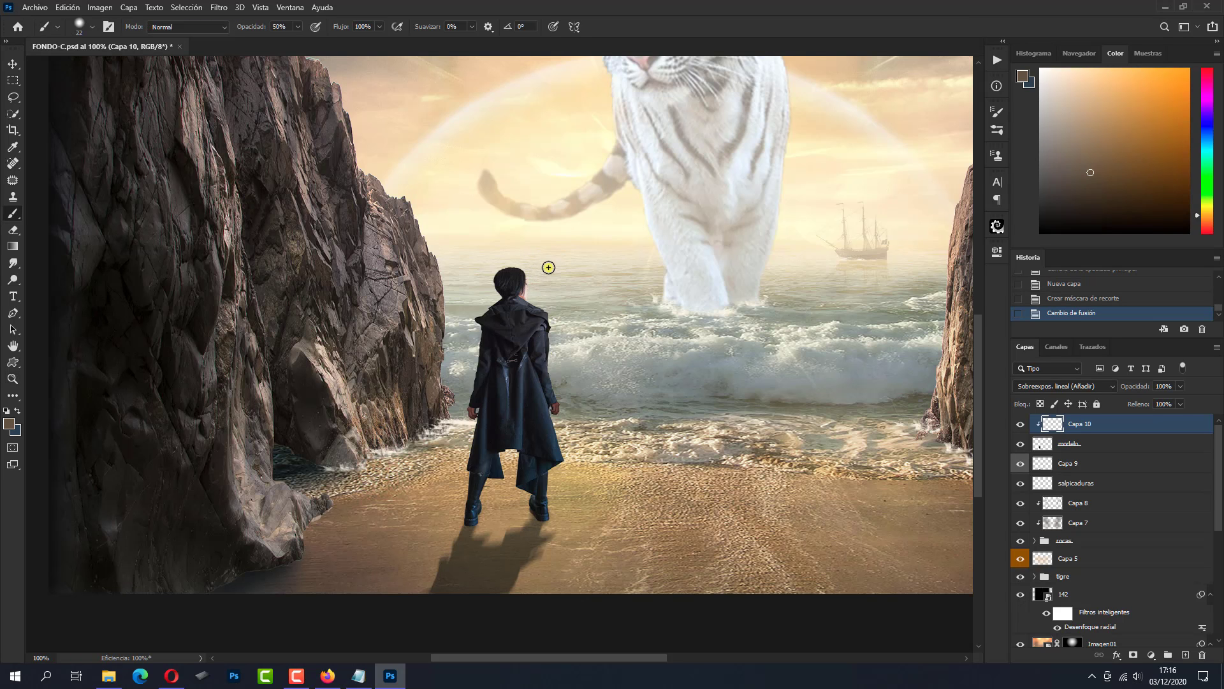
pyautogui.moveTo(554, 265)
pyautogui.mouseDown()
pyautogui.moveTo(497, 260)
pyautogui.moveTo(528, 259)
pyautogui.moveTo(536, 276)
pyautogui.mouseUp()
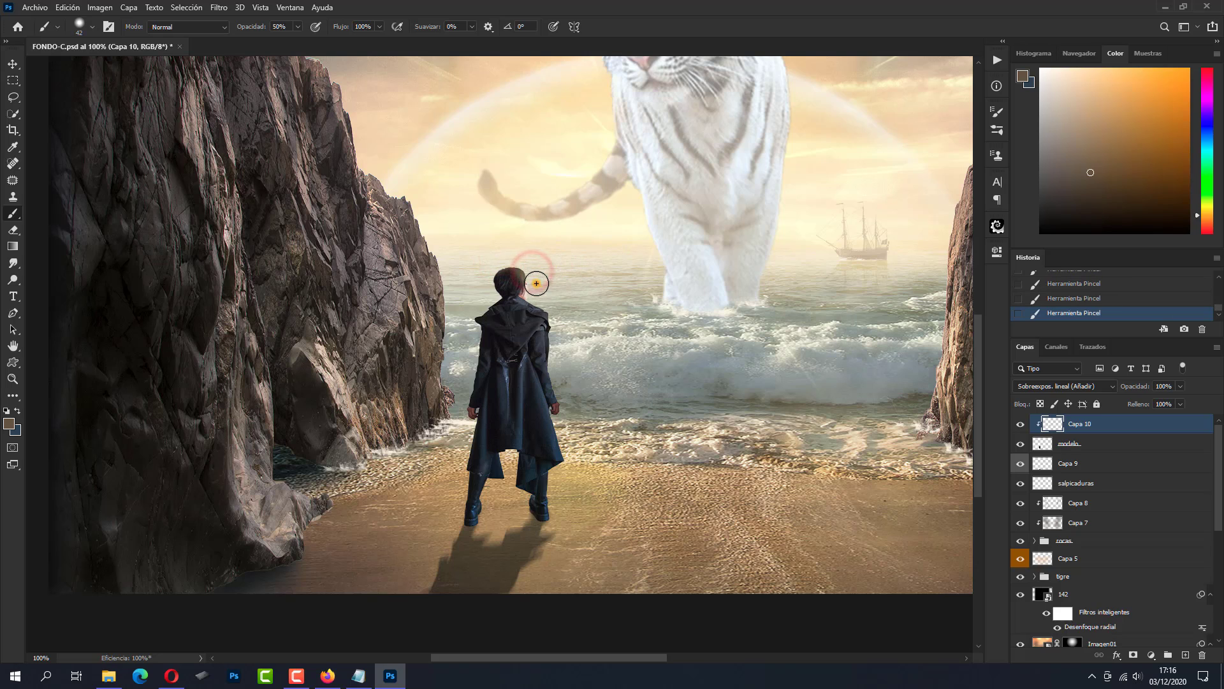
pyautogui.moveTo(558, 335); pyautogui.dragTo(566, 393)
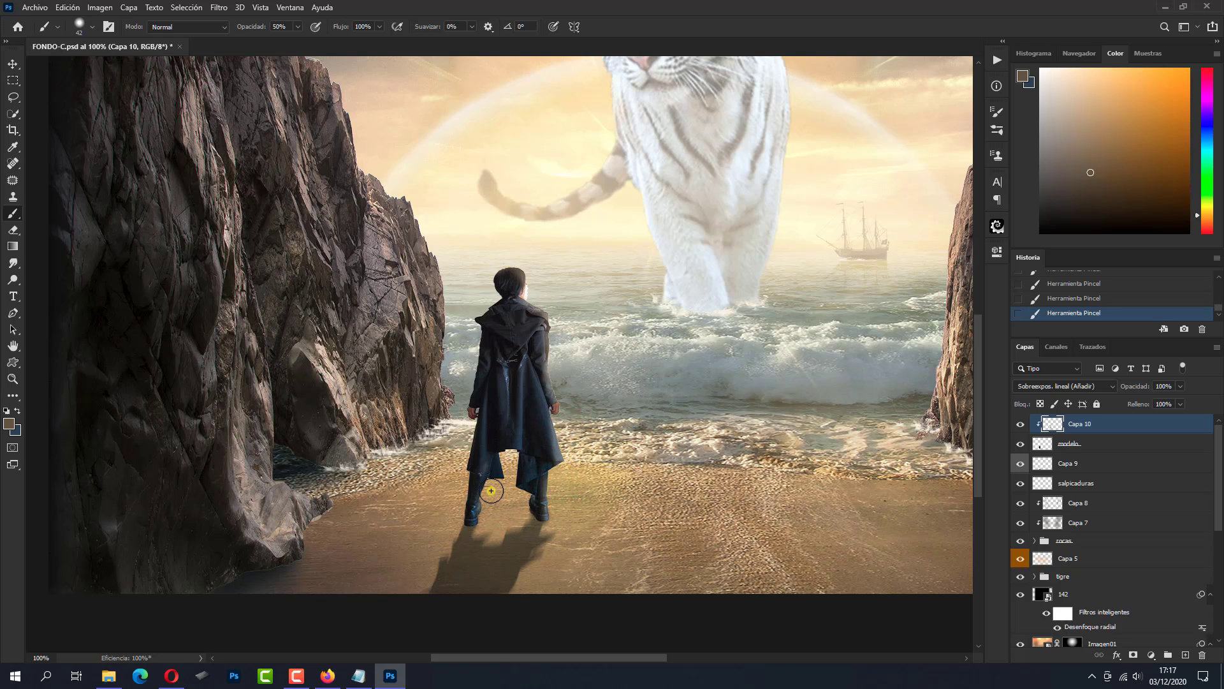
pyautogui.moveTo(491, 489); pyautogui.dragTo(509, 462)
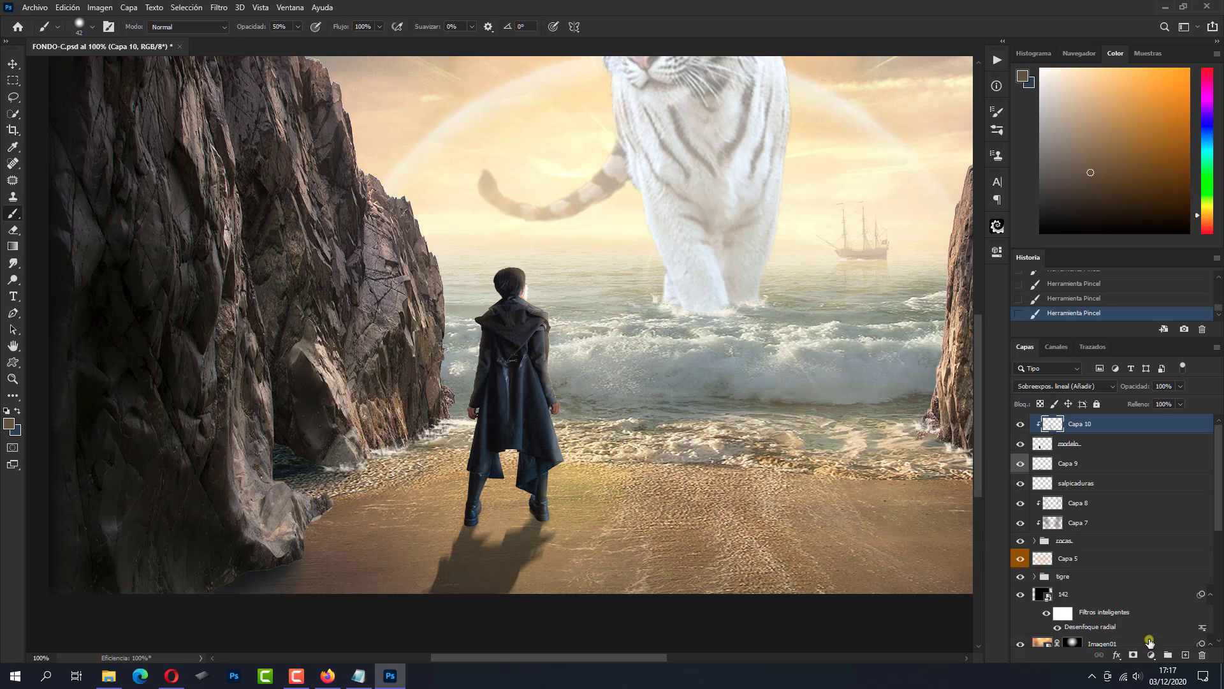
# Add a new layer clipped to Capa 10 in Color Dodge blending.
pyautogui.click(1184, 654)
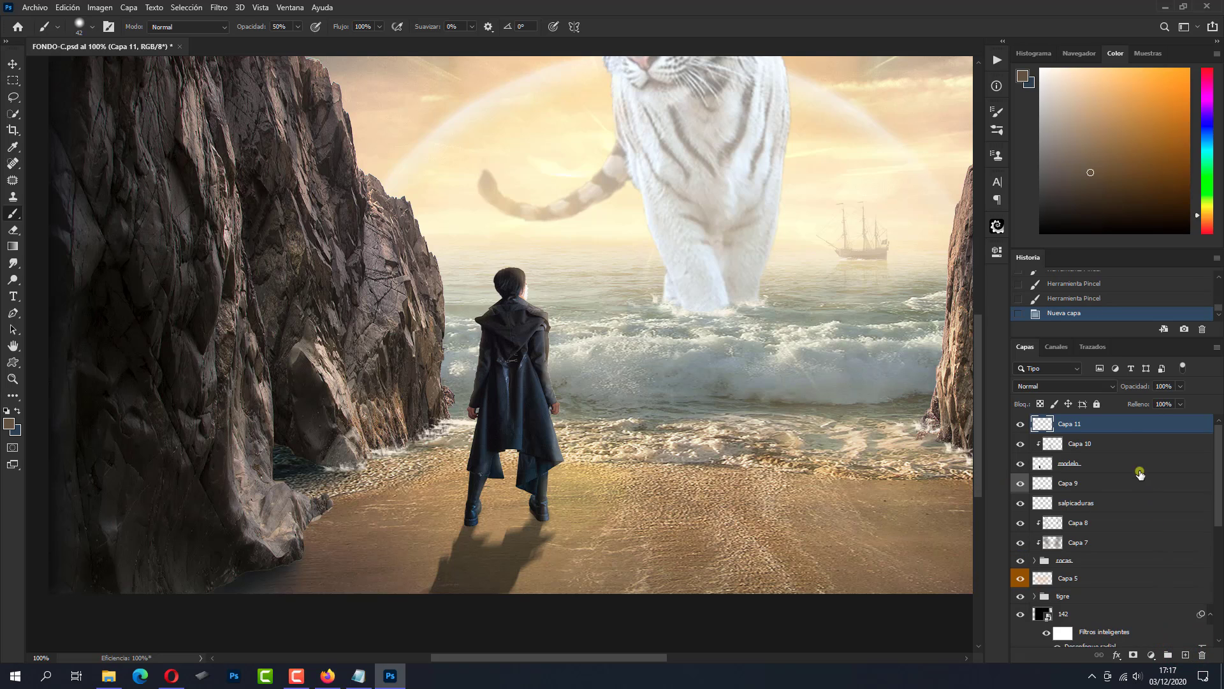
pyautogui.keyDown('alt'); pyautogui.click(1126, 435); pyautogui.keyUp('alt')
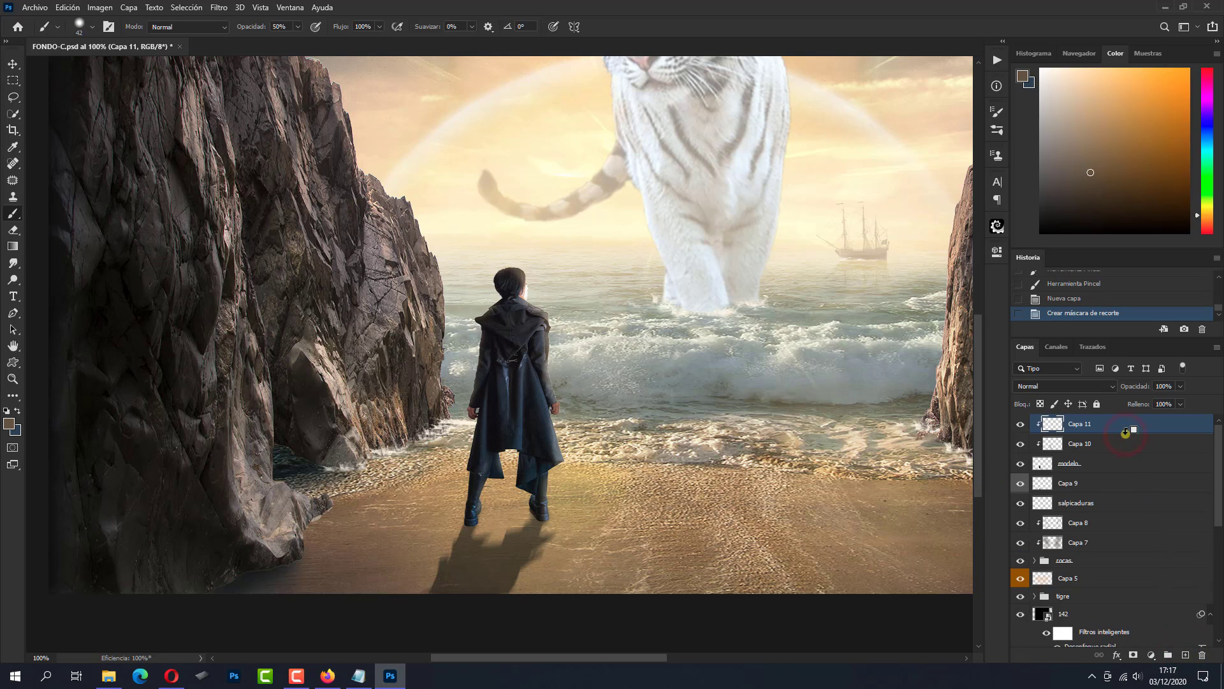
pyautogui.click(1072, 387)
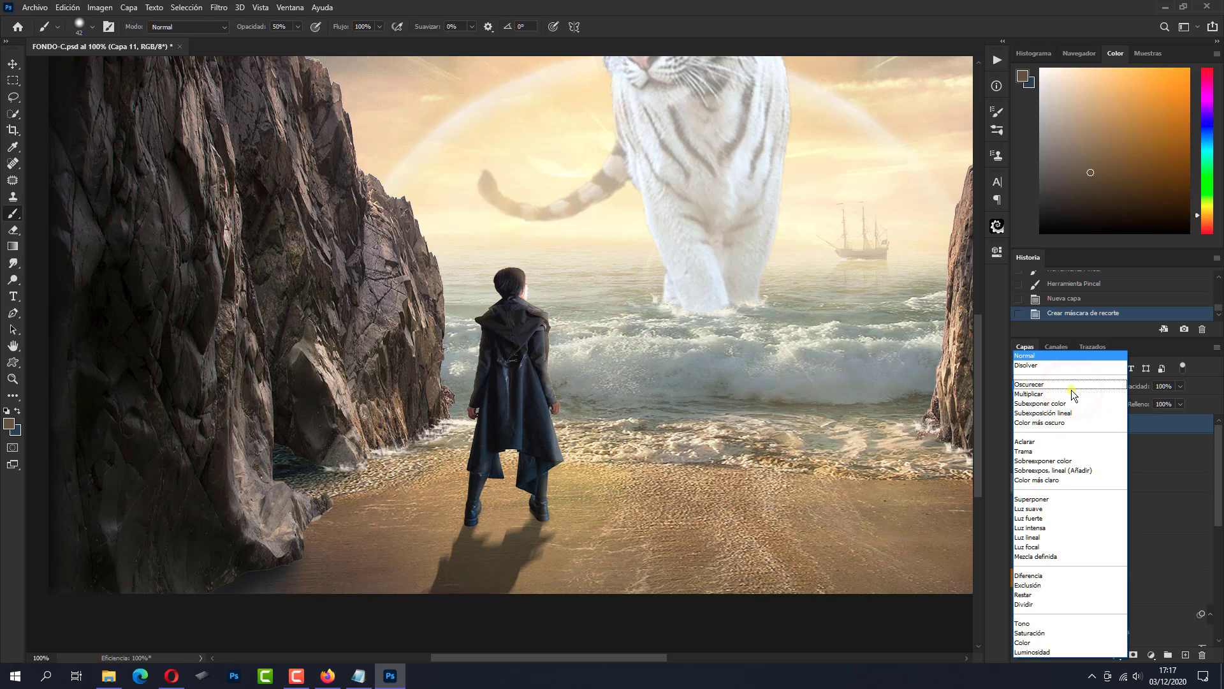
pyautogui.click(1052, 459)
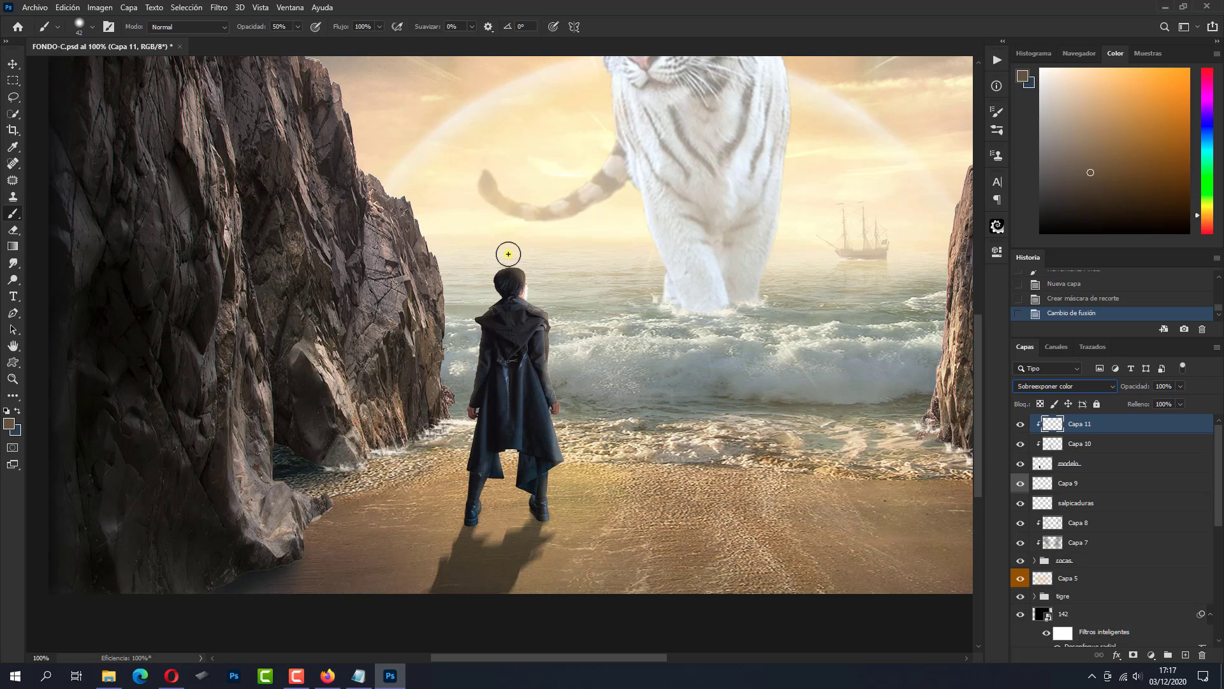
# Paint glow along the coat's left edge with a 32 px brush, then fit the image on screen.
pyautogui.moveTo(512, 256)
pyautogui.mouseDown()
pyautogui.moveTo(536, 278)
pyautogui.moveTo(567, 406)
pyautogui.moveTo(568, 469)
pyautogui.moveTo(550, 519)
pyautogui.mouseUp()
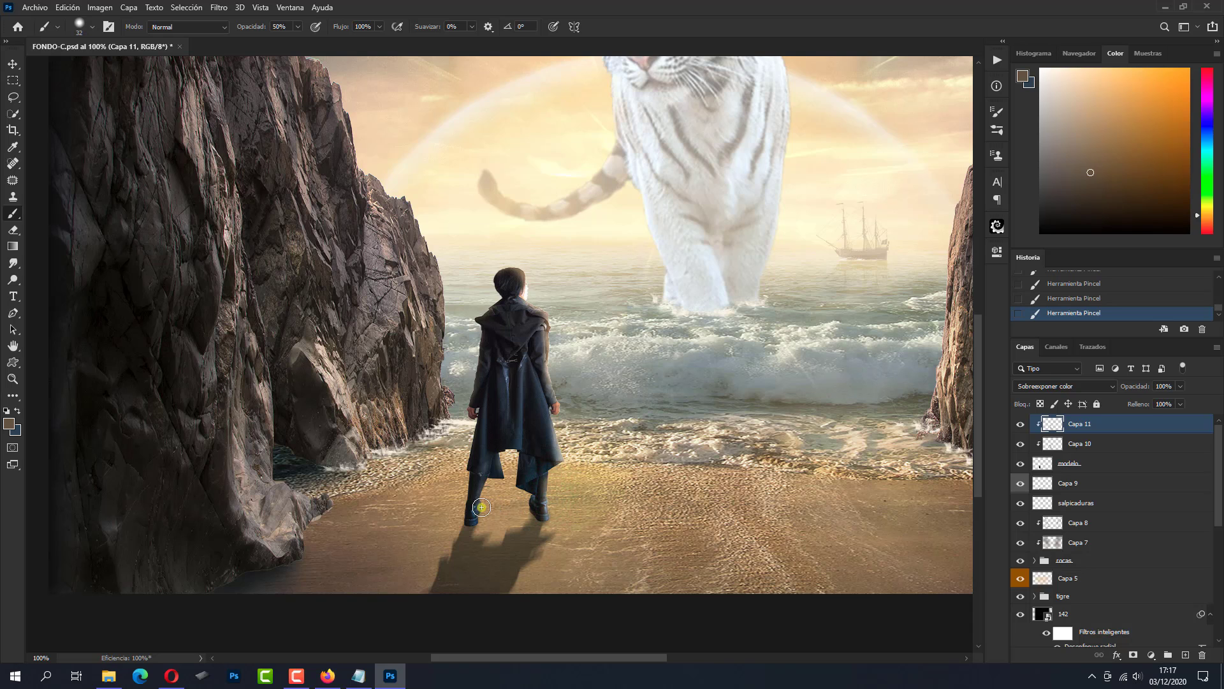
pyautogui.moveTo(470, 408)
pyautogui.mouseDown()
pyautogui.moveTo(469, 338)
pyautogui.moveTo(490, 273)
pyautogui.moveTo(528, 262)
pyautogui.mouseUp()
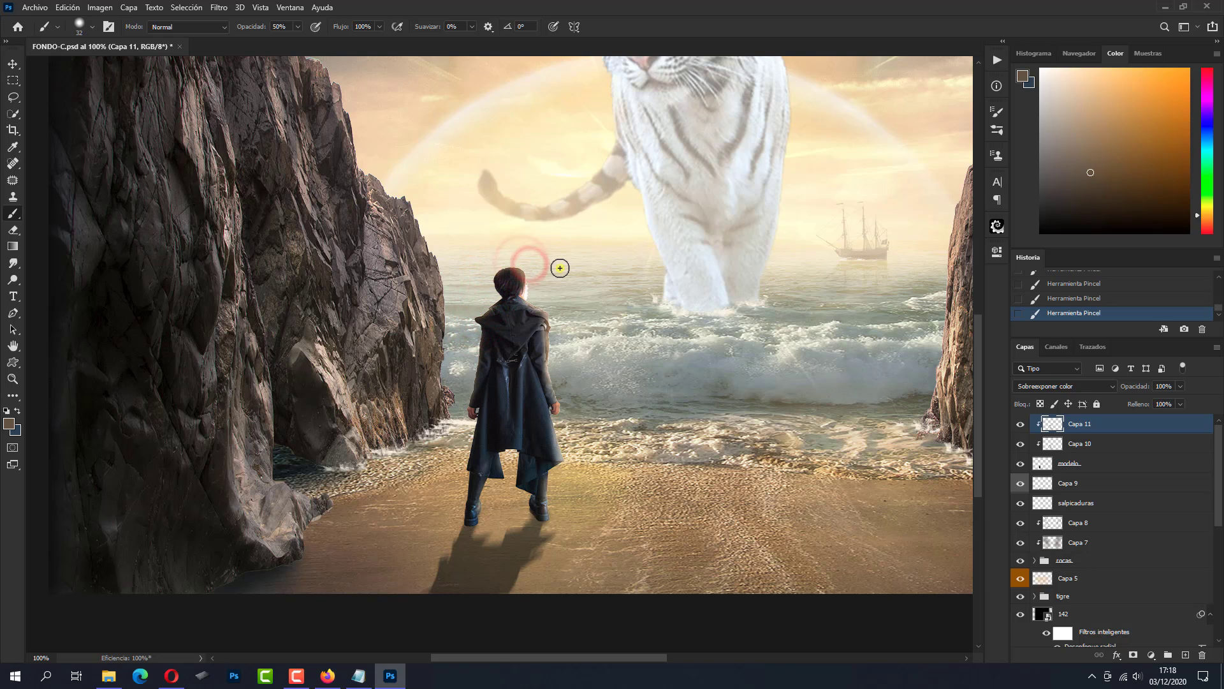
pyautogui.hotkey('ctrl', '0')
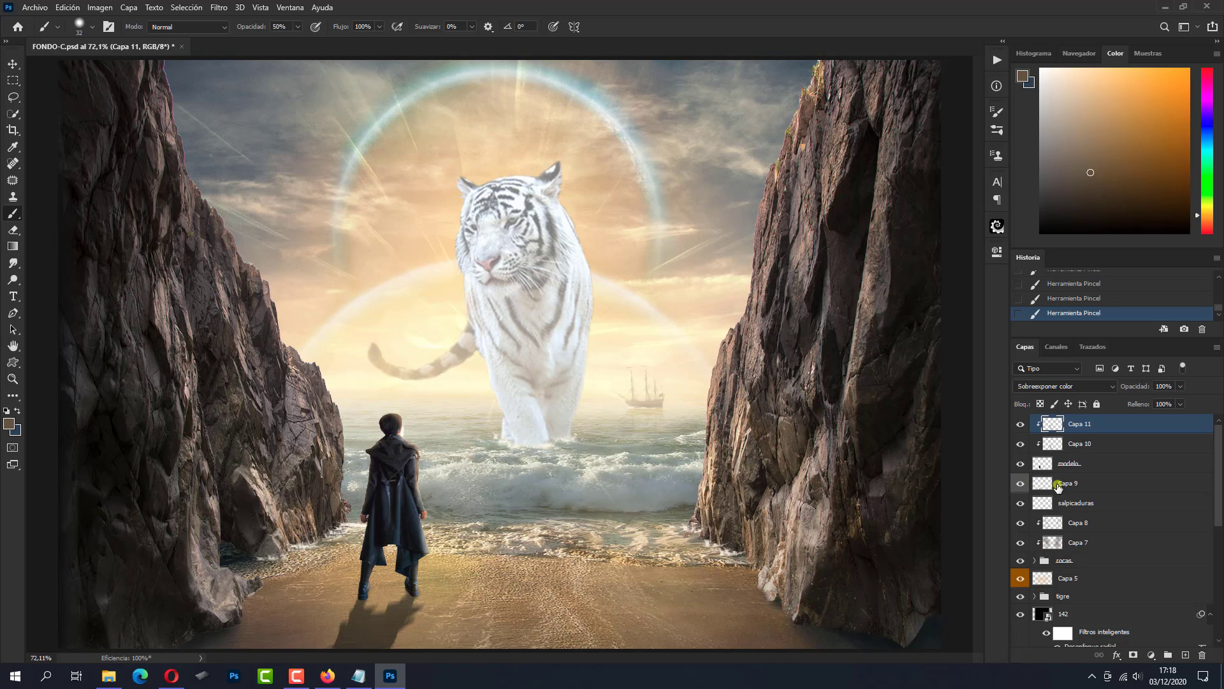
# Group Capa 9 through Capa 11 and name the group 'modelo'.
pyautogui.keyDown('shift'); pyautogui.click(1124, 484); pyautogui.keyUp('shift')
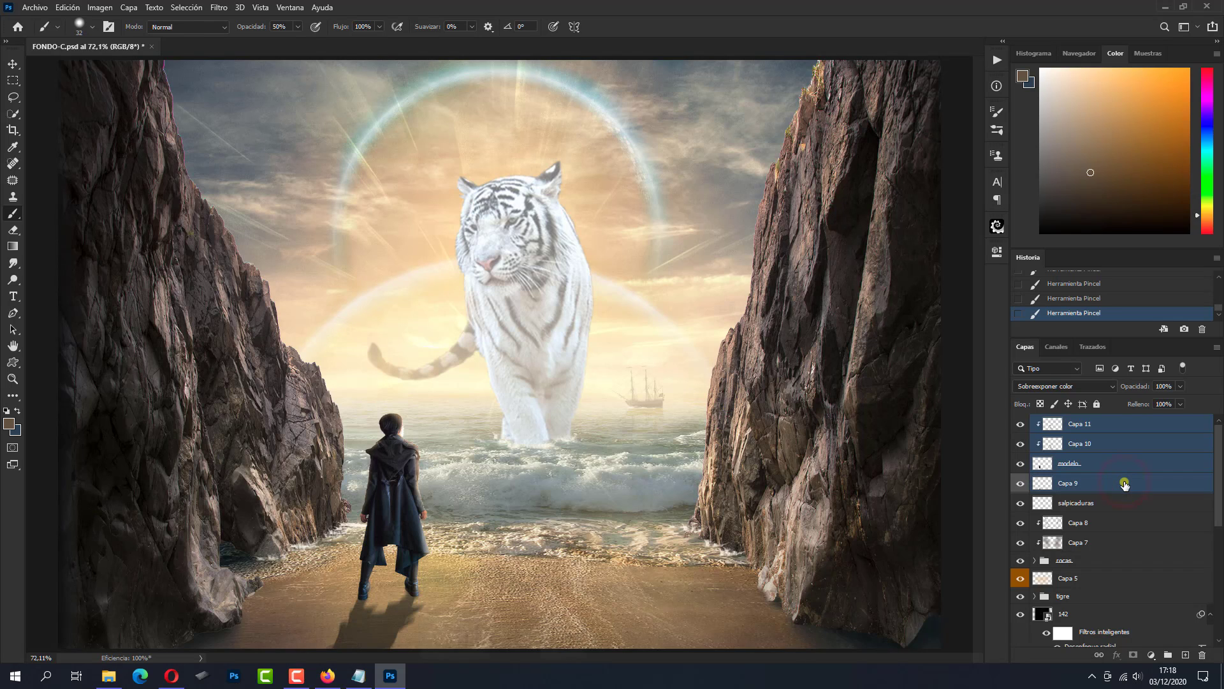
pyautogui.hotkey('ctrl', 'g')
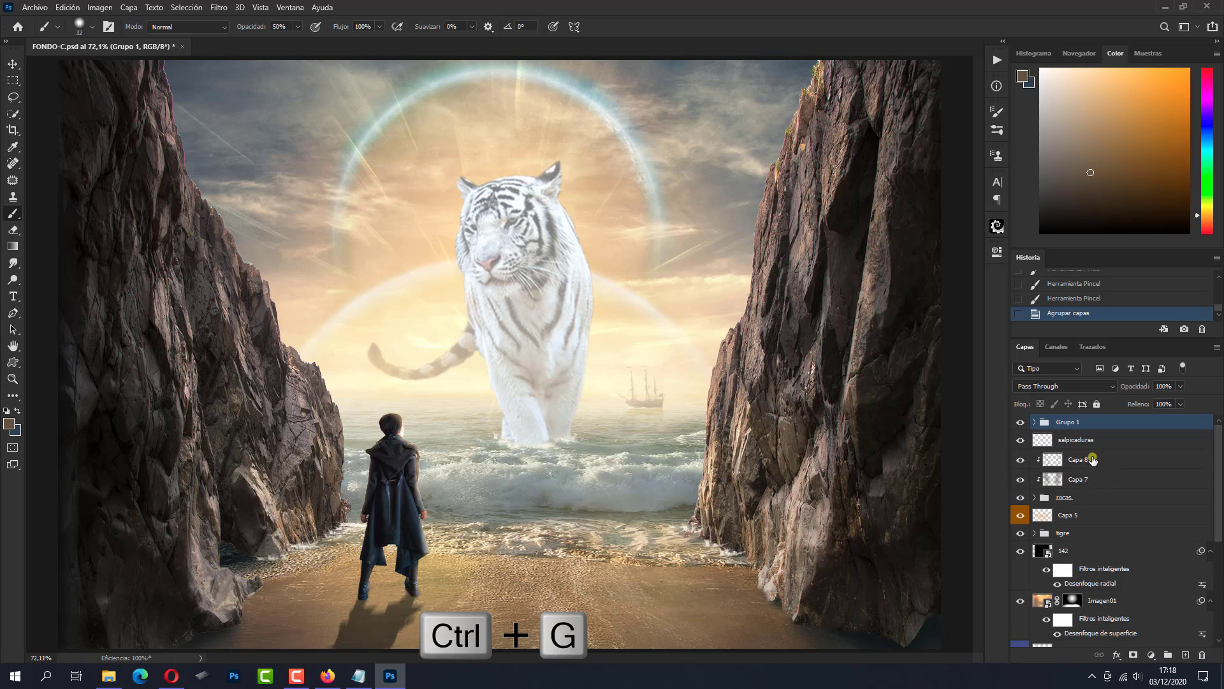
pyautogui.doubleClick(1069, 424)
pyautogui.write('modelo')
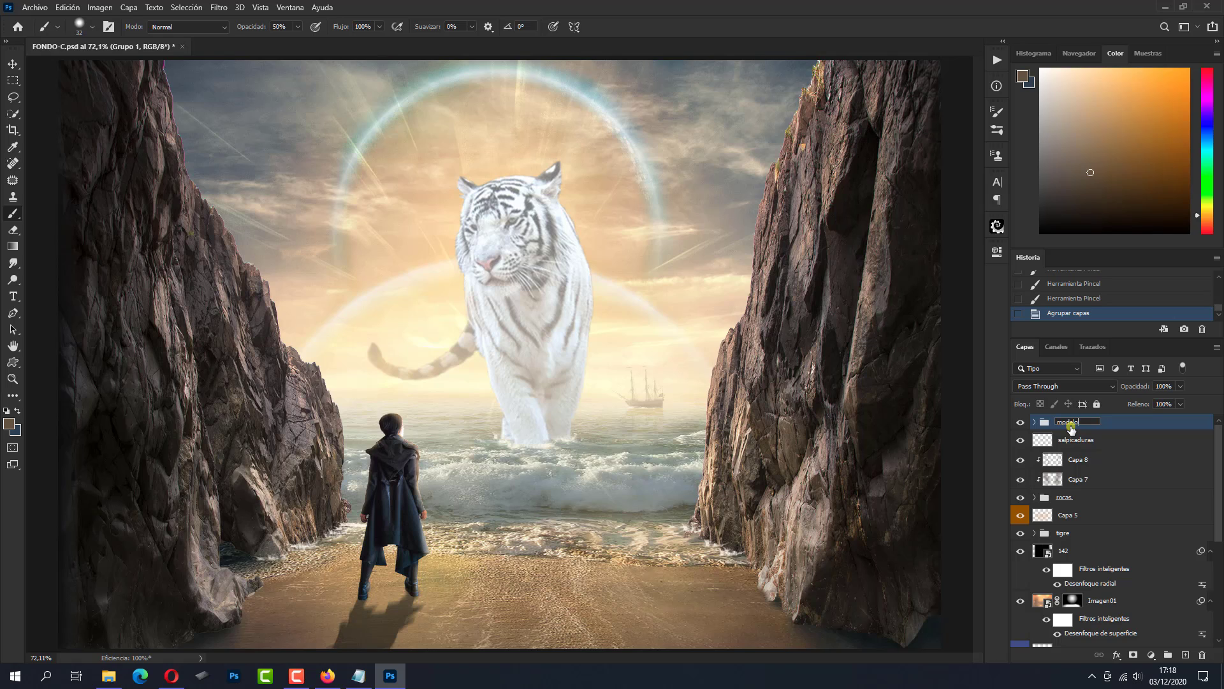
pyautogui.press('Return')
# Add a Gradient Map using the LPphoto-gradients 'blue yellow 01' preset.
pyautogui.click(1154, 648)
pyautogui.click(1146, 638)
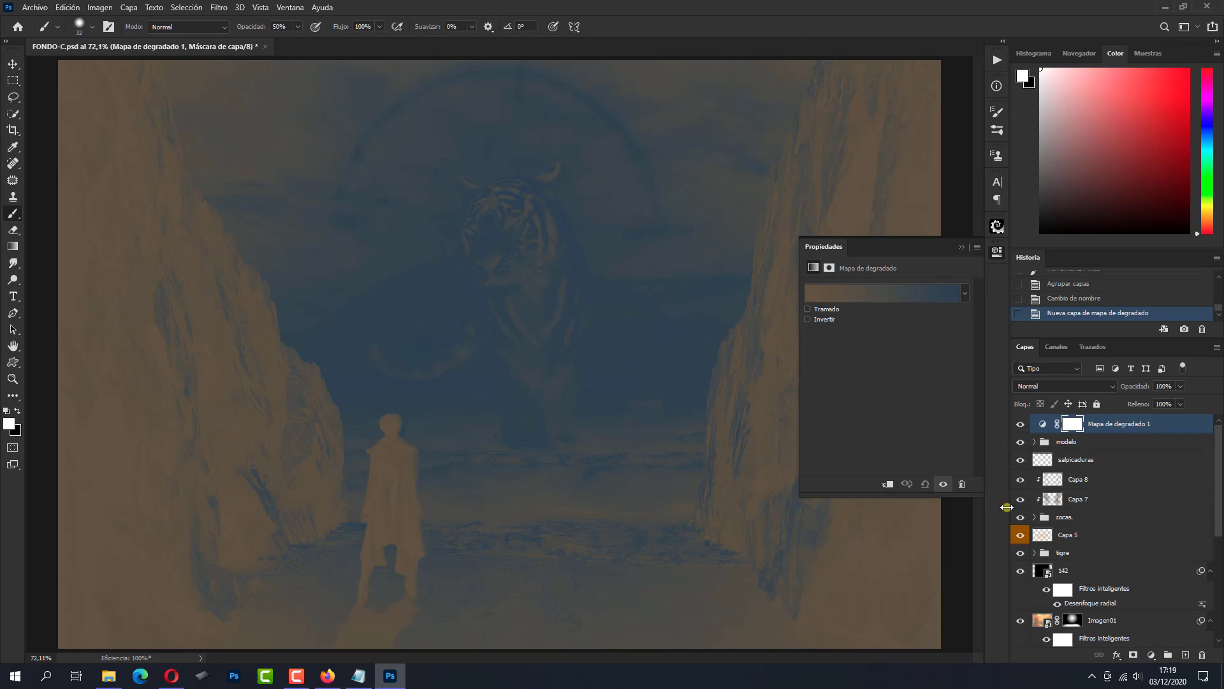
pyautogui.click(884, 295)
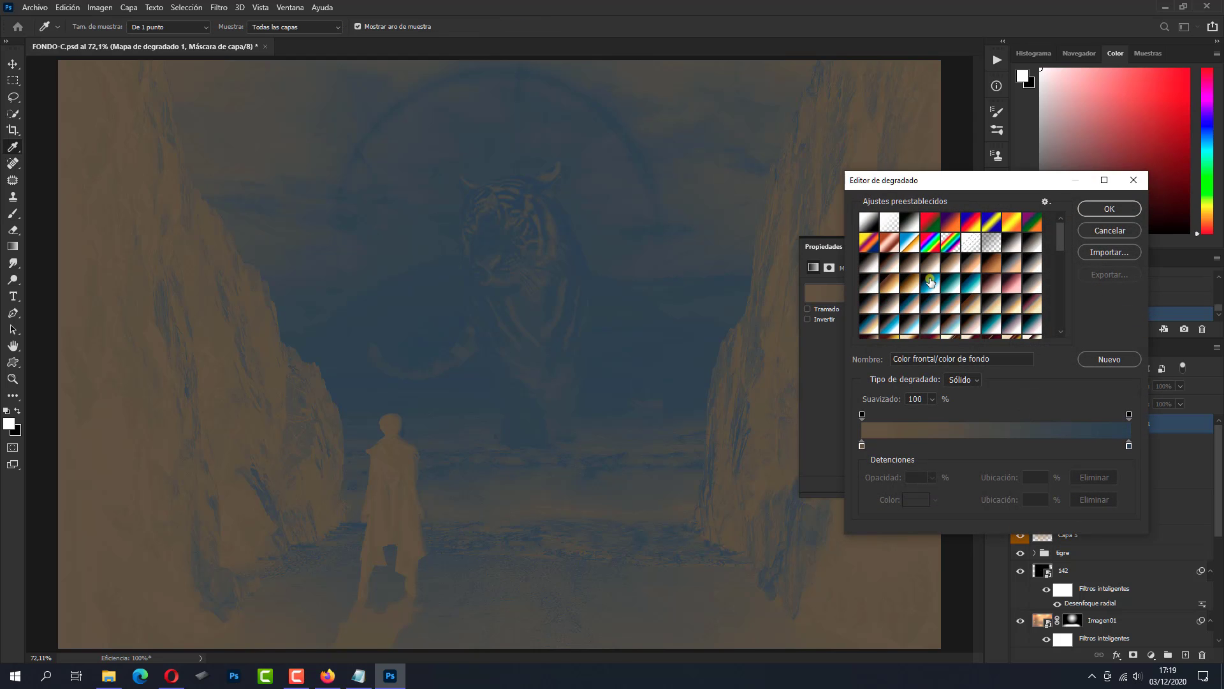
pyautogui.scroll(-3, 929, 283)
pyautogui.scroll(-3, 930, 284)
pyautogui.scroll(-3, 930, 283)
pyautogui.scroll(-2, 929, 284)
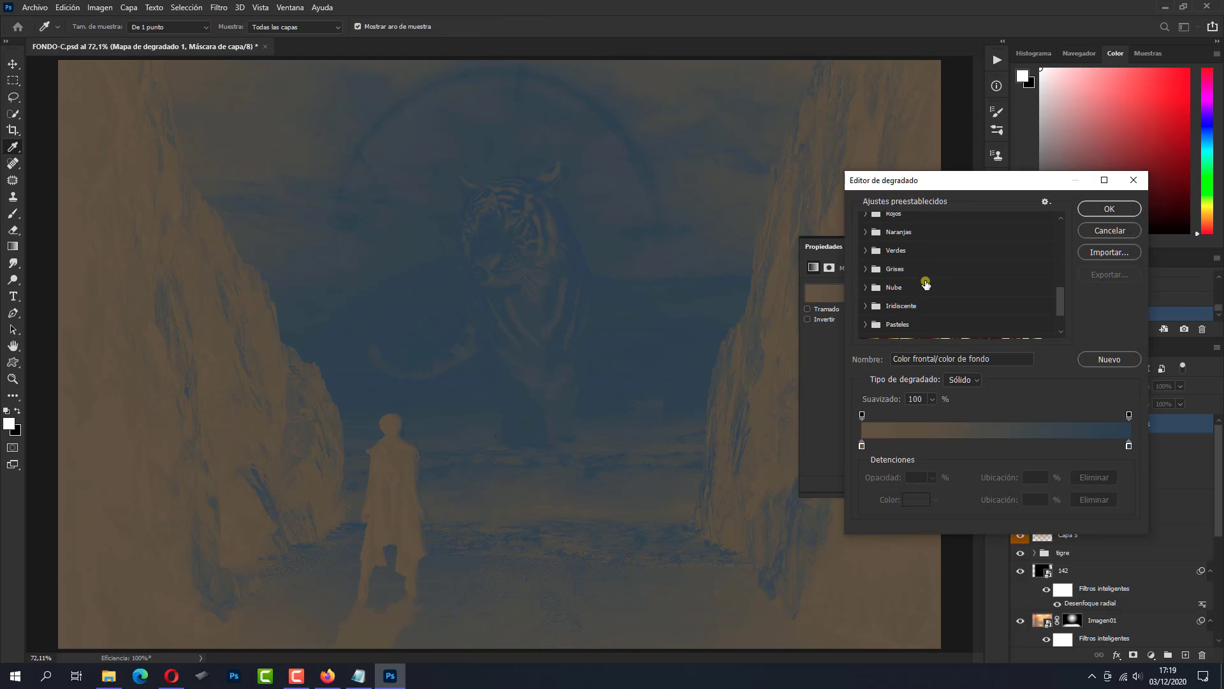
pyautogui.scroll(-2, 930, 284)
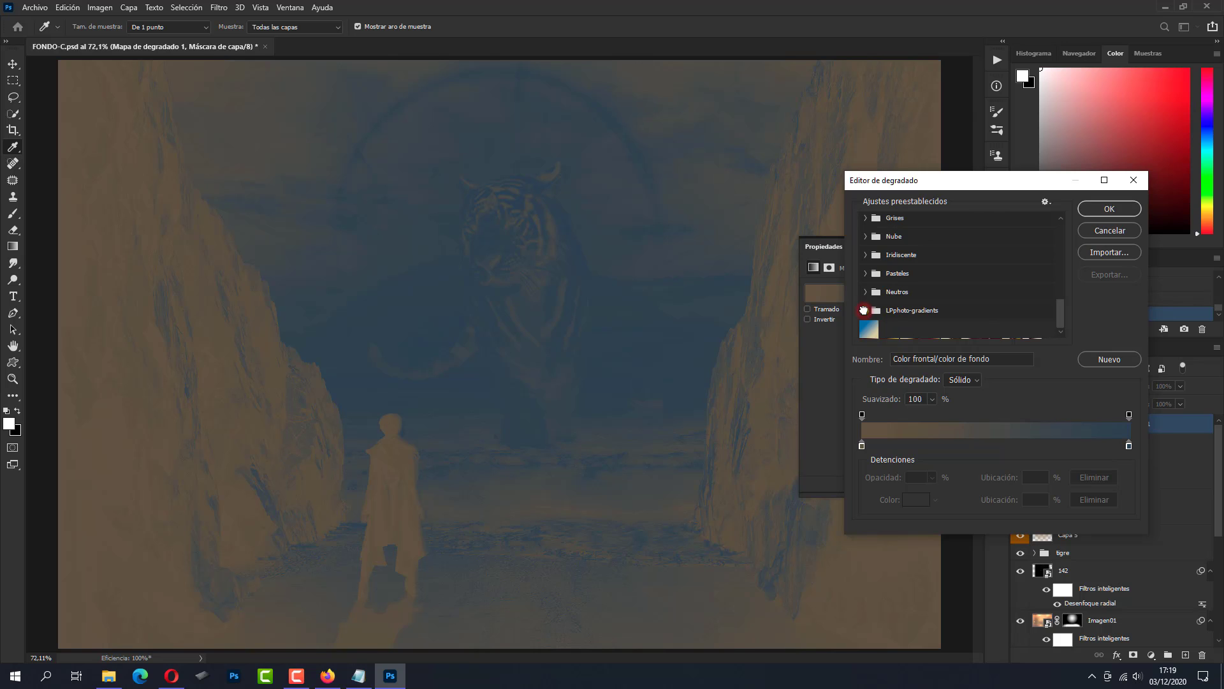
pyautogui.click(864, 310)
pyautogui.click(984, 327)
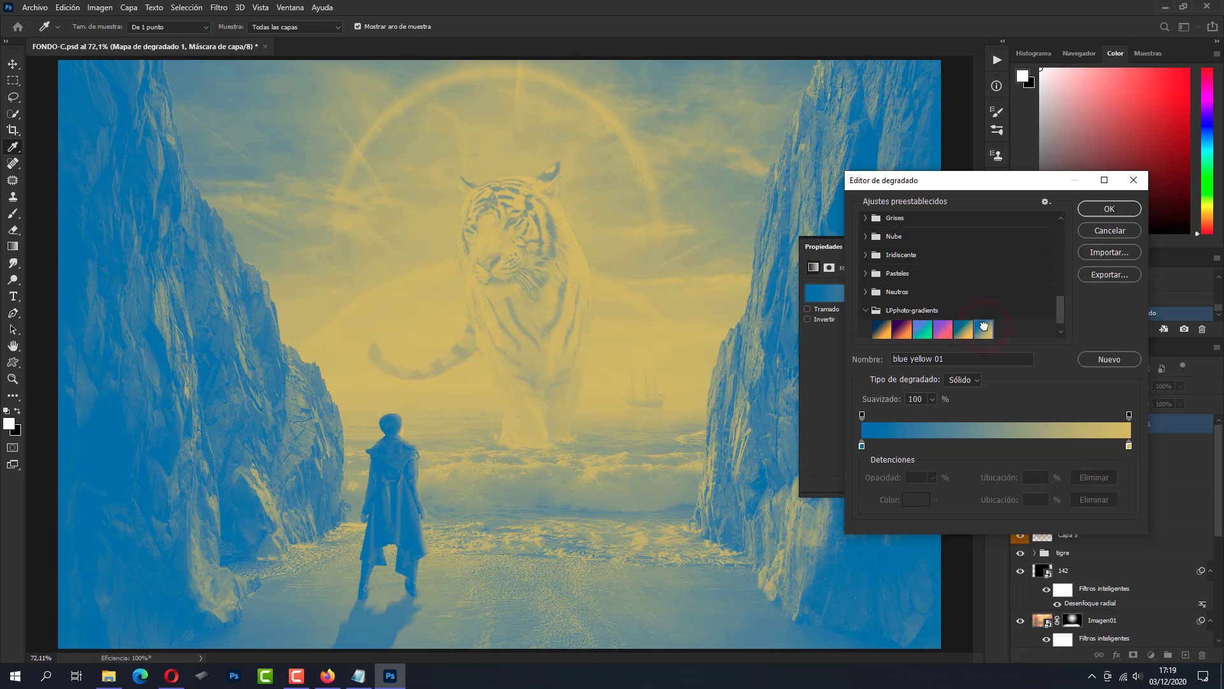
pyautogui.click(1093, 211)
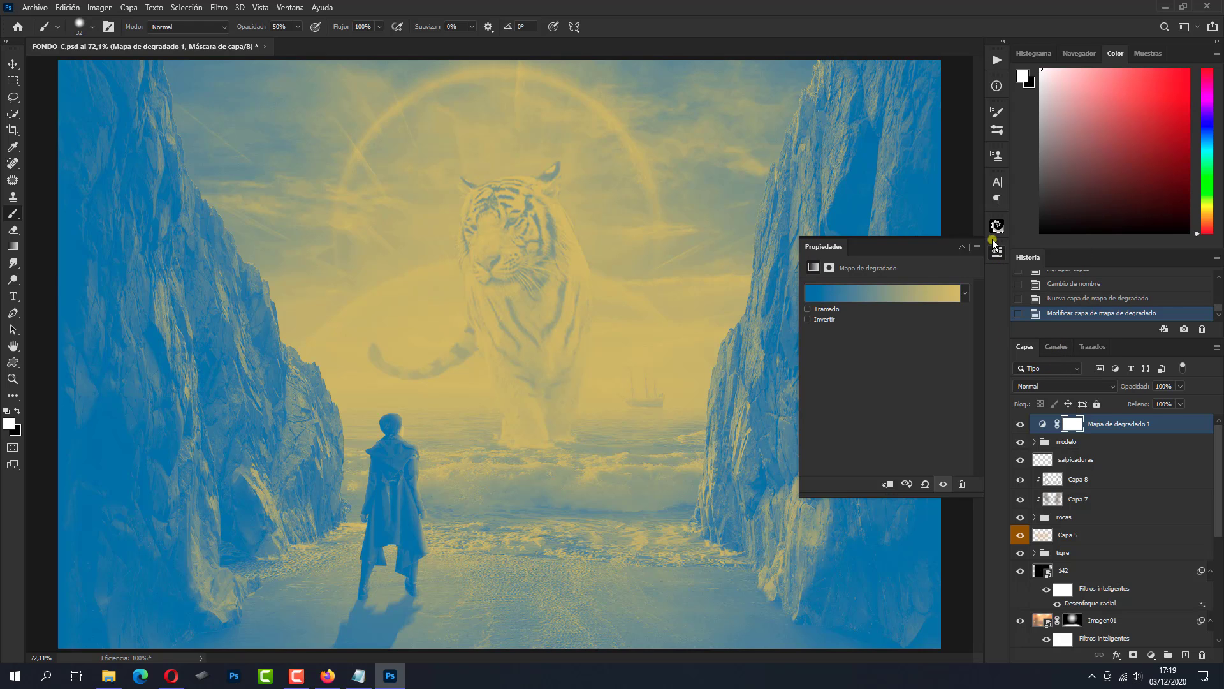
# Set the Gradient Map's blend mode to Soft Light.
pyautogui.click(996, 251)
pyautogui.click(1051, 385)
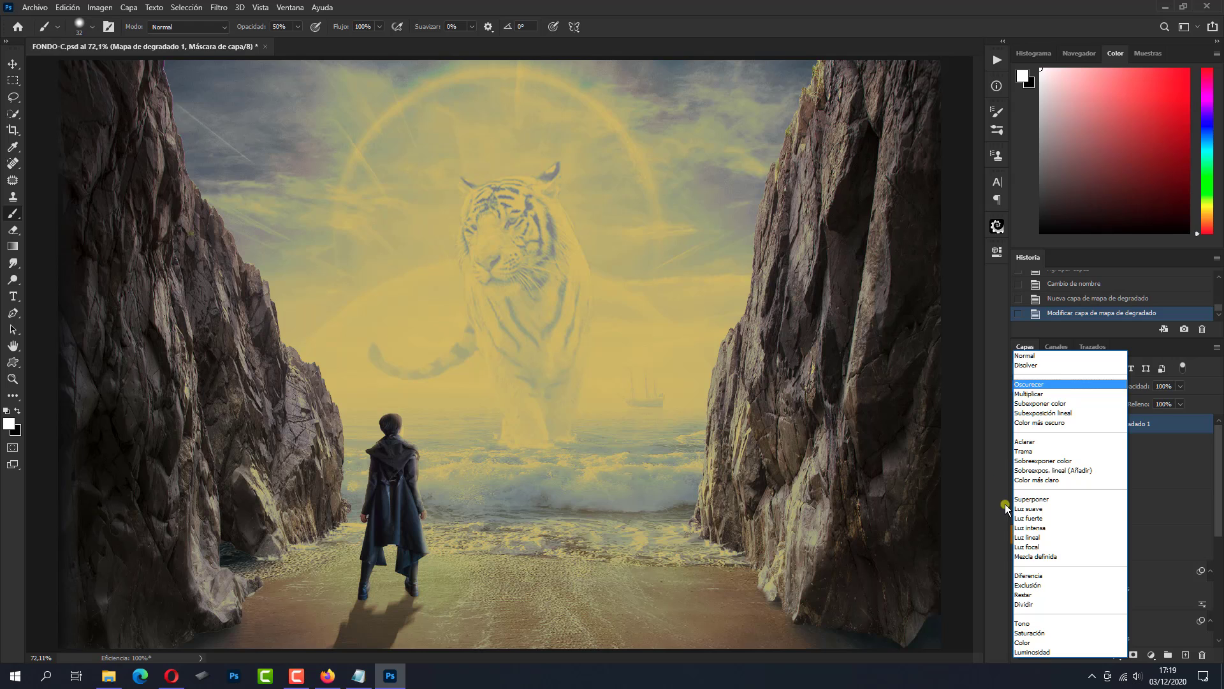
pyautogui.click(1019, 509)
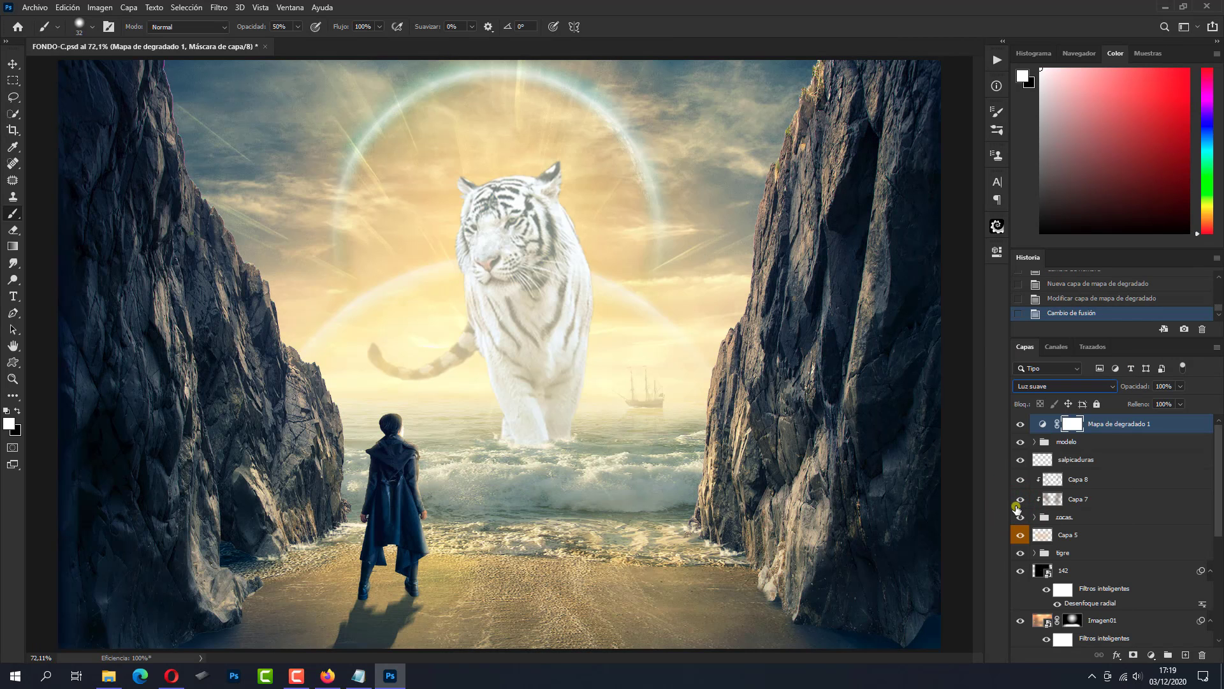